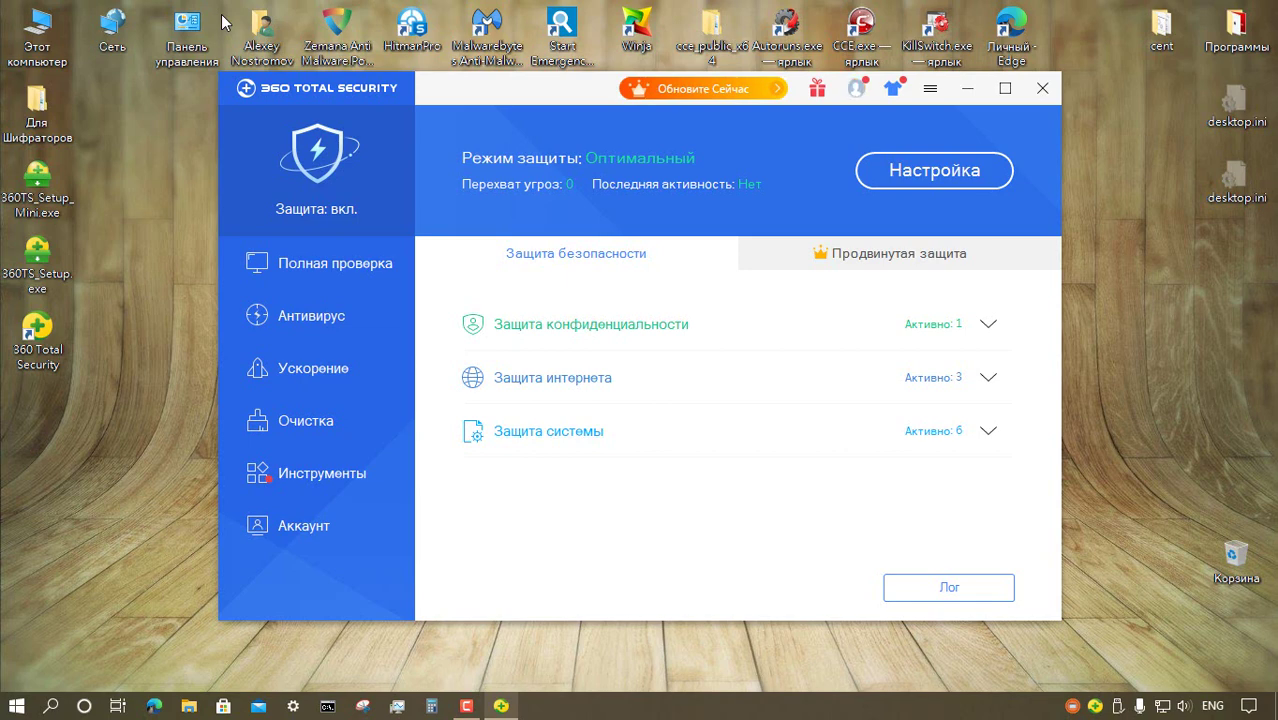
pyautogui.click(930, 88)
pyautogui.click(892, 217)
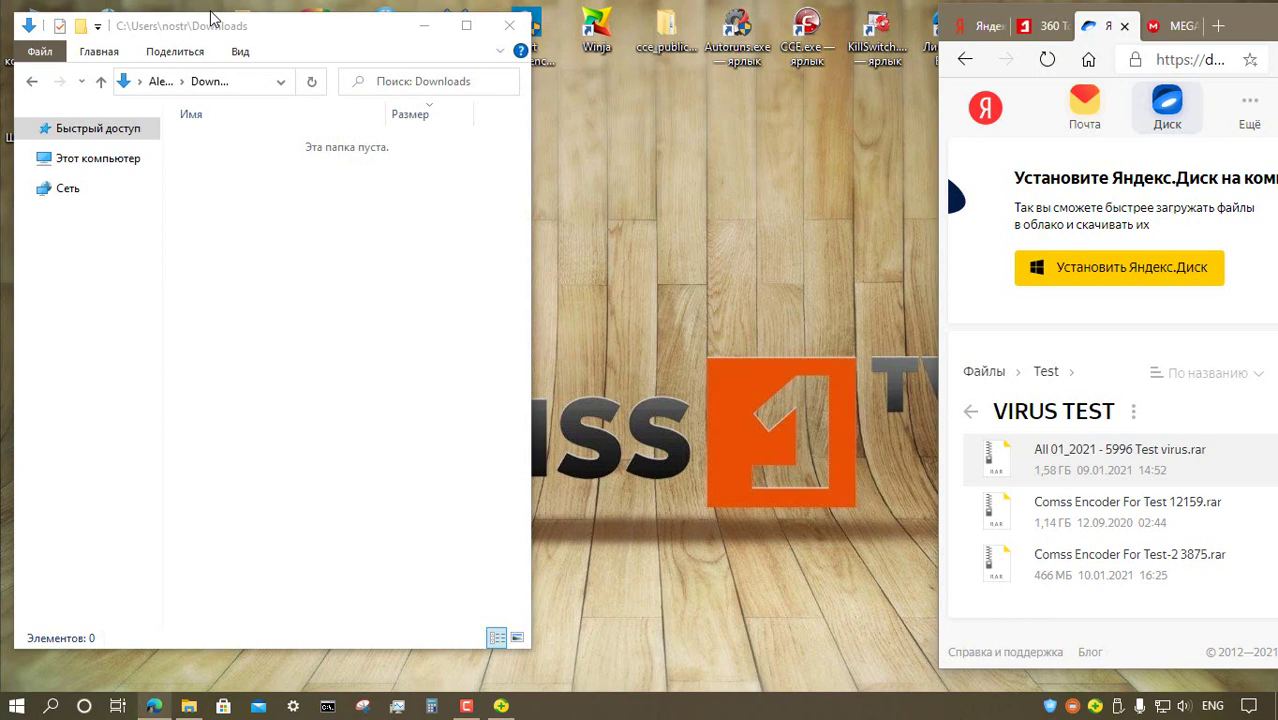
# - Download All 01_2021 - 5996 Test virus.rar and Comss Encoder For Test 12159.rar from the VIRUS TEST folder on Yandex Disk
pyautogui.rightClick(1093, 455)
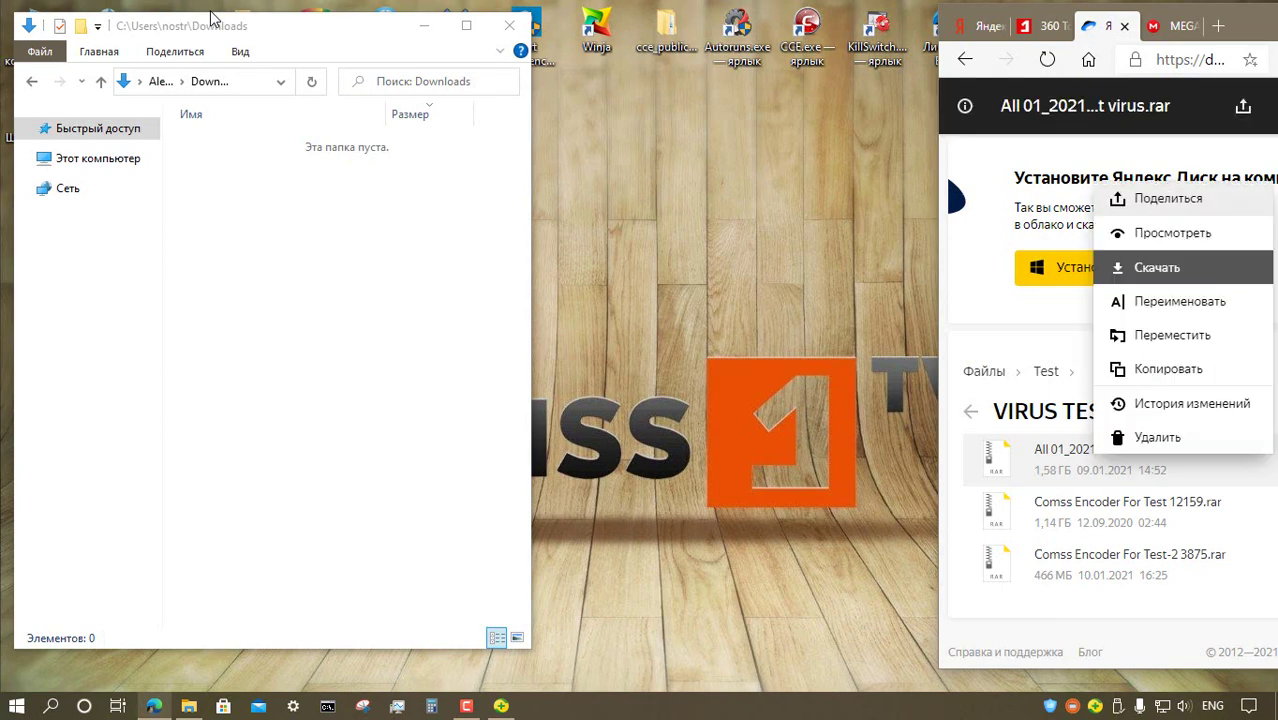
pyautogui.press('Return')
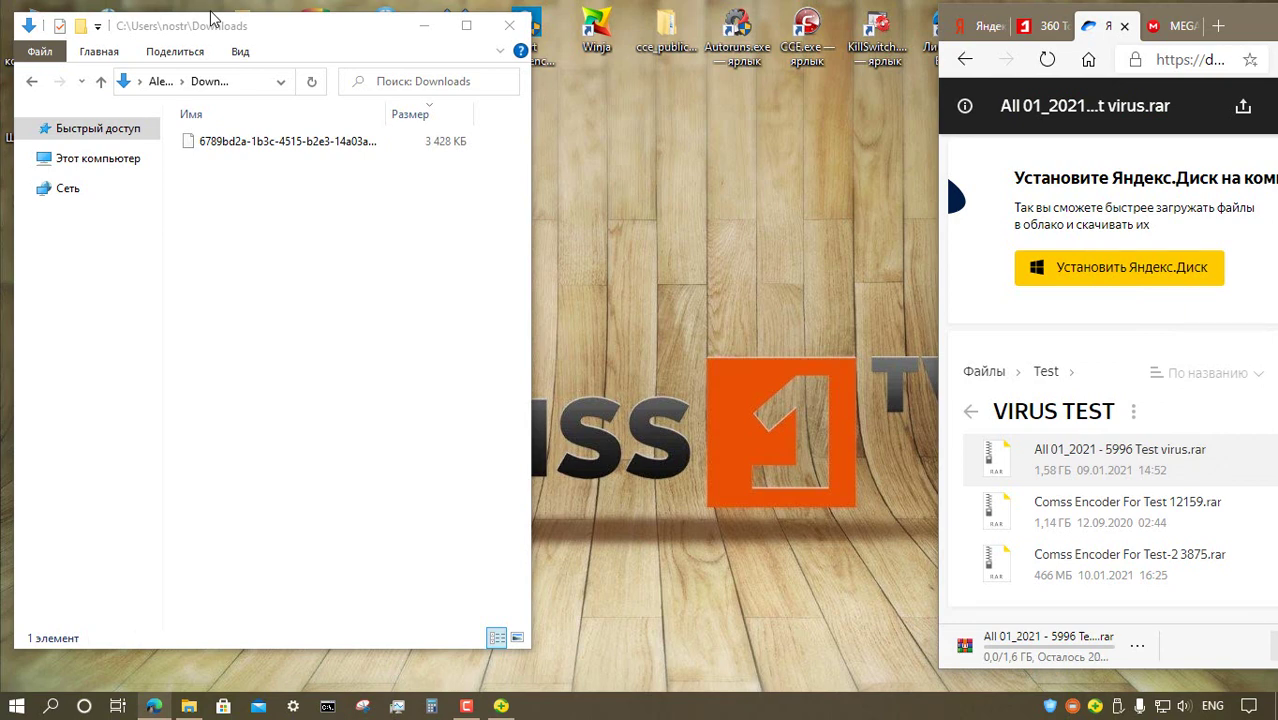
pyautogui.press('Down')
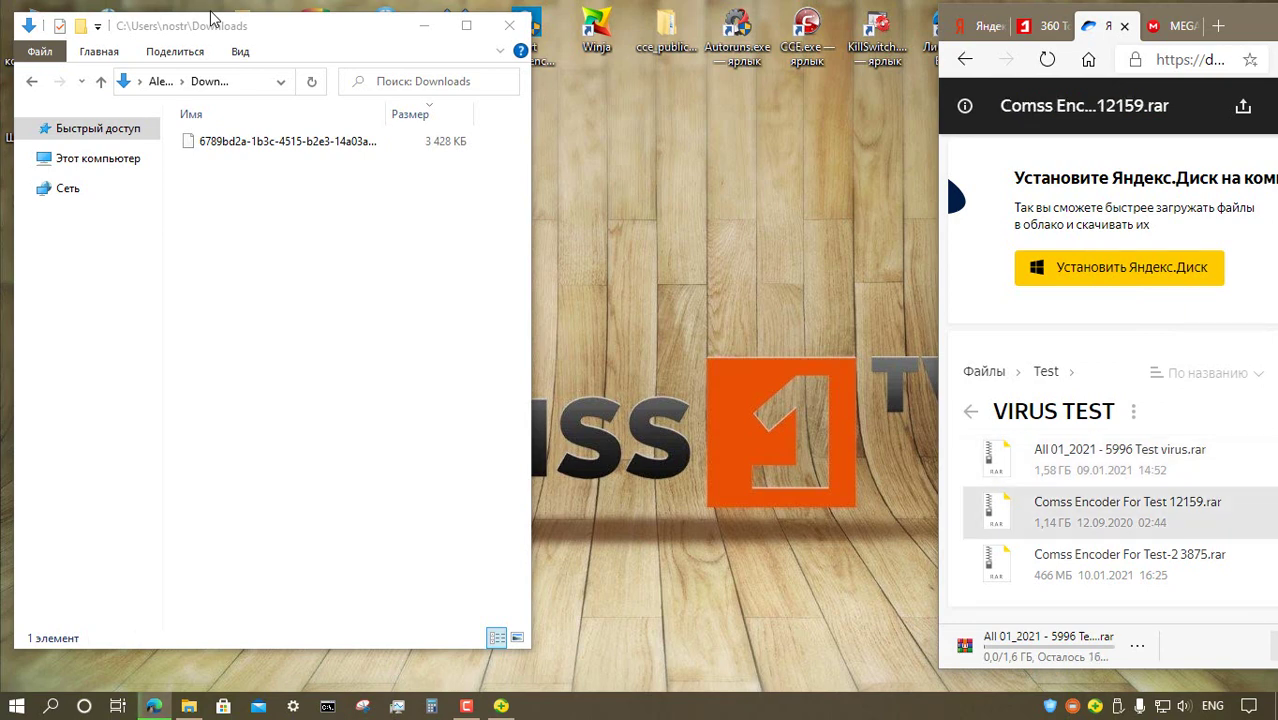
pyautogui.hotkey('shift', 'F10')
pyautogui.press('Up')
pyautogui.press('Up')
pyautogui.press('Up')
pyautogui.press('Up')
pyautogui.press('Up')
pyautogui.press('Up')
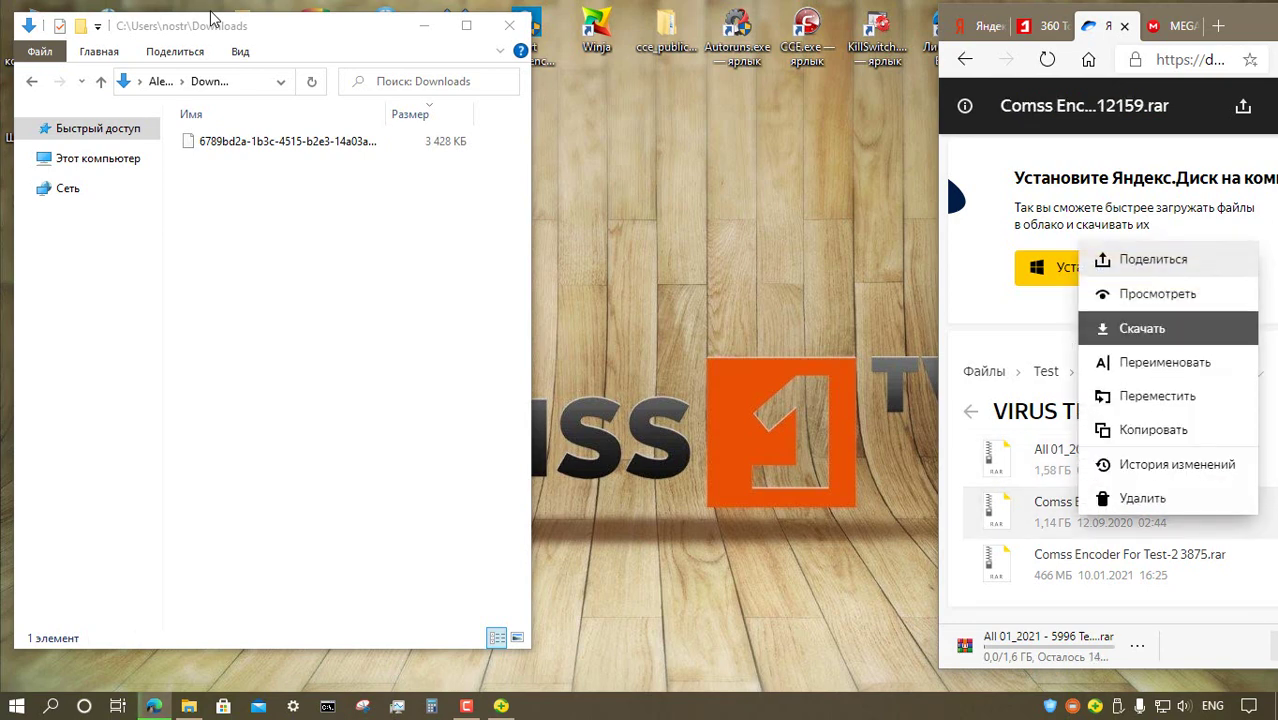
pyautogui.press('Return')
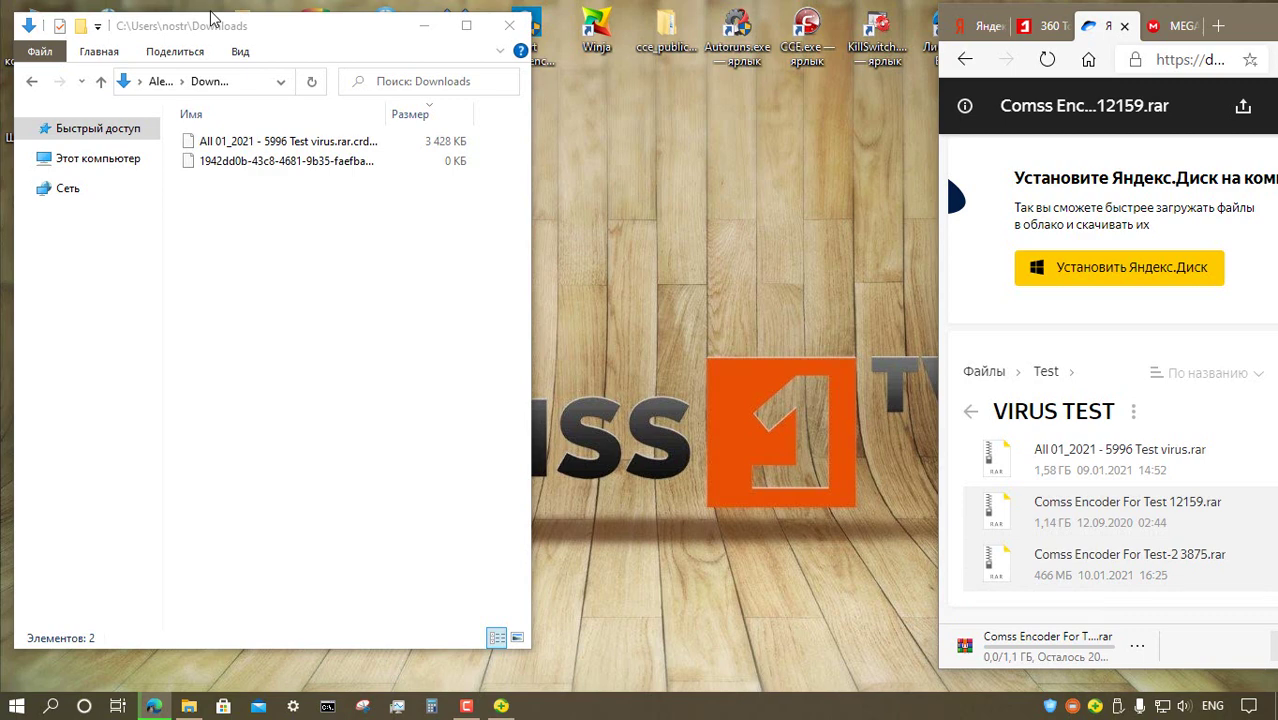
# - Download Comss Encoder For Test-2 3875.rar from the VIRUS TEST folder on Yandex Disk
pyautogui.press('Down')
pyautogui.hotkey('shift', 'F10')
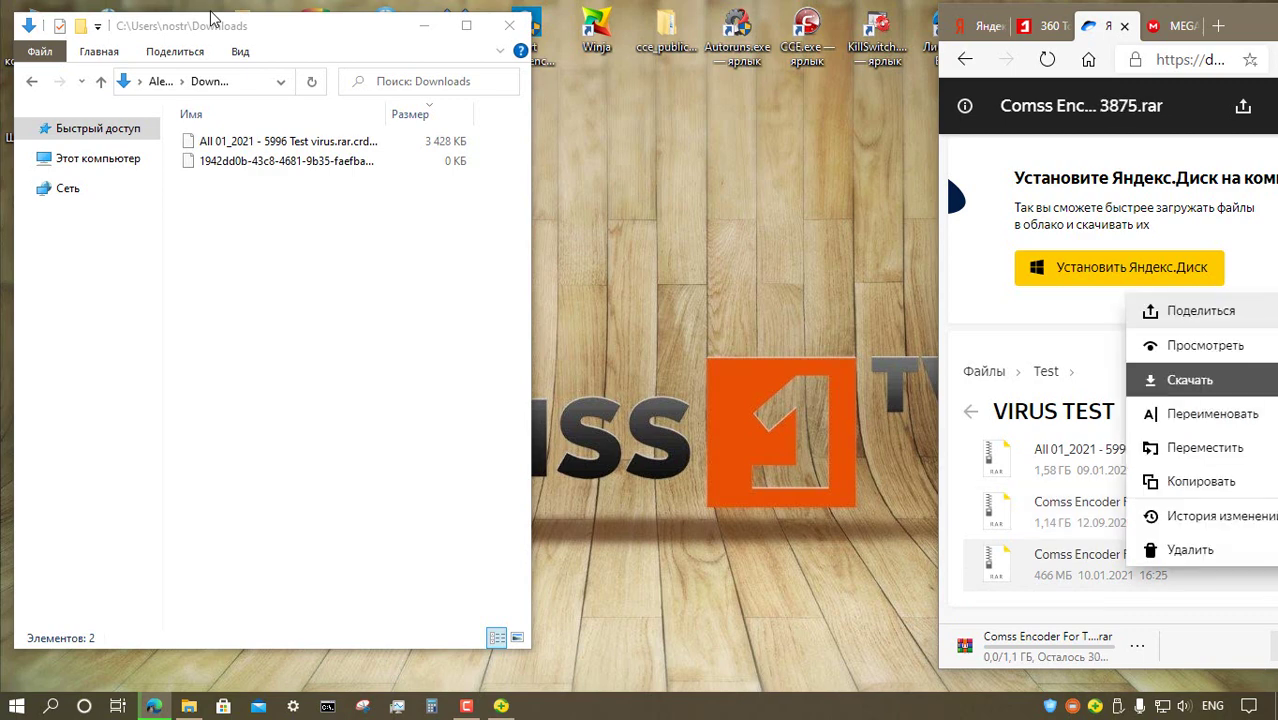
pyautogui.press('Return')
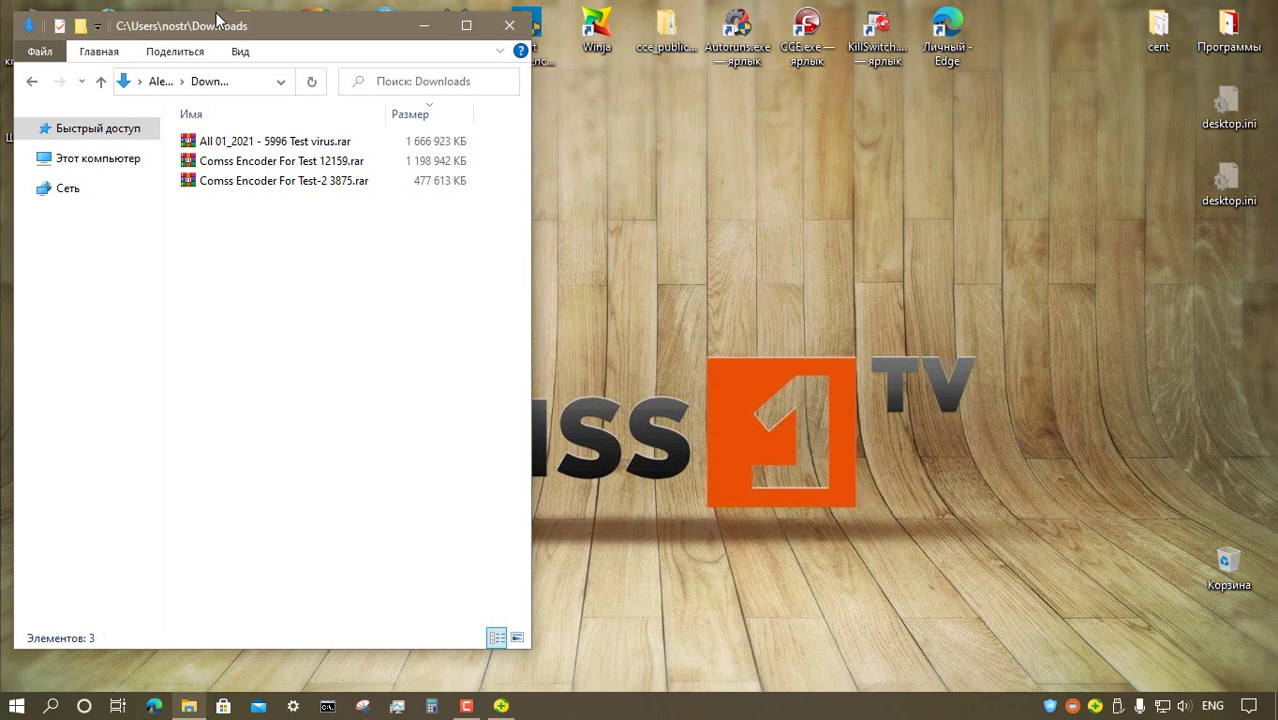
# - Extract All 01_2021 - 5996 Test virus.rar into a folder of the same name with WinRAR, entering the archive password
pyautogui.press('Down')
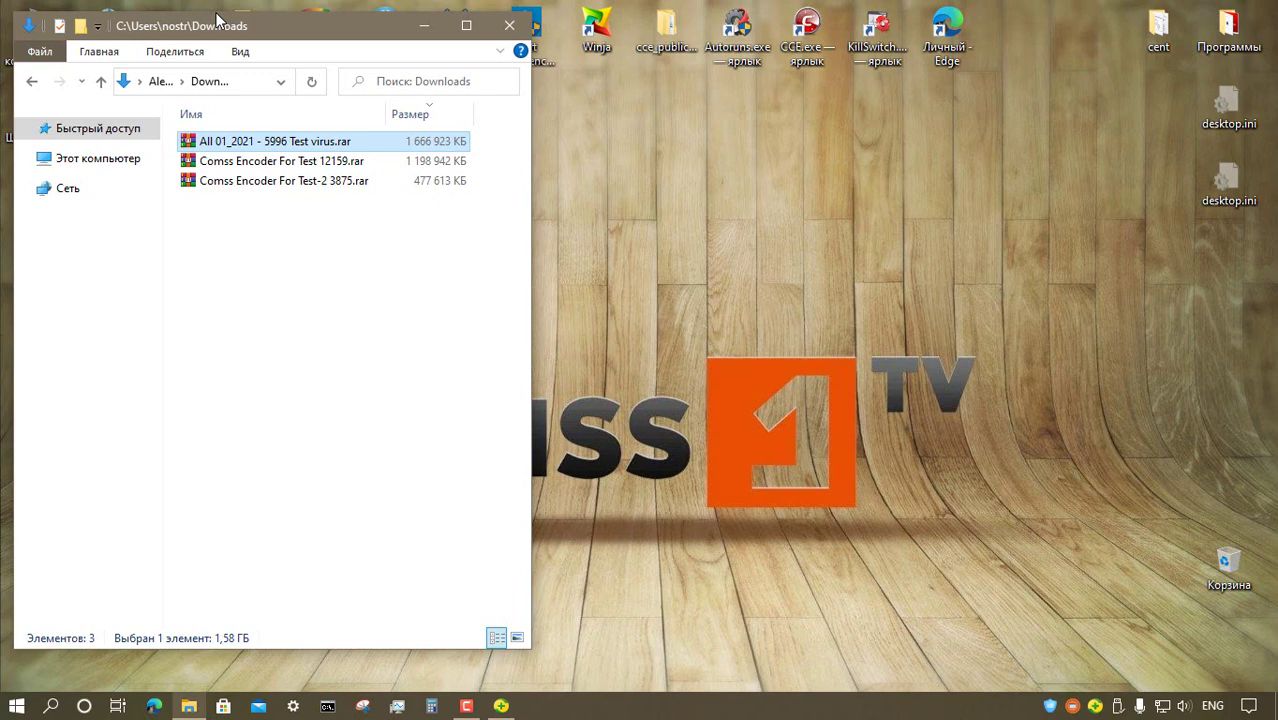
pyautogui.hotkey('shift', 'F10')
pyautogui.press('Down')
pyautogui.press('Down')
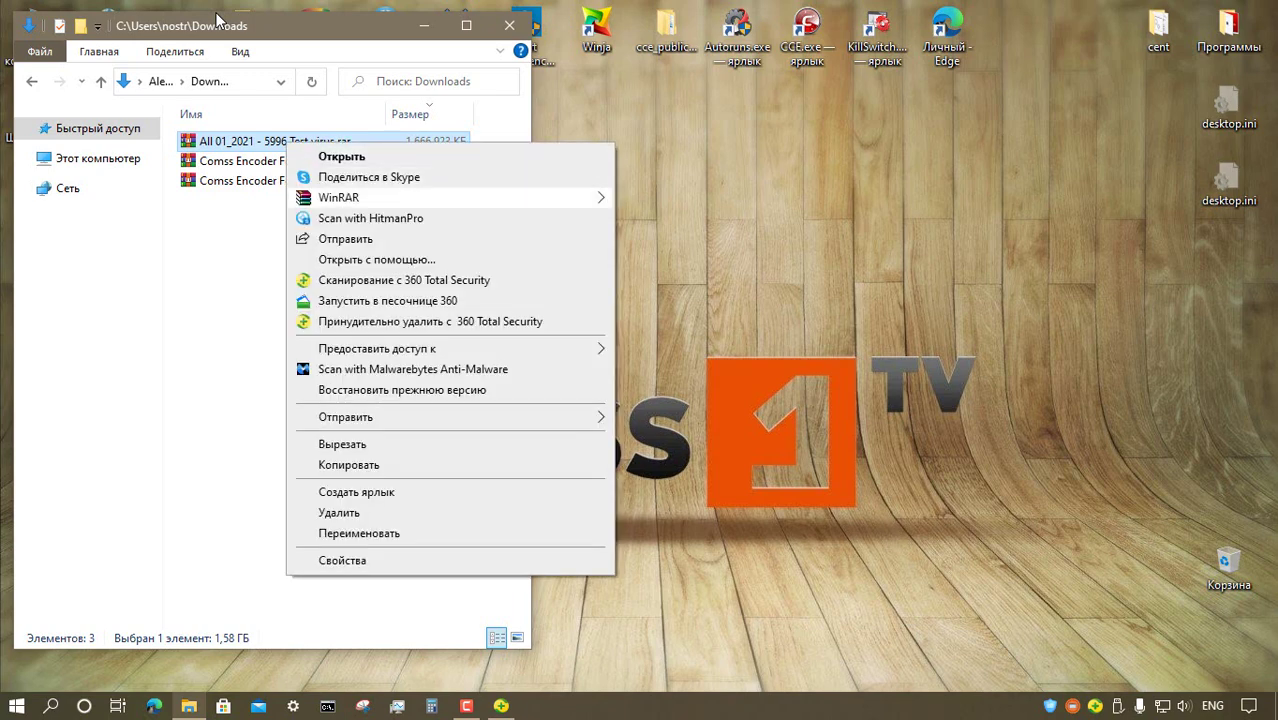
pyautogui.press('Right')
pyautogui.press('Down')
pyautogui.press('Down')
pyautogui.press('Down')
pyautogui.press('Return')
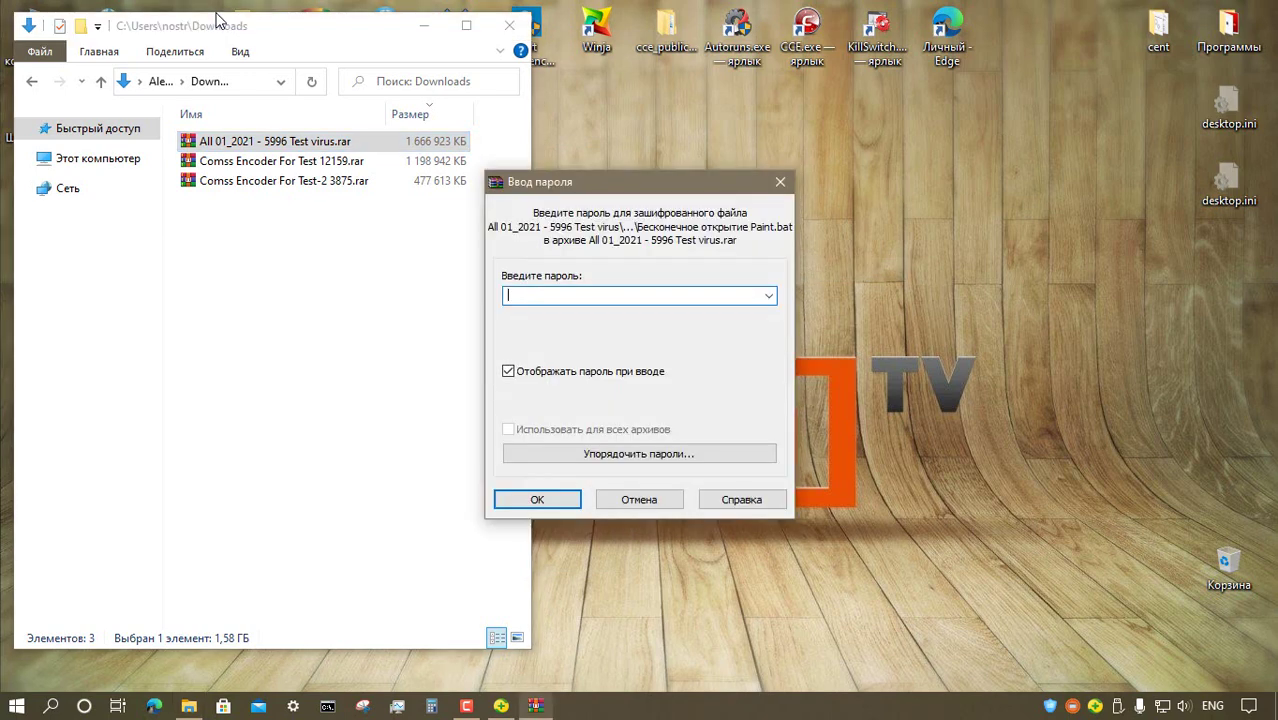
pyautogui.press('Return')
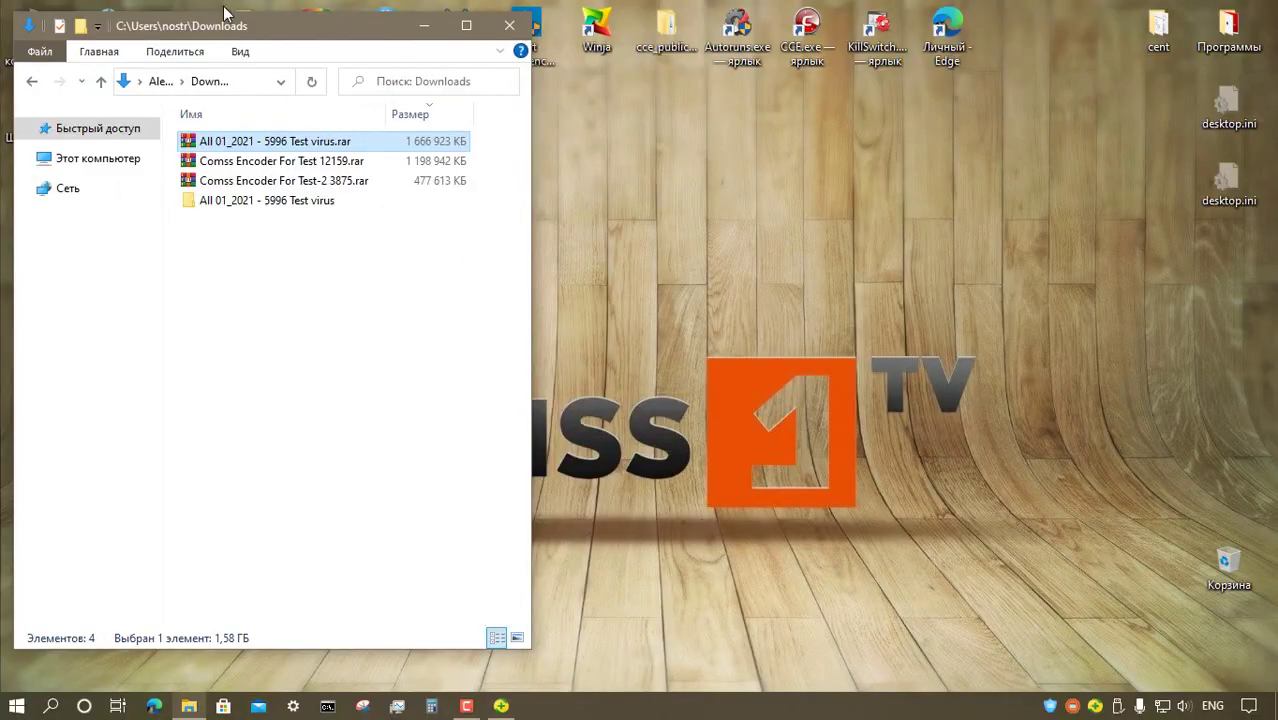
# - Extract Comss Encoder For Test 12159.rar into a folder of the same name with WinRAR, entering the archive password
pyautogui.hotkey('shift', 'Down')
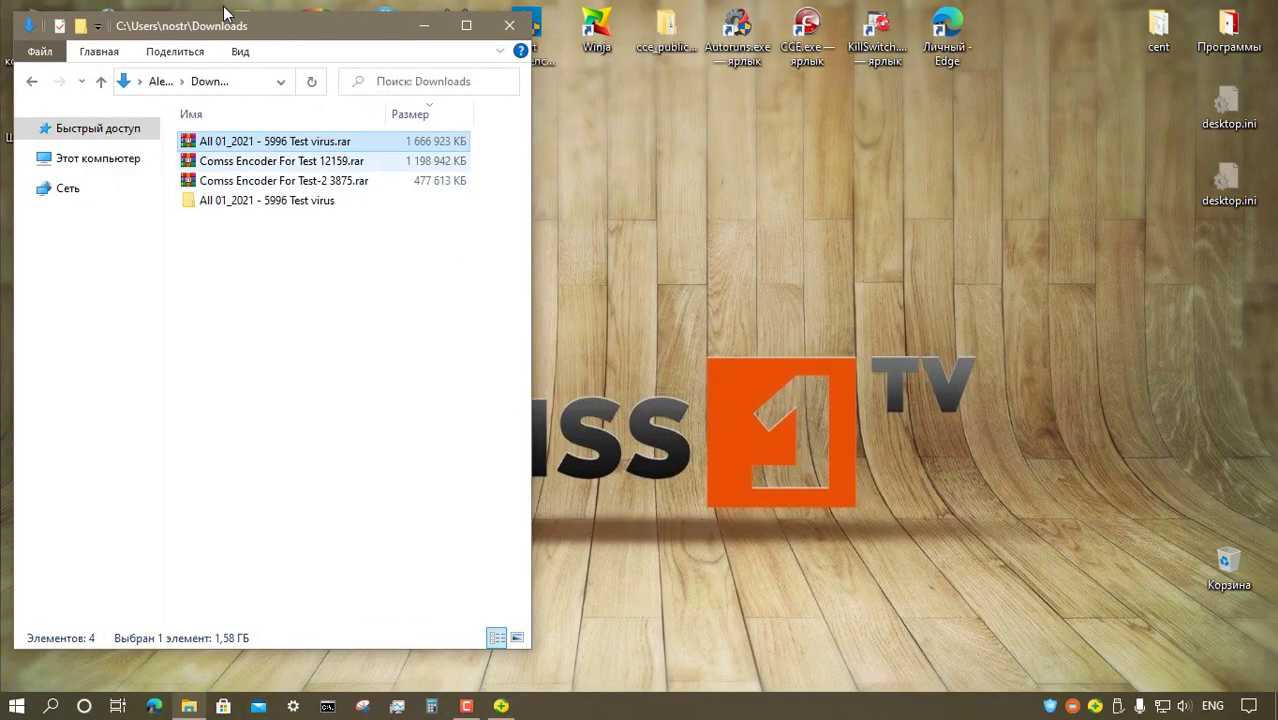
pyautogui.press('Down')
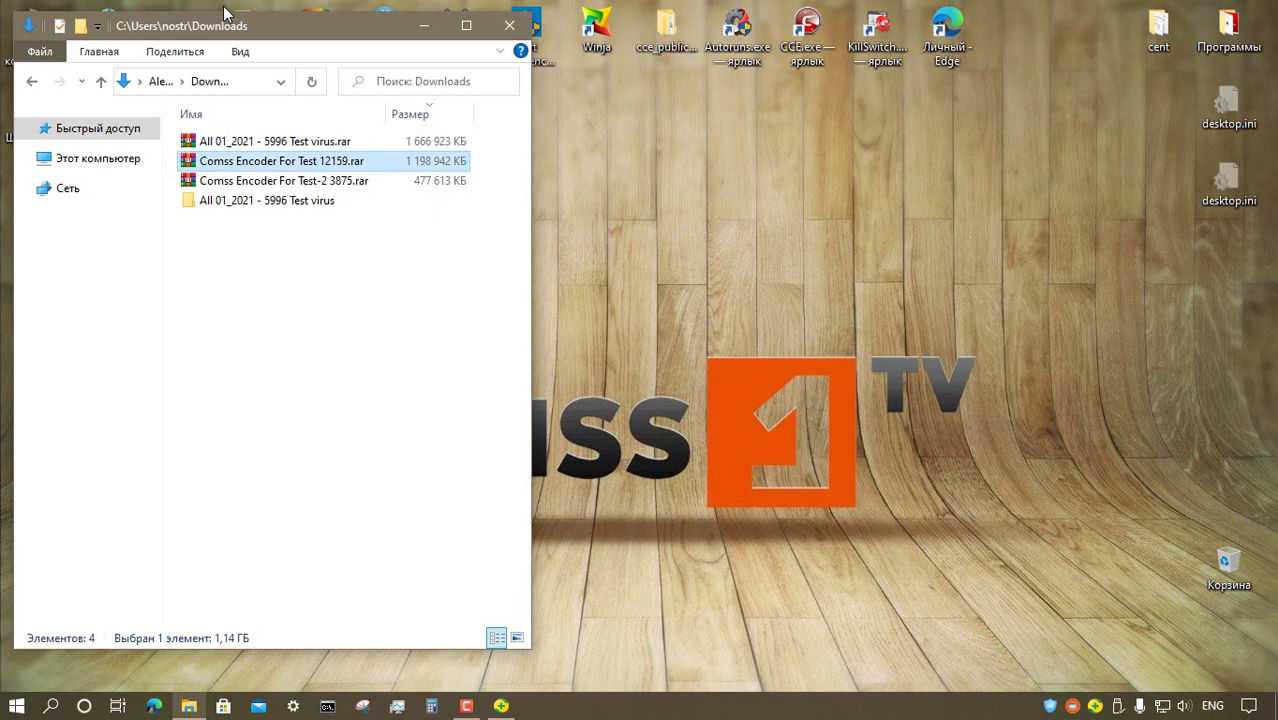
pyautogui.rightClick(301, 161)
pyautogui.moveTo(353, 216)
pyautogui.press('Return')
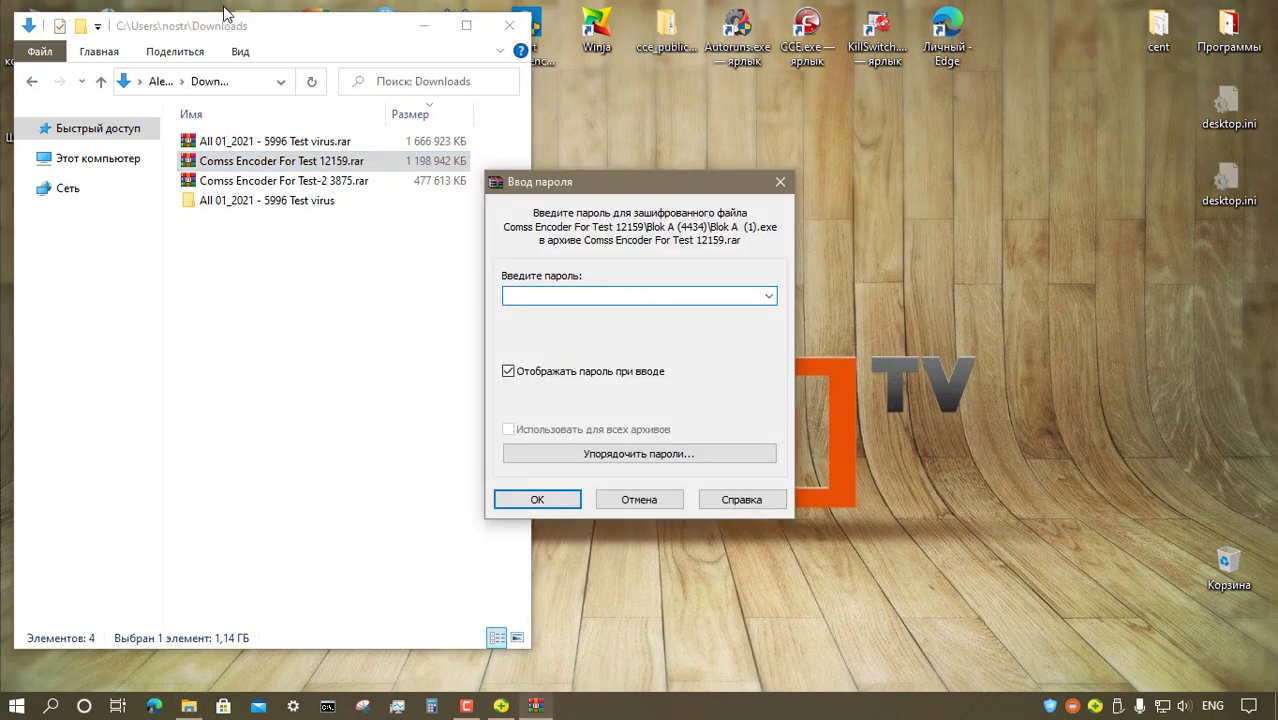
pyautogui.press('Return')
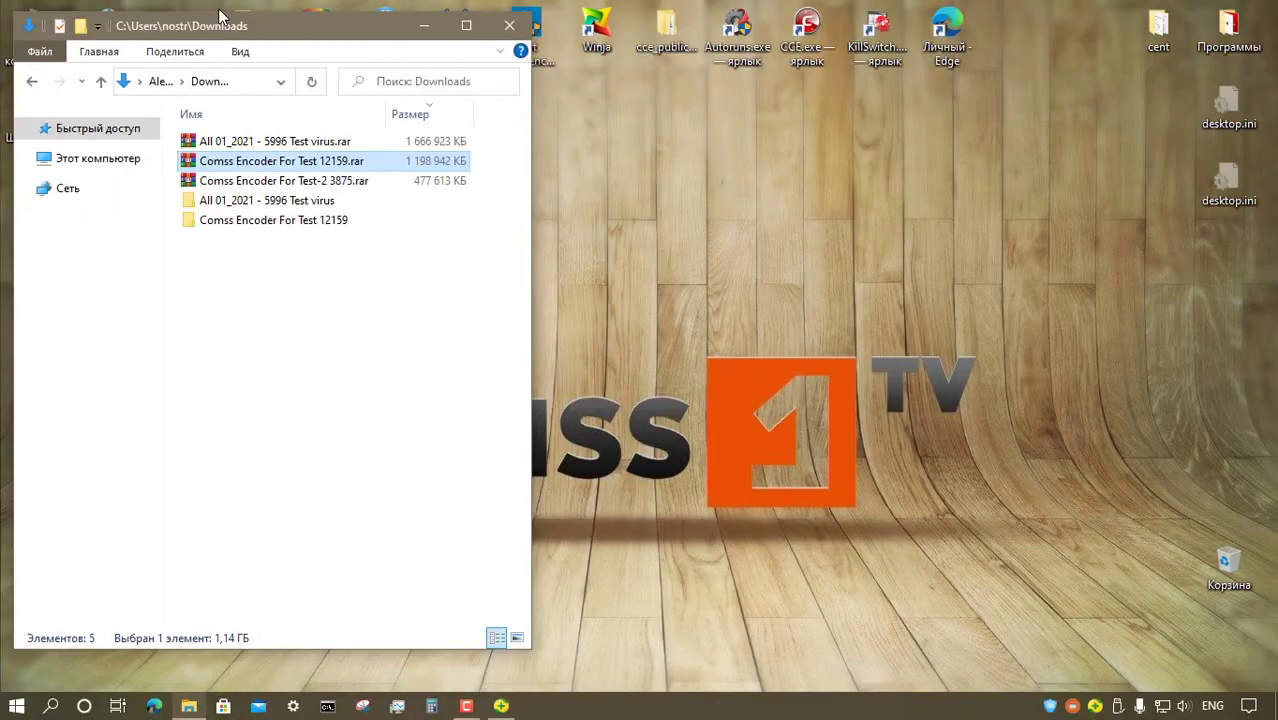
# - Extract Comss Encoder For Test-2 3875.rar into a folder of the same name with WinRAR, entering the archive password
pyautogui.press('Down')
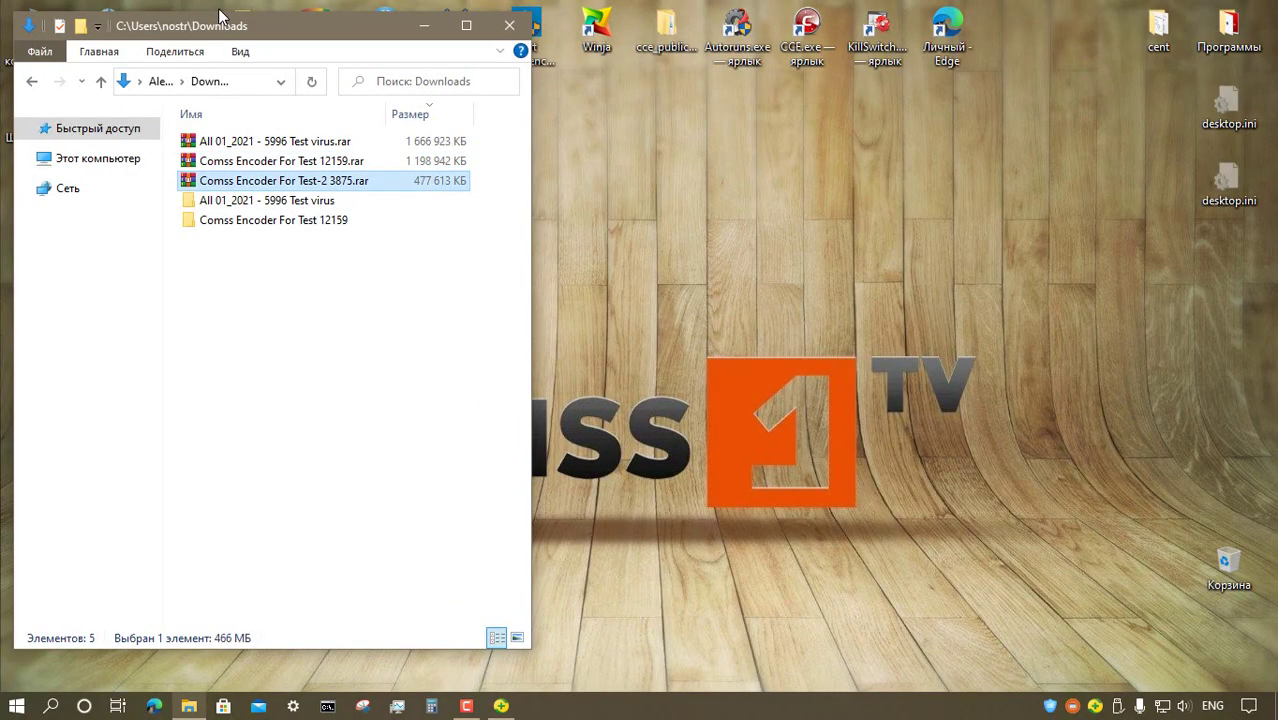
pyautogui.hotkey('shift', 'F10')
pyautogui.press('w')
pyautogui.press('Up')
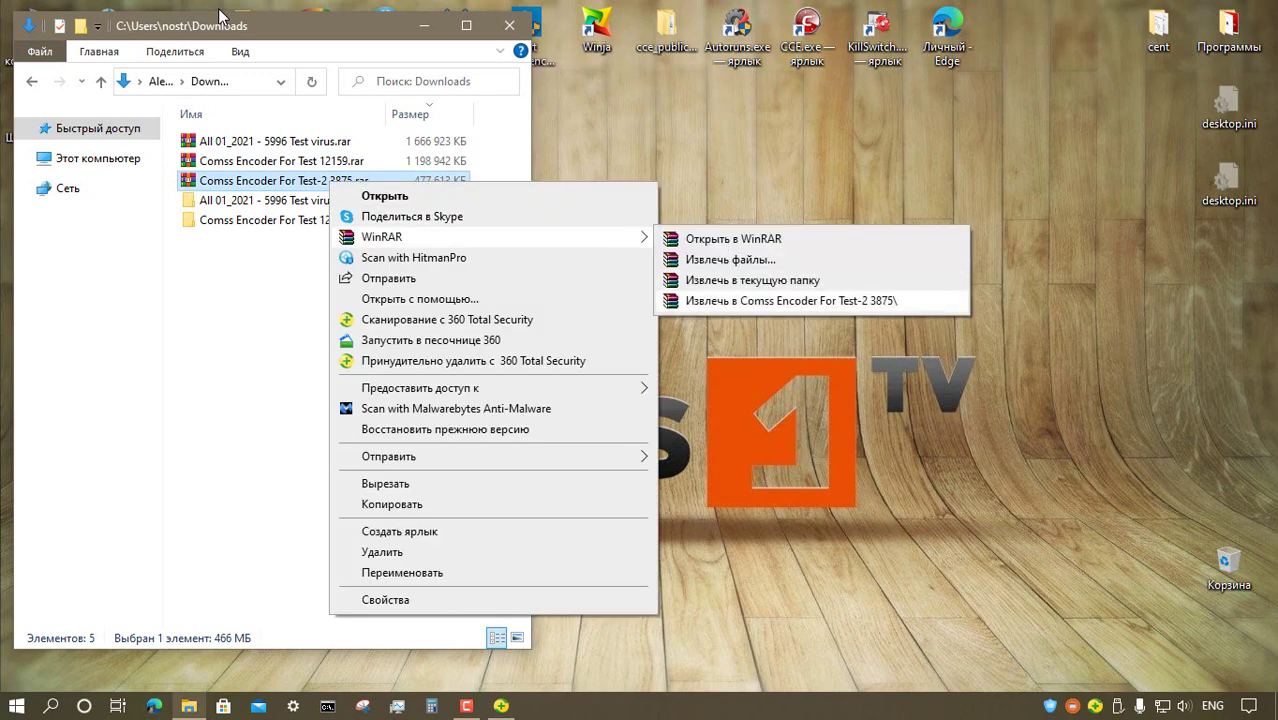
pyautogui.press('Return')
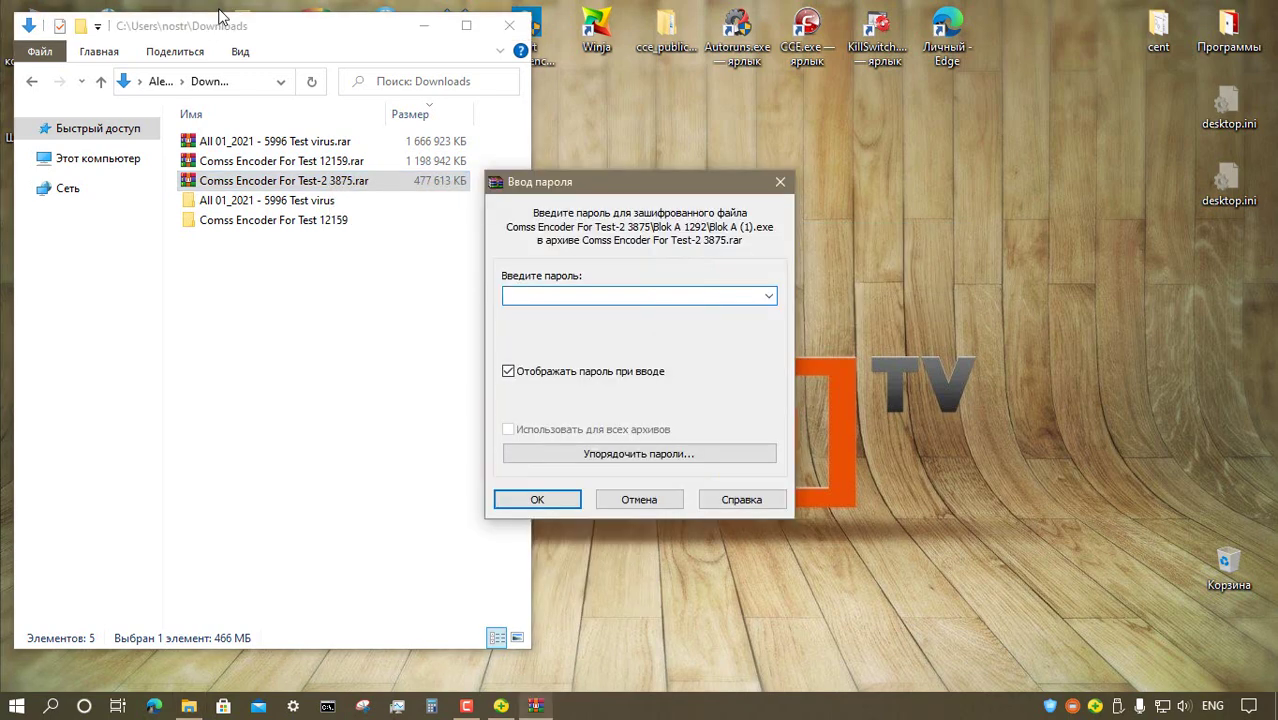
pyautogui.press('Return')
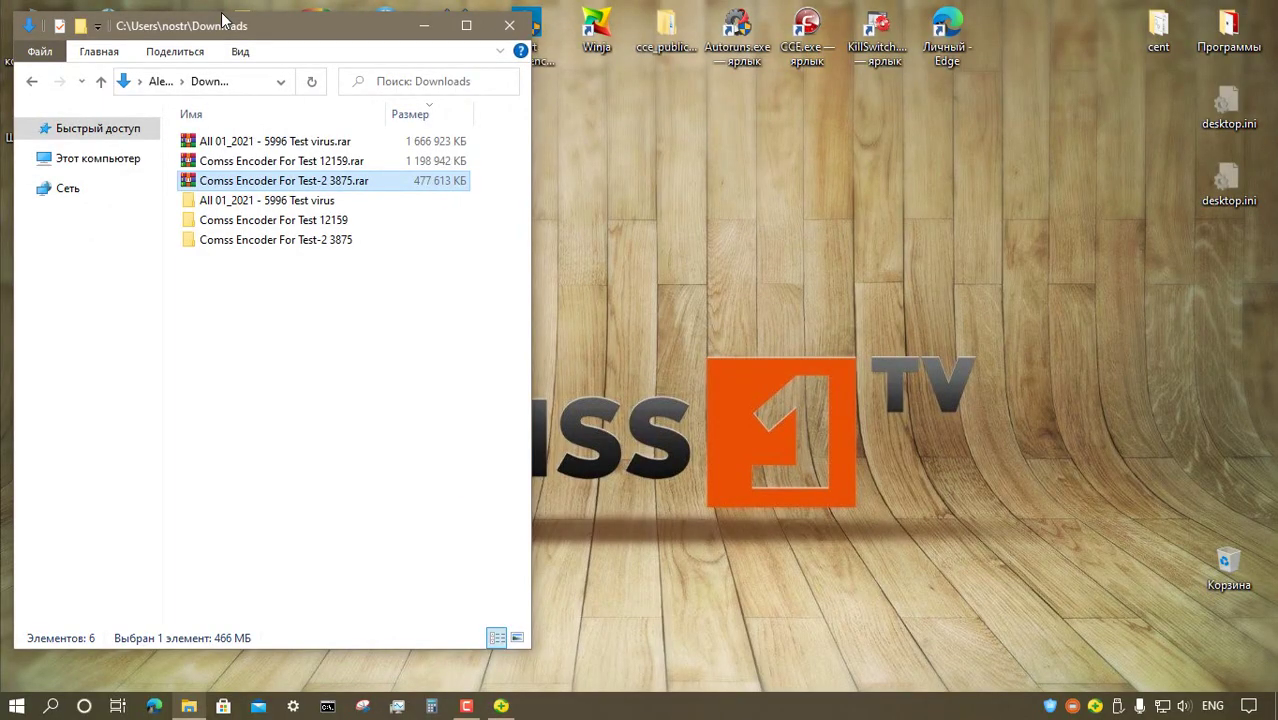
# - Delete the three RAR archives from the Downloads folder, keeping the extracted folders
pyautogui.press('Up')
pyautogui.press('Up')
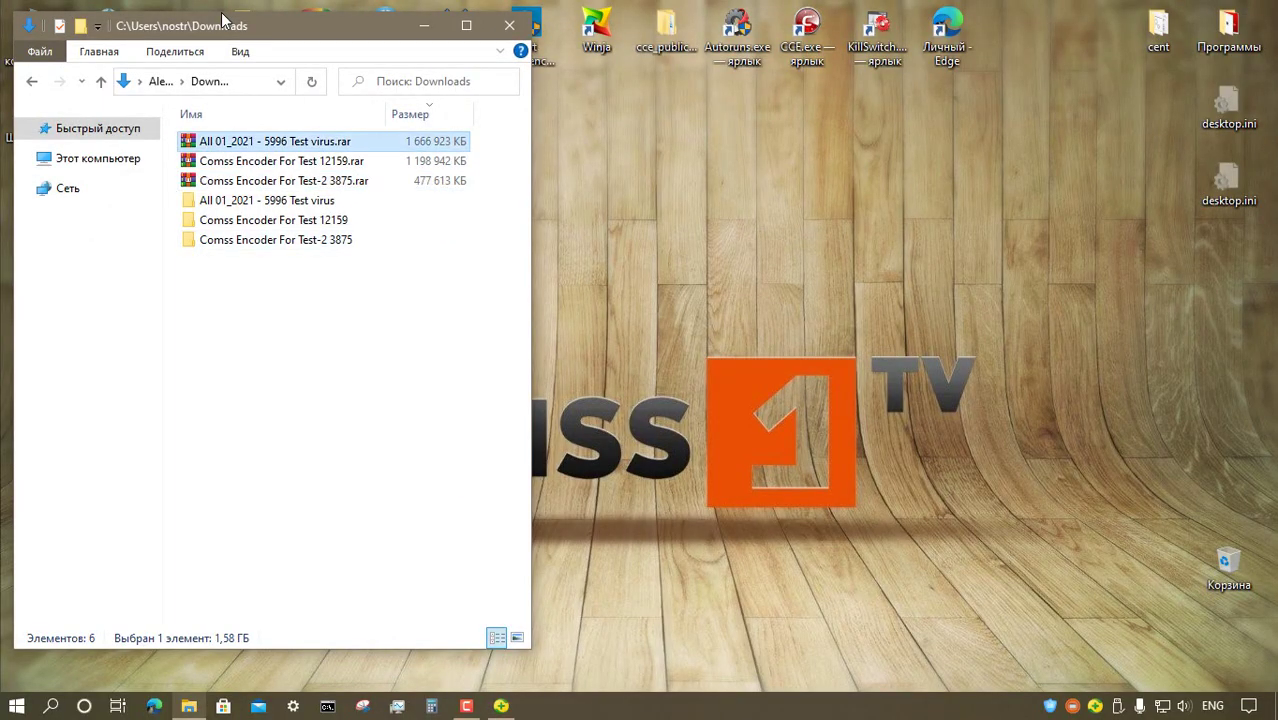
pyautogui.hotkey('shift', 'Down')
pyautogui.hotkey('shift', 'Down')
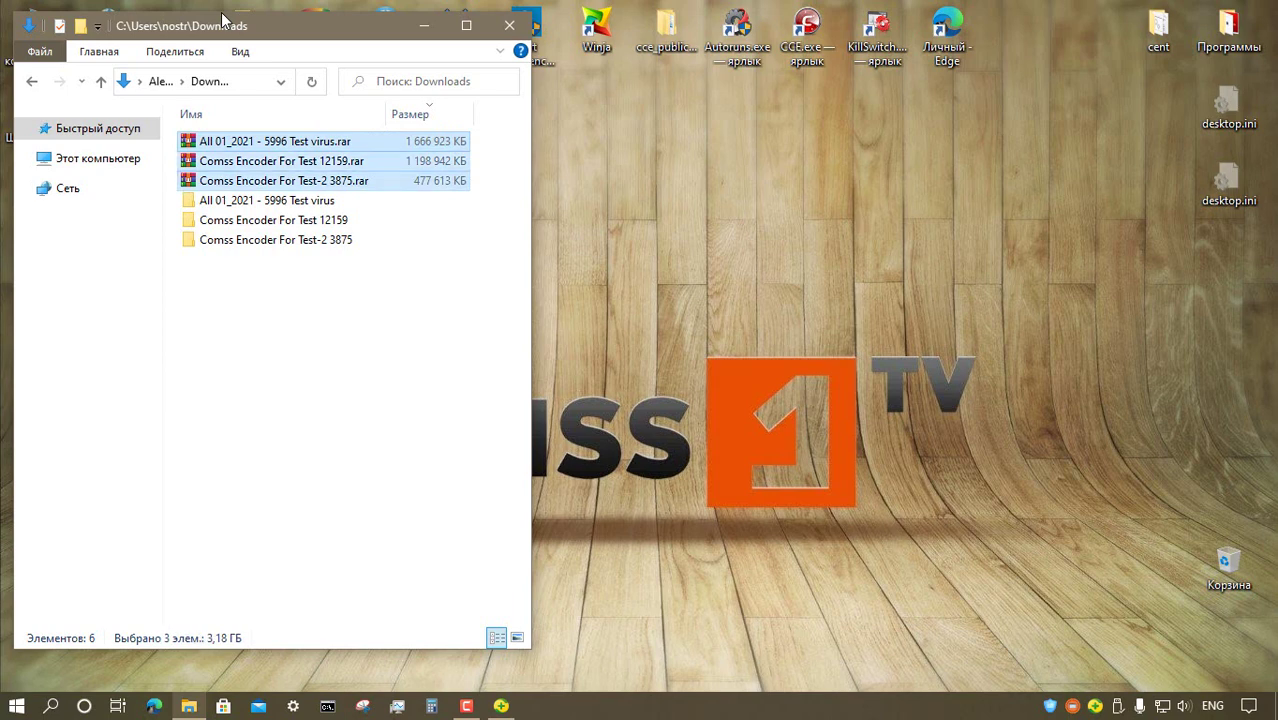
pyautogui.press('Delete')
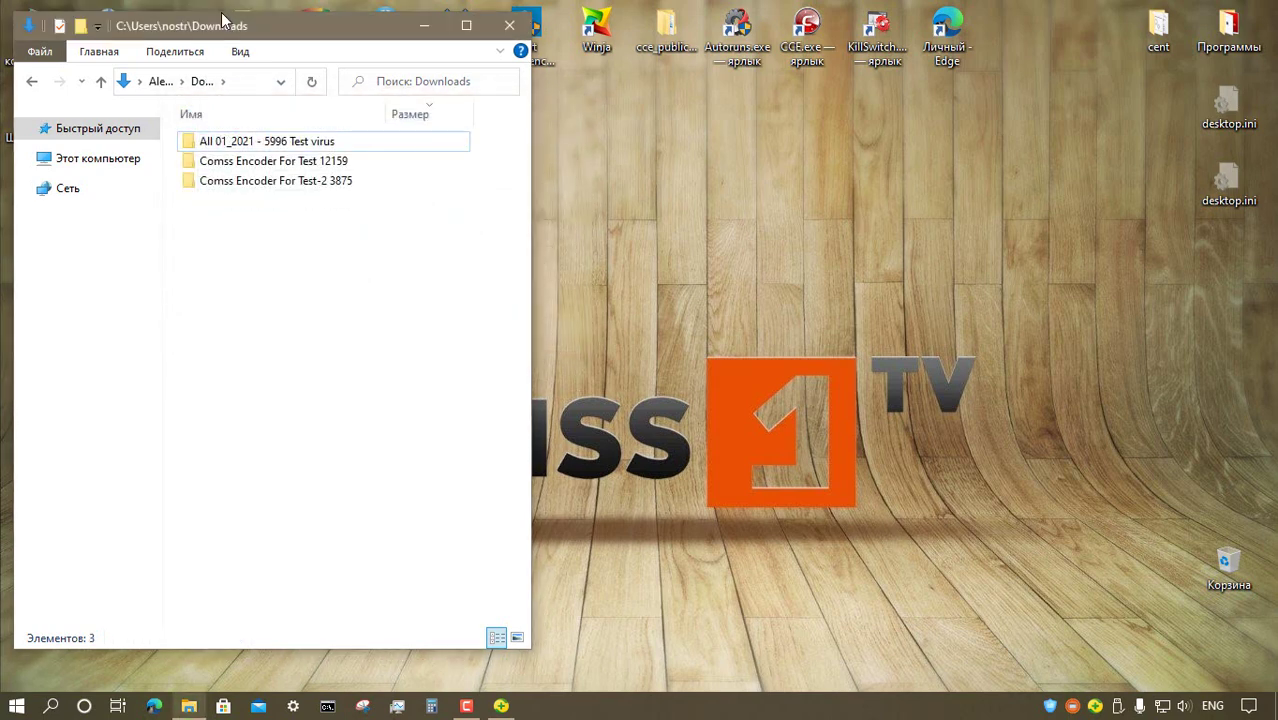
# - Scan the three extracted folders with 360 Total Security and fix all detected high-risk objects
pyautogui.moveTo(418, 262); pyautogui.dragTo(308, 136)
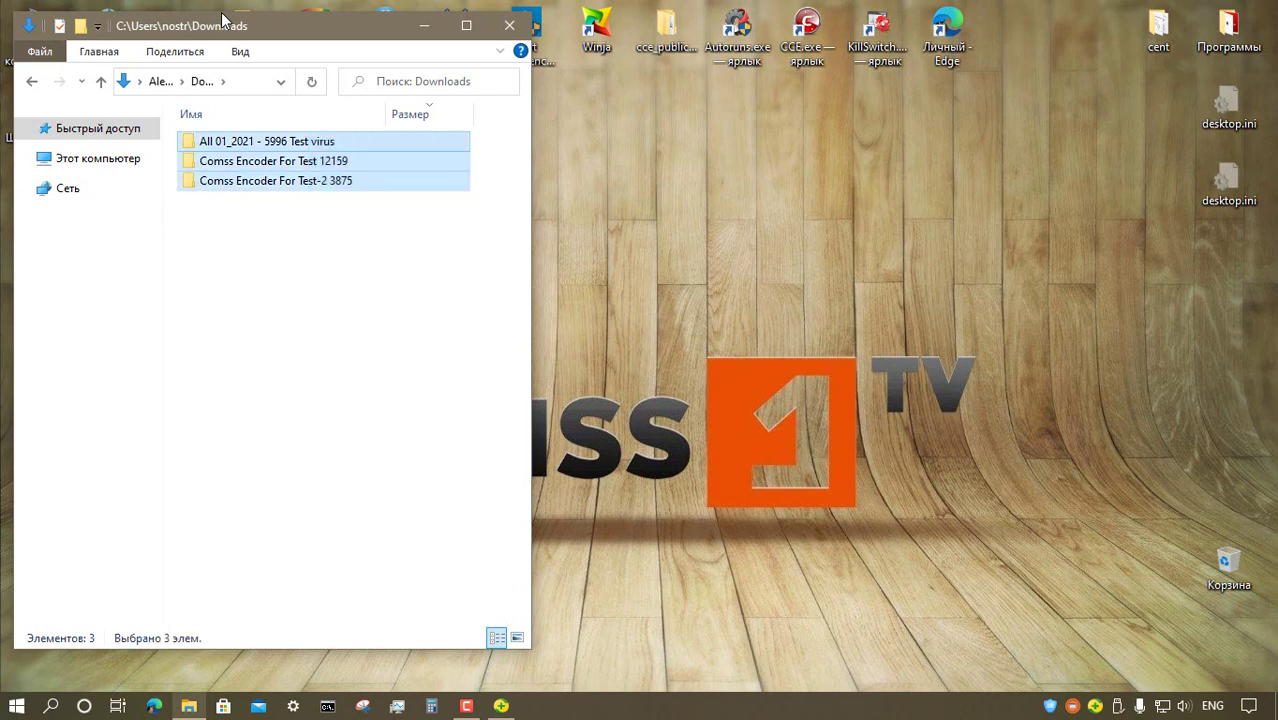
pyautogui.rightClick(305, 160)
pyautogui.press('Return')
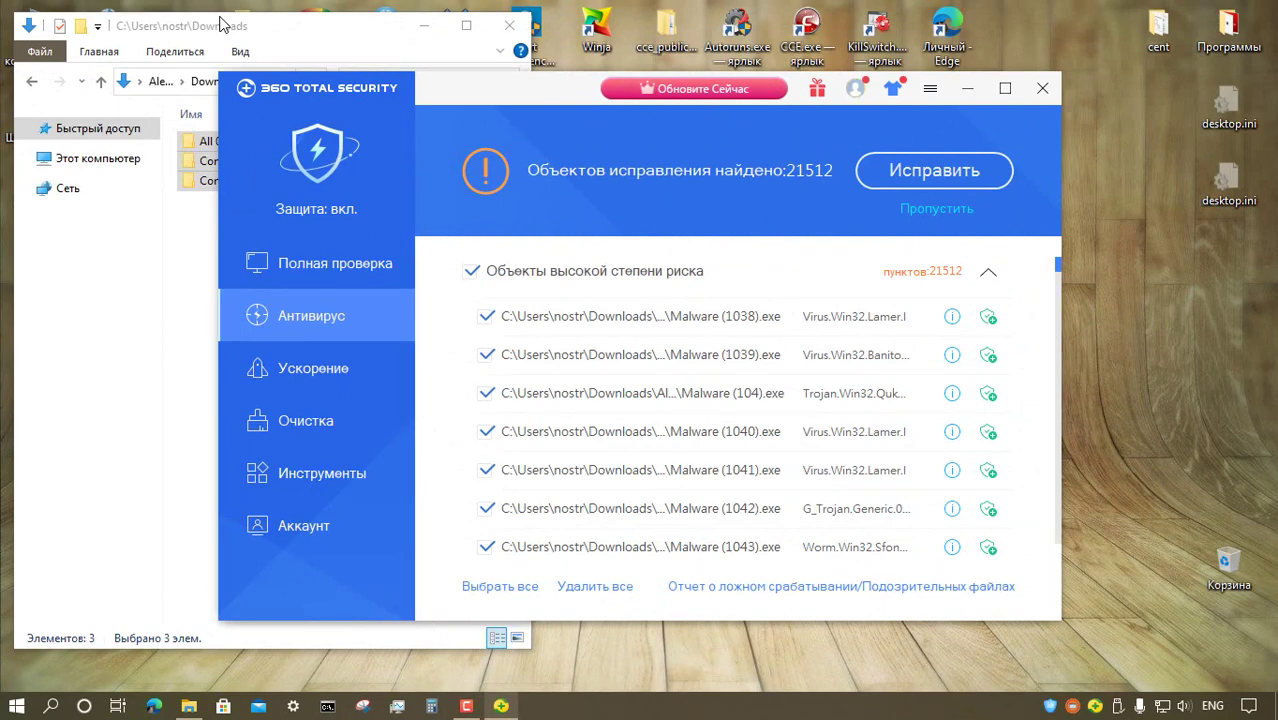
pyautogui.press('Return')
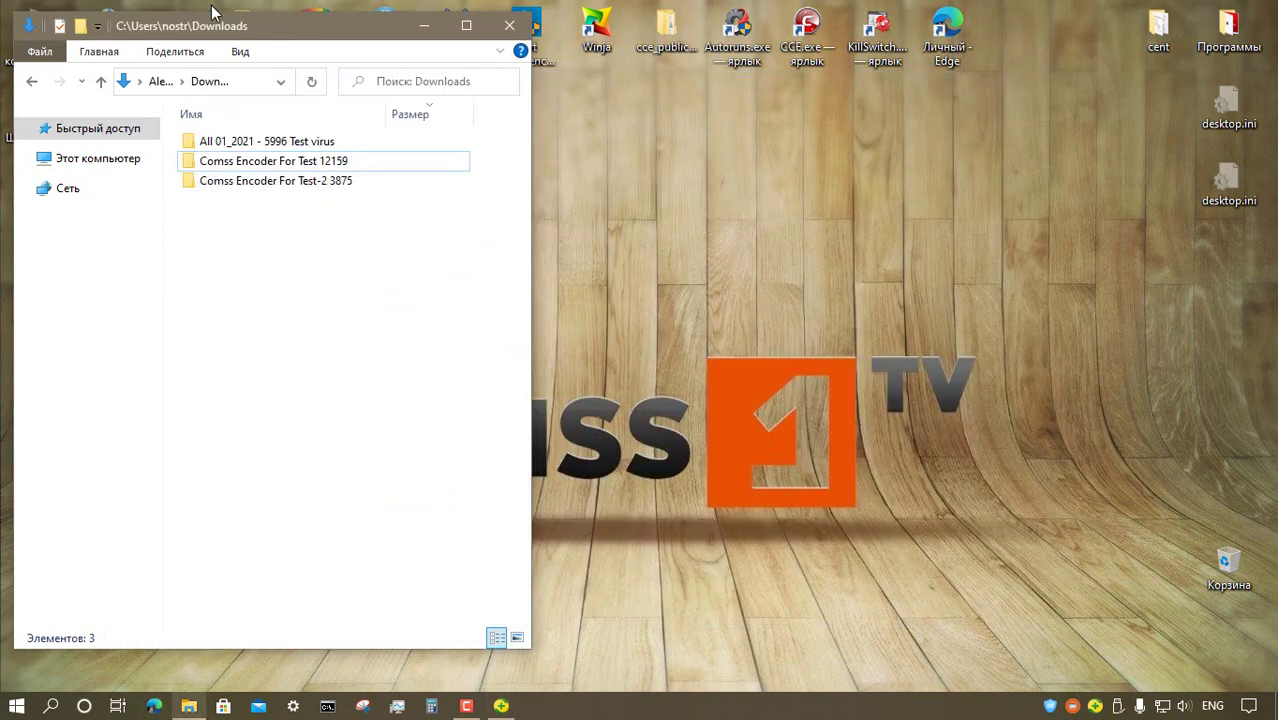
# - Examine the files left in Blok A 1292 and Blok B 2583 inside the Comss Encoder For Test-2 3875 folder
pyautogui.press('Down')
pyautogui.press('Return')
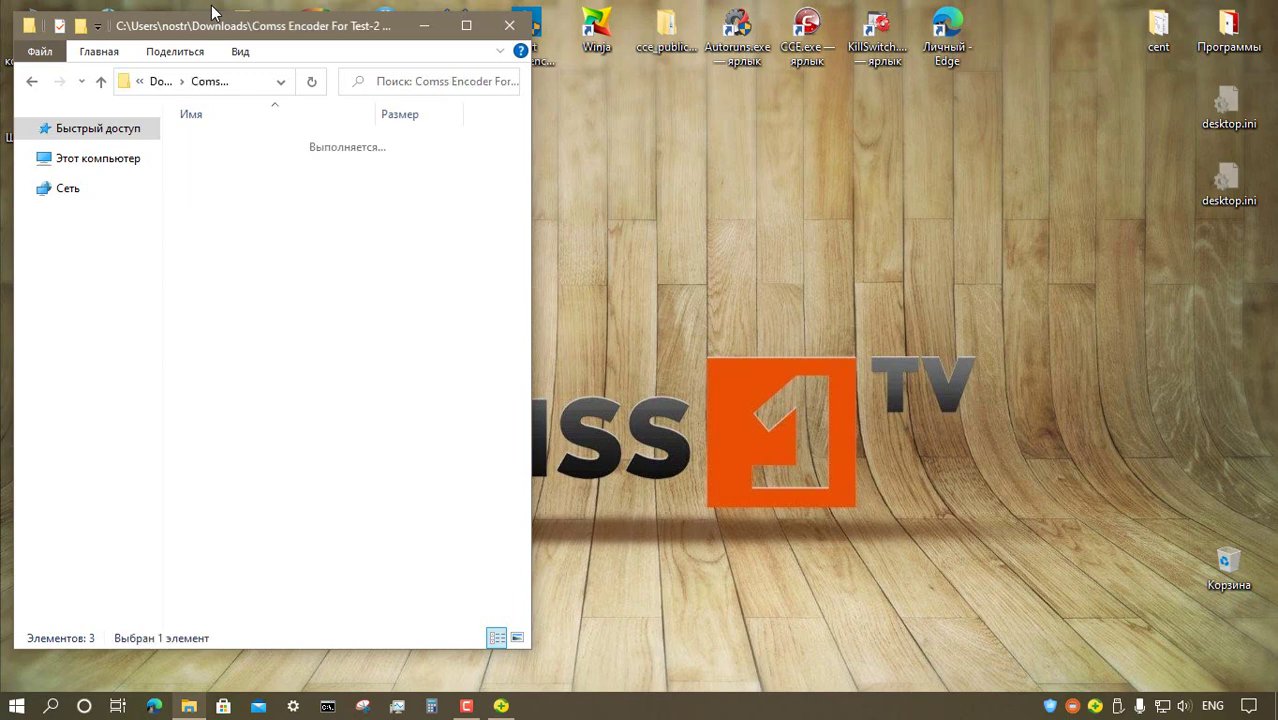
pyautogui.press('Down')
pyautogui.press('Return')
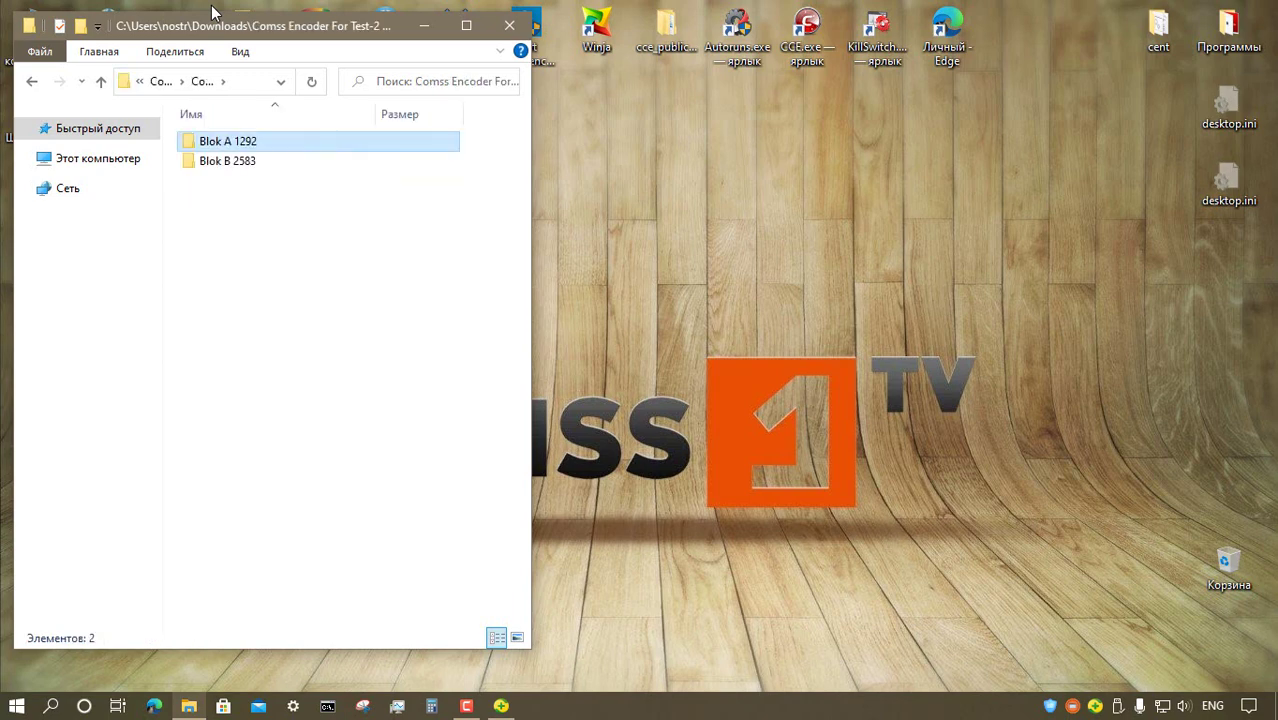
pyautogui.press('Down')
pyautogui.press('Return')
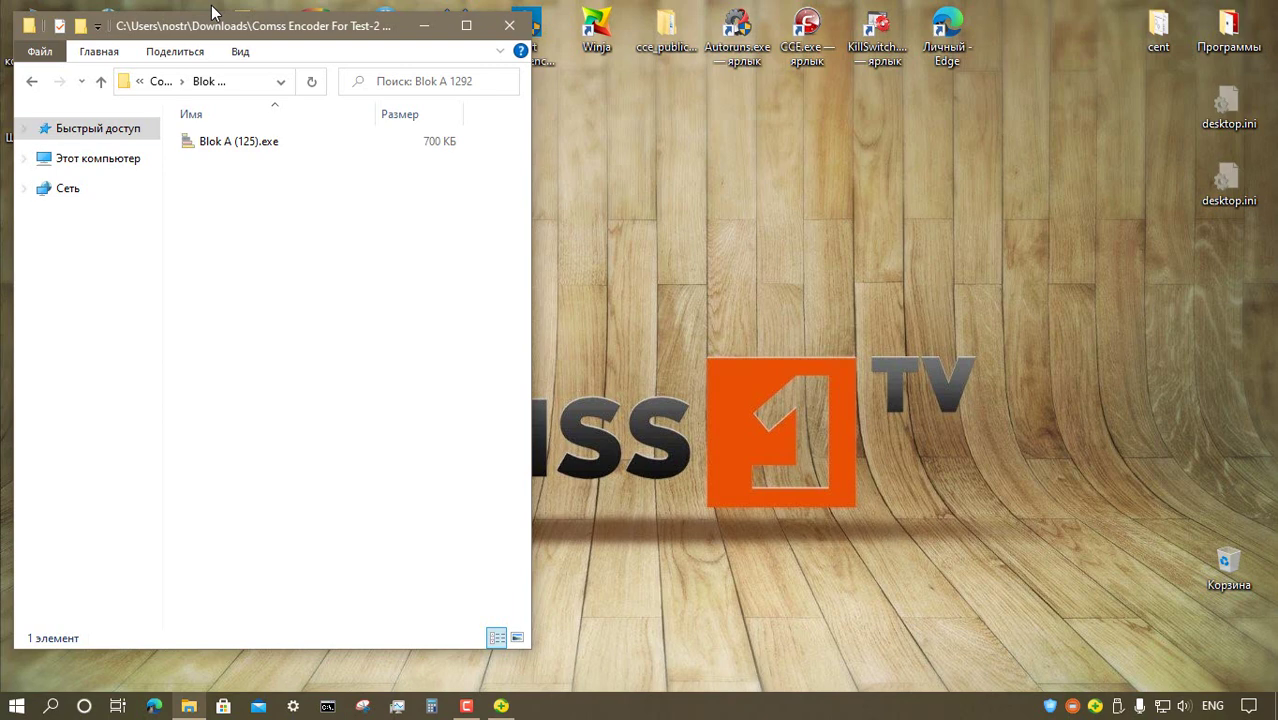
pyautogui.hotkey('alt', 'Up')
pyautogui.press('Down')
pyautogui.press('Return')
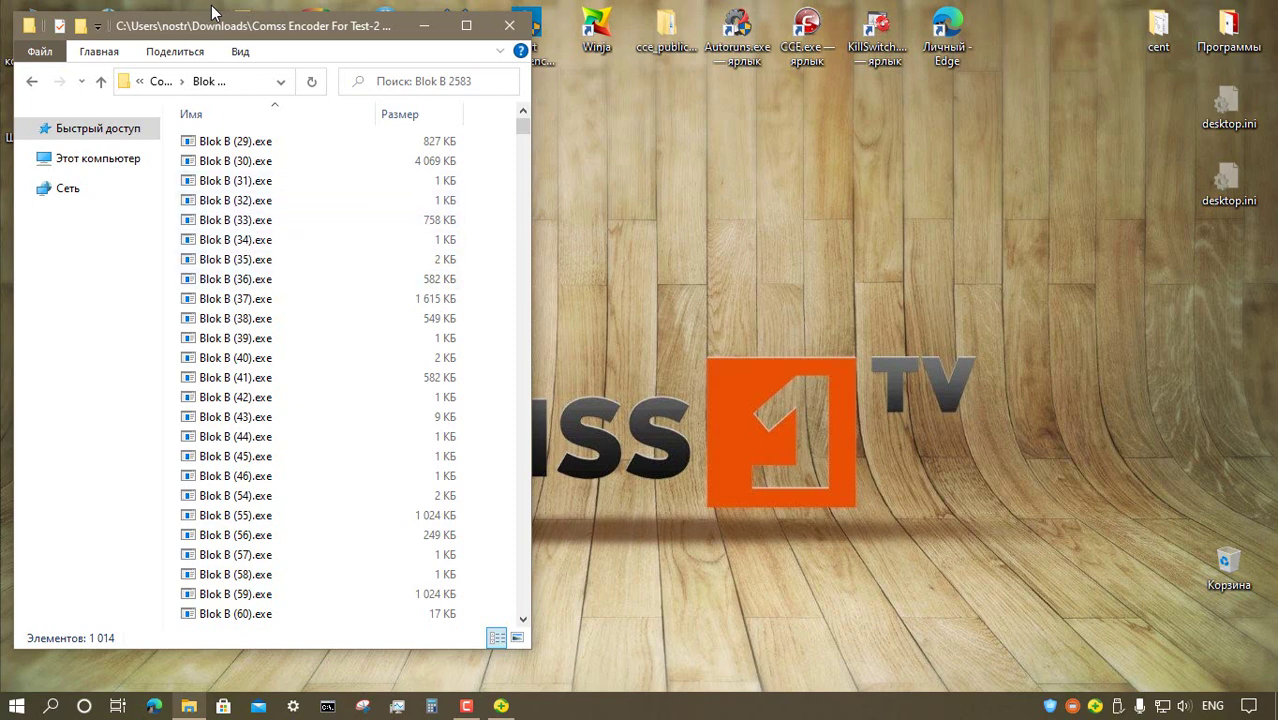
pyautogui.moveTo(523, 126); pyautogui.dragTo(523, 334)
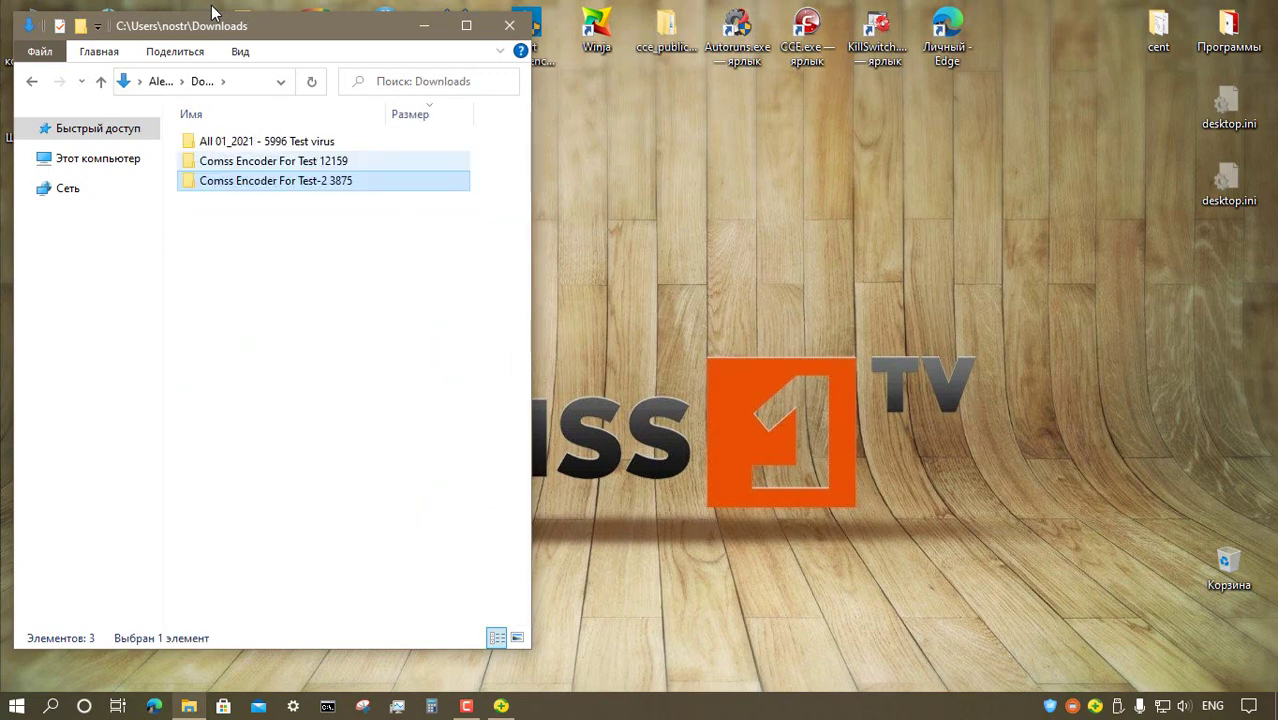
# - Examine the files left in Blok A (4434) and Blok B (7725) inside the Comss Encoder For Test 12159 folder
pyautogui.press('Up')
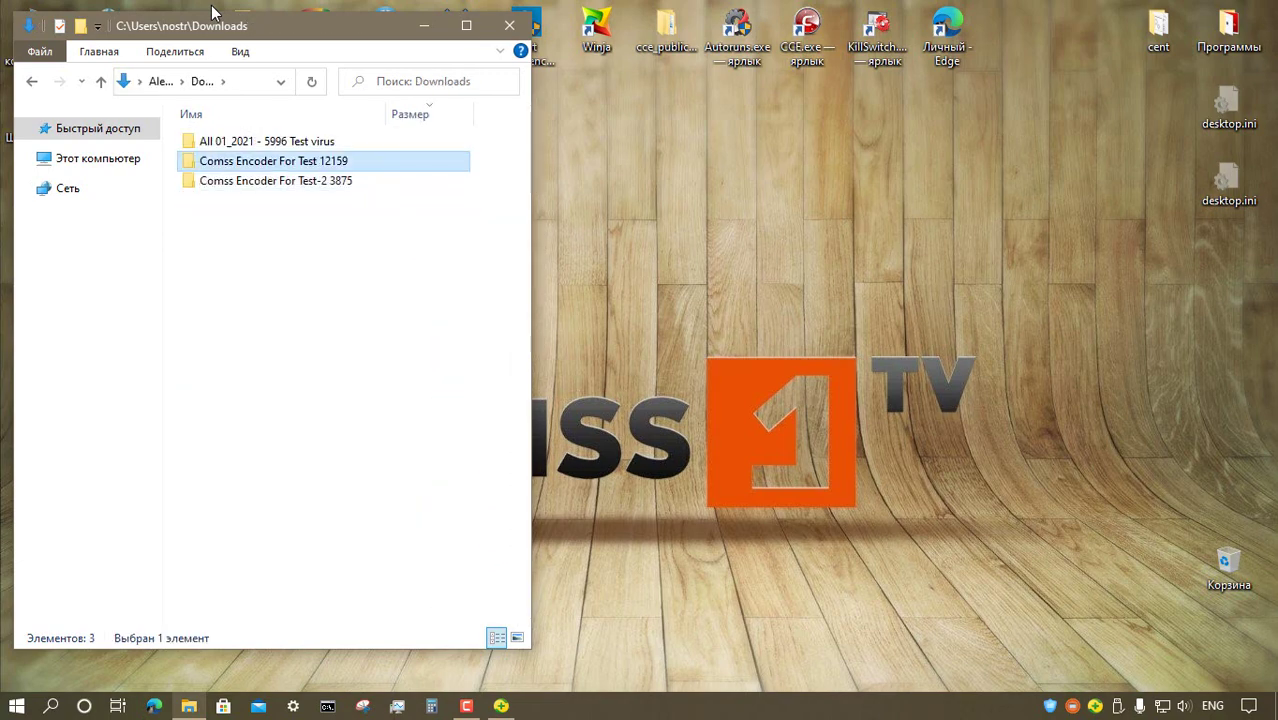
pyautogui.press('Return')
pyautogui.press('Down')
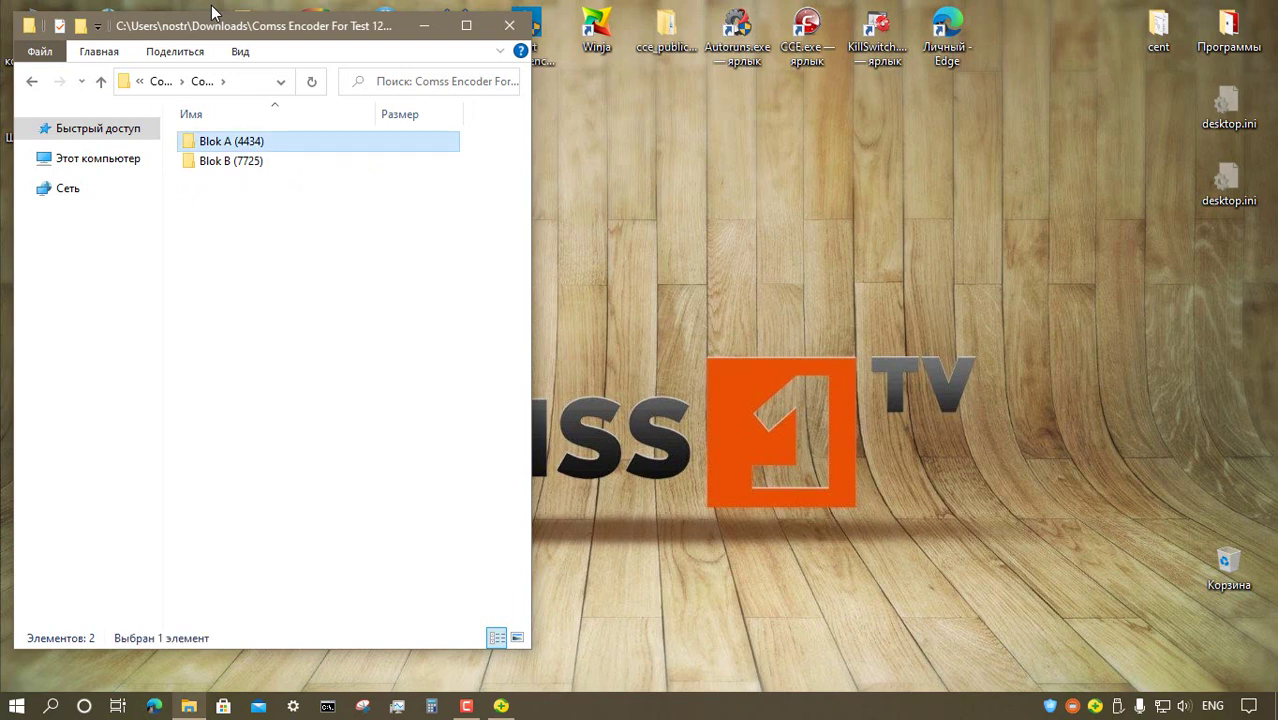
pyautogui.press('Return')
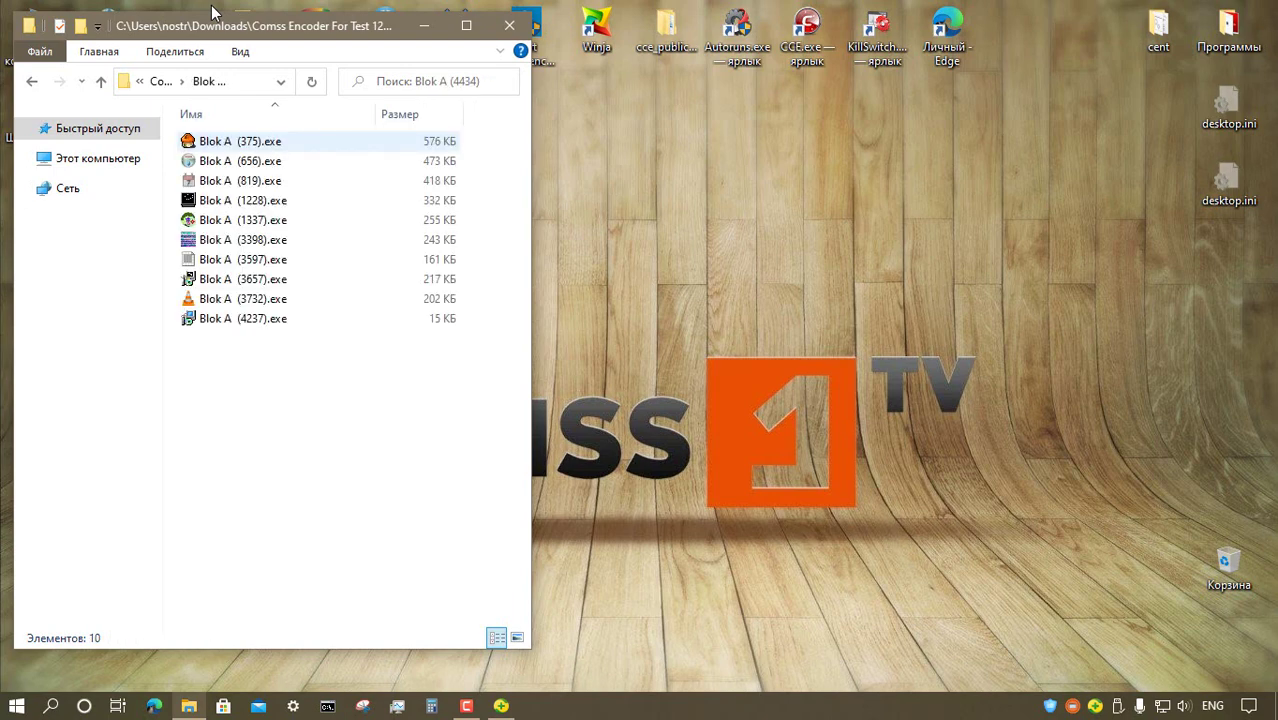
pyautogui.hotkey('alt', 'Up')
pyautogui.press('Down')
pyautogui.press('Return')
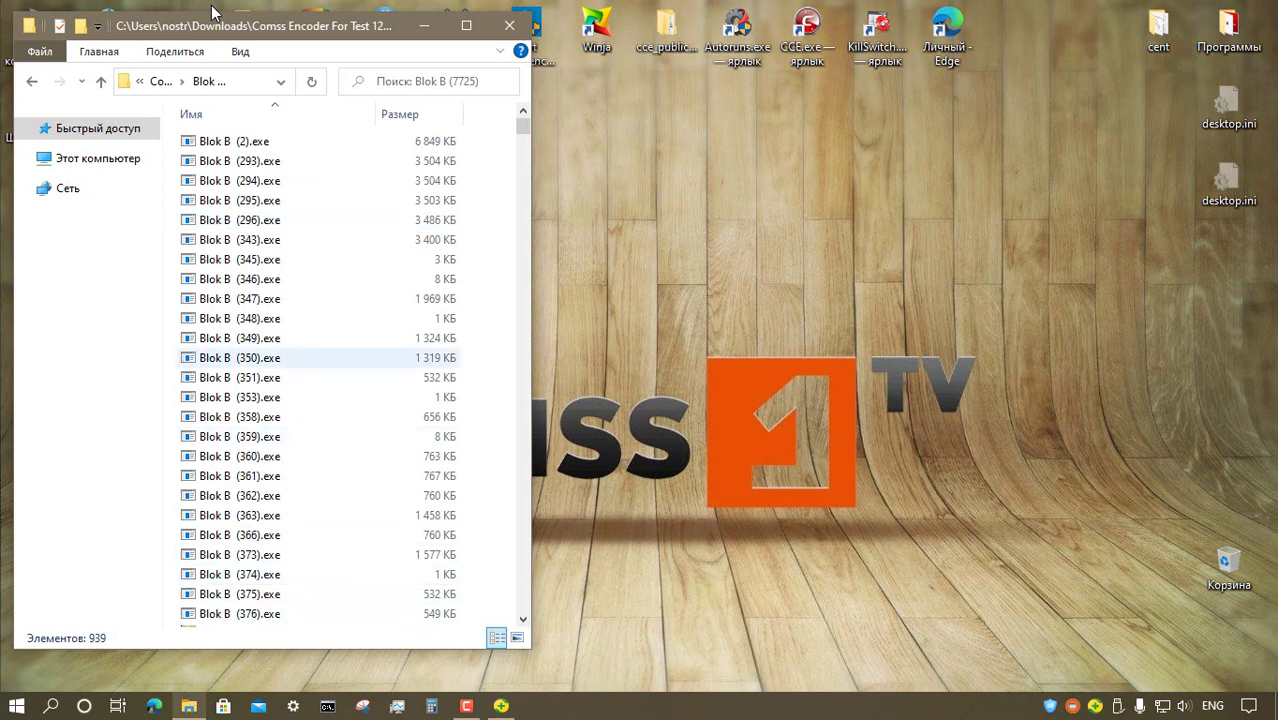
# - Examine the files left in the Backdoor, Bat 43, Botnet and Dropper folders of All 01_2021 - 5996 Test virus
pyautogui.hotkey('alt', 'Up')
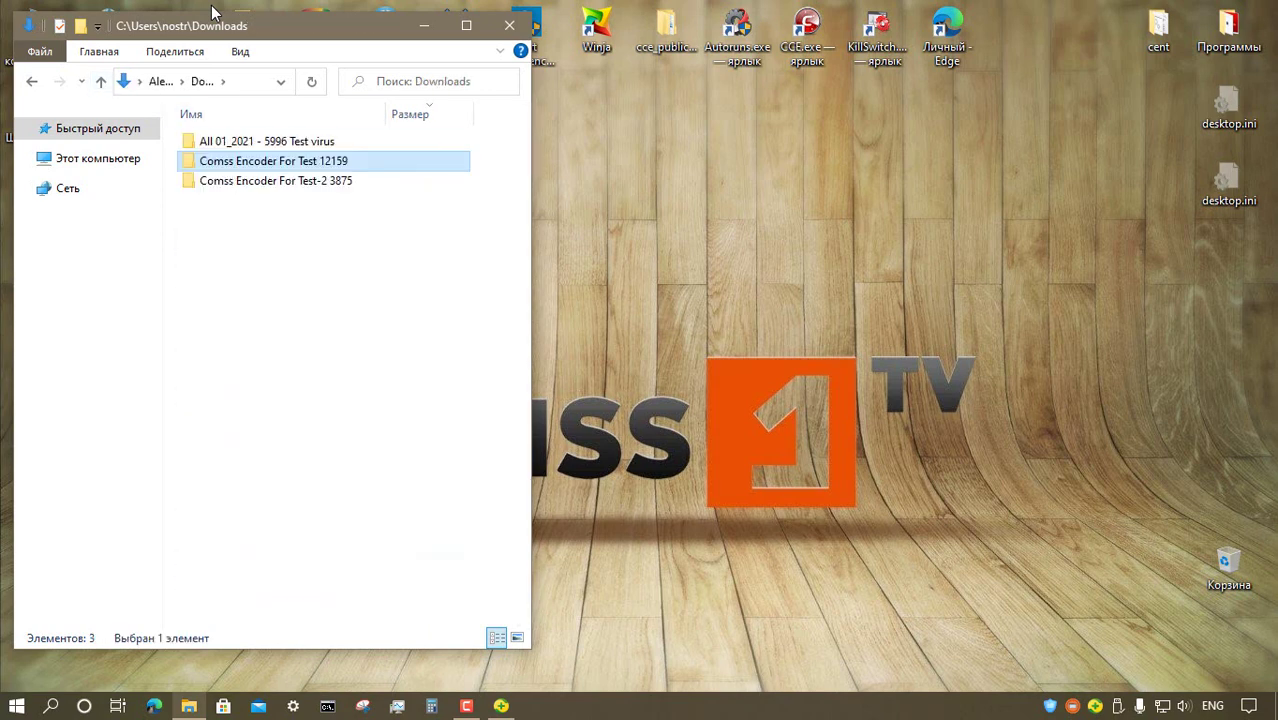
pyautogui.press('Up')
pyautogui.press('Return')
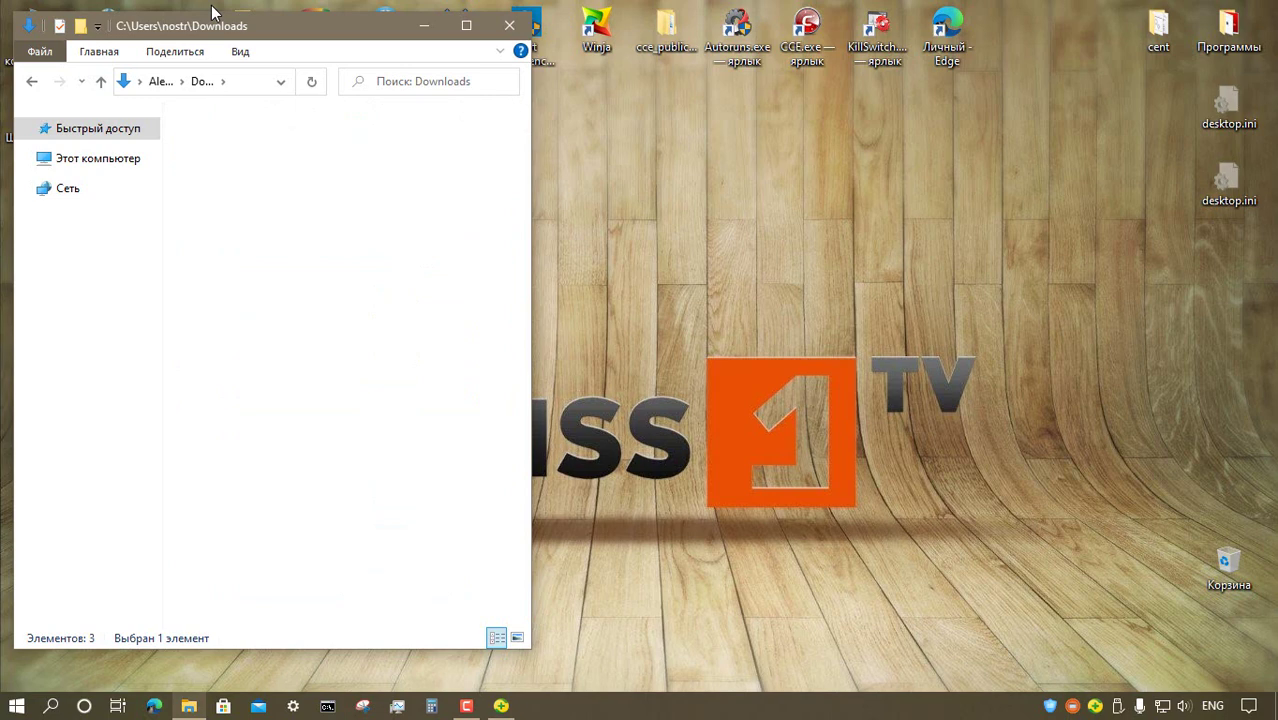
pyautogui.press('Return')
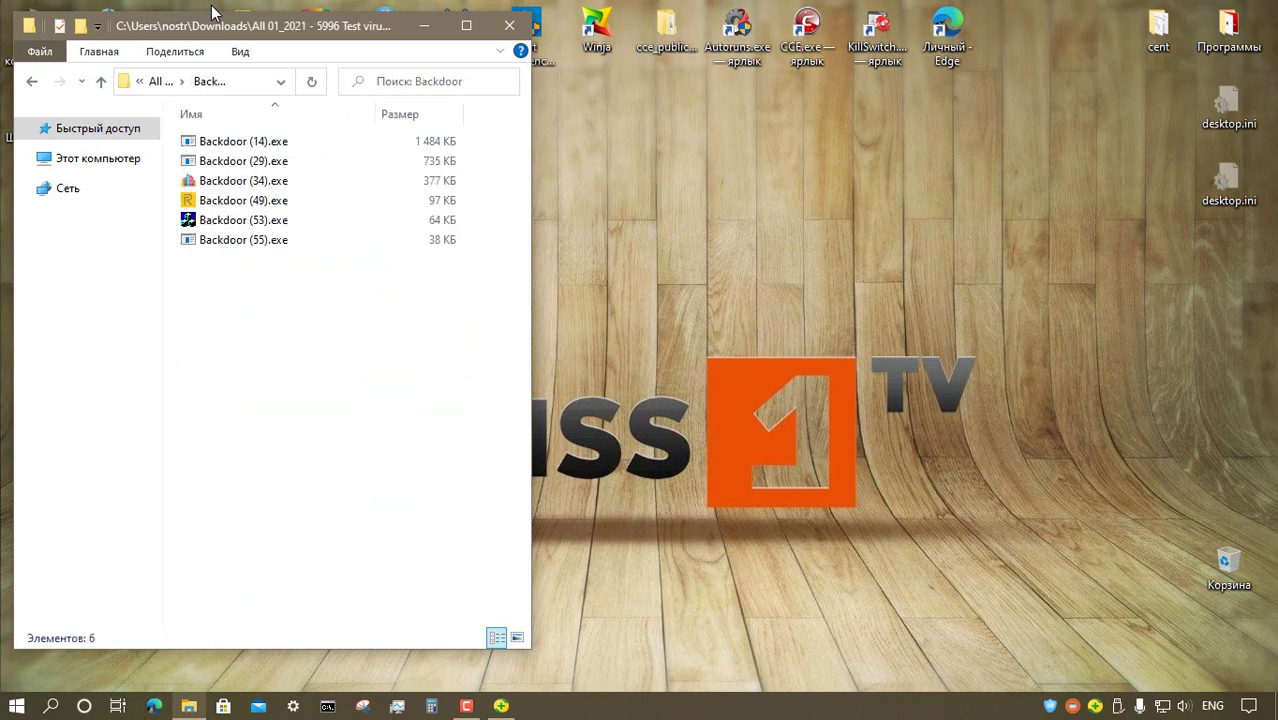
pyautogui.hotkey('alt', 'Up')
pyautogui.press('Down')
pyautogui.press('Return')
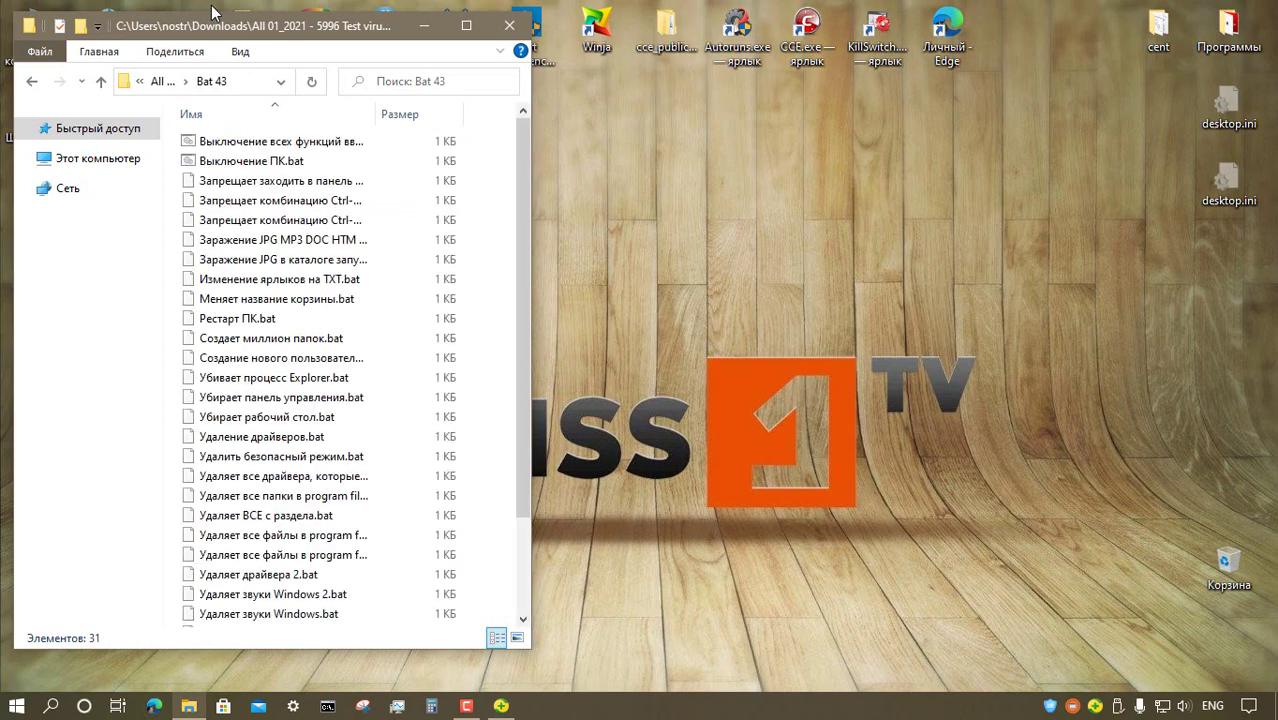
pyautogui.hotkey('alt', 'Up')
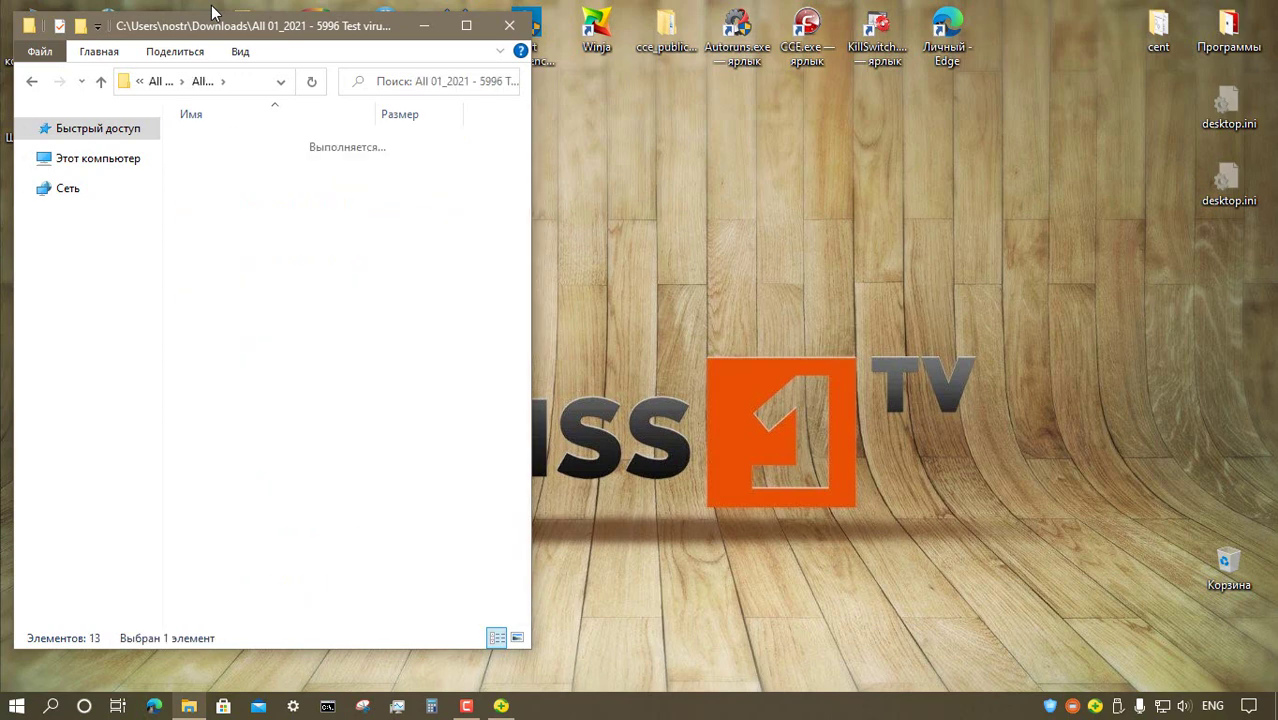
pyautogui.press('Down')
pyautogui.press('Return')
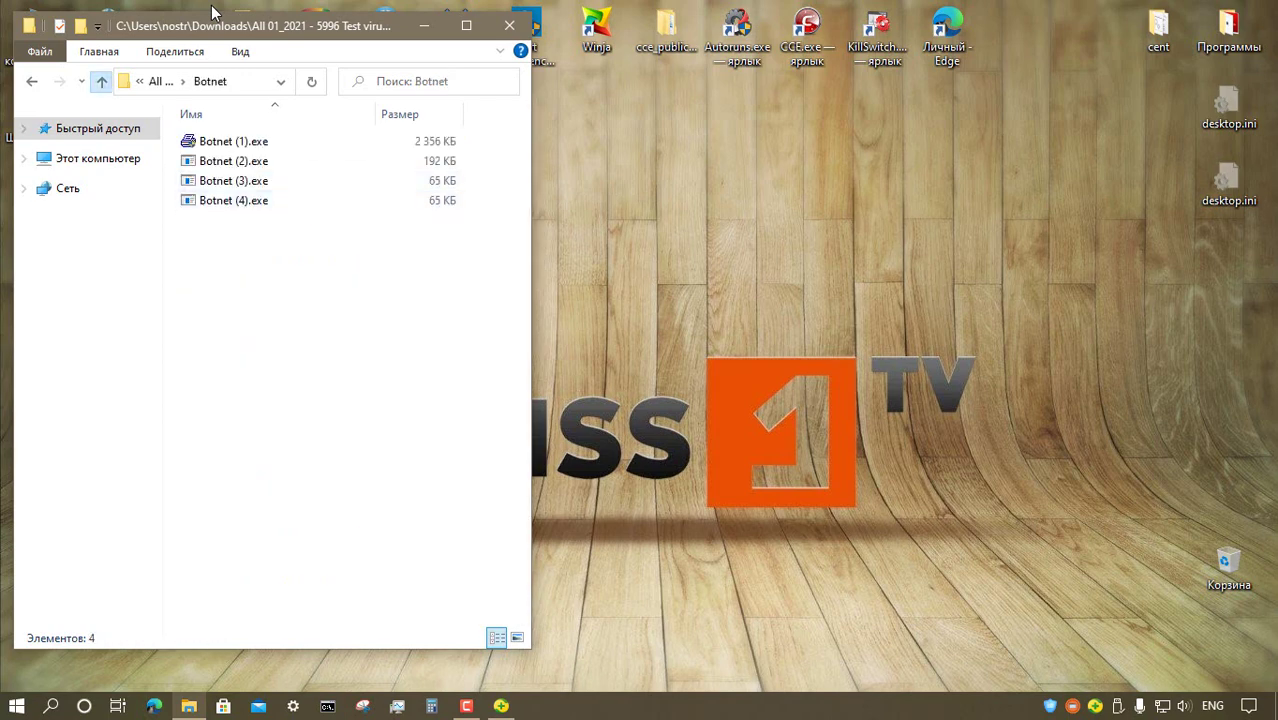
pyautogui.hotkey('alt', 'Up')
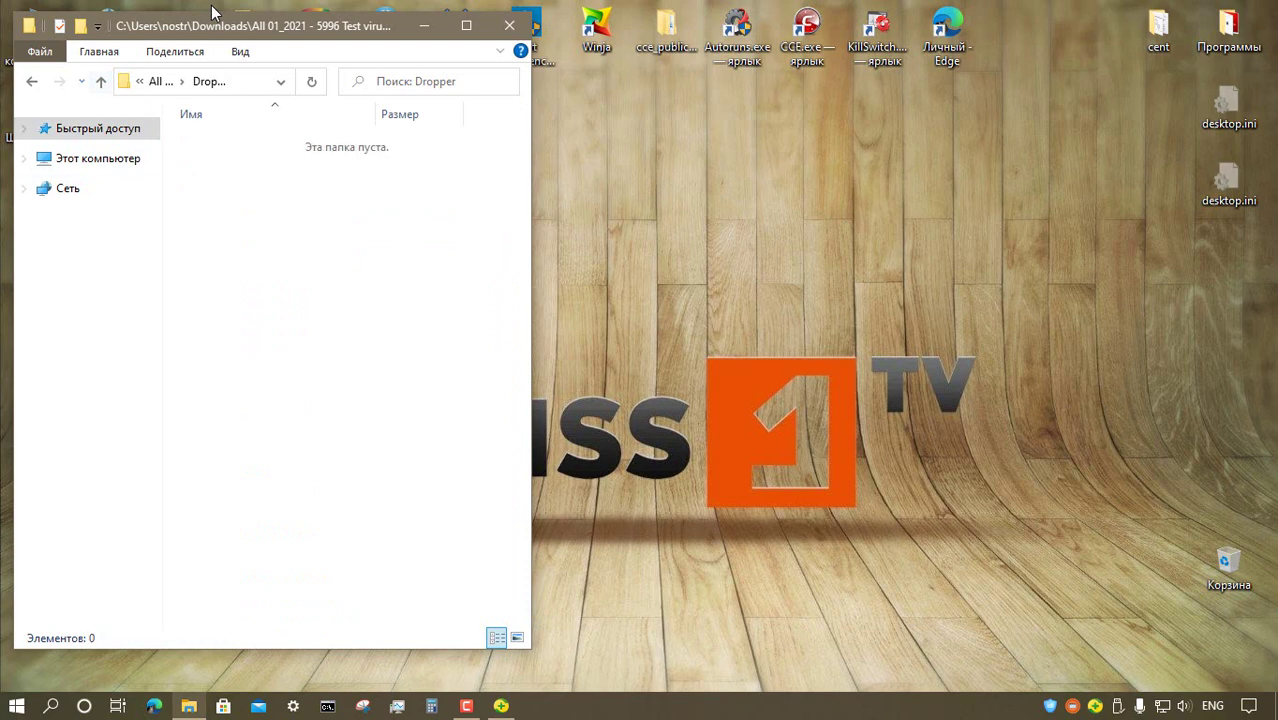
# - Delete the stray image, document and system files from the Malware folder, keeping the numbered Malware executables
pyautogui.press('Down')
pyautogui.press('Return')
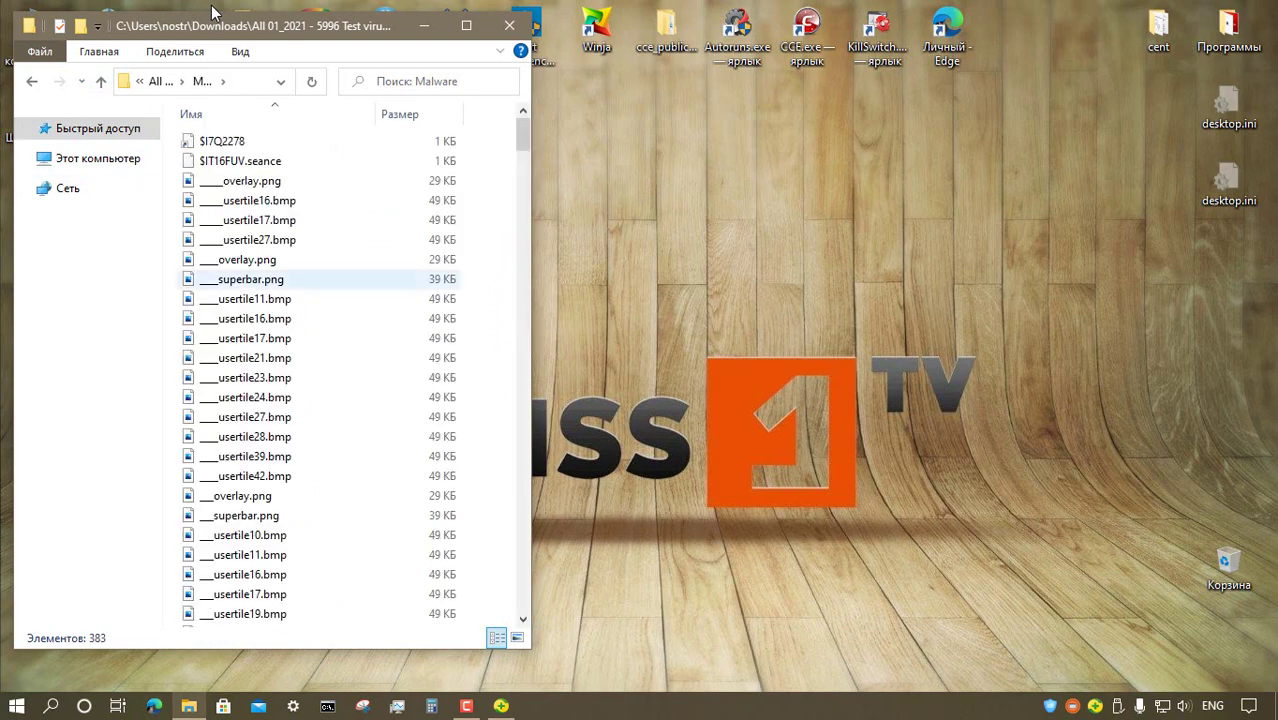
pyautogui.press('Down')
pyautogui.press('Down')
pyautogui.press('Down')
pyautogui.press('Down')
pyautogui.press('Down')
pyautogui.press('Down')
pyautogui.press('Down')
pyautogui.press('Down')
pyautogui.press('Down')
pyautogui.press('Down')
pyautogui.press('Down')
pyautogui.press('Down')
pyautogui.press('Down')
pyautogui.press('Down')
pyautogui.press('Down')
pyautogui.press('Down')
pyautogui.press('Down')
pyautogui.press('Down')
pyautogui.press('Down')
pyautogui.press('Down')
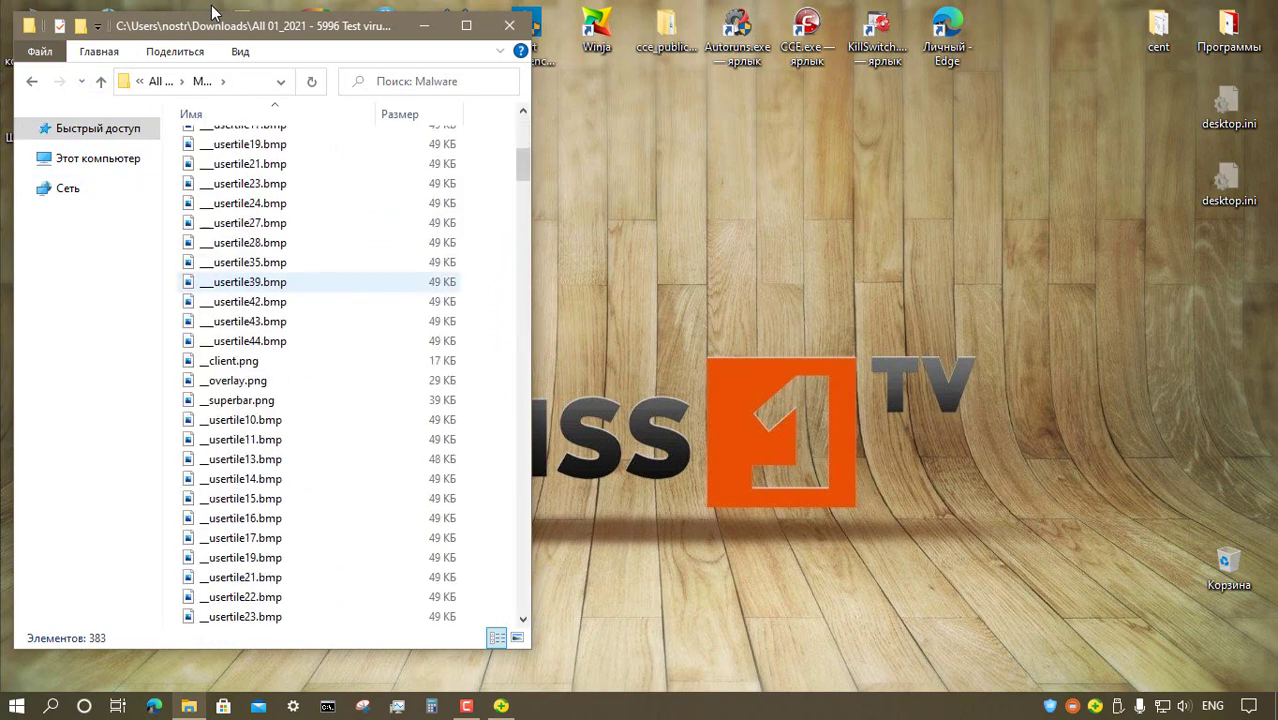
pyautogui.press('Down')
pyautogui.press('Down')
pyautogui.press('Down')
pyautogui.press('Down')
pyautogui.press('Down')
pyautogui.press('Down')
pyautogui.press('Down')
pyautogui.press('Down')
pyautogui.press('Down')
pyautogui.press('Down')
pyautogui.press('Down')
pyautogui.press('Down')
pyautogui.press('Down')
pyautogui.press('Down')
pyautogui.press('Down')
pyautogui.press('Down')
pyautogui.press('Down')
pyautogui.press('Down')
pyautogui.press('Down')
pyautogui.press('Down')
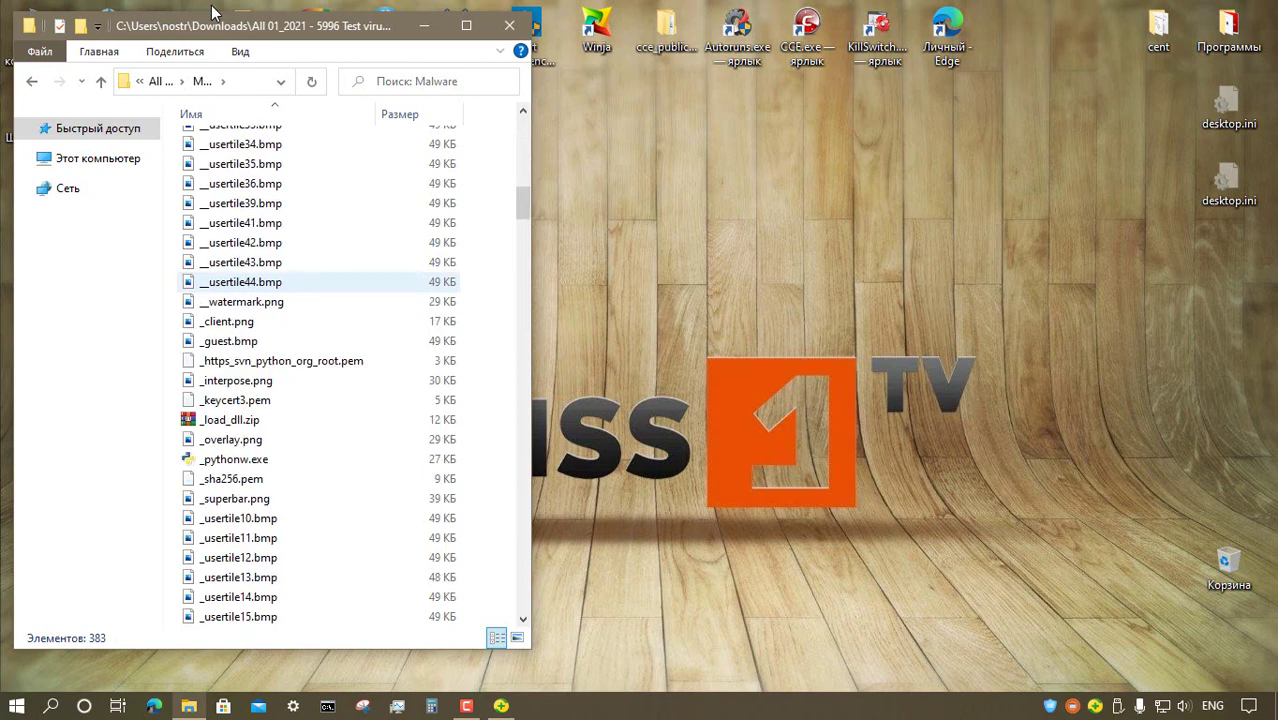
pyautogui.press('Down')
pyautogui.press('Down')
pyautogui.press('Down')
pyautogui.press('m')
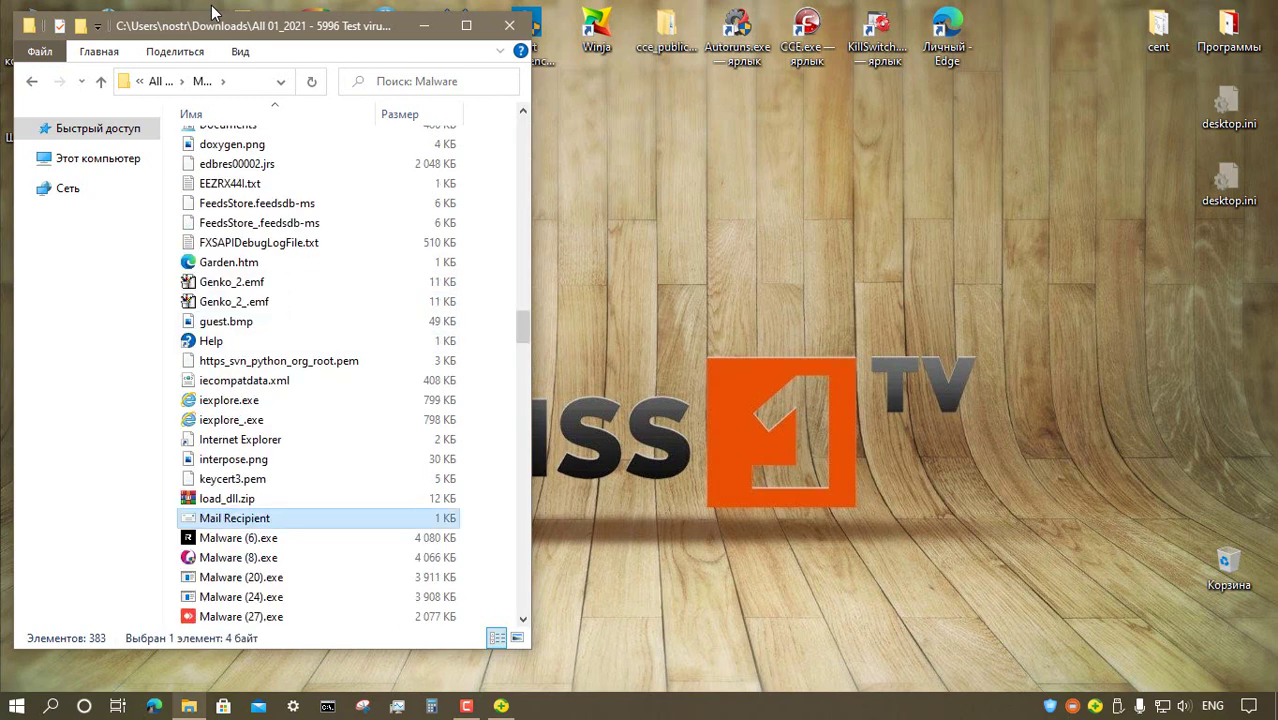
pyautogui.hotkey('shift', 'Up')
pyautogui.hotkey('shift', 'Up')
pyautogui.hotkey('shift', 'Up')
pyautogui.hotkey('shift', 'Up')
pyautogui.hotkey('shift', 'Up')
pyautogui.hotkey('shift', 'Up')
pyautogui.hotkey('shift', 'Up')
pyautogui.hotkey('shift', 'Up')
pyautogui.hotkey('shift', 'Up')
pyautogui.hotkey('shift', 'Up')
pyautogui.hotkey('shift', 'Up')
pyautogui.hotkey('shift', 'Up')
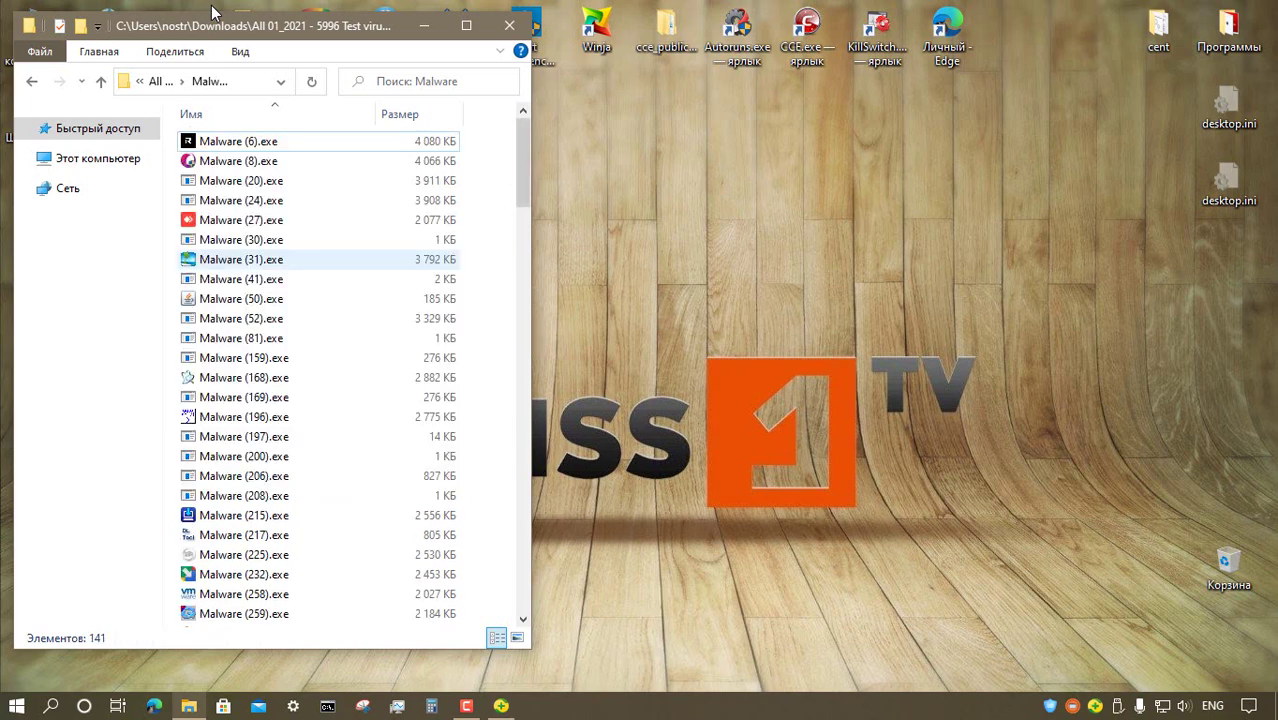
# - Examine the files left in the Malware, NEW, RansomWare, Trojan and TrojanCryptor folders
pyautogui.write('malware (215')
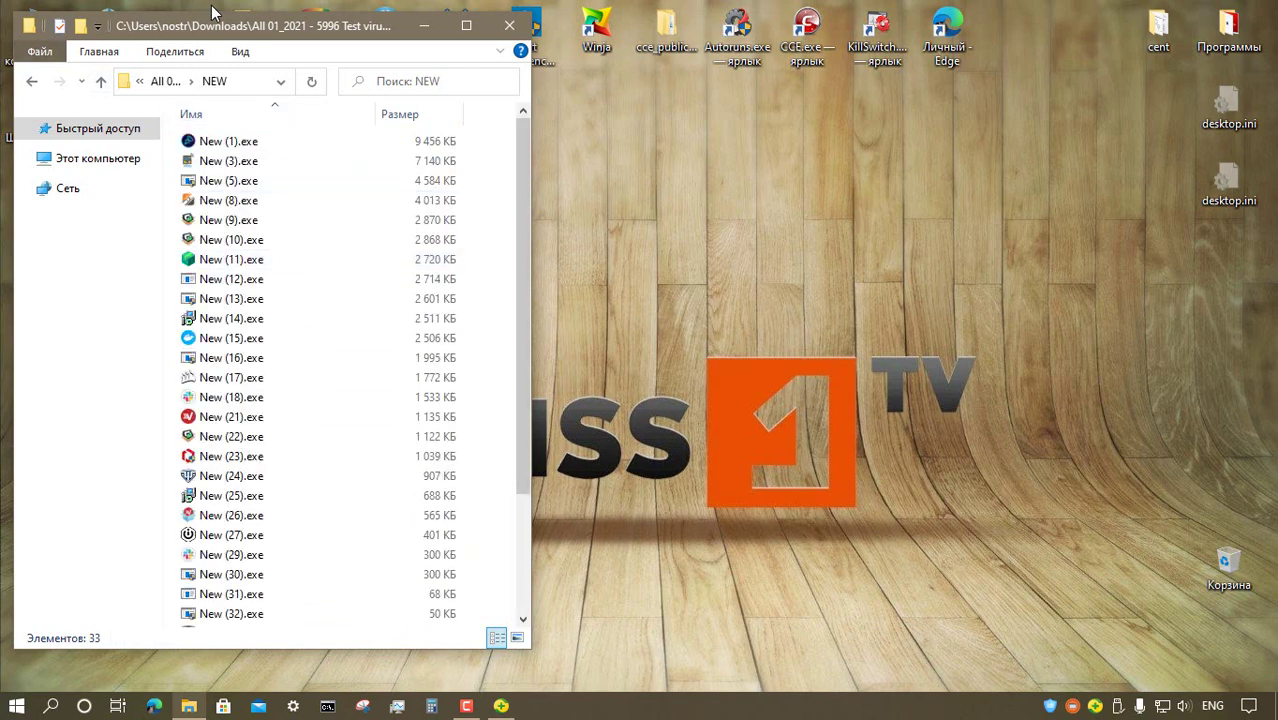
pyautogui.press('BackSpace')
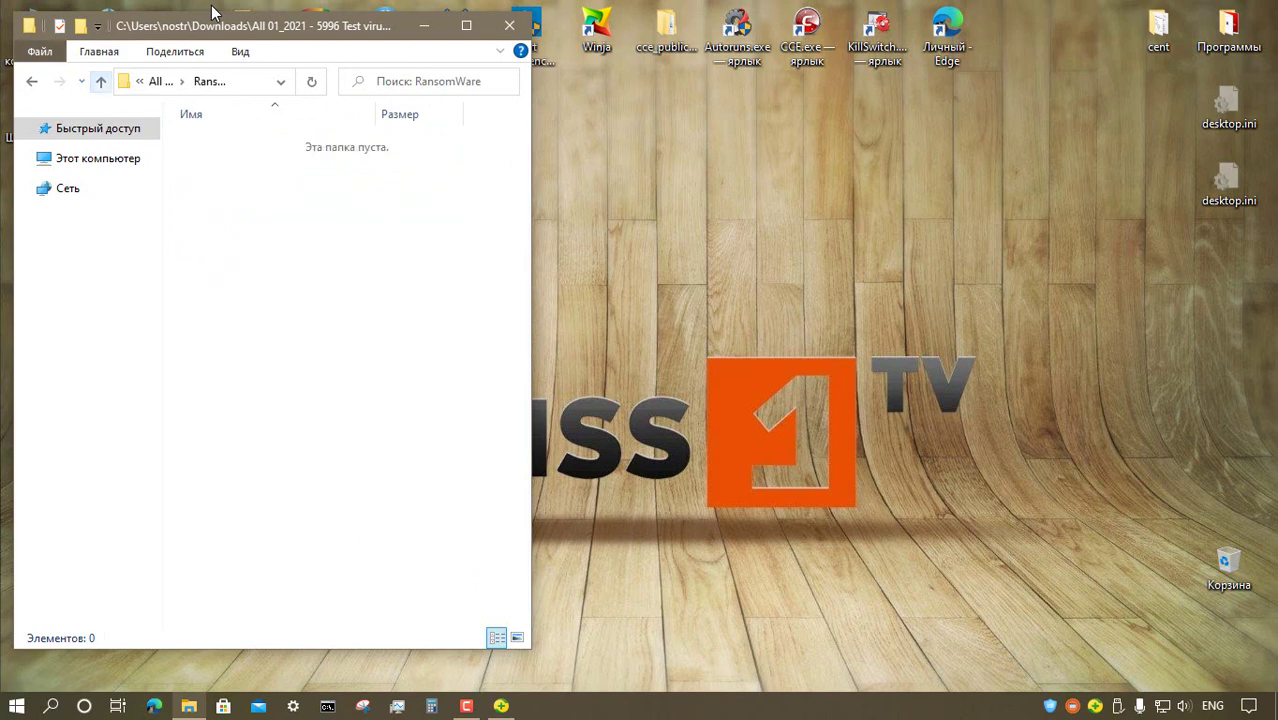
pyautogui.press('BackSpace')
pyautogui.press('Down')
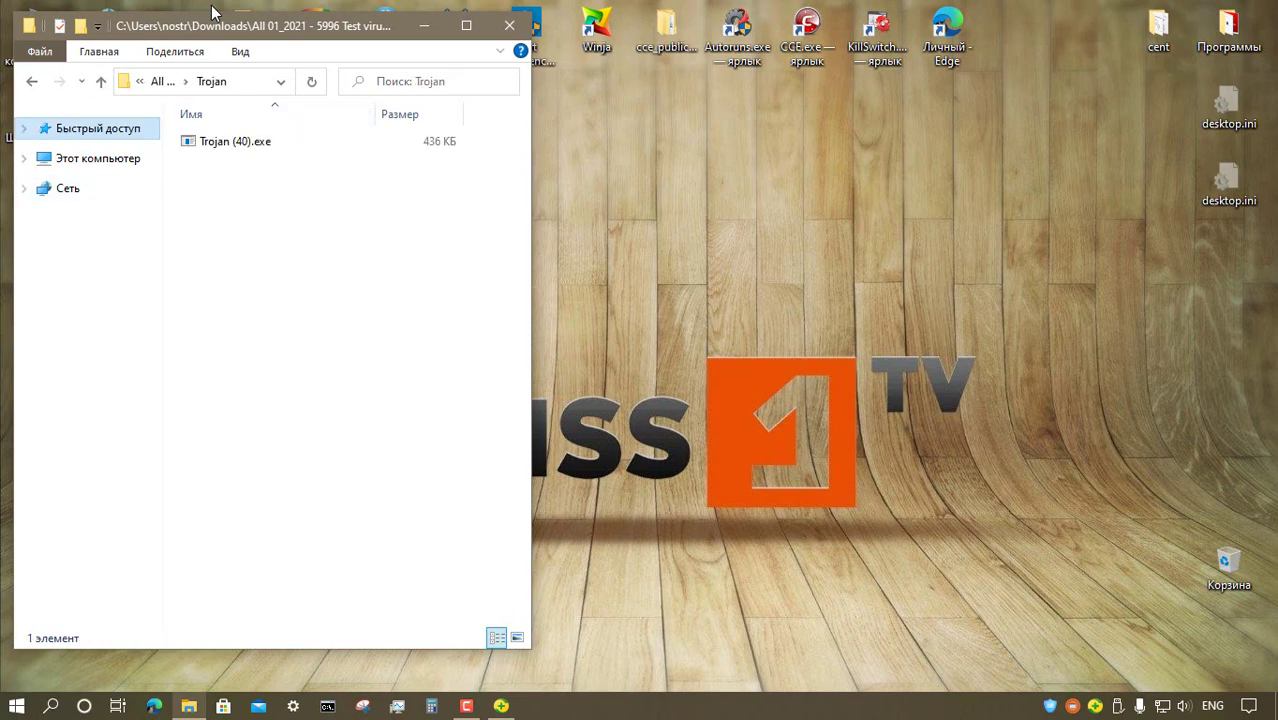
pyautogui.press('BackSpace')
pyautogui.press('Down')
pyautogui.press('Return')
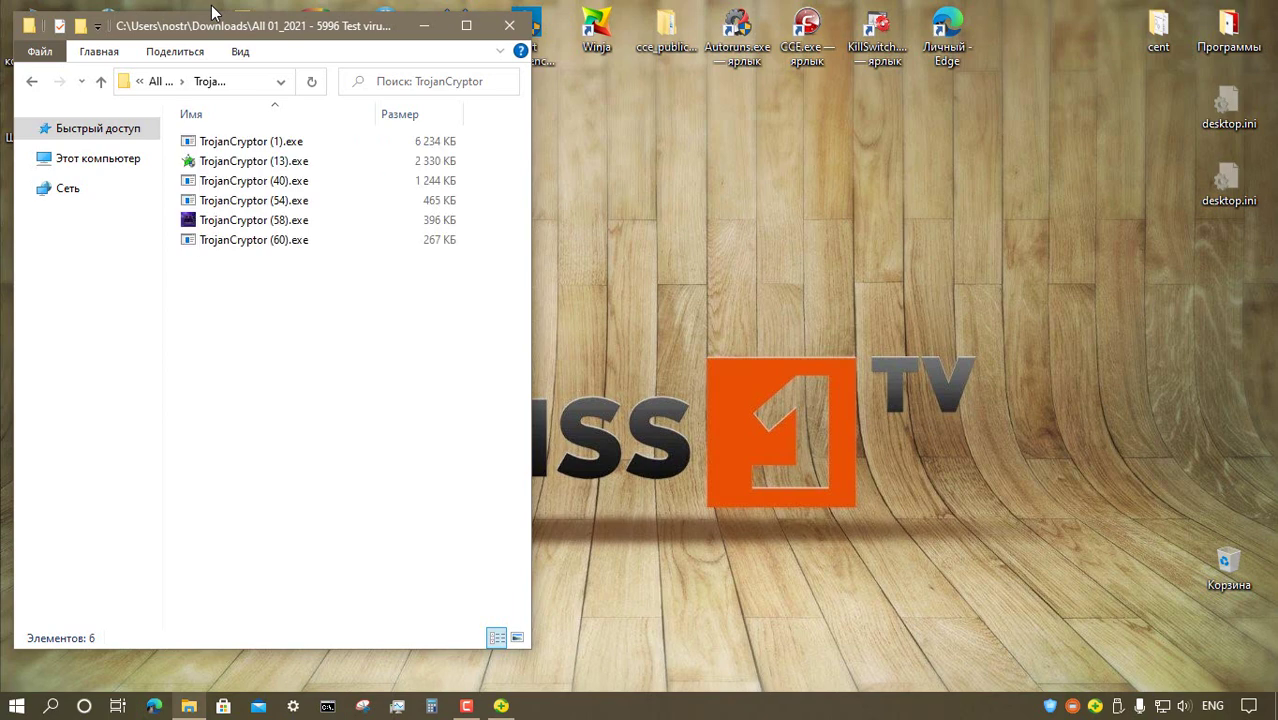
# - Delete the stray image, archive and other non-sample files from the Virus folder, keeping the numbered Virus executables
pyautogui.hotkey('alt', 'Up')
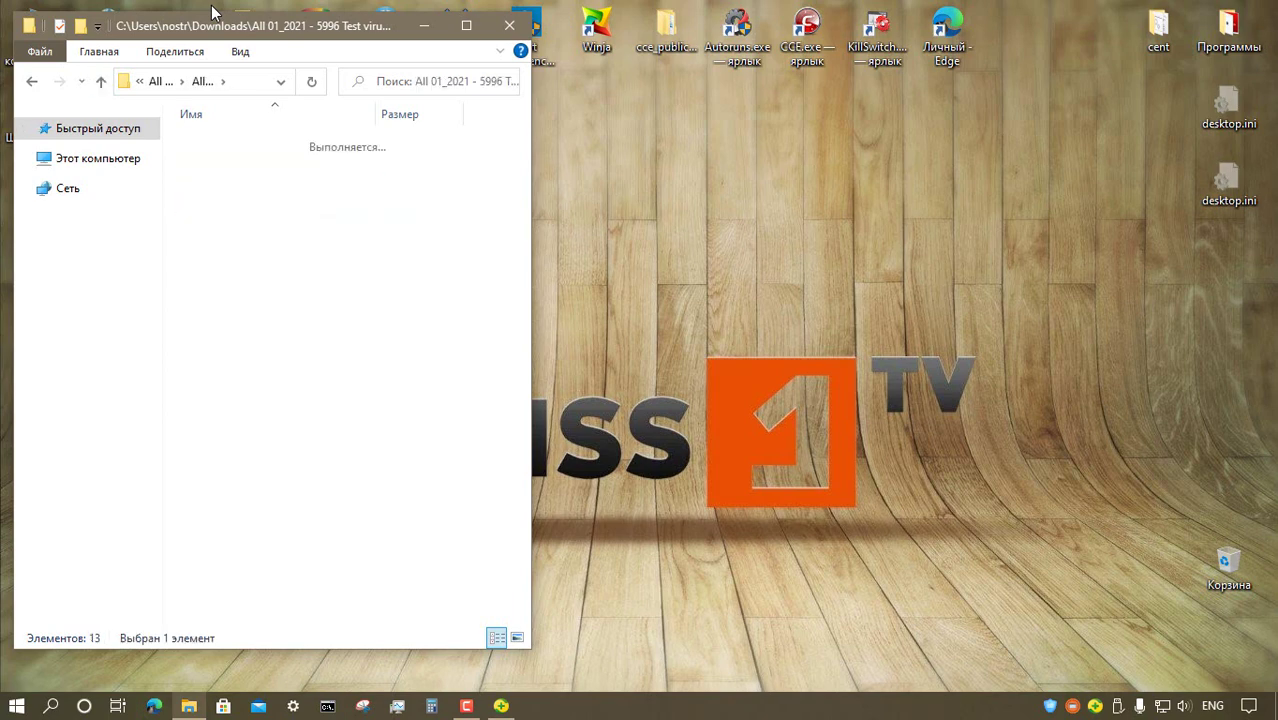
pyautogui.press('Down')
pyautogui.press('Return')
pyautogui.press('u')
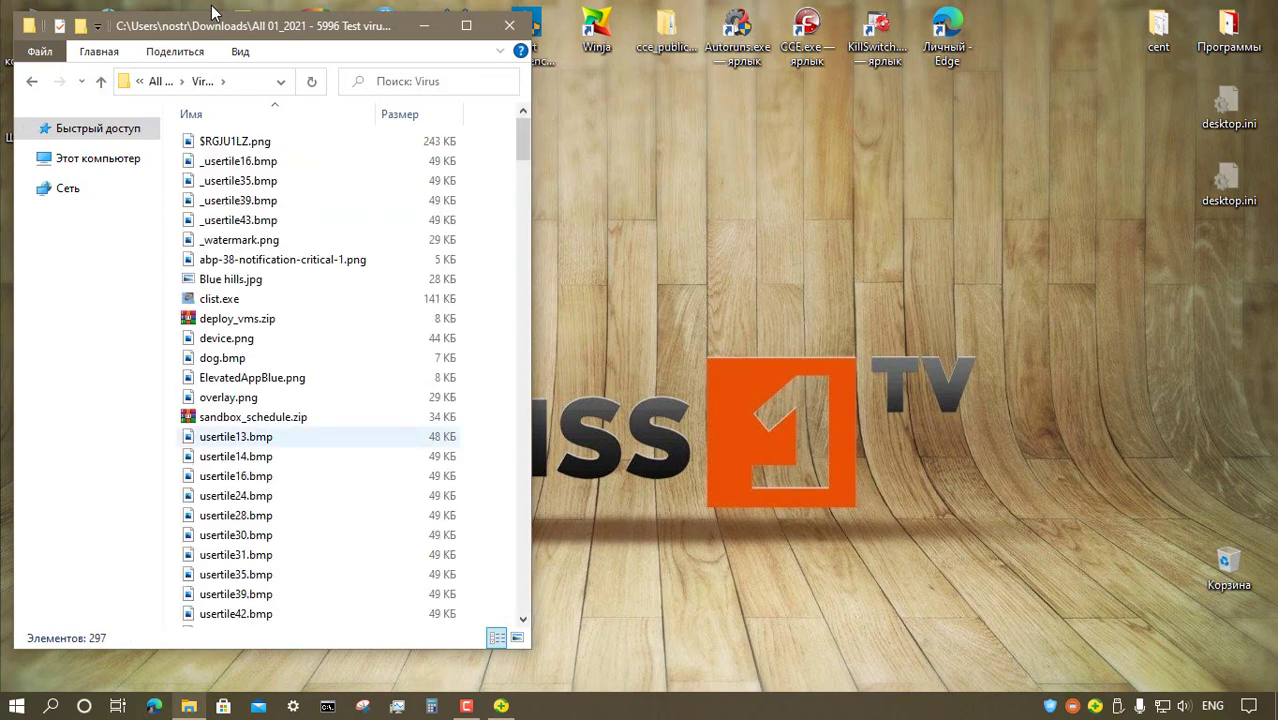
pyautogui.scroll(-5, 318, 437)
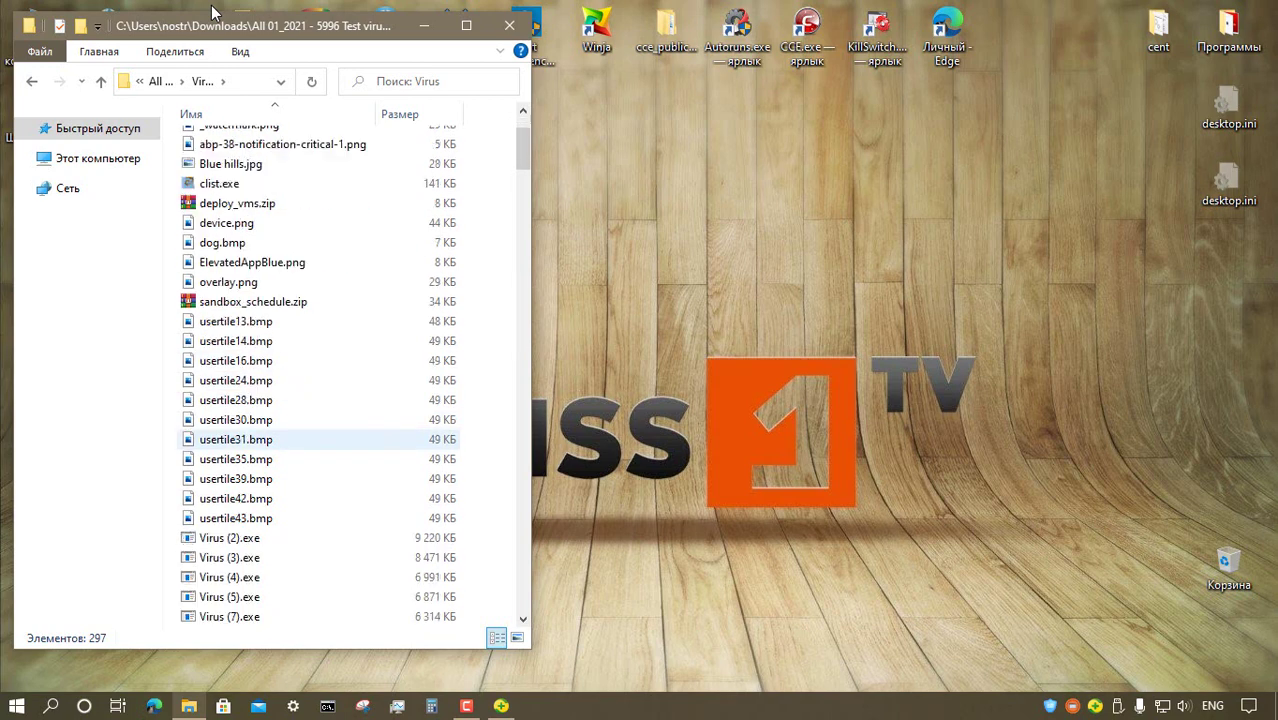
pyautogui.press('Up')
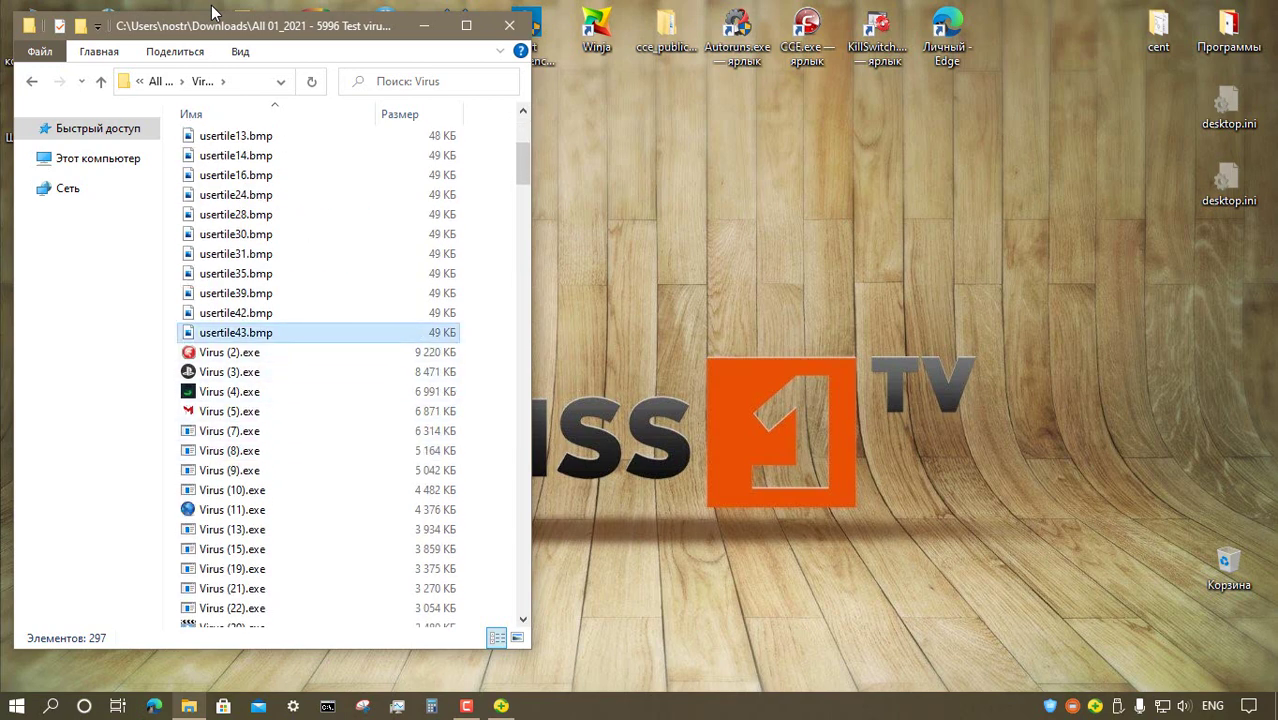
pyautogui.hotkey('shift', 'Up')
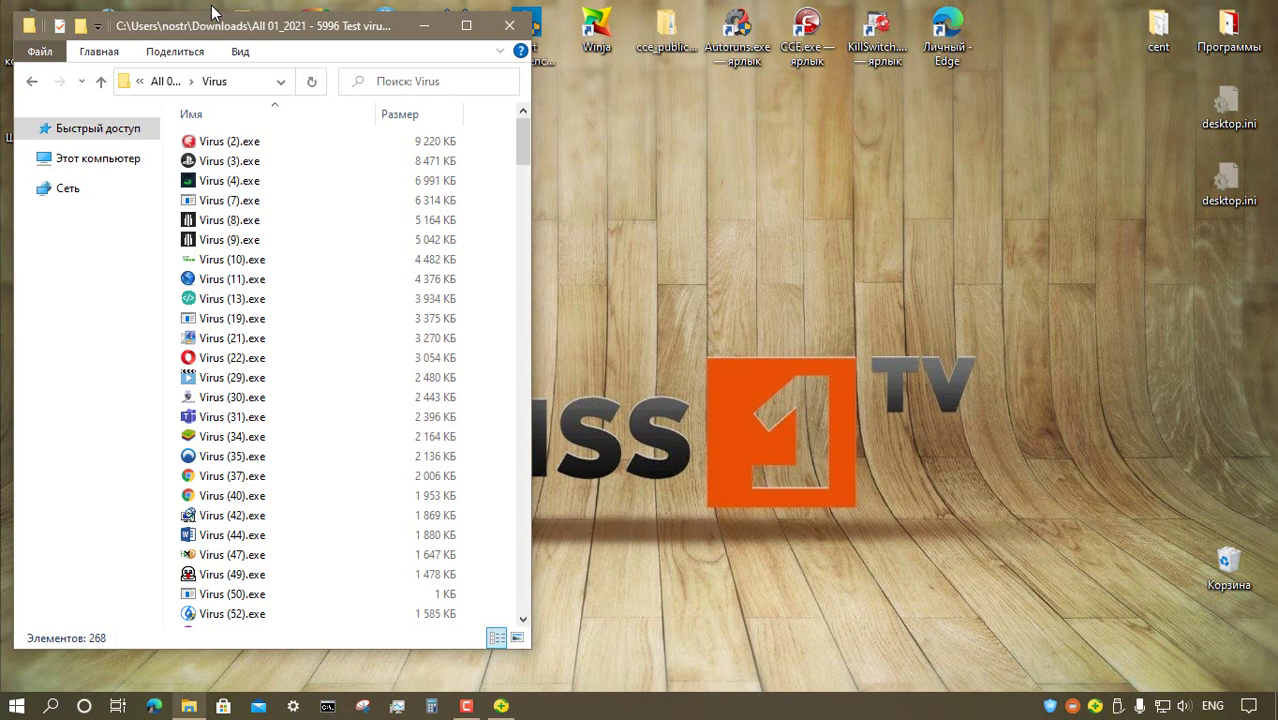
# - Examine the files left in the Worm folder of All 01_2021 - 5996 Test virus
pyautogui.click(32, 81)
pyautogui.doubleClick(241, 279)
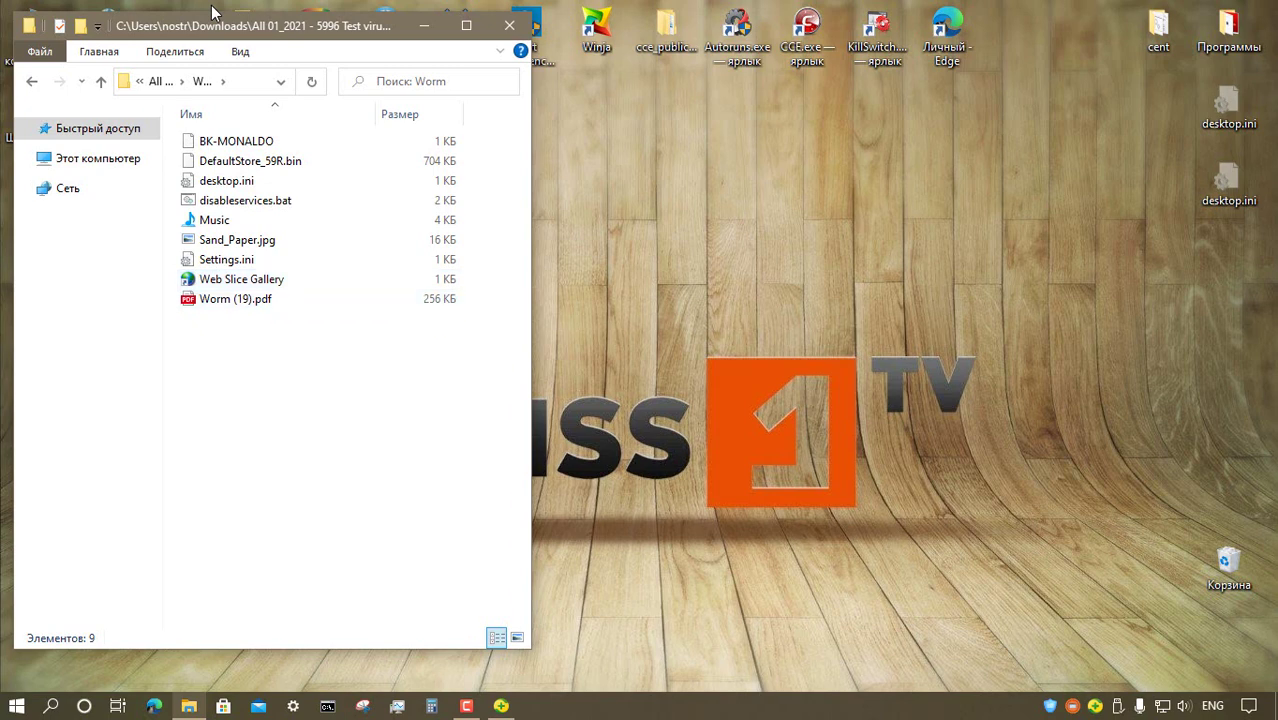
pyautogui.click(241, 279)
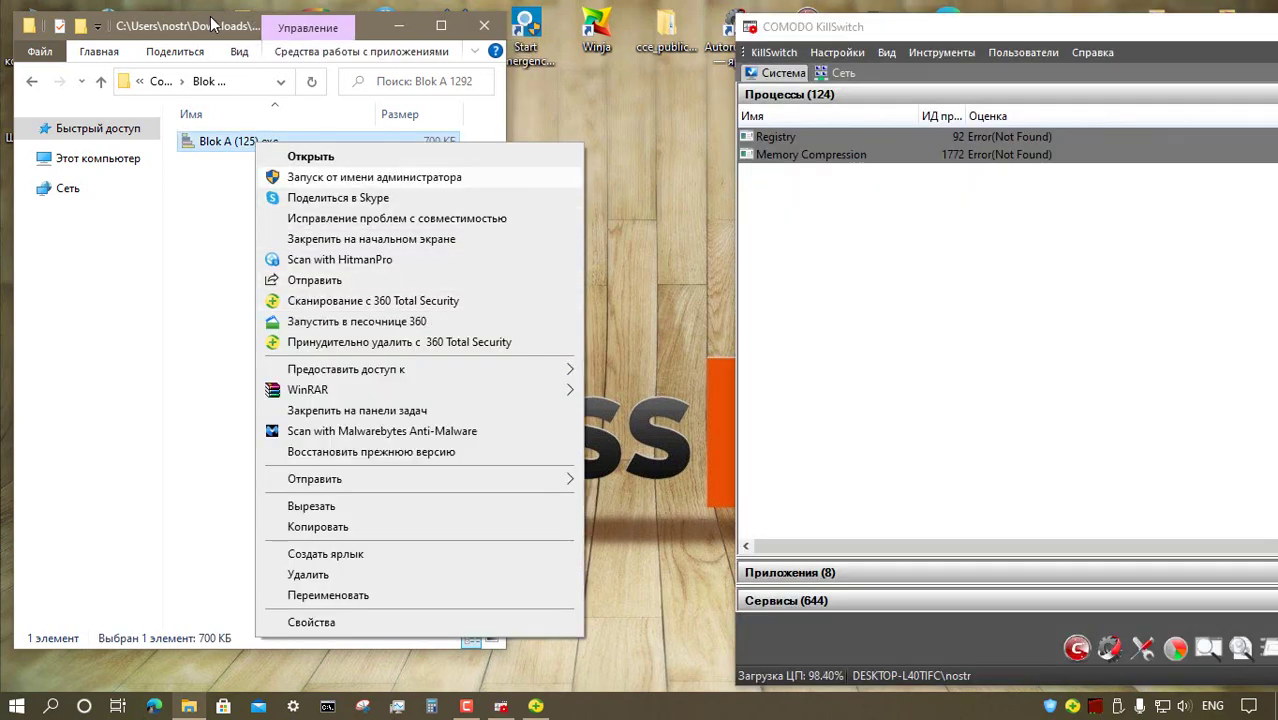
# - Run Blok A (125).exe from Blok A 1292 and Blok B (29).exe from Blok B 2583 as administrator
pyautogui.click(375, 177)
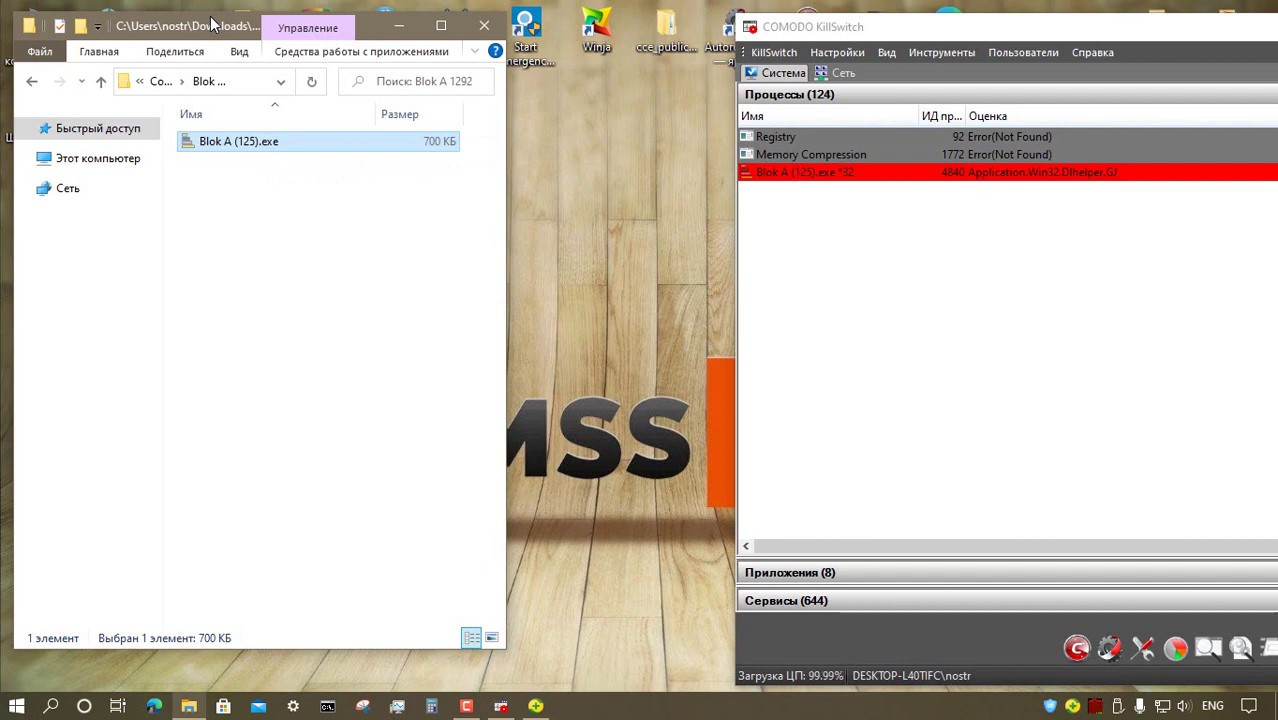
pyautogui.hotkey('alt', 'Up')
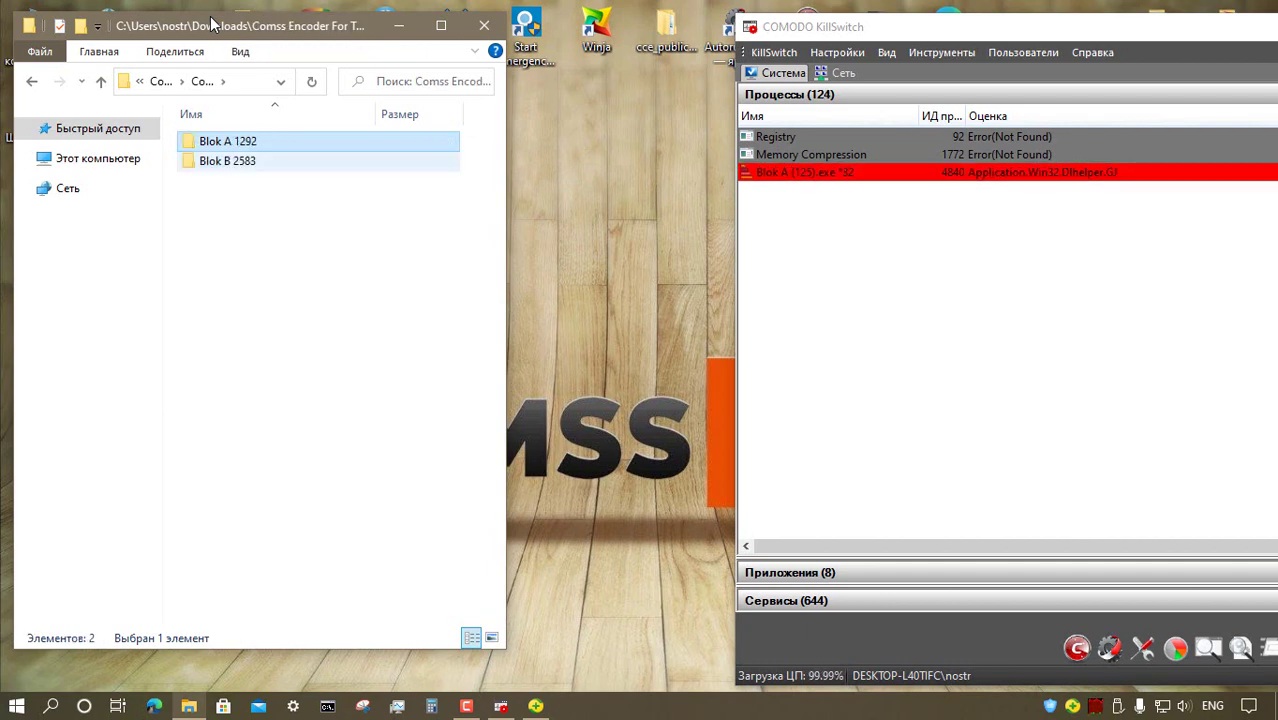
pyautogui.press('Down')
pyautogui.press('Return')
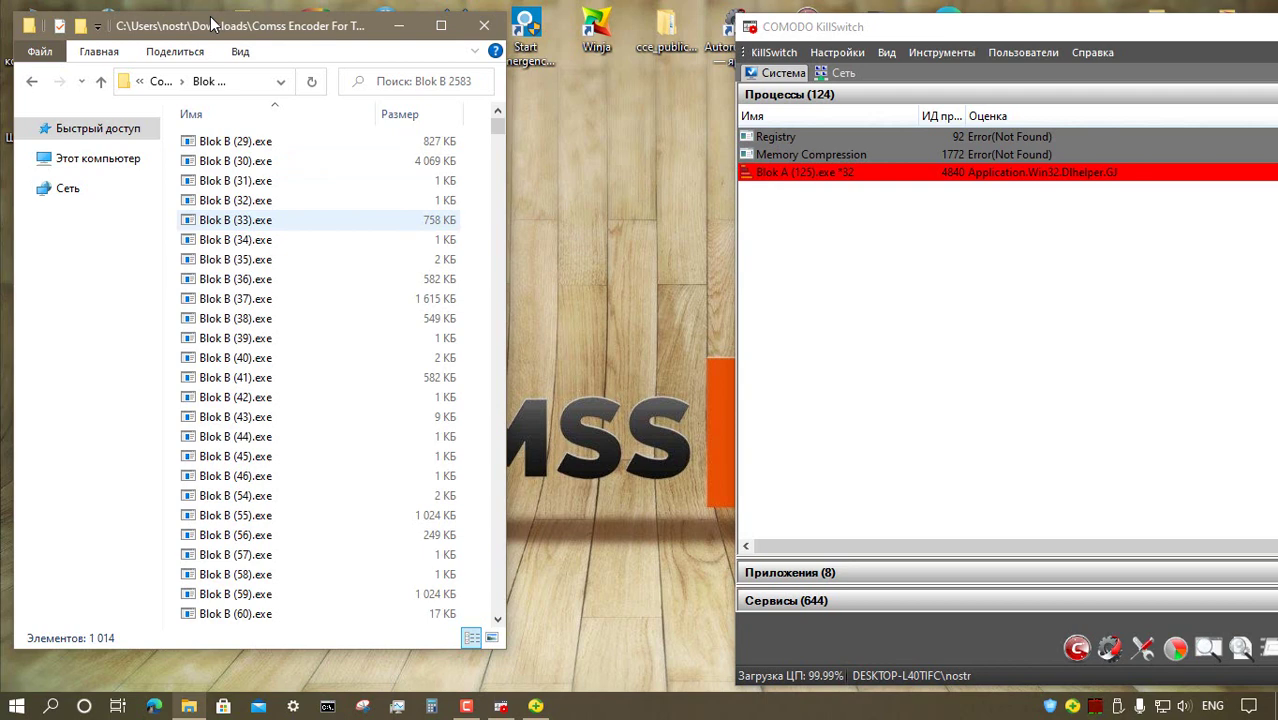
pyautogui.press('Up')
pyautogui.press('Home')
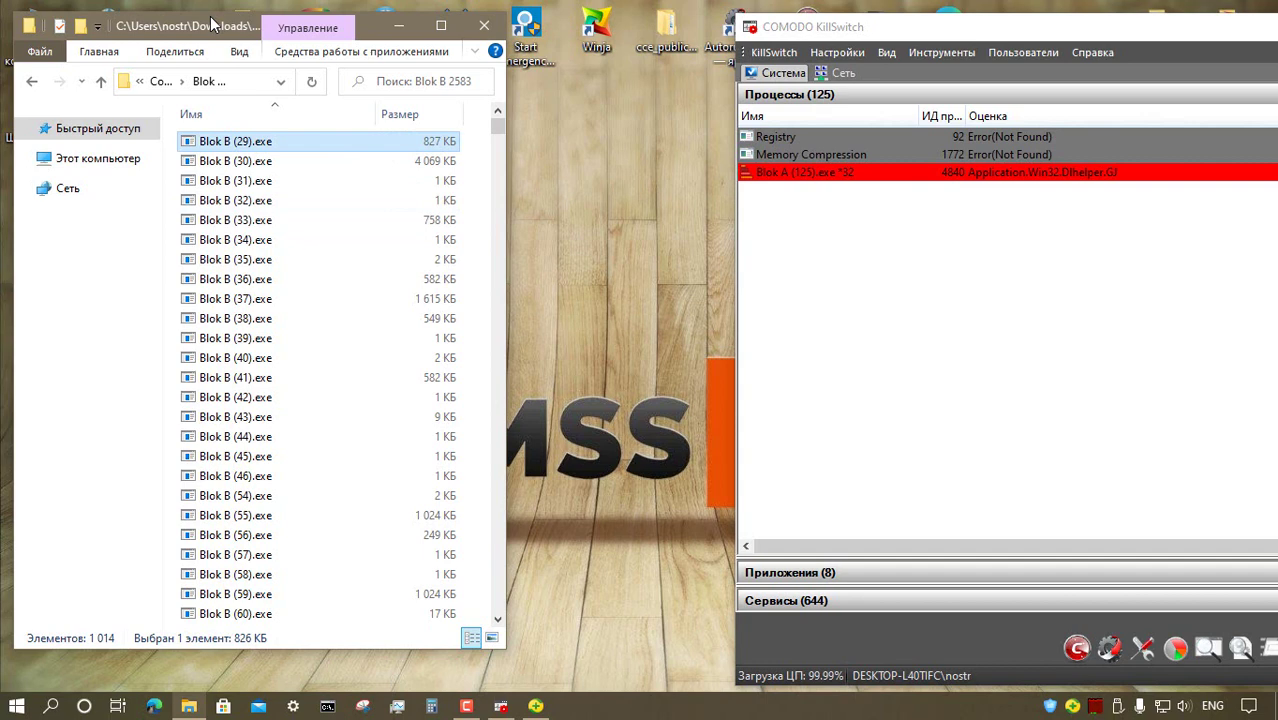
pyautogui.hotkey('shift', 'F10')
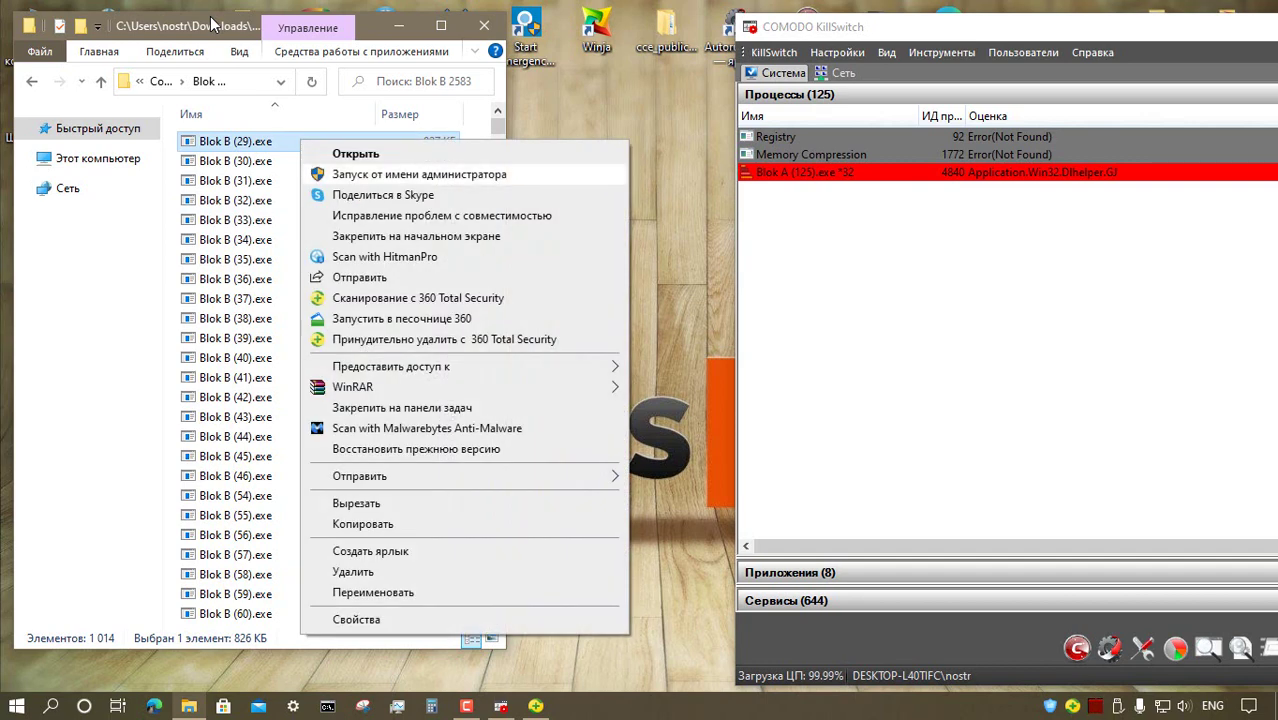
pyautogui.press('Return')
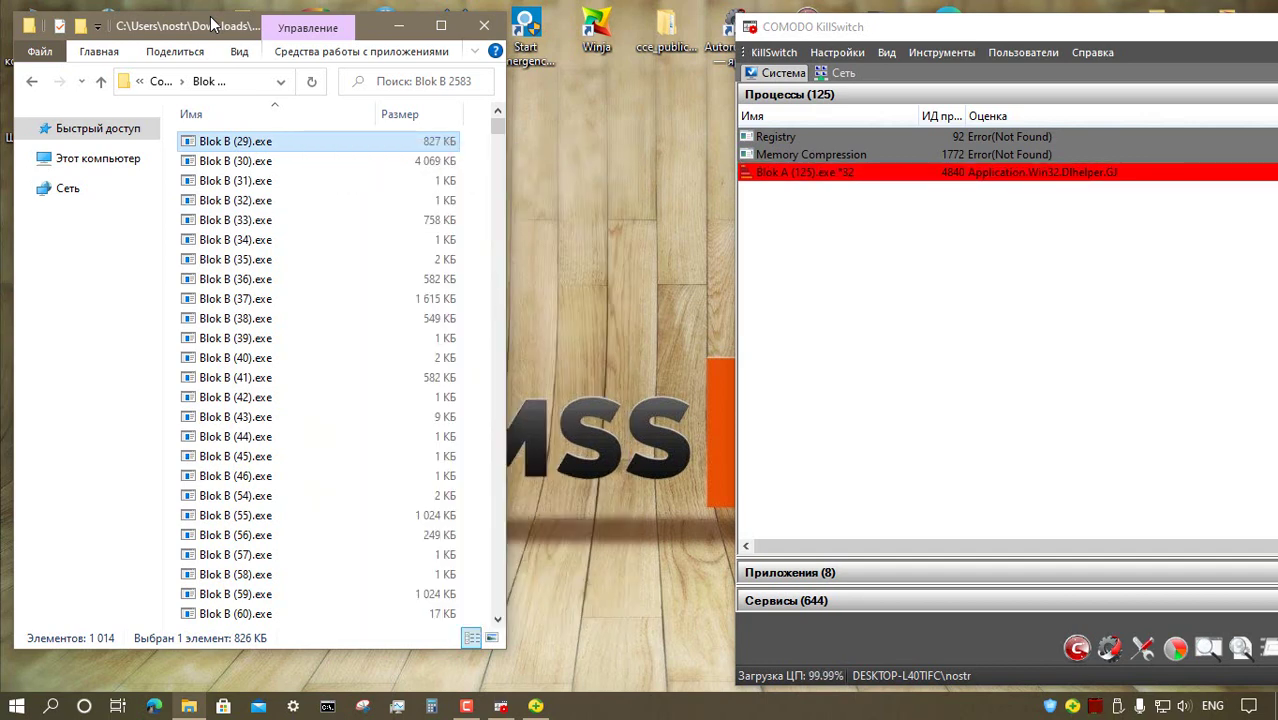
pyautogui.press('Return')
pyautogui.press('Return')
# - Run the Blok B (30).exe and Blok B (37).exe samples from the Blok B 2583 folder
pyautogui.press('Down')
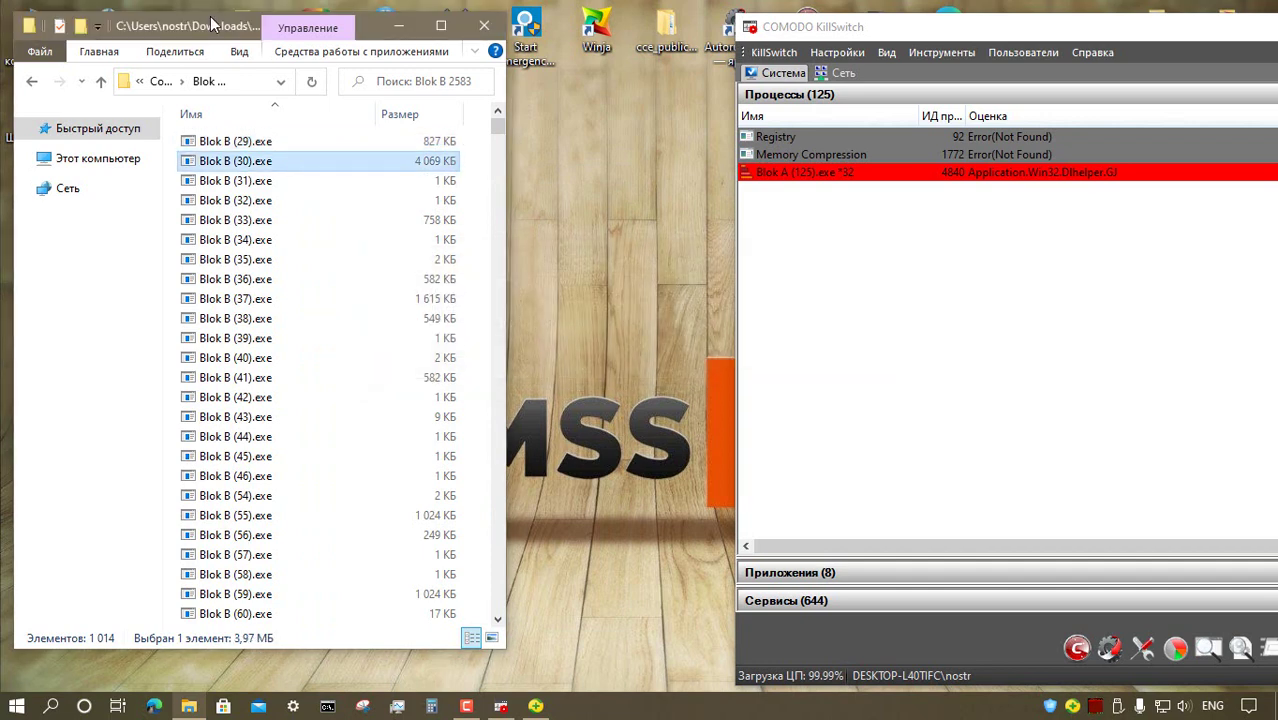
pyautogui.press('Return')
pyautogui.press('Return')
pyautogui.press('Return')
pyautogui.press('Down')
pyautogui.press('Down')
pyautogui.press('Down')
pyautogui.press('Down')
pyautogui.press('Down')
pyautogui.press('Down')
pyautogui.press('Down')
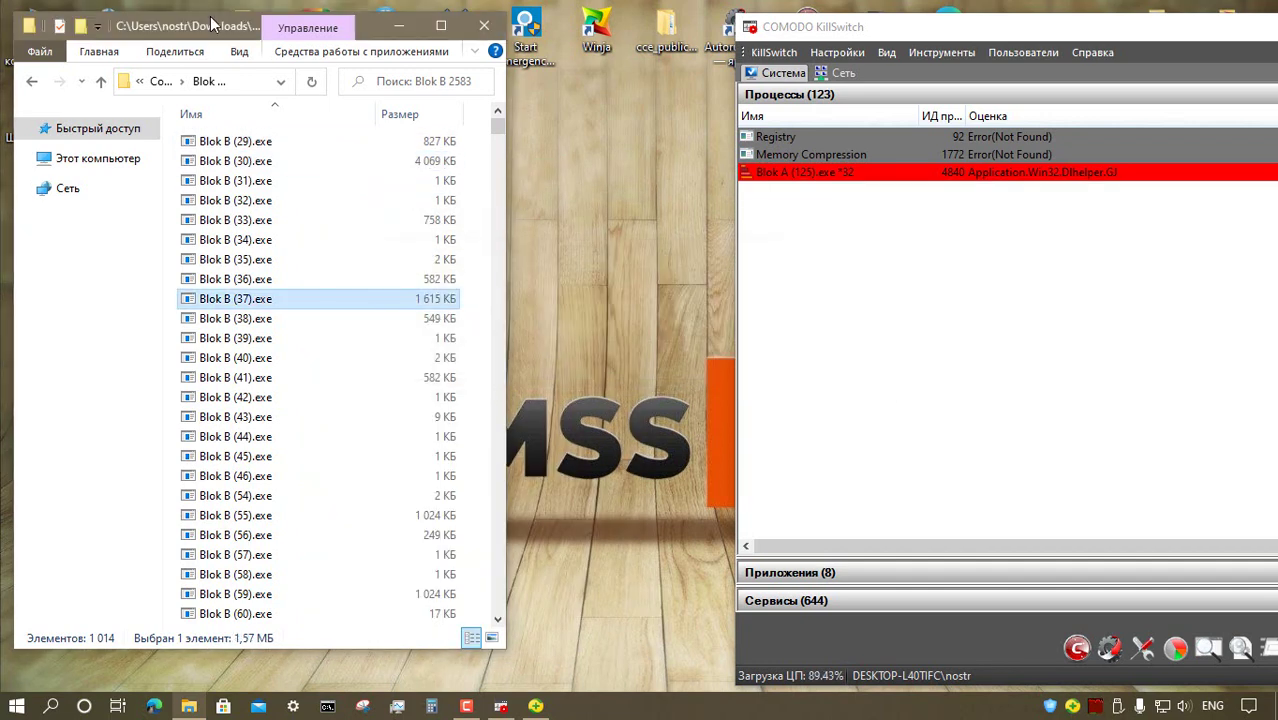
pyautogui.press('Return')
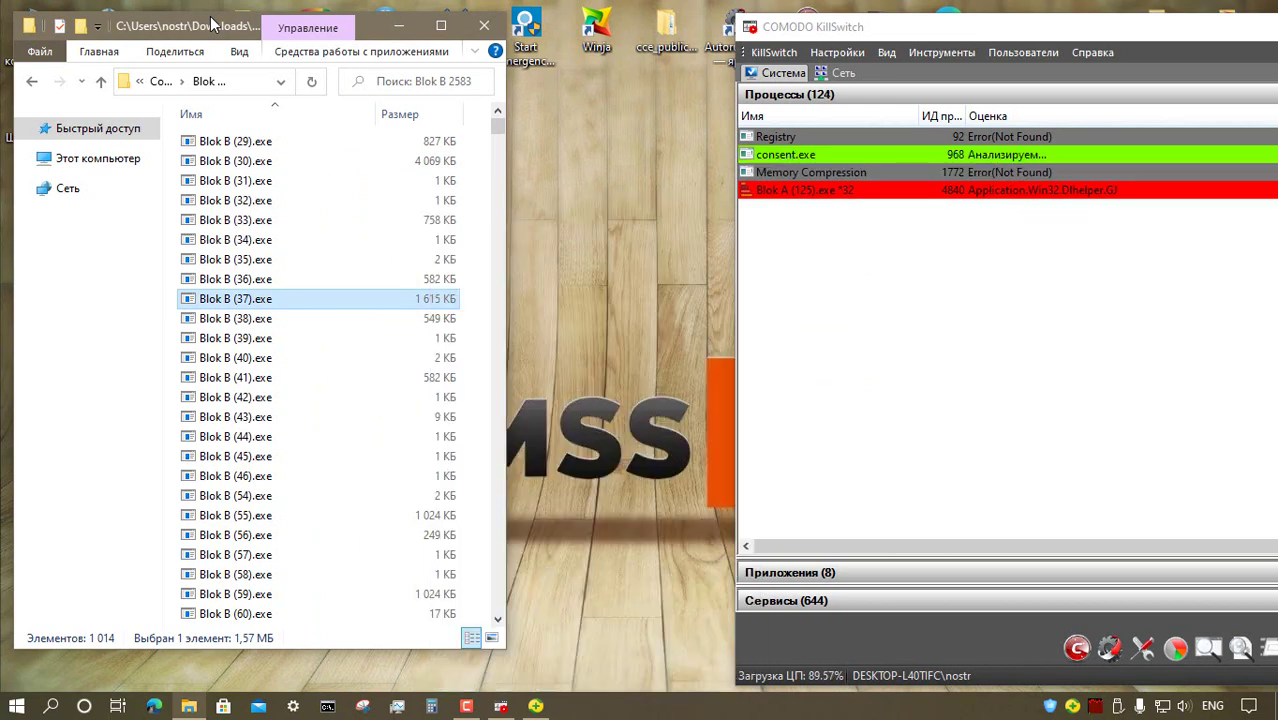
pyautogui.press('Return')
# - Run the Blok B (55).exe sample from the Blok B 2583 folder as administrator
pyautogui.press('Down')
pyautogui.press('Down')
pyautogui.press('Down')
pyautogui.press('Down')
pyautogui.press('Down')
pyautogui.press('Down')
pyautogui.press('Down')
pyautogui.press('Down')
pyautogui.press('Down')
pyautogui.press('Down')
pyautogui.press('Down')
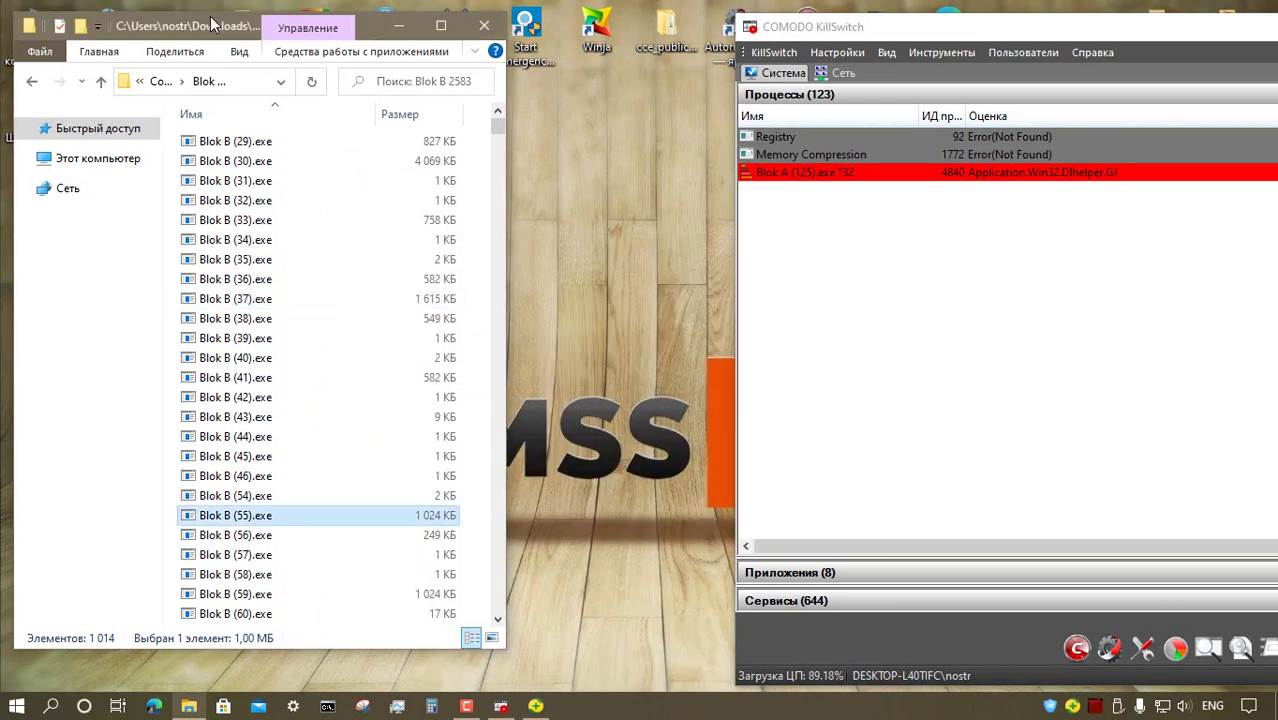
pyautogui.hotkey('shift', 'F10')
pyautogui.press('Return')
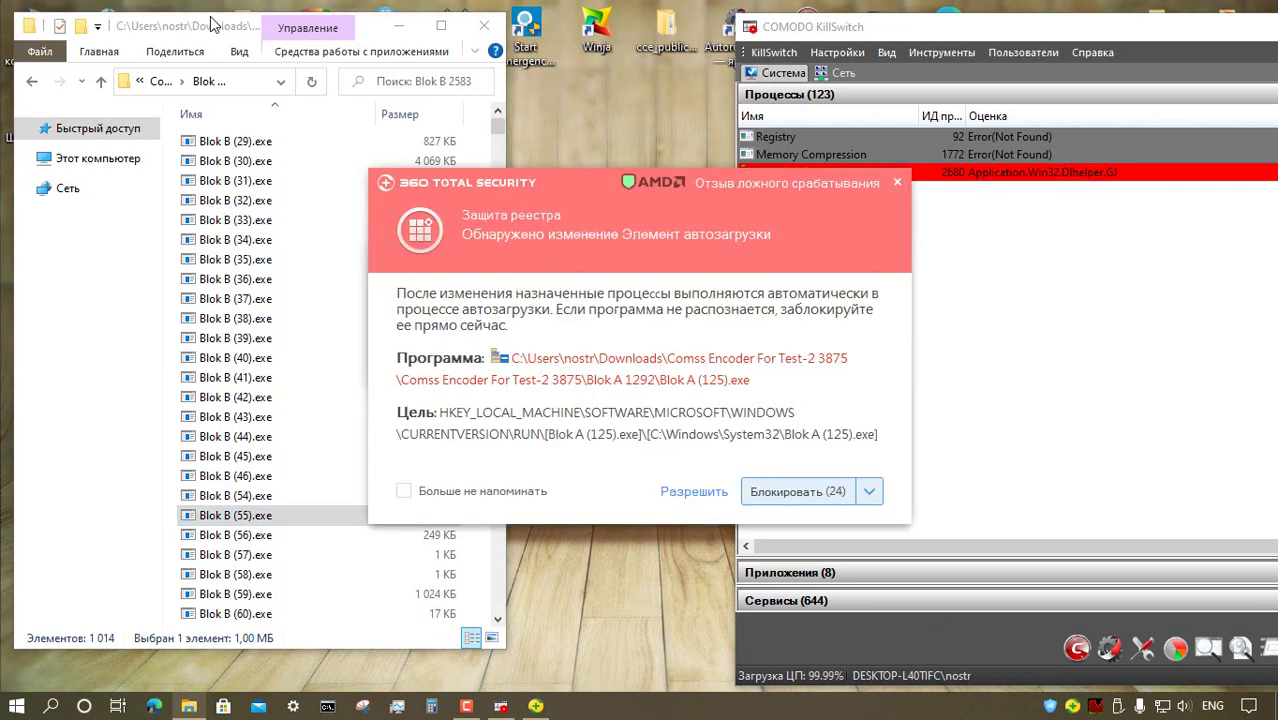
# - Block the autostart registry change attempted by Blok A (125).exe in the 360 Total Security alert
pyautogui.press('Return')
pyautogui.press('Return')
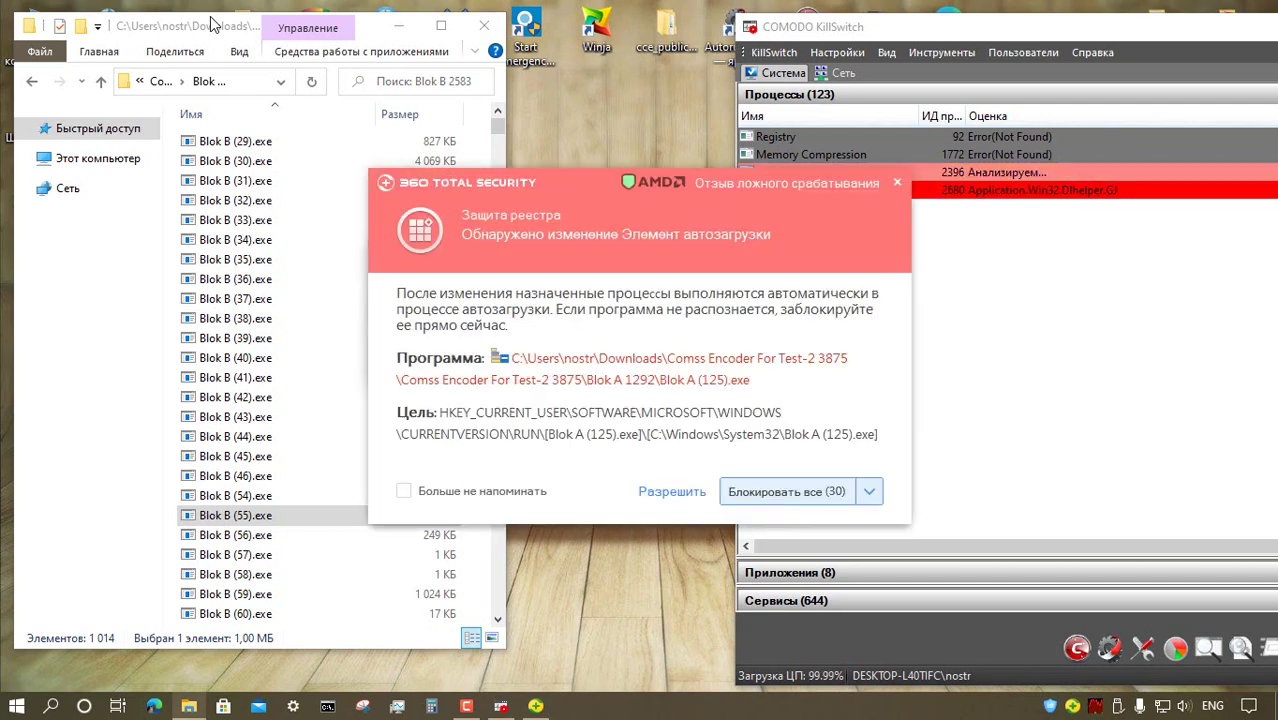
# - Block all 30 pending autostart registry changes by Blok A (125).exe in the 360 Total Security alert
pyautogui.press('Tab')
pyautogui.press('space')
pyautogui.press('Return')
pyautogui.press('Return')
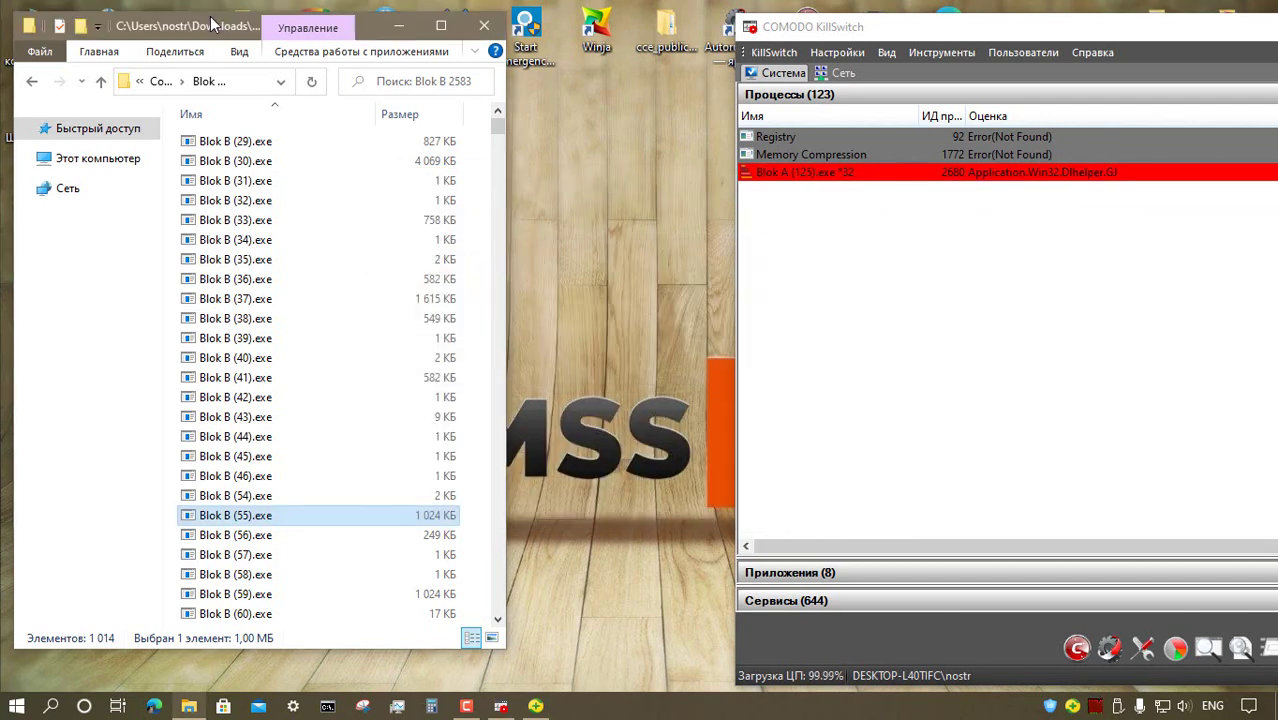
# - Run the Blok B (59).exe sample from the Blok B 2583 folder
pyautogui.press('Down')
pyautogui.press('Down')
pyautogui.press('Down')
pyautogui.press('Down')
pyautogui.hotkey('shift', 'F10')
pyautogui.press('Return')
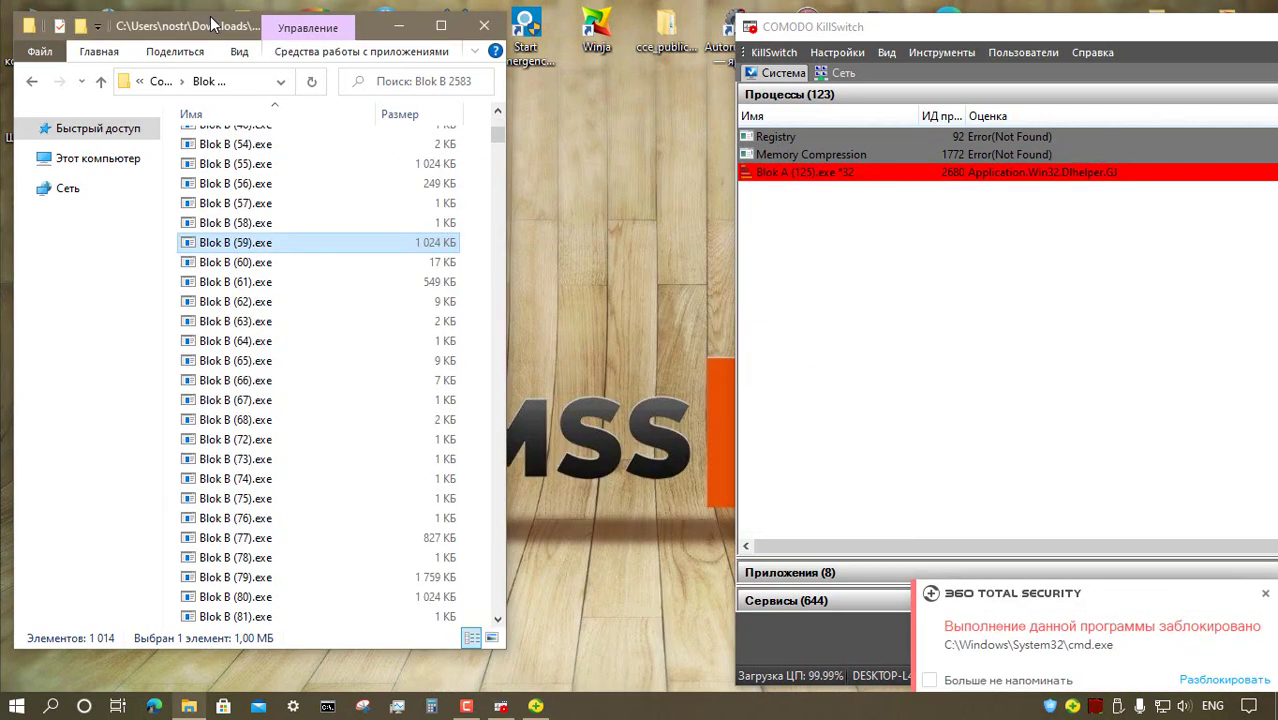
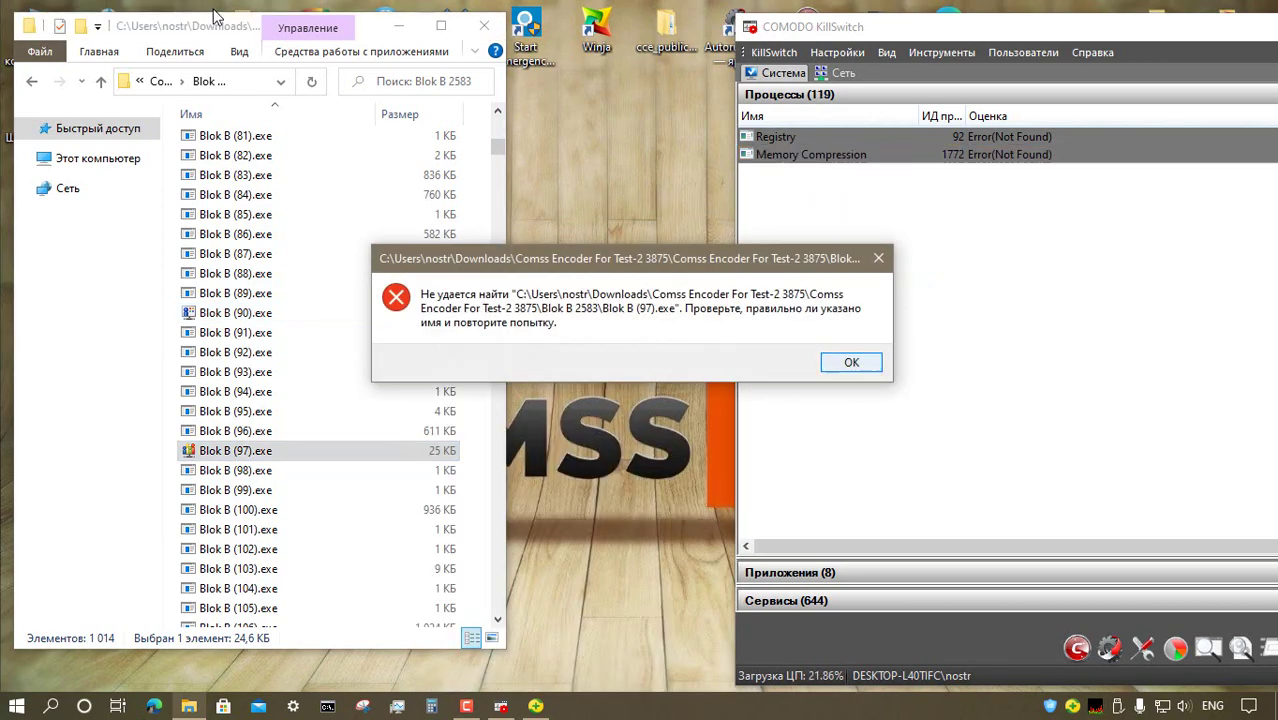
# - Dismiss the Blok B (97).exe error and run Blok B (129).exe, Blok B (143).exe and Blok B (149).exe as administrator
pyautogui.press('Return')
pyautogui.scroll(-14, 320, 380)
pyautogui.rightClick(388, 203)
pyautogui.click(446, 214)
pyautogui.press('Return')
pyautogui.rightClick(440, 439)
pyautogui.click(490, 214)
pyautogui.press('Return')
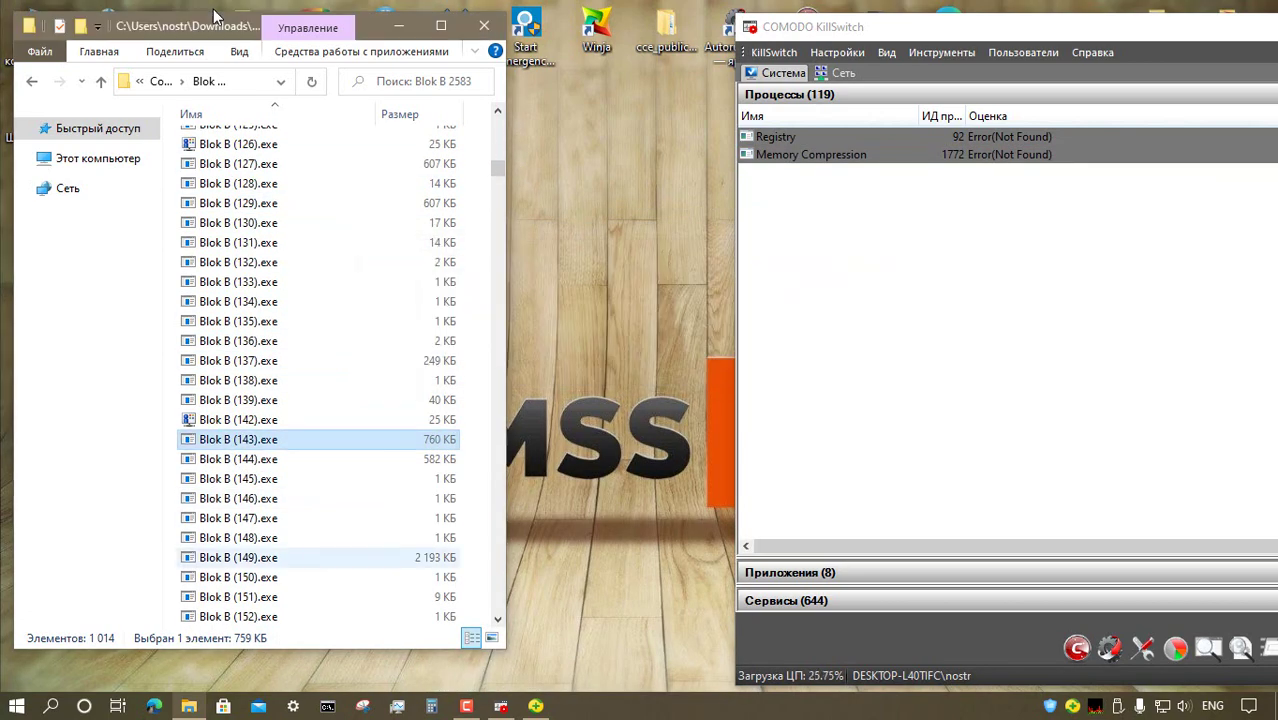
pyautogui.rightClick(412, 557)
pyautogui.click(465, 80)
pyautogui.press('Return')
# - Run the Blok B (167).exe sample from the Blok B 2583 folder
pyautogui.press('Down')
pyautogui.press('Down')
pyautogui.press('Down')
pyautogui.press('Down')
pyautogui.press('Down')
pyautogui.press('Down')
pyautogui.press('Down')
pyautogui.press('Down')
pyautogui.press('Down')
pyautogui.press('Down')
pyautogui.press('Down')
pyautogui.press('Down')
pyautogui.press('Down')
pyautogui.press('Down')
pyautogui.press('Down')
pyautogui.press('Down')
pyautogui.press('Down')
pyautogui.press('Down')
pyautogui.press('Return')
pyautogui.press('Return')
# - Run the Blok B (180).exe sample from the Blok B 2583 folder as administrator
pyautogui.press('Down')
pyautogui.press('Down')
pyautogui.press('Down')
pyautogui.press('Down')
pyautogui.press('Down')
pyautogui.press('Down')
pyautogui.press('Down')
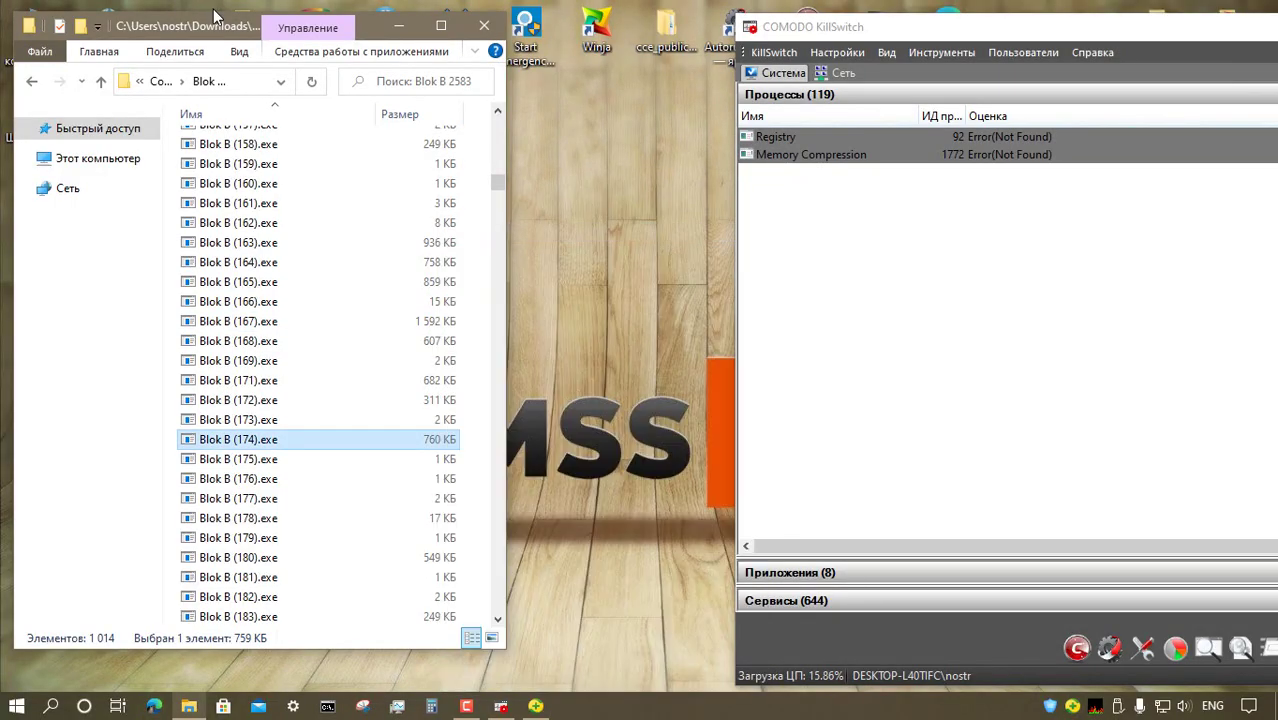
pyautogui.press('Down')
pyautogui.press('Down')
pyautogui.press('Down')
pyautogui.press('Down')
pyautogui.press('Down')
pyautogui.press('Down')
pyautogui.hotkey('shift', 'F10')
pyautogui.click(480, 70)
pyautogui.press('Return')
# - Run the Blok B (190).exe and Blok B (192).exe samples from the Blok B 2583 folder
pyautogui.scroll(-9, 400, 400)
pyautogui.doubleClick(400, 203)
pyautogui.press('Return')
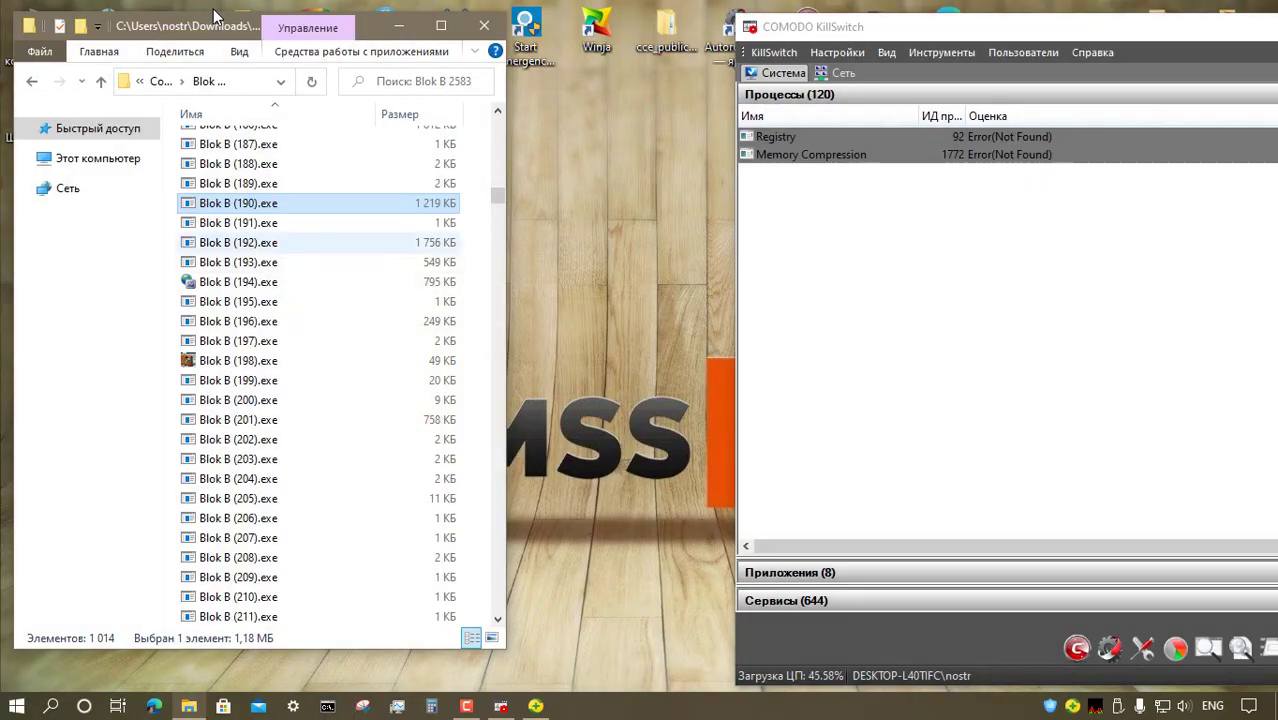
pyautogui.doubleClick(400, 243)
pyautogui.press('Return')
# - Try to run the Blok B (198).exe sample and dismiss its error dialog
pyautogui.press('Down')
pyautogui.press('Down')
pyautogui.press('Down')
pyautogui.press('Down')
pyautogui.press('Down')
pyautogui.press('Down')
pyautogui.press('Return')
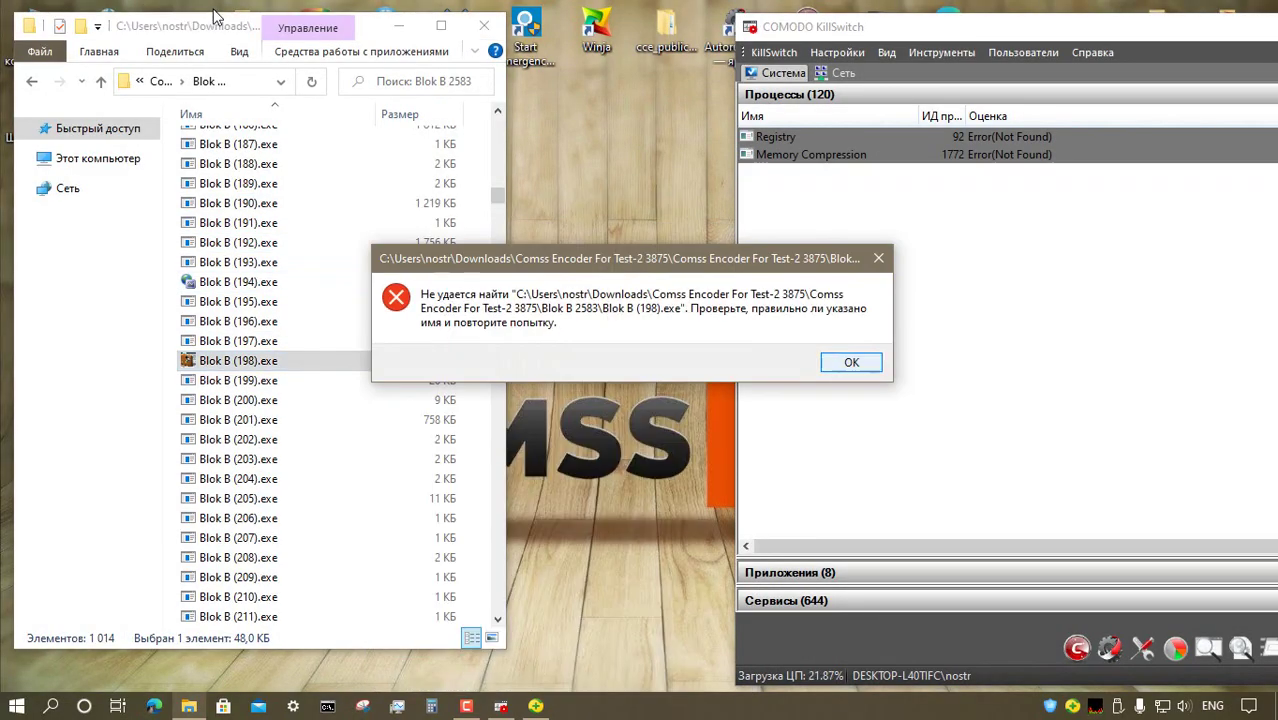
pyautogui.press('Return')
# - Run the Blok B (201).exe sample from the Blok B 2583 folder as administrator
pyautogui.press('Down')
pyautogui.press('Down')
pyautogui.press('Down')
pyautogui.hotkey('shift', 'F10')
pyautogui.click(434, 231)
pyautogui.press('Return')
# - Run Blok B (220).exe as administrator and launch the Blok B (222).exe sample from the same folder
pyautogui.scroll(-6, 336, 420)
pyautogui.rightClick(336, 420)
pyautogui.click(434, 231)
pyautogui.press('Return')
pyautogui.doubleClick(336, 459)
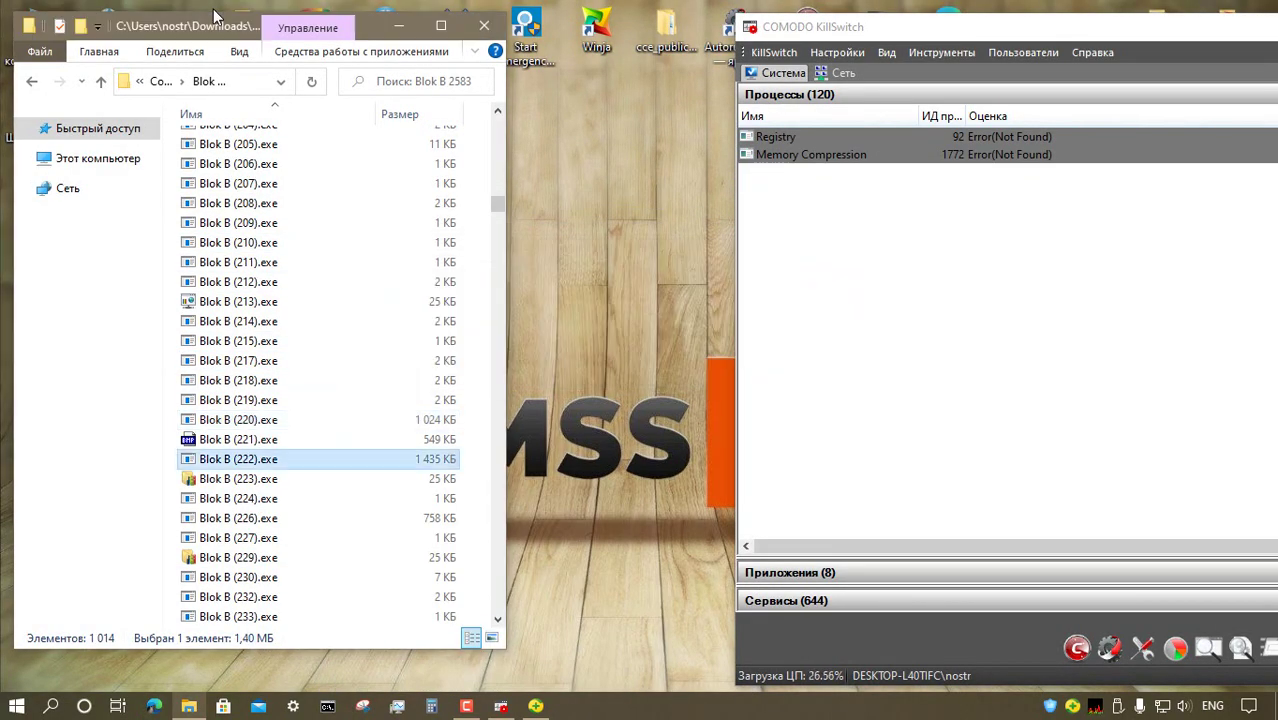
pyautogui.click(851, 362)
# - Run the Blok B (223).exe and Blok B (226).exe samples as administrator
pyautogui.rightClick(417, 479)
pyautogui.click(434, 231)
pyautogui.click(851, 362)
pyautogui.rightClick(448, 518)
pyautogui.scroll(-8, 400, 379)
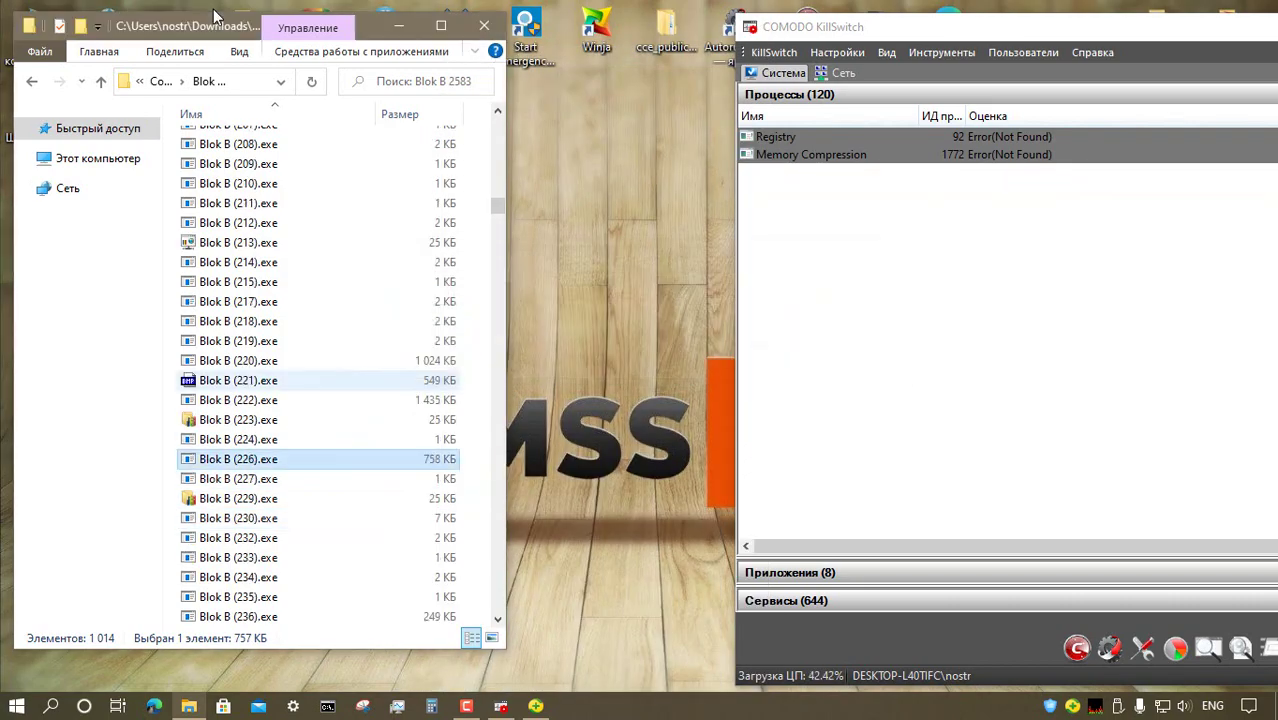
pyautogui.rightClick(417, 223)
pyautogui.click(434, 231)
pyautogui.press('Escape')
# - Select the Blok B (253).exe sample in the Blok B 2583 folder
pyautogui.press('Down')
pyautogui.press('Down')
pyautogui.press('Down')
pyautogui.press('Down')
pyautogui.press('Down')
pyautogui.press('Down')
pyautogui.press('Down')
pyautogui.press('Down')
pyautogui.press('Down')
pyautogui.press('Down')
pyautogui.press('Down')
pyautogui.press('Down')
pyautogui.press('Down')
pyautogui.press('Down')
pyautogui.press('Down')
pyautogui.press('Down')
pyautogui.press('Down')
pyautogui.press('Down')
pyautogui.press('Down')
pyautogui.press('Down')
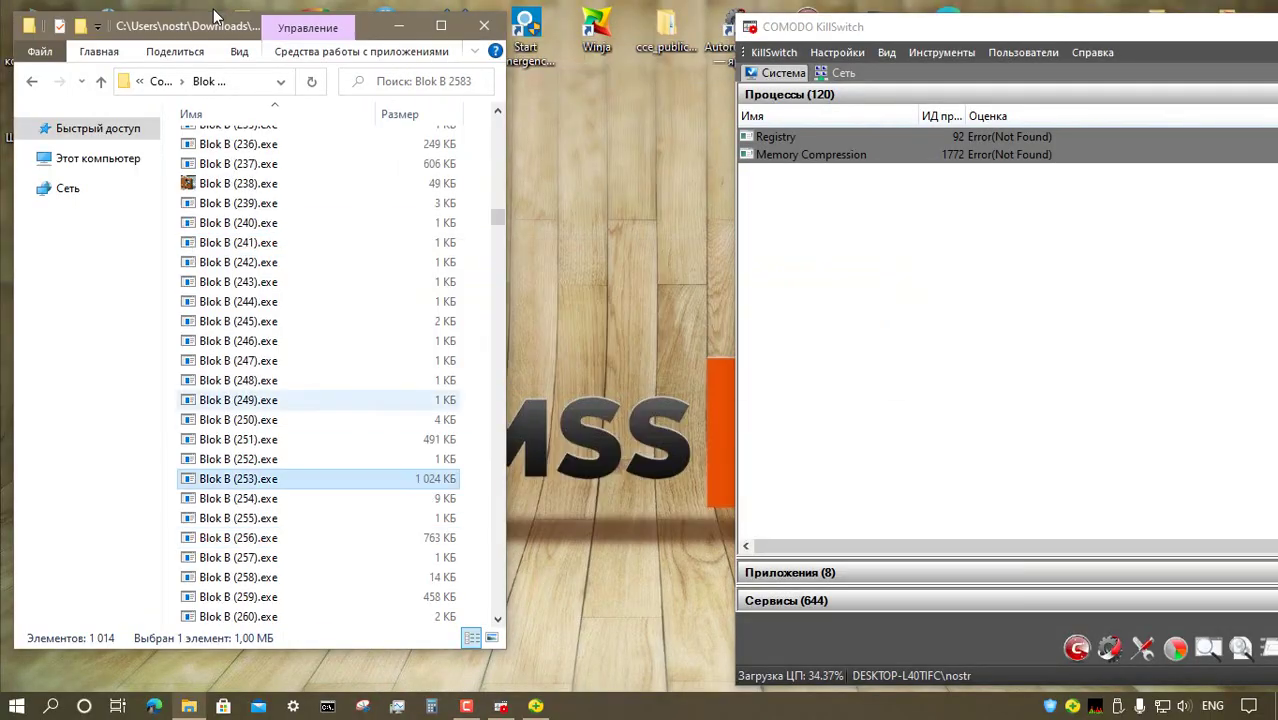
pyautogui.hotkey('shift', 'F10')
pyautogui.press('Escape')
# - Run the Blok B (289).exe sample from the Blok B 2583 folder
pyautogui.press('Down')
pyautogui.press('Down')
pyautogui.press('Down')
pyautogui.press('Down')
pyautogui.press('Down')
pyautogui.press('Down')
pyautogui.press('Down')
pyautogui.press('Down')
pyautogui.press('Down')
pyautogui.press('Down')
pyautogui.press('Down')
pyautogui.press('Down')
pyautogui.press('Down')
pyautogui.press('Down')
pyautogui.press('Down')
pyautogui.press('Down')
pyautogui.press('Down')
pyautogui.press('Down')
pyautogui.press('Return')
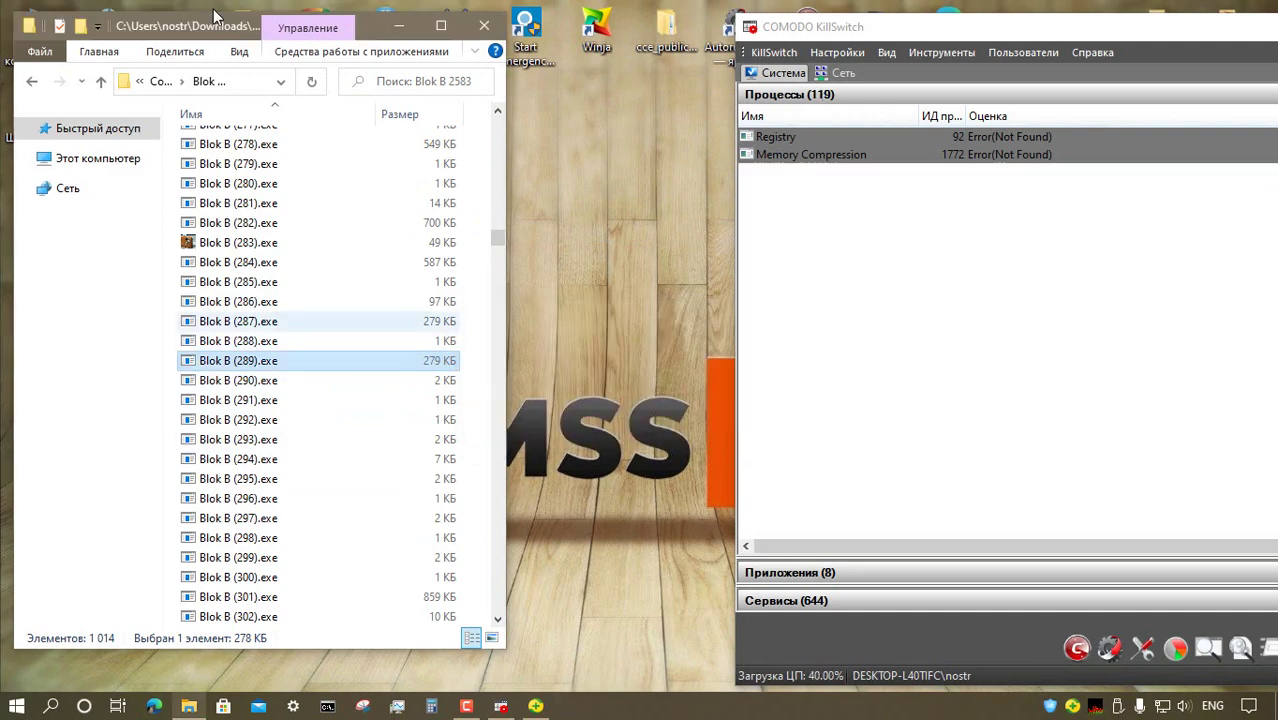
pyautogui.press('Return')
# - Run the Blok B (321).exe sample from the Blok B 2583 folder as administrator
pyautogui.press('Down')
pyautogui.press('Down')
pyautogui.press('Down')
pyautogui.press('Down')
pyautogui.press('Down')
pyautogui.press('Down')
pyautogui.press('Down')
pyautogui.press('Down')
pyautogui.press('Down')
pyautogui.press('Down')
pyautogui.press('Down')
pyautogui.press('Down')
pyautogui.press('Down')
pyautogui.press('Down')
pyautogui.press('Down')
pyautogui.press('Down')
pyautogui.press('Down')
pyautogui.press('Down')
pyautogui.press('Down')
pyautogui.press('Down')
pyautogui.hotkey('shift', 'F10')
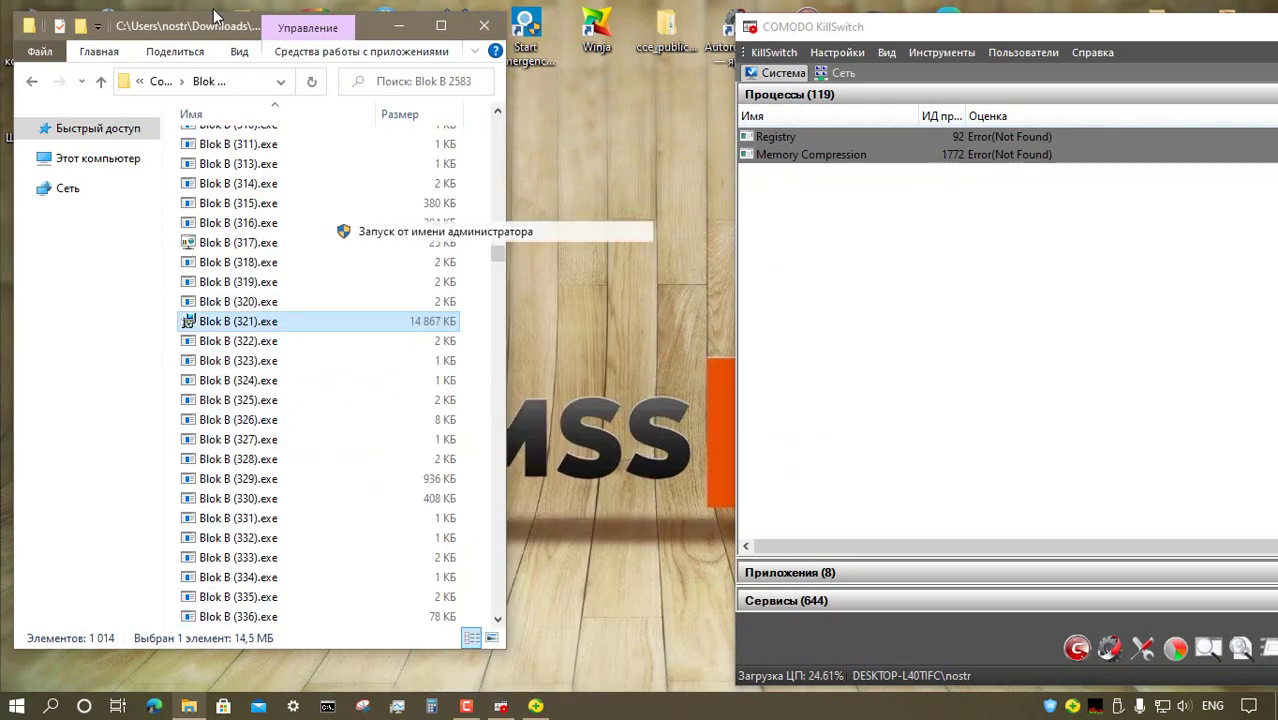
# - Run the Blok B (353).exe sample from the Blok B 2583 folder as administrator
pyautogui.press('Escape')
pyautogui.press('Return')
pyautogui.hotkey('alt', 'F4')
pyautogui.press('Down')
pyautogui.press('Down')
pyautogui.press('Down')
pyautogui.press('Down')
pyautogui.press('Down')
pyautogui.press('Down')
pyautogui.press('Down')
pyautogui.press('Down')
pyautogui.press('Down')
pyautogui.press('Down')
pyautogui.press('Down')
pyautogui.press('Down')
pyautogui.press('Down')
pyautogui.press('Down')
pyautogui.press('Down')
pyautogui.press('Down')
pyautogui.press('Down')
pyautogui.press('Down')
pyautogui.press('Down')
pyautogui.press('Down')
pyautogui.press('Up')
pyautogui.press('Up')
pyautogui.press('Up')
pyautogui.press('Up')
pyautogui.press('Up')
pyautogui.press('Up')
pyautogui.hotkey('shift', 'F10')
pyautogui.press('Down')
pyautogui.press('Down')
pyautogui.press('Return')
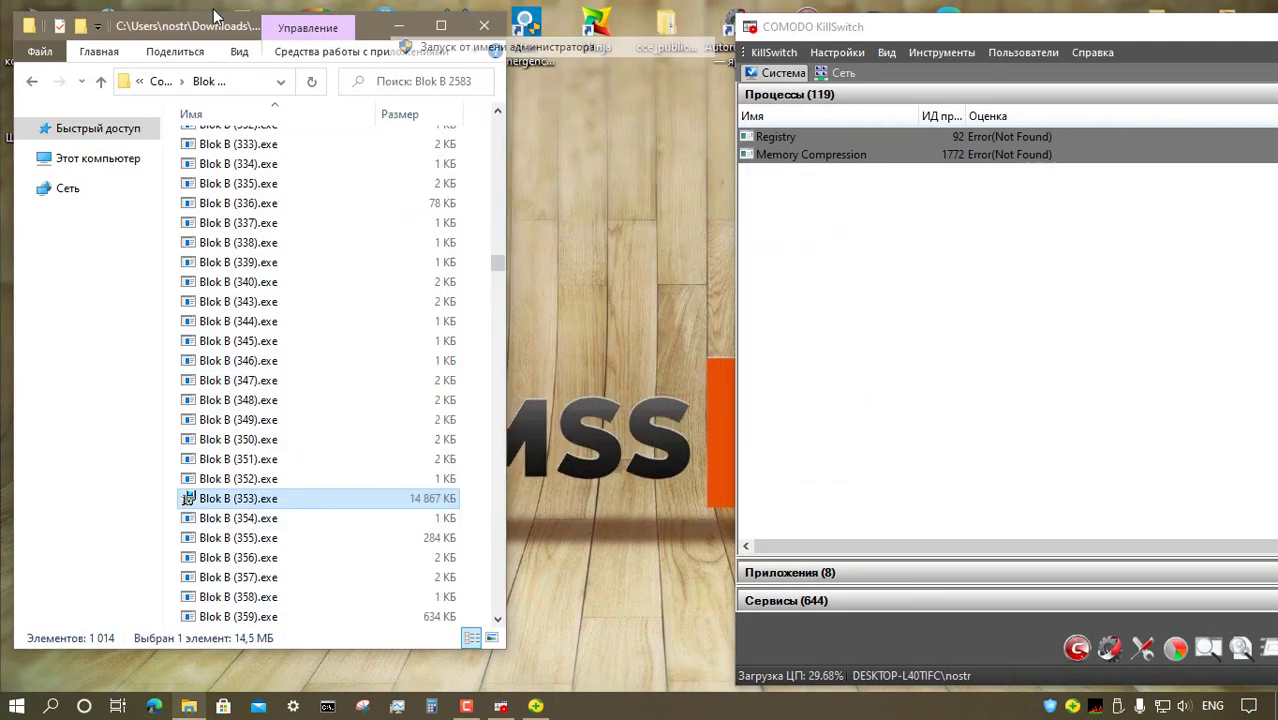
# - Select the Blok B (373).exe sample in the Blok B 2583 folder
pyautogui.press('Escape')
pyautogui.press('Down')
pyautogui.press('Down')
pyautogui.press('Down')
pyautogui.press('Down')
pyautogui.press('Down')
pyautogui.press('Down')
pyautogui.press('Down')
pyautogui.press('Down')
pyautogui.press('Down')
pyautogui.press('Down')
pyautogui.press('Down')
pyautogui.press('Down')
pyautogui.press('Down')
pyautogui.press('Down')
pyautogui.press('Down')
pyautogui.hotkey('shift', 'F10')
pyautogui.press('Escape')
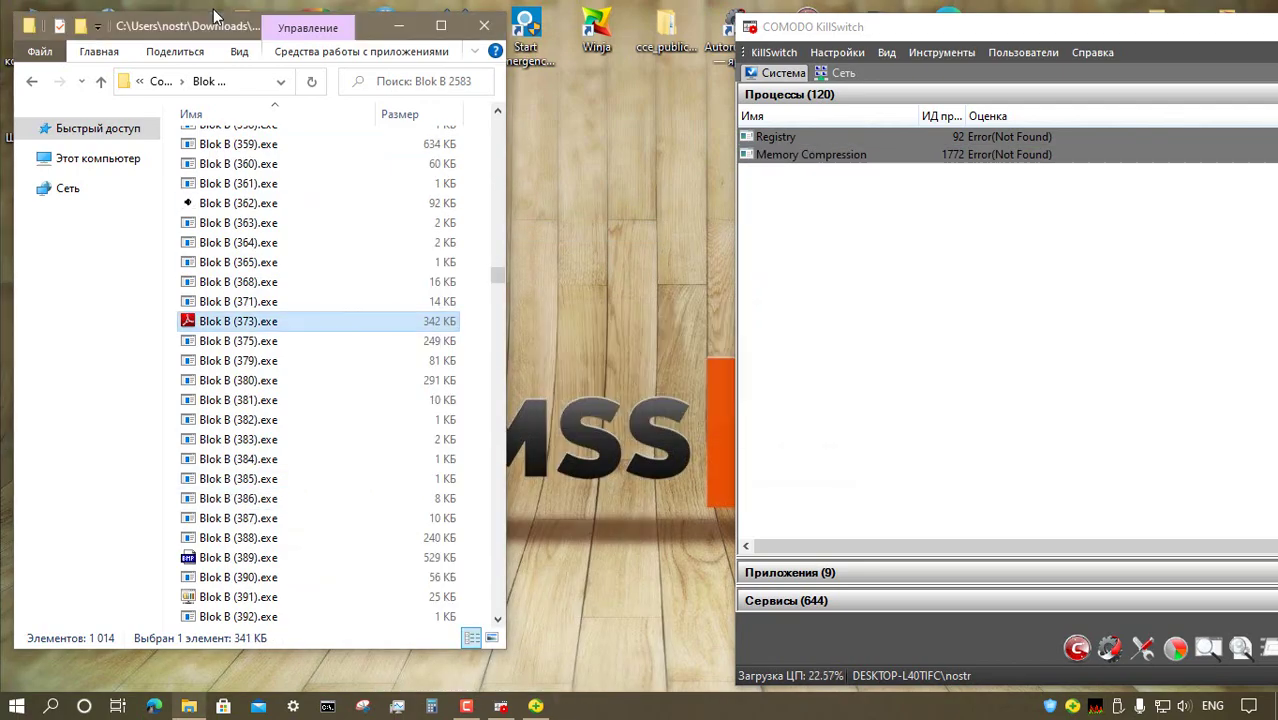
# - Run the Blok B (413).exe sample from the Blok B 2583 folder as administrator
pyautogui.press('Down')
pyautogui.press('Down')
pyautogui.press('Down')
pyautogui.press('Down')
pyautogui.press('Down')
pyautogui.press('Down')
pyautogui.press('Down')
pyautogui.press('Down')
pyautogui.press('Down')
pyautogui.press('Down')
pyautogui.press('Down')
pyautogui.press('Down')
pyautogui.press('Down')
pyautogui.press('Down')
pyautogui.press('Down')
pyautogui.press('Down')
pyautogui.press('Down')
pyautogui.press('Down')
pyautogui.press('Down')
pyautogui.press('Return')
pyautogui.press('Return')
pyautogui.press('Down')
pyautogui.press('Down')
pyautogui.press('Down')
pyautogui.press('Down')
pyautogui.press('Down')
pyautogui.press('Down')
pyautogui.press('Down')
pyautogui.press('Down')
pyautogui.press('Down')
pyautogui.press('Down')
pyautogui.press('Down')
pyautogui.press('Down')
pyautogui.press('Down')
pyautogui.press('Down')
pyautogui.press('Down')
pyautogui.press('Down')
pyautogui.press('Down')
pyautogui.hotkey('shift', 'F10')
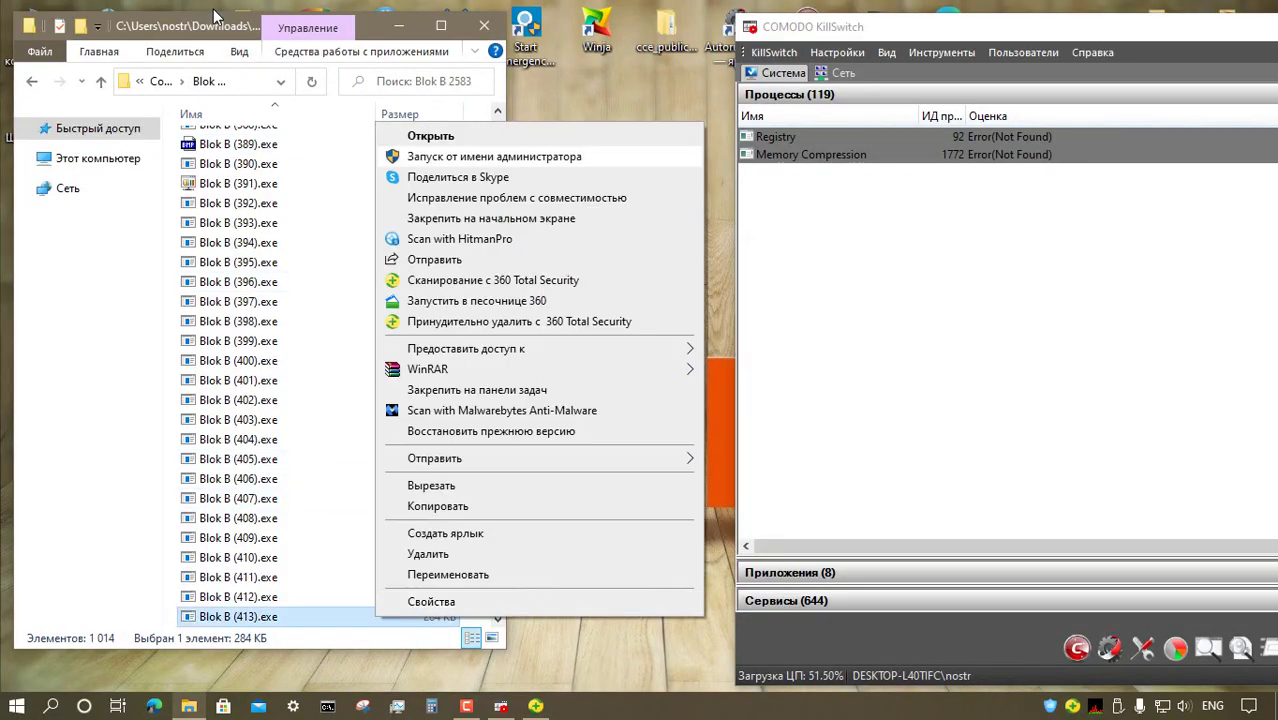
pyautogui.press('Escape')
# - Run the Blok B (452).exe sample from the Blok B 2583 folder
pyautogui.press('Down')
pyautogui.press('Down')
pyautogui.press('Down')
pyautogui.press('Down')
pyautogui.press('Down')
pyautogui.press('Down')
pyautogui.press('Down')
pyautogui.press('Down')
pyautogui.press('Down')
pyautogui.press('Down')
pyautogui.press('Down')
pyautogui.press('Down')
pyautogui.press('Down')
pyautogui.press('Down')
pyautogui.press('Down')
pyautogui.press('Down')
pyautogui.press('Down')
pyautogui.press('Down')
pyautogui.press('Down')
pyautogui.press('Down')
pyautogui.press('Down')
pyautogui.press('Down')
pyautogui.press('Down')
pyautogui.press('Down')
pyautogui.press('Down')
pyautogui.press('Down')
pyautogui.press('Down')
pyautogui.press('Down')
pyautogui.press('Down')
pyautogui.press('Down')
pyautogui.hotkey('shift', 'F10')
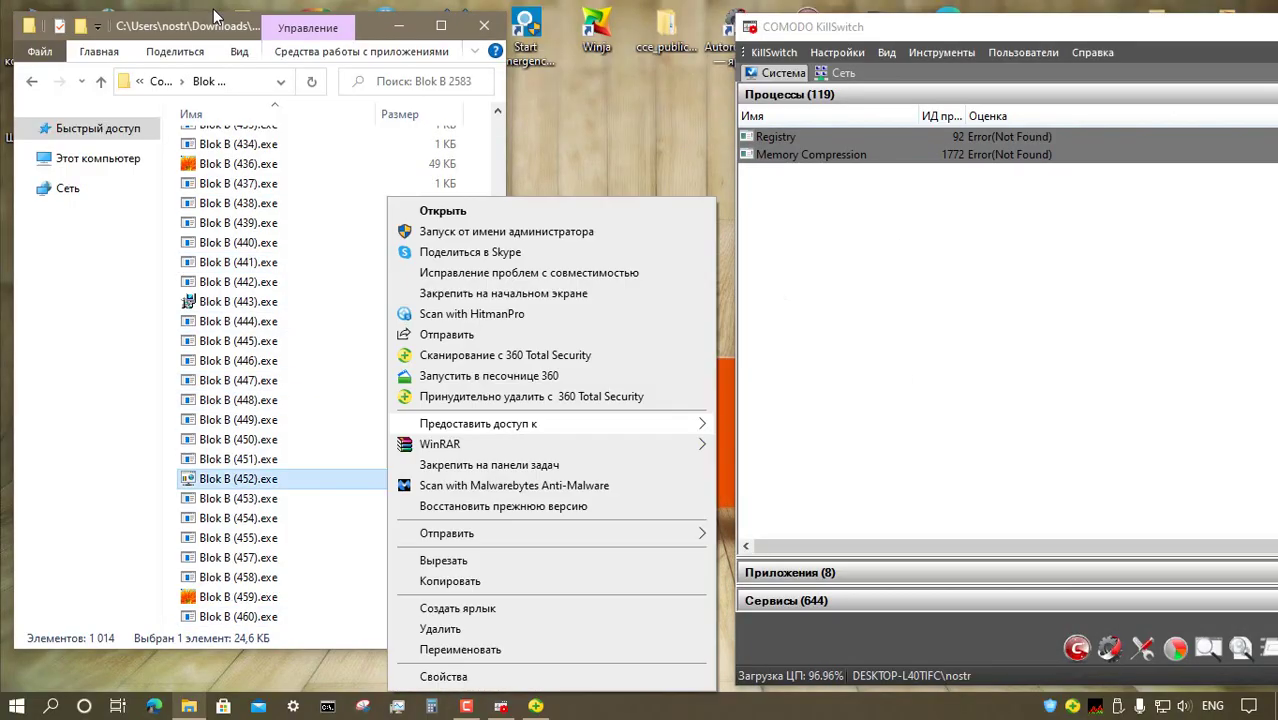
pyautogui.press('Return')
pyautogui.press('Return')
# - Run the Blok B (478).exe sample from the Blok B 2583 folder
pyautogui.press('Down')
pyautogui.press('Down')
pyautogui.press('Down')
pyautogui.press('Down')
pyautogui.press('Down')
pyautogui.press('Down')
pyautogui.press('Down')
pyautogui.press('Down')
pyautogui.press('Down')
pyautogui.press('Down')
pyautogui.press('Down')
pyautogui.press('Down')
pyautogui.press('Down')
pyautogui.press('Down')
pyautogui.press('Down')
pyautogui.press('Down')
pyautogui.press('Down')
pyautogui.press('Down')
pyautogui.press('Down')
pyautogui.press('Down')
pyautogui.hotkey('shift', 'F10')
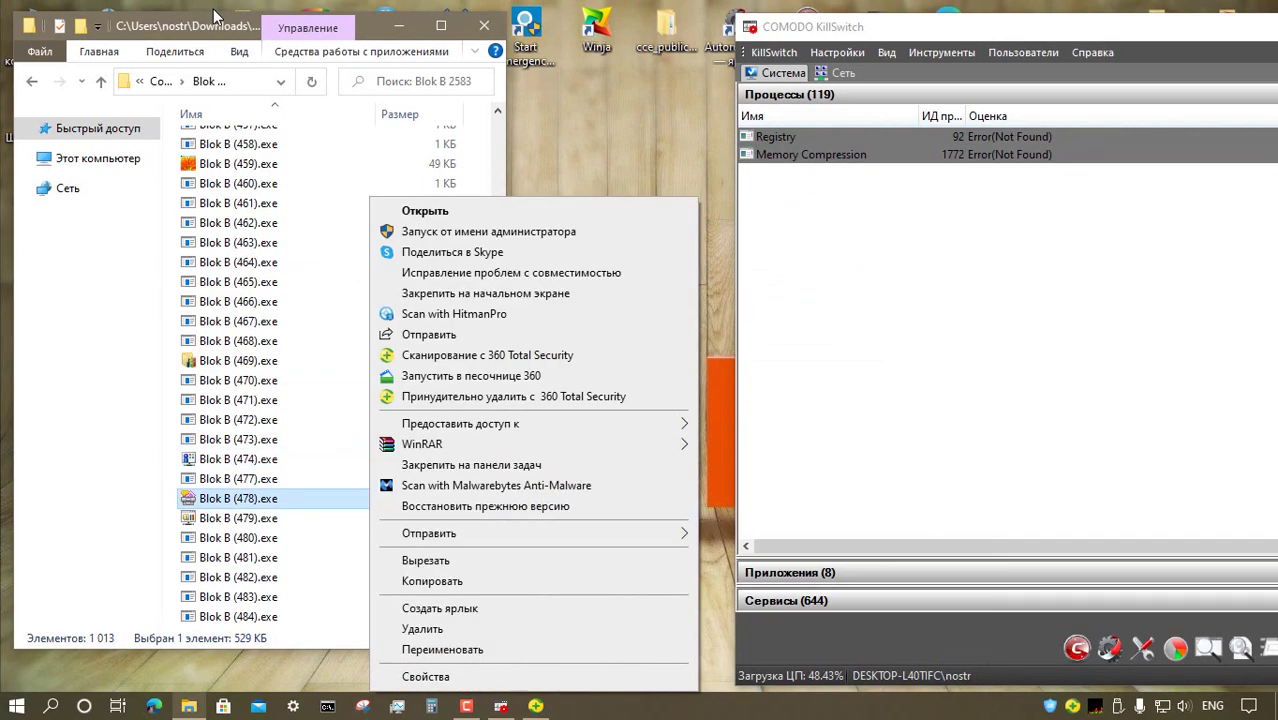
pyautogui.press('Return')
pyautogui.click(777, 425)
# - Try to run the Blok B (576).exe sample and dismiss the resulting dialog
pyautogui.scroll(-20, 380, 420)
pyautogui.rightClick(362, 321)
pyautogui.click(410, 215)
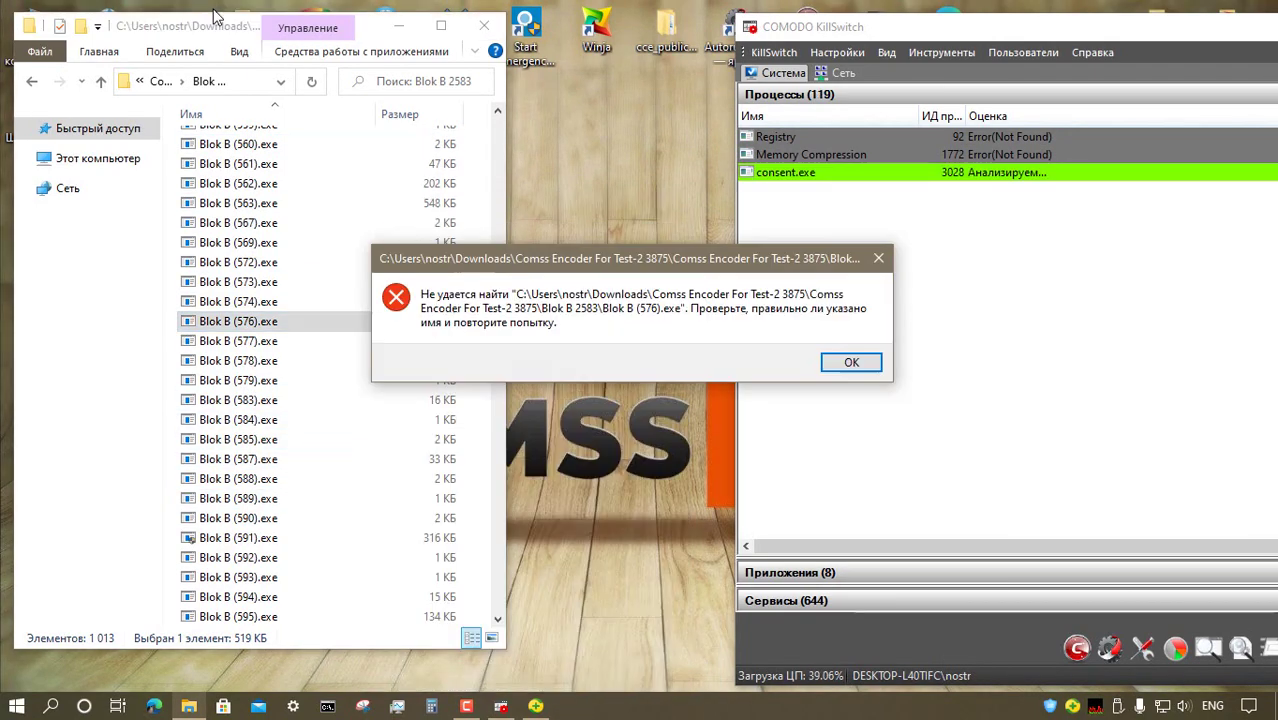
pyautogui.click(850, 362)
# - Run the Blok B (591).exe and Blok B (606).exe samples from the Blok B 2583 folder
pyautogui.rightClick(427, 538)
pyautogui.click(481, 57)
pyautogui.click(893, 401)
pyautogui.scroll(-8, 380, 420)
pyautogui.rightClick(358, 321)
pyautogui.click(412, 212)
pyautogui.click(893, 401)
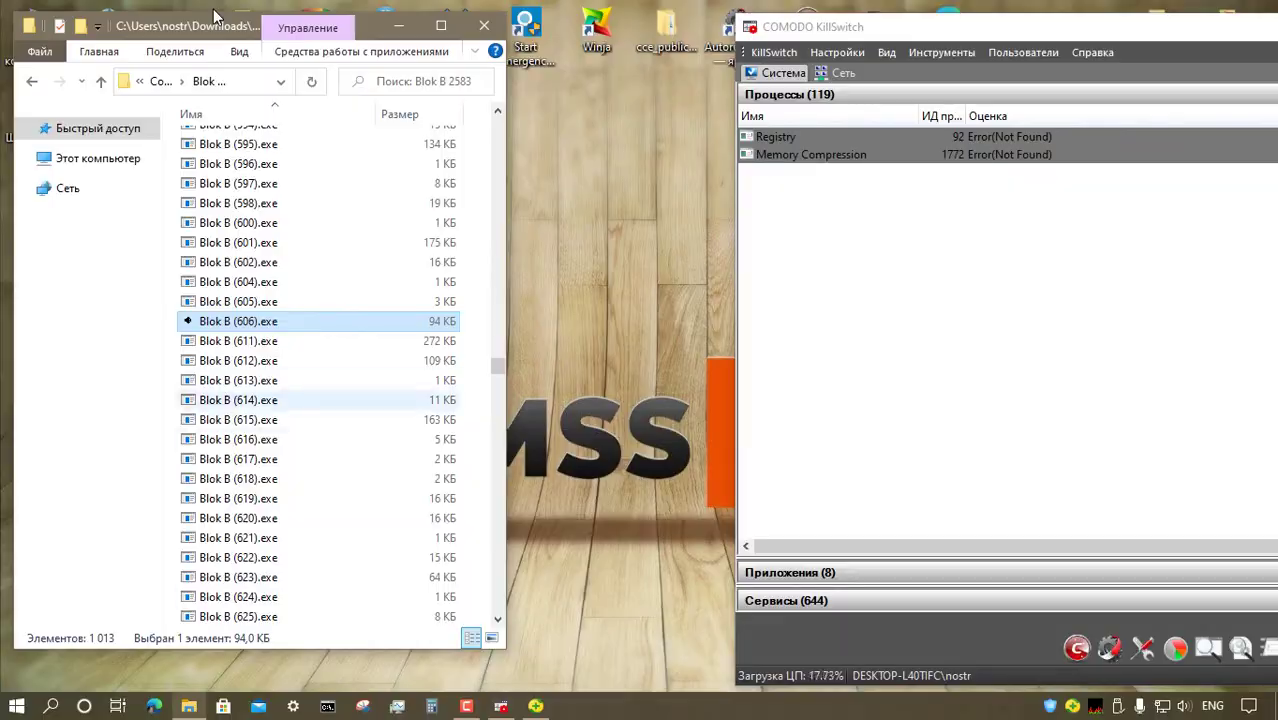
# - Try to run the Blok B (615).exe sample and one sample before Blok B (722).exe, dismissing their dialogs
pyautogui.rightClick(374, 420)
pyautogui.click(428, 212)
pyautogui.click(893, 401)
pyautogui.scroll(-19, 370, 440)
pyautogui.rightClick(360, 283)
pyautogui.click(412, 212)
pyautogui.click(893, 401)
# - Try to run the Blok B (746).exe, Blok B (819).exe and Blok B (860).exe samples, dismissing their dialogs
pyautogui.scroll(-14, 370, 480)
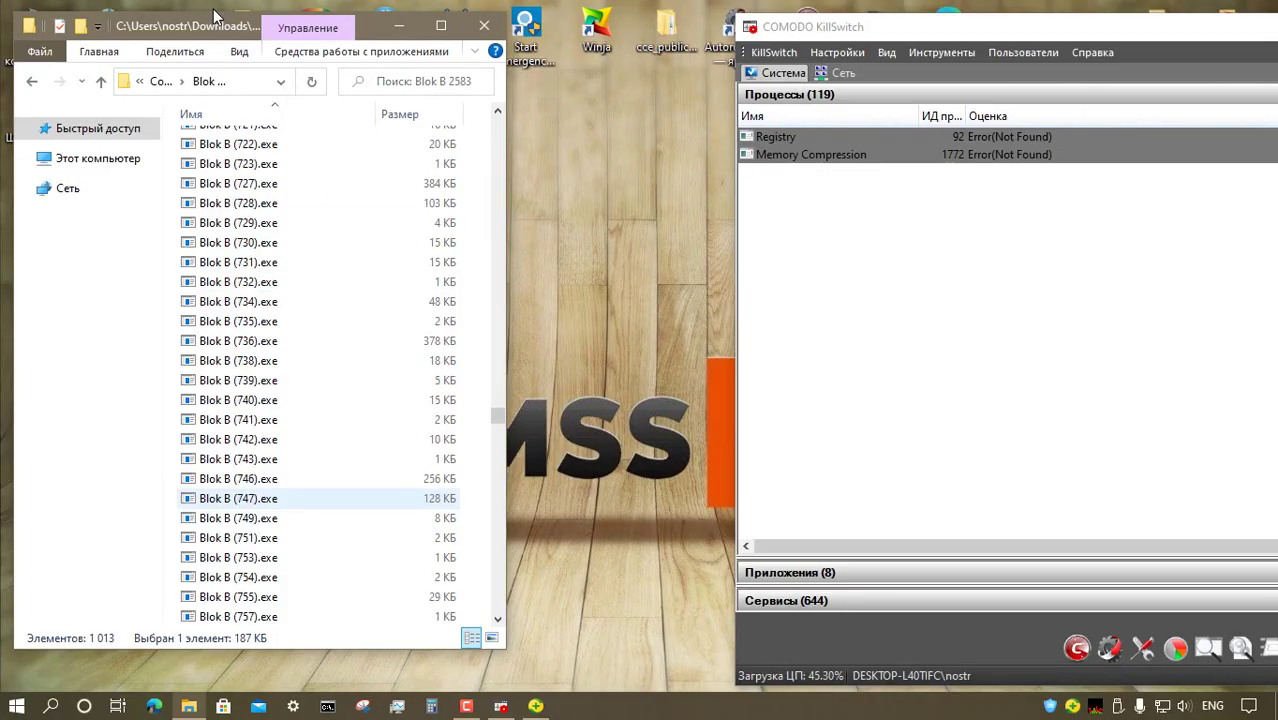
pyautogui.rightClick(362, 479)
pyautogui.click(412, 212)
pyautogui.click(850, 362)
pyautogui.scroll(-13, 360, 340)
pyautogui.rightClick(360, 340)
pyautogui.click(412, 340)
pyautogui.click(893, 401)
pyautogui.rightClick(360, 596)
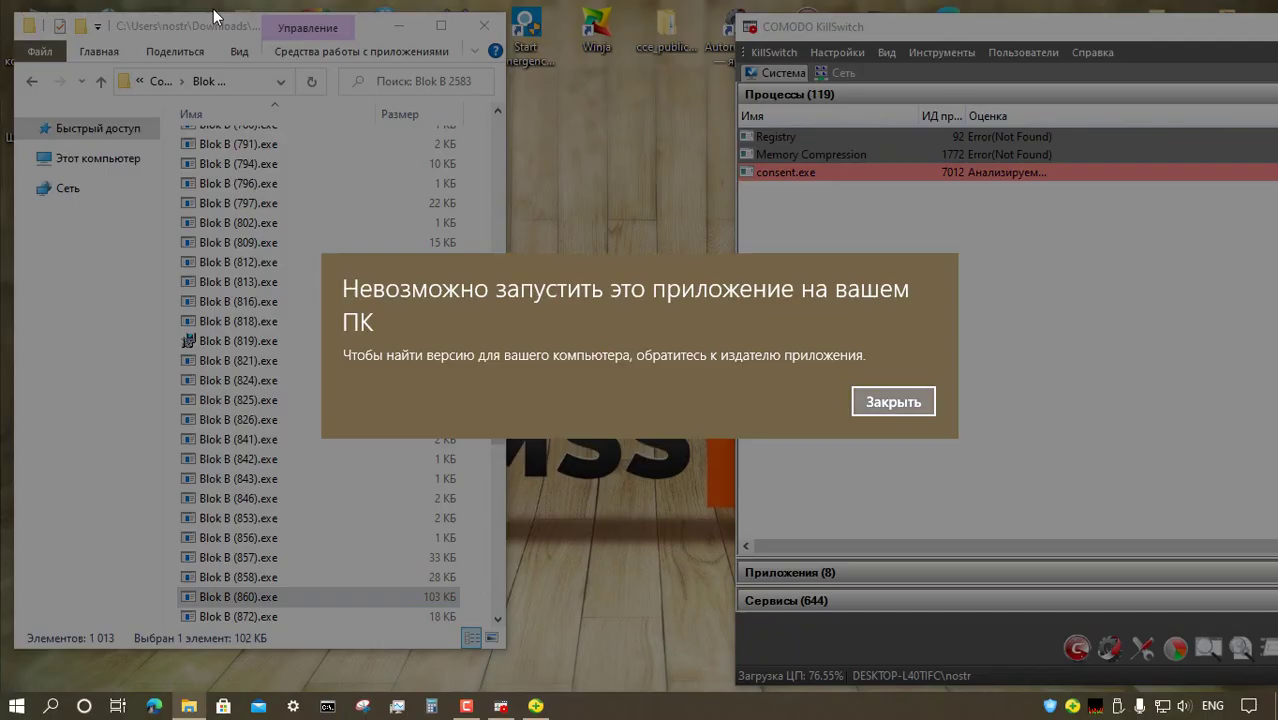
pyautogui.click(893, 401)
# - Try to run one sample beyond Blok B (872).exe and the Blok B (1245).exe sample, dismissing their dialogs
pyautogui.scroll(-16, 360, 301)
pyautogui.hotkey('shift', 'F10')
pyautogui.press('Return')
pyautogui.press('Return')
pyautogui.press('Down')
pyautogui.press('Down')
pyautogui.press('Down')
pyautogui.press('Down')
pyautogui.press('Down')
pyautogui.press('Down')
pyautogui.press('Down')
pyautogui.press('Down')
pyautogui.press('Down')
pyautogui.press('Down')
pyautogui.press('Down')
pyautogui.press('Down')
pyautogui.press('Down')
pyautogui.press('Down')
pyautogui.press('Down')
pyautogui.press('Down')
pyautogui.press('Down')
pyautogui.press('Down')
pyautogui.press('Down')
pyautogui.press('Down')
pyautogui.hotkey('shift', 'F10')
pyautogui.press('Return')
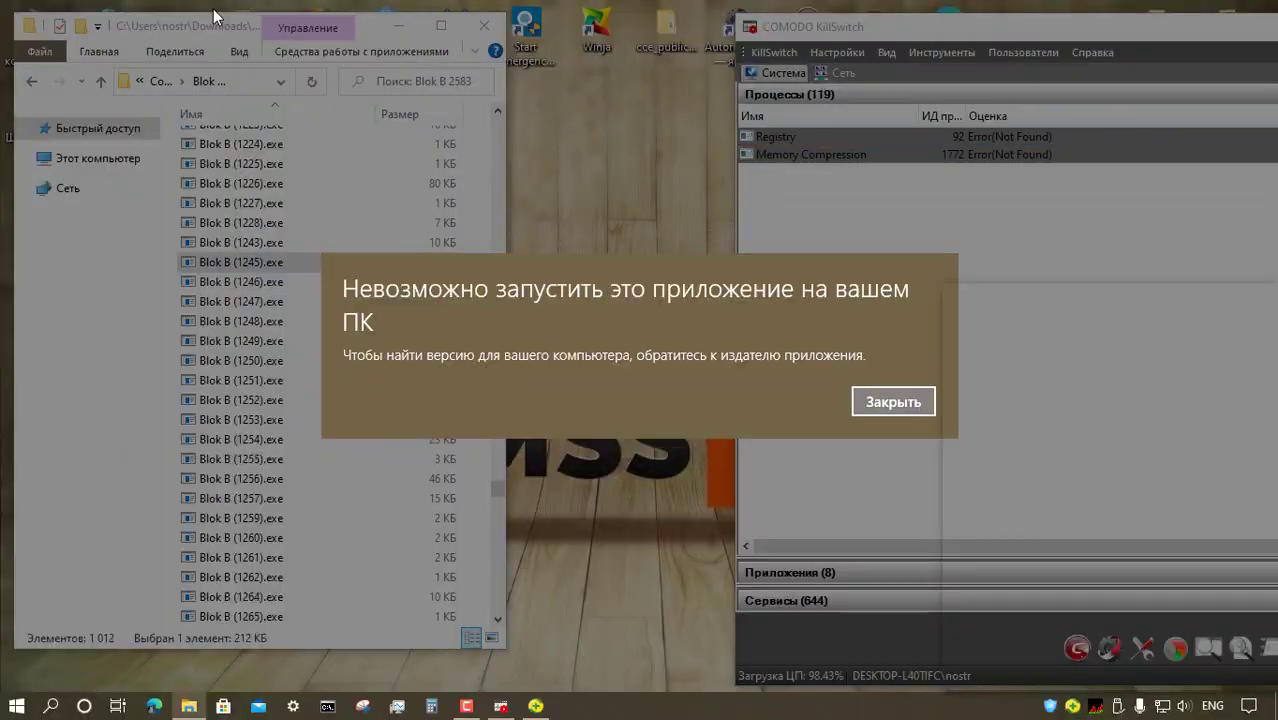
pyautogui.press('Return')
# - Try to run one sample beyond Blok B (1265).exe plus the Blok B (1487).exe and Blok B (1520).exe samples, dismissing their dialogs
pyautogui.scroll(-8, 300, 400)
pyautogui.doubleClick(300, 419)
pyautogui.press('Return')
pyautogui.scroll(-9, 300, 400)
pyautogui.doubleClick(300, 243)
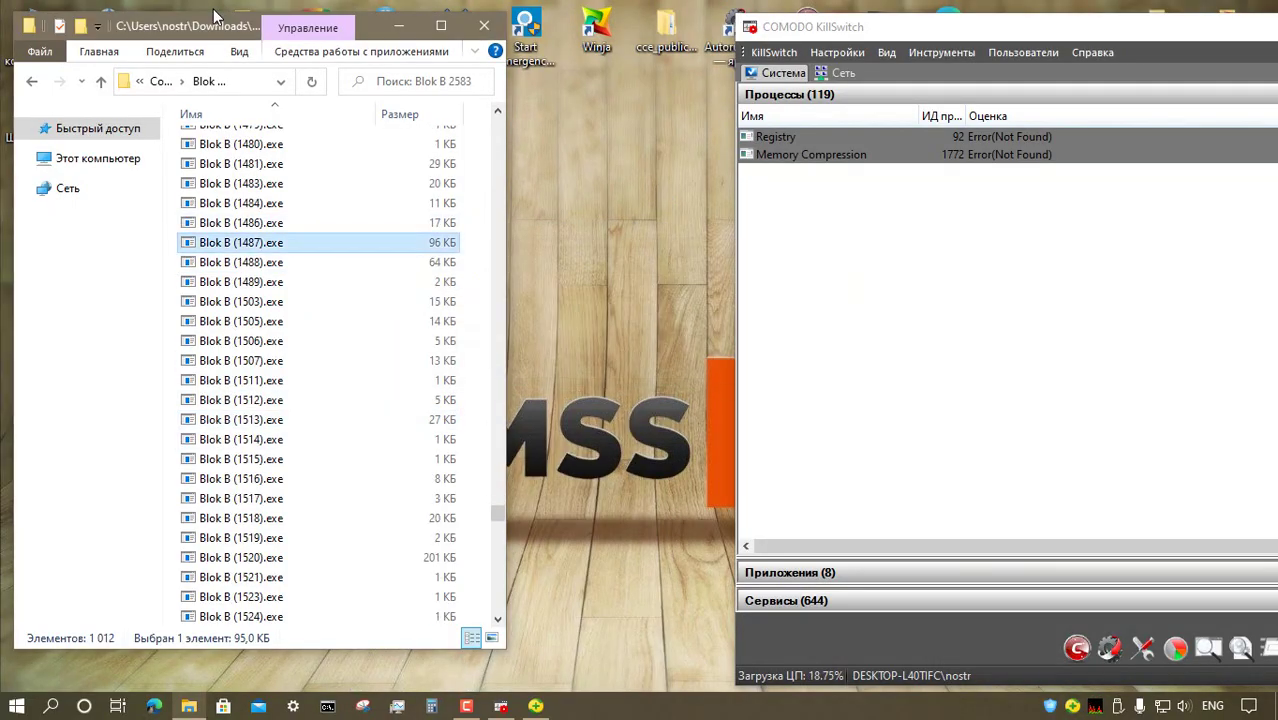
pyautogui.press('Return')
pyautogui.rightClick(400, 557)
pyautogui.click(490, 95)
pyautogui.click(850, 362)
# - Try to run the Blok B (1552).exe and Blok B (1587).exe samples from the Blok B 2583 folder
pyautogui.scroll(-13, 360, 360)
pyautogui.rightClick(322, 262)
pyautogui.click(420, 256)
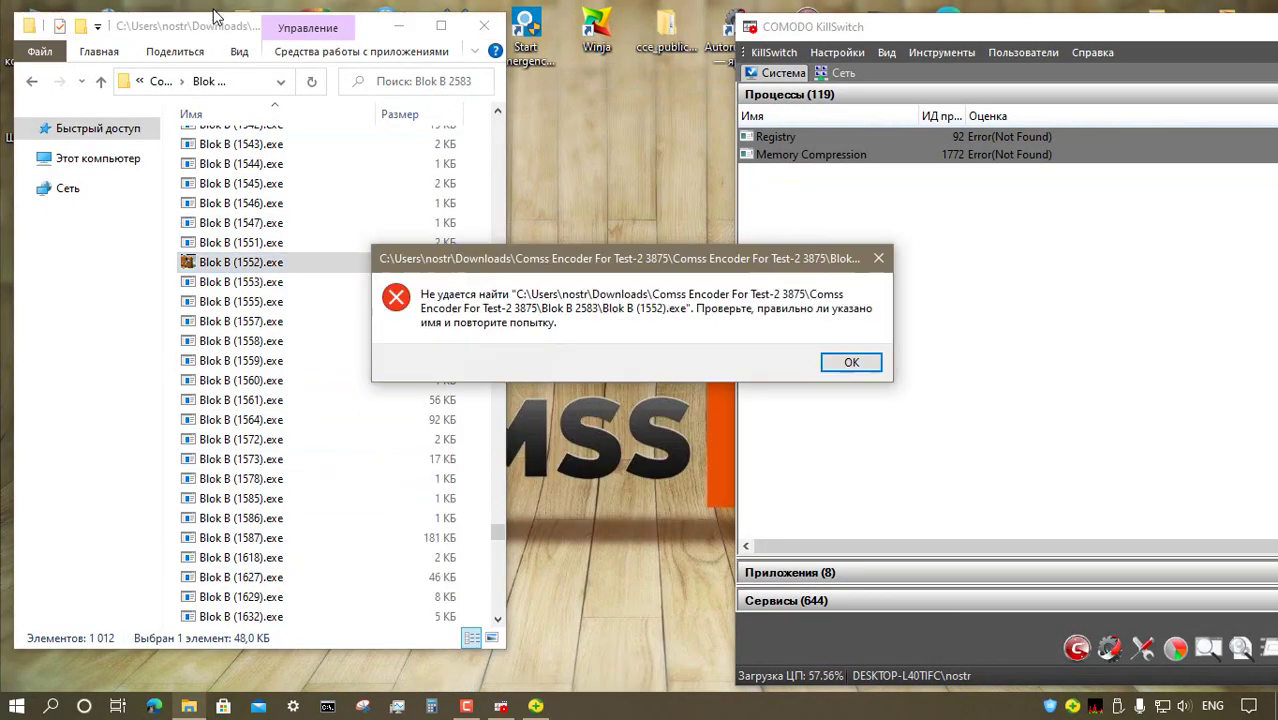
pyautogui.click(850, 362)
pyautogui.rightClick(379, 537)
pyautogui.press('Return')
# - Try to run one sample beyond Blok B (1632).exe and the Blok B (2166).exe sample, dismissing their dialogs
pyautogui.scroll(-8, 379, 399)
pyautogui.scroll(-16, 379, 399)
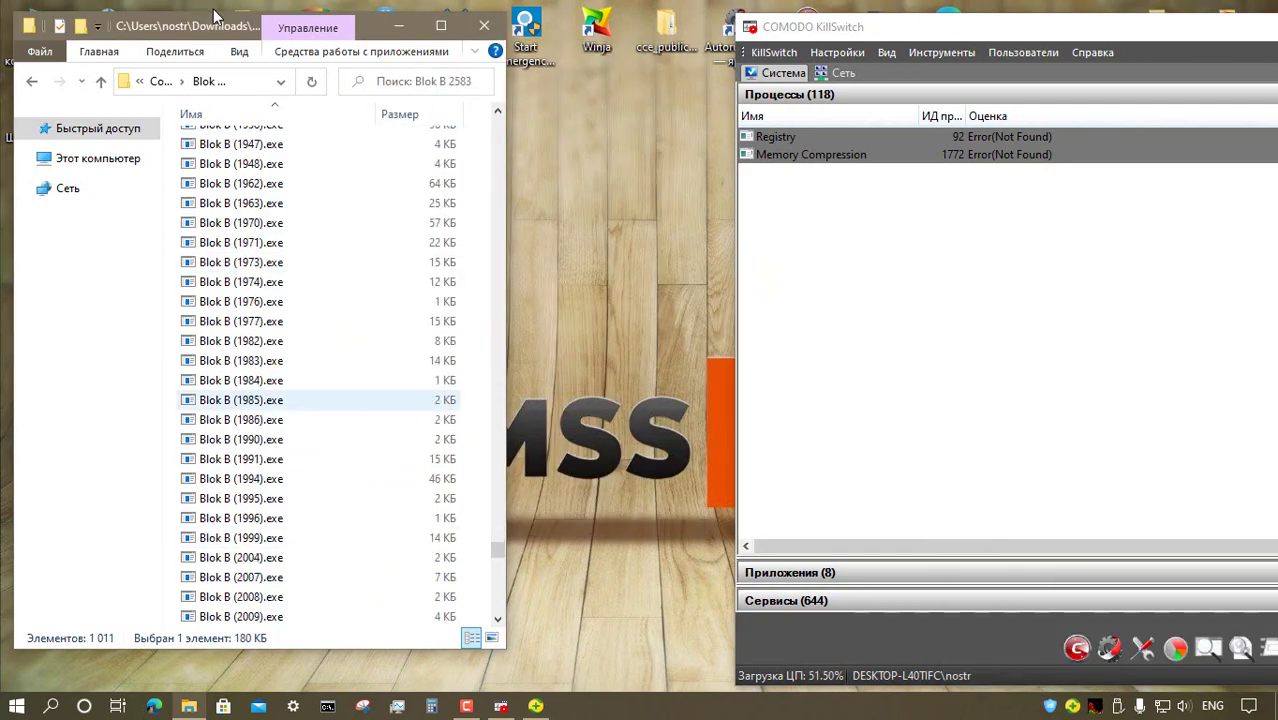
pyautogui.rightClick(379, 360)
pyautogui.hotkey('shift', 'F10')
pyautogui.press('Return')
pyautogui.press('Return')
pyautogui.press('Down')
pyautogui.press('Down')
pyautogui.press('Down')
pyautogui.press('Down')
pyautogui.press('Down')
pyautogui.press('Down')
pyautogui.press('Down')
pyautogui.press('Down')
pyautogui.press('Down')
pyautogui.press('Down')
pyautogui.press('Down')
pyautogui.press('Down')
pyautogui.press('Down')
pyautogui.press('Down')
pyautogui.press('Down')
pyautogui.press('Down')
pyautogui.press('Down')
pyautogui.press('Down')
pyautogui.press('Down')
pyautogui.press('Down')
pyautogui.hotkey('shift', 'F10')
pyautogui.press('Return')
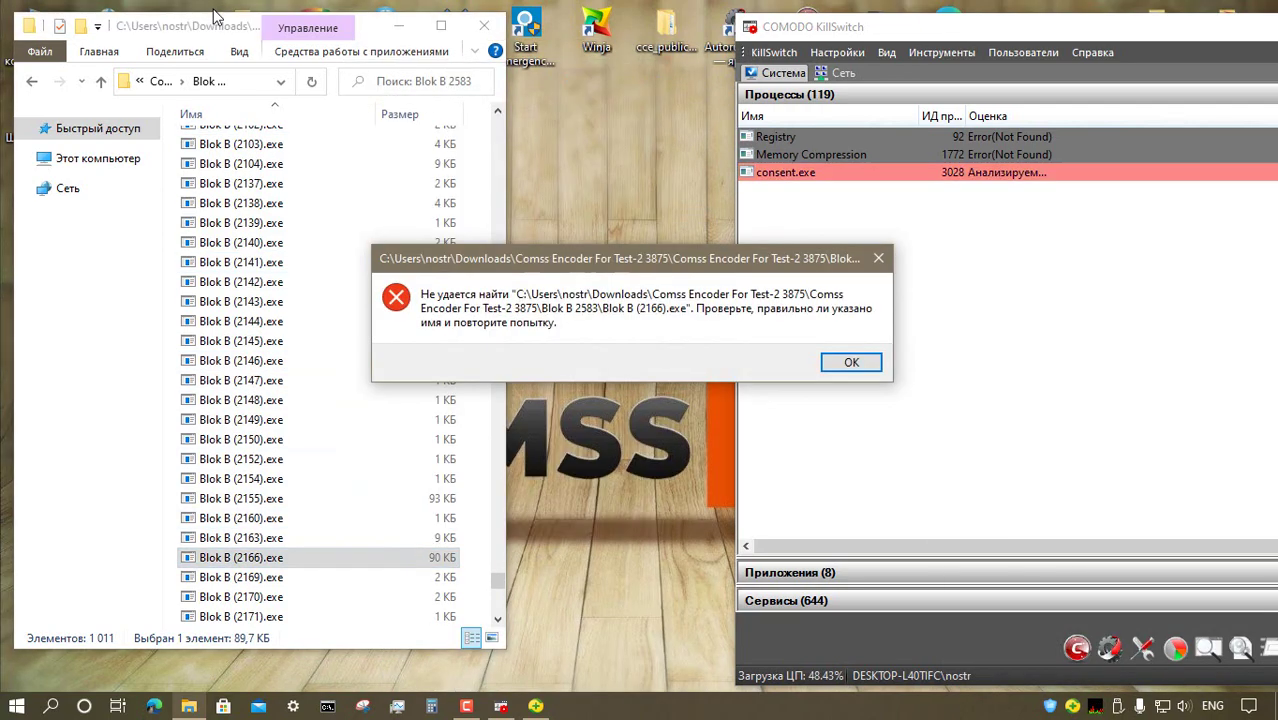
pyautogui.press('Return')
# - Try to run samples near the end of the Blok B 2583 folder, including Blok B (2512).exe, and dismiss the dialog
pyautogui.press('Down')
pyautogui.press('Down')
pyautogui.press('Down')
pyautogui.press('Down')
pyautogui.press('Down')
pyautogui.press('Down')
pyautogui.press('Down')
pyautogui.press('Down')
pyautogui.press('Down')
pyautogui.press('Down')
pyautogui.press('Down')
pyautogui.press('Down')
pyautogui.press('Down')
pyautogui.press('Down')
pyautogui.press('Down')
pyautogui.press('Down')
pyautogui.press('Down')
pyautogui.press('Down')
pyautogui.press('Down')
pyautogui.press('Down')
pyautogui.rightClick(380, 302)
pyautogui.click(460, 261)
pyautogui.rightClick(380, 537)
pyautogui.click(470, 79)
pyautogui.click(850, 362)
pyautogui.scroll(-2, 380, 478)
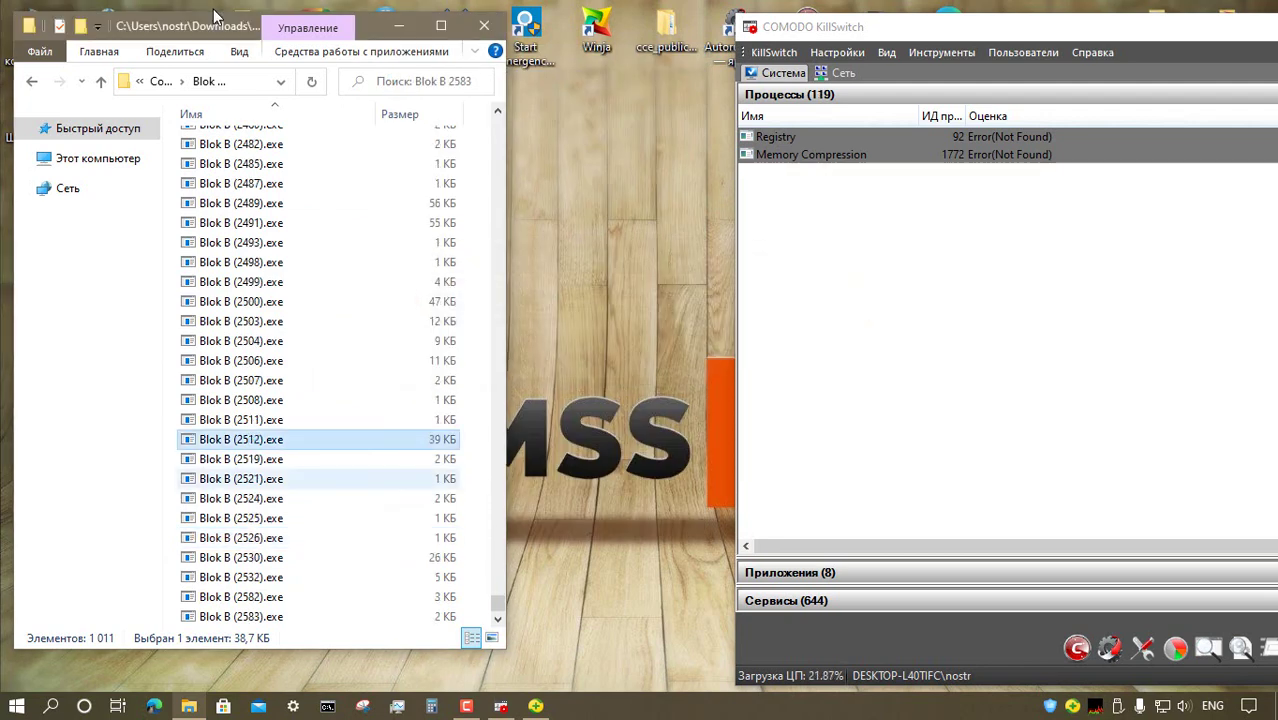
# - Leave the Blok B 2583 folder, open Blok A (4434) in Comss Encoder For Test 12159, and run Blok A (375).exe
pyautogui.click(101, 82)
pyautogui.click(101, 82)
pyautogui.press('Return')
pyautogui.press('Return')
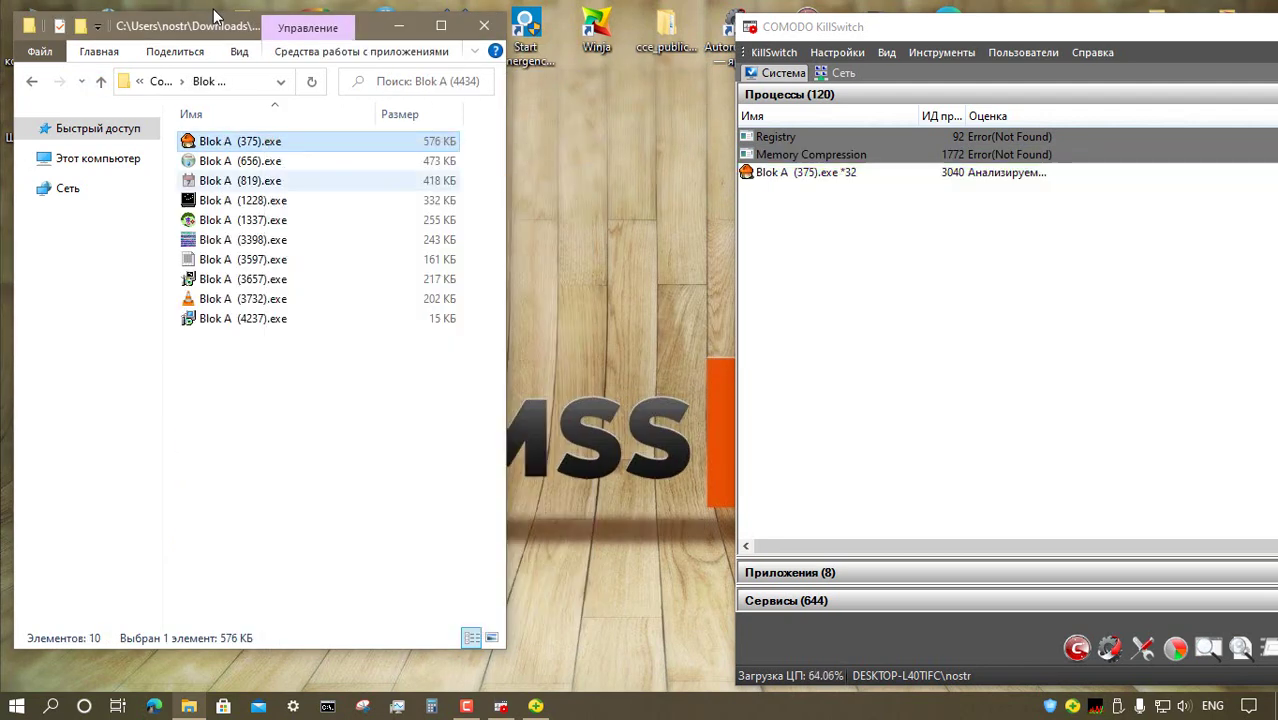
# - Run the Blok A (656).exe and Blok A (819).exe samples from the Blok A (4434) folder
pyautogui.press('Down')
pyautogui.press('Return')
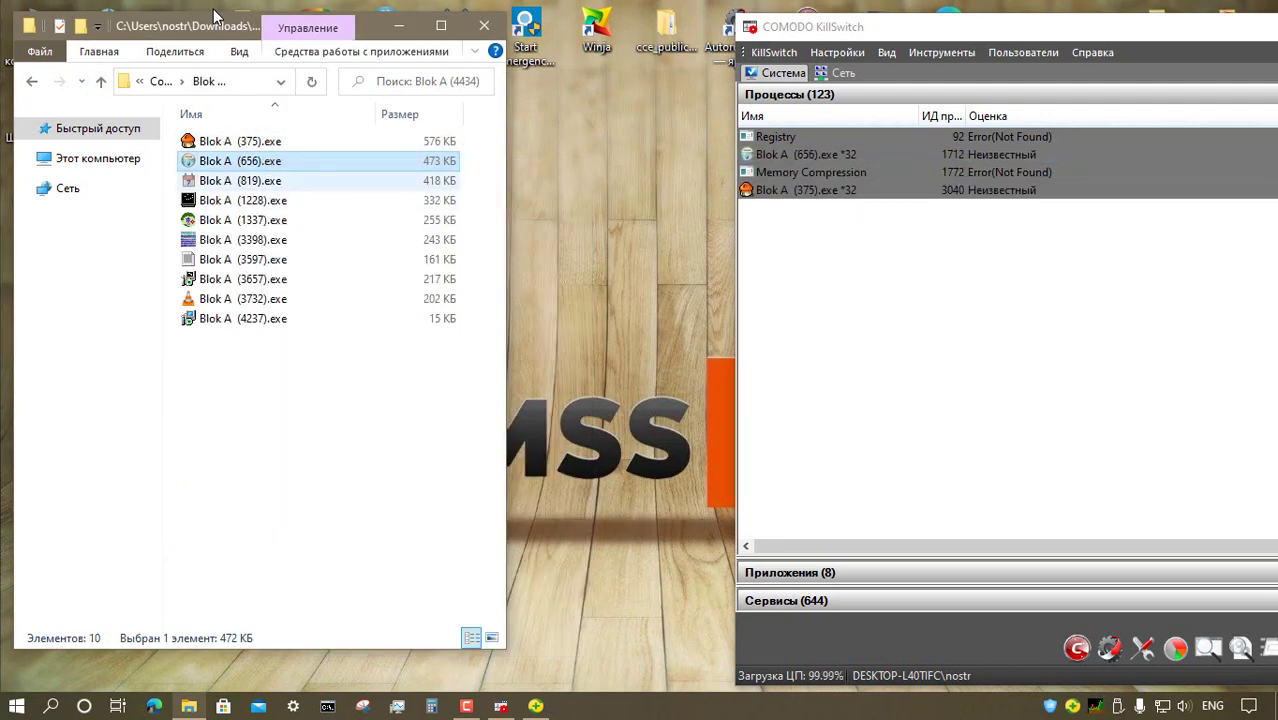
pyautogui.press('Down')
pyautogui.press('Return')
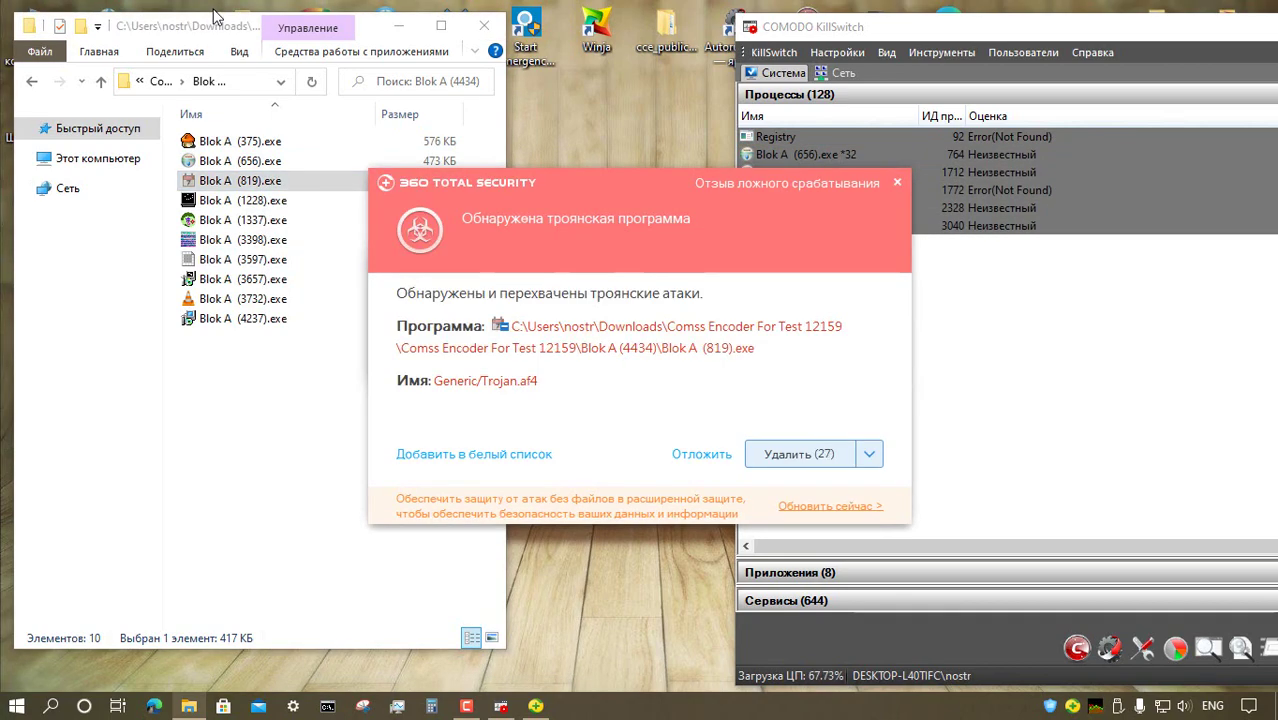
# - Close the trojan alert, then try to run the Blok A (1228).exe and Blok A (1337).exe samples and dismiss the access dialog
pyautogui.press('Return')
pyautogui.press('Return')
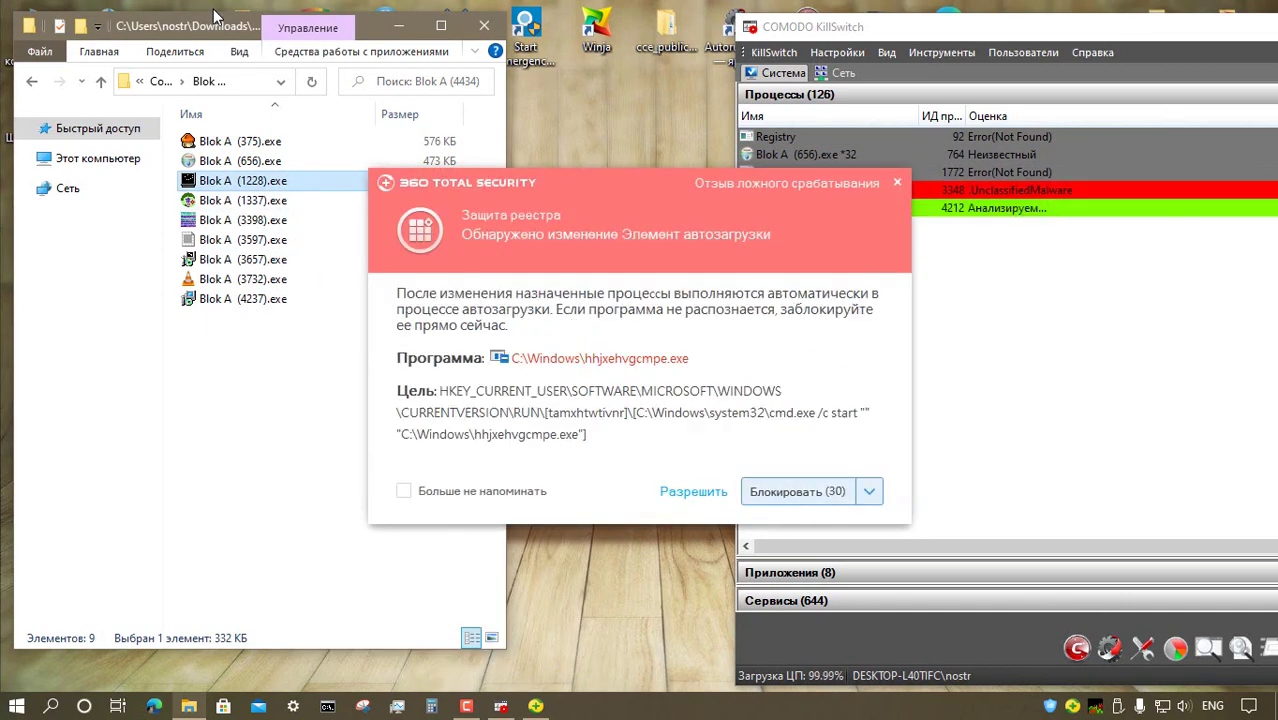
pyautogui.press('Return')
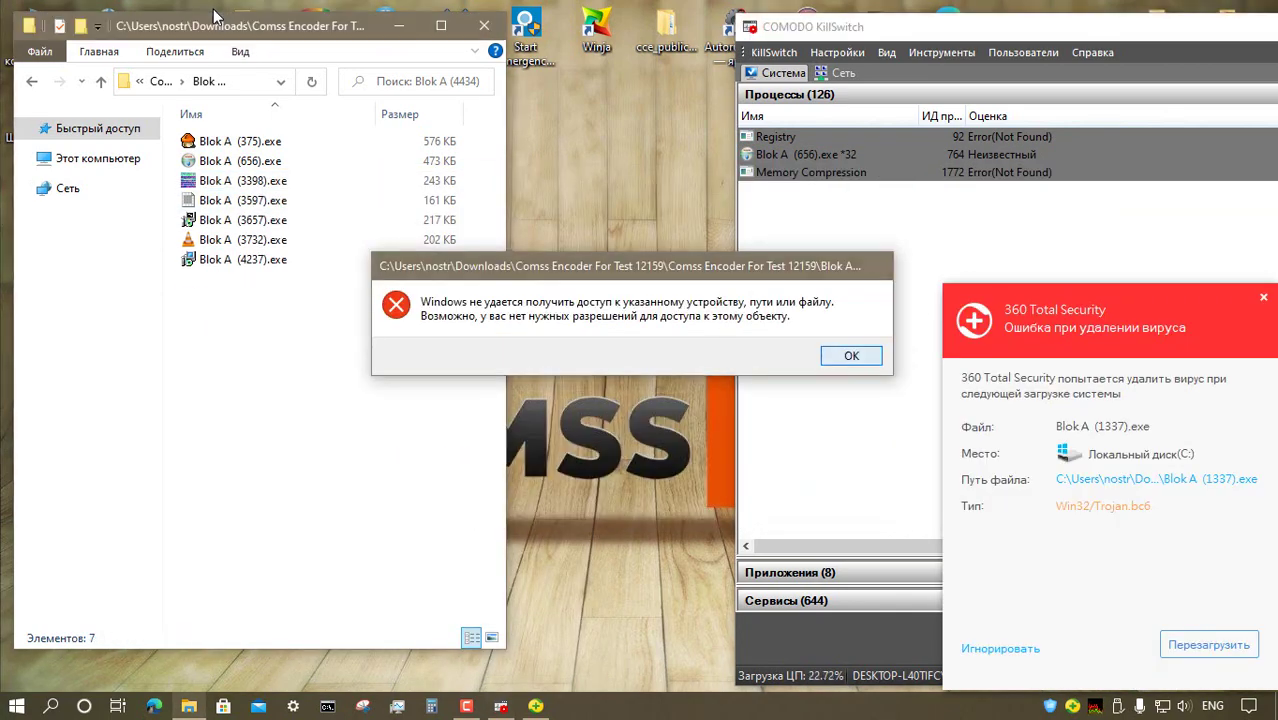
pyautogui.press('Return')
# - Run Blok A (3398).exe and try to run Blok A (3597).exe, dismissing the access dialog
pyautogui.doubleClick(260, 181)
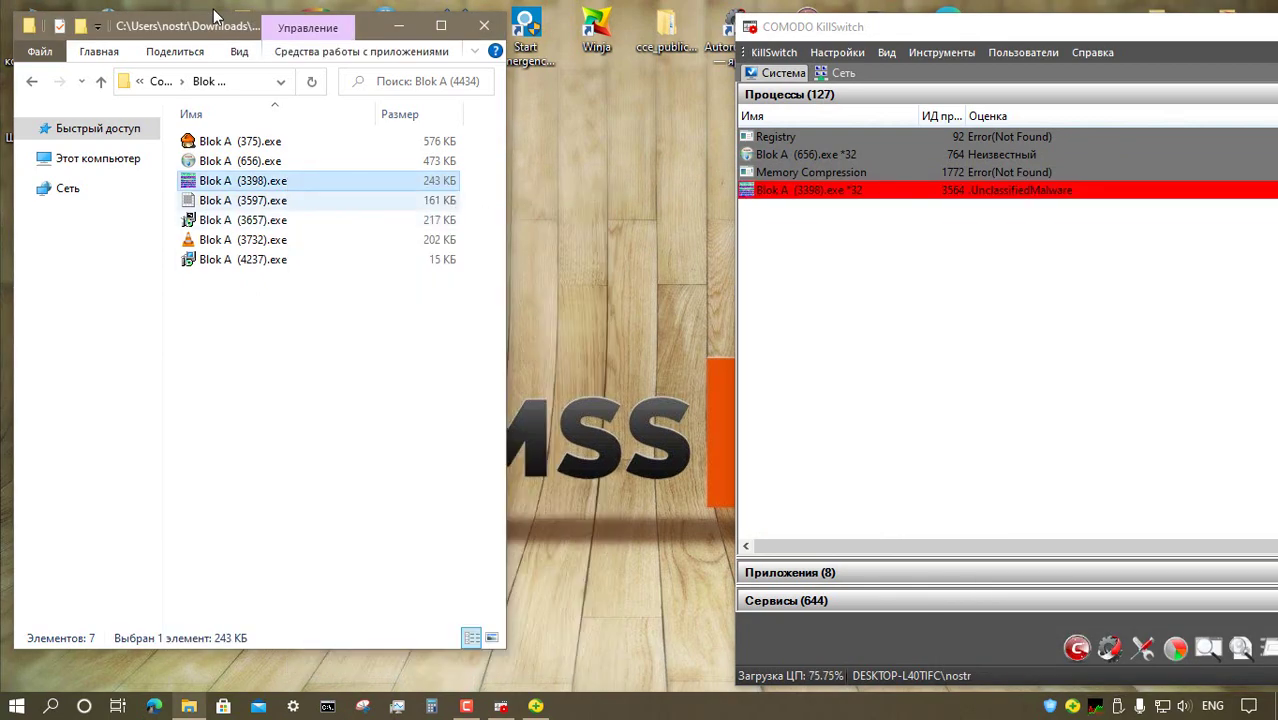
pyautogui.rightClick(275, 198)
pyautogui.press('Return')
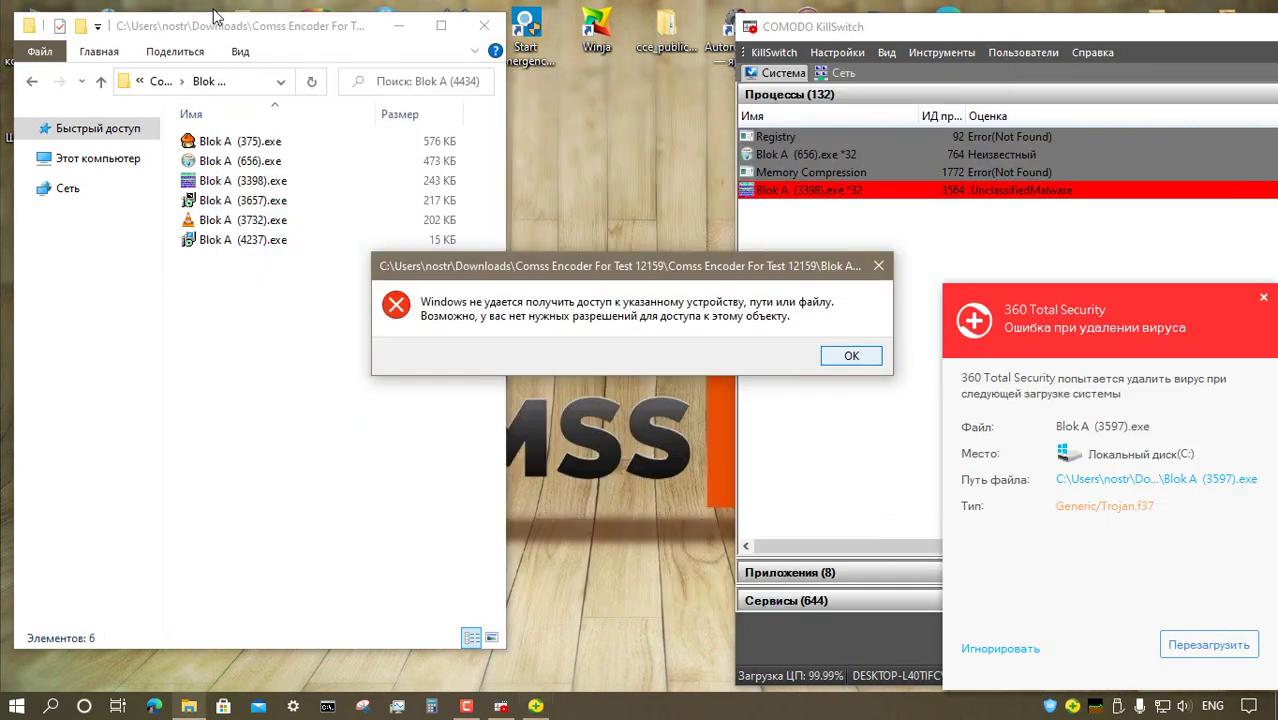
pyautogui.press('Return')
# - Run the Blok A (3657).exe and Blok A (3732).exe samples from the Blok A (4434) folder
pyautogui.press('space')
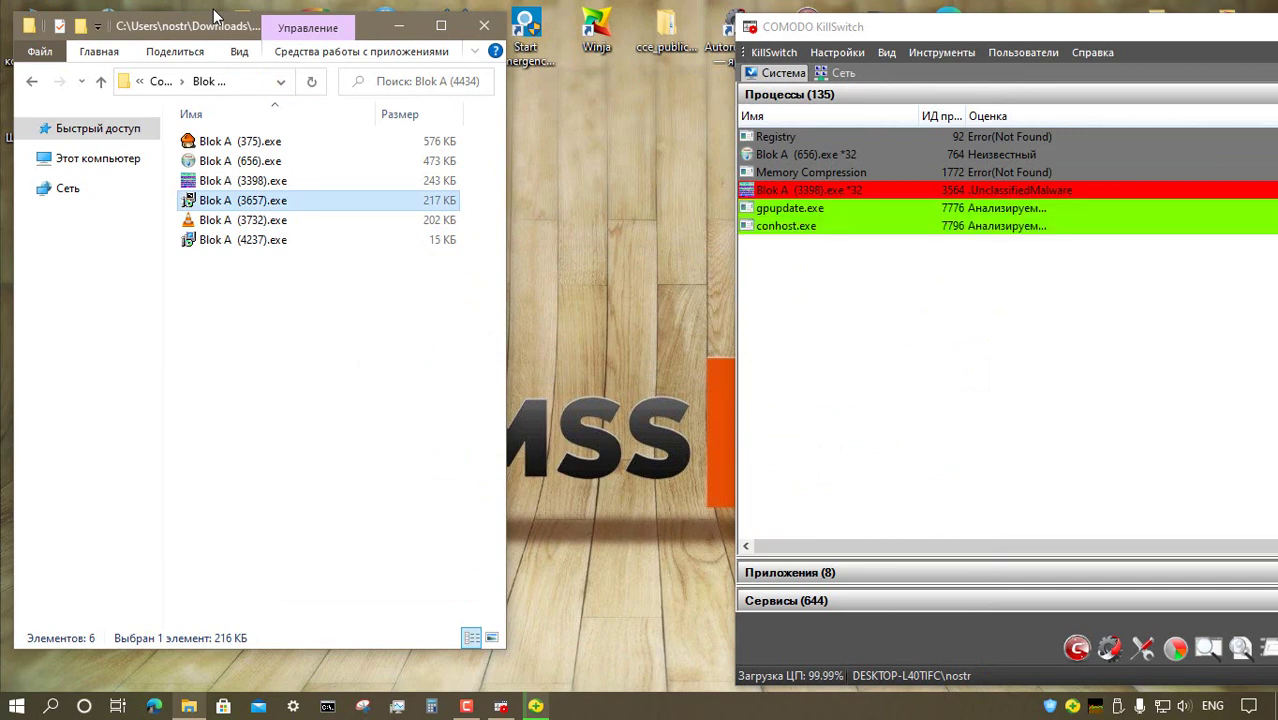
pyautogui.hotkey('shift', 'F10')
pyautogui.press('Return')
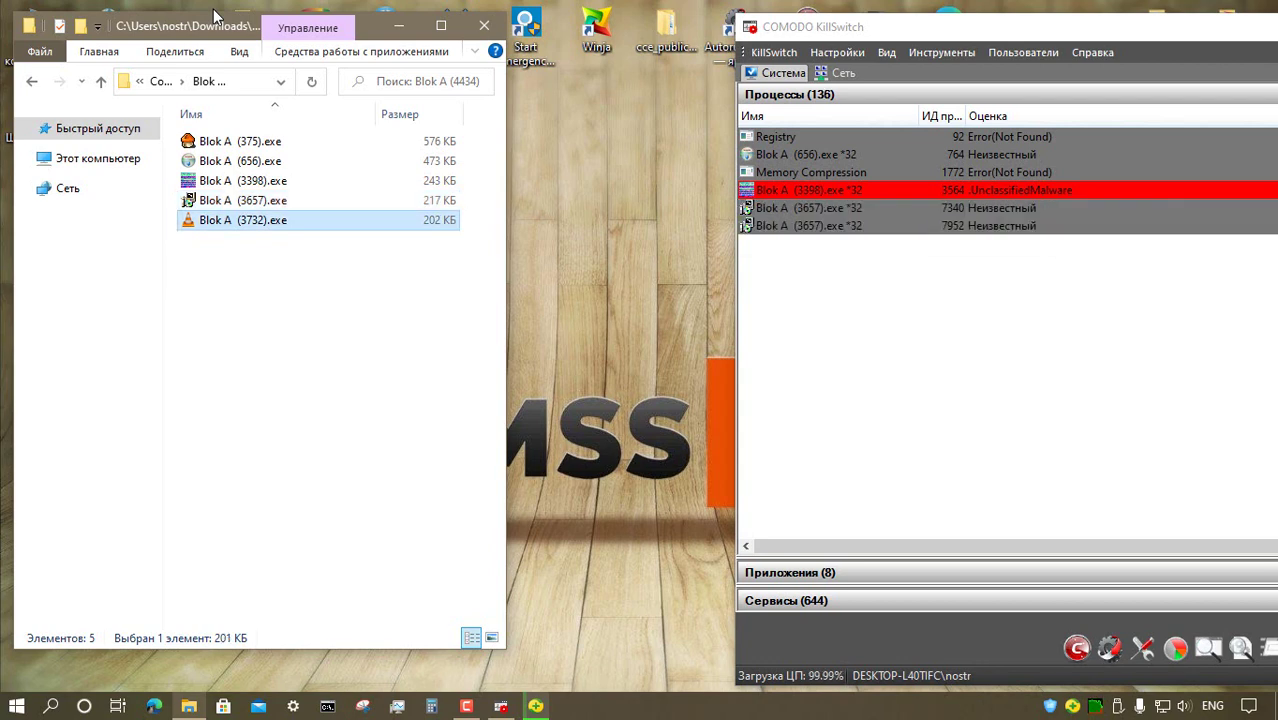
pyautogui.hotkey('shift', 'F10')
pyautogui.press('Return')
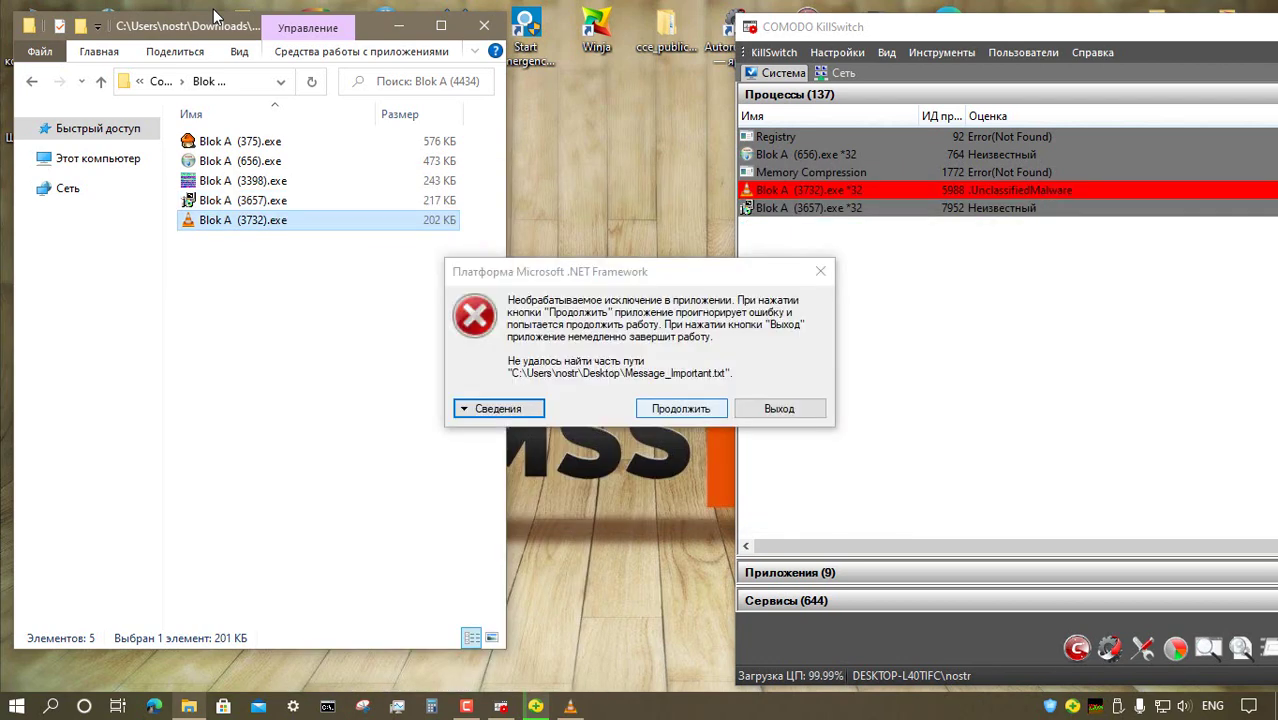
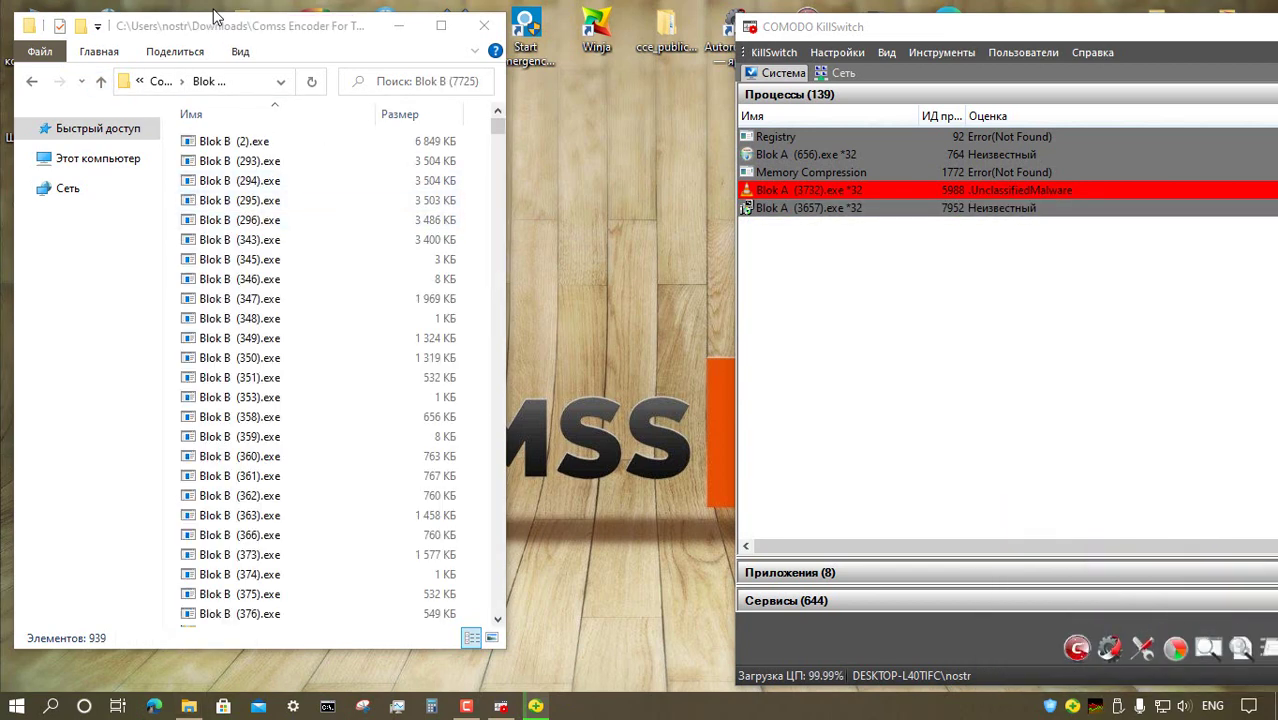
# - Try to run the Blok B (2).exe and Blok B (293).exe samples from the Blok B (7725) folder, dismissing the dialog
pyautogui.hotkey('shift', 'F10')
pyautogui.press('Return')
pyautogui.press('Down')
pyautogui.hotkey('shift', 'F10')
pyautogui.press('Return')
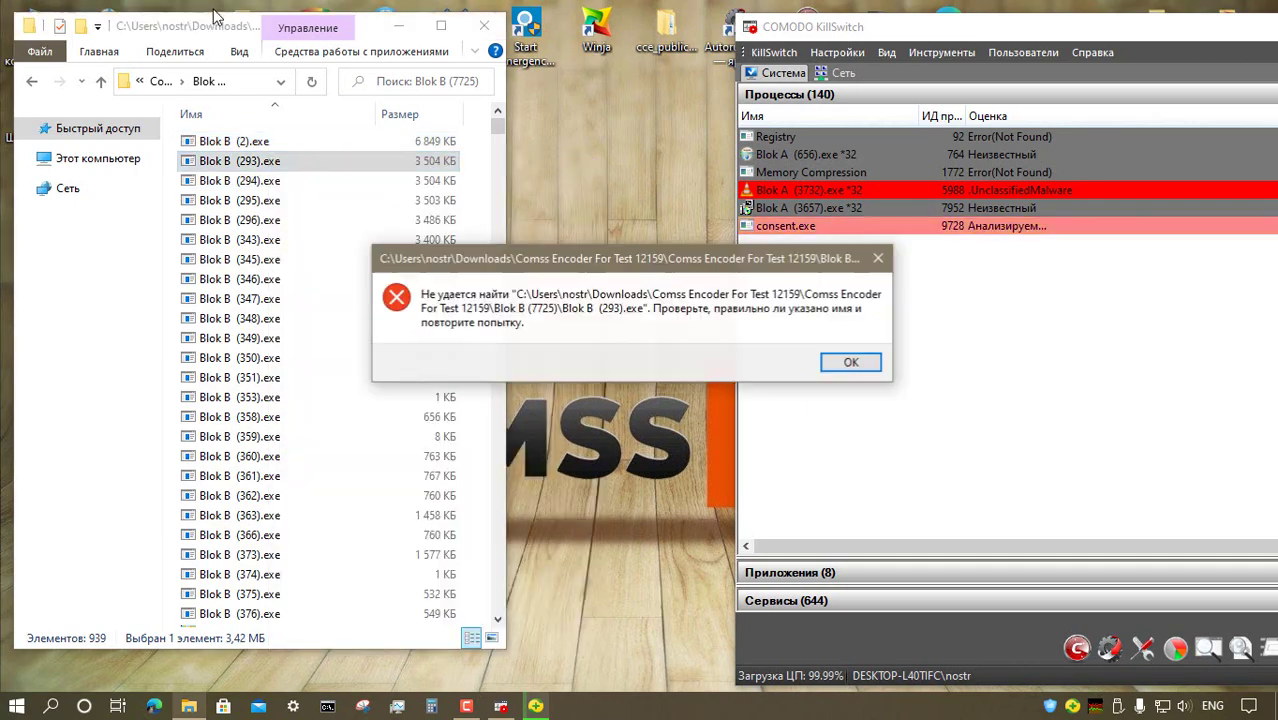
pyautogui.press('Return')
# - Try to run the Blok B (294).exe and Blok B (295).exe samples, dismissing their dialogs
pyautogui.press('Down')
pyautogui.hotkey('shift', 'F10')
pyautogui.press('Return')
pyautogui.press('Return')
pyautogui.press('Down')
pyautogui.hotkey('shift', 'F10')
pyautogui.press('Return')
pyautogui.press('Return')
# - Try to run the Blok B (296).exe and Blok B (343).exe samples from the Blok B (7725) folder
pyautogui.press('Down')
pyautogui.hotkey('shift', 'F10')
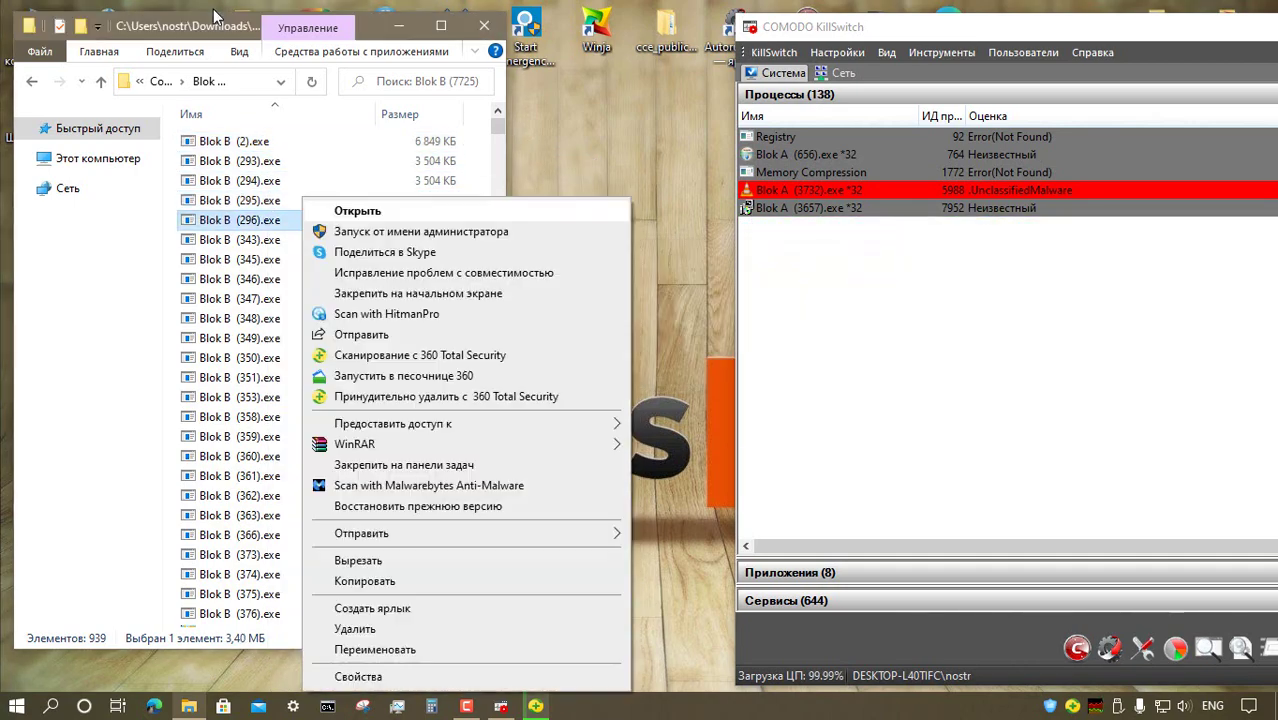
pyautogui.press('Return')
pyautogui.press('Down')
pyautogui.press('Return')
pyautogui.press('Return')
# - Try to run the Blok B (349).exe and Blok B (373).exe samples from the Blok B (7725) folder
pyautogui.press('Down')
pyautogui.press('Down')
pyautogui.press('Down')
pyautogui.hotkey('shift', 'F10')
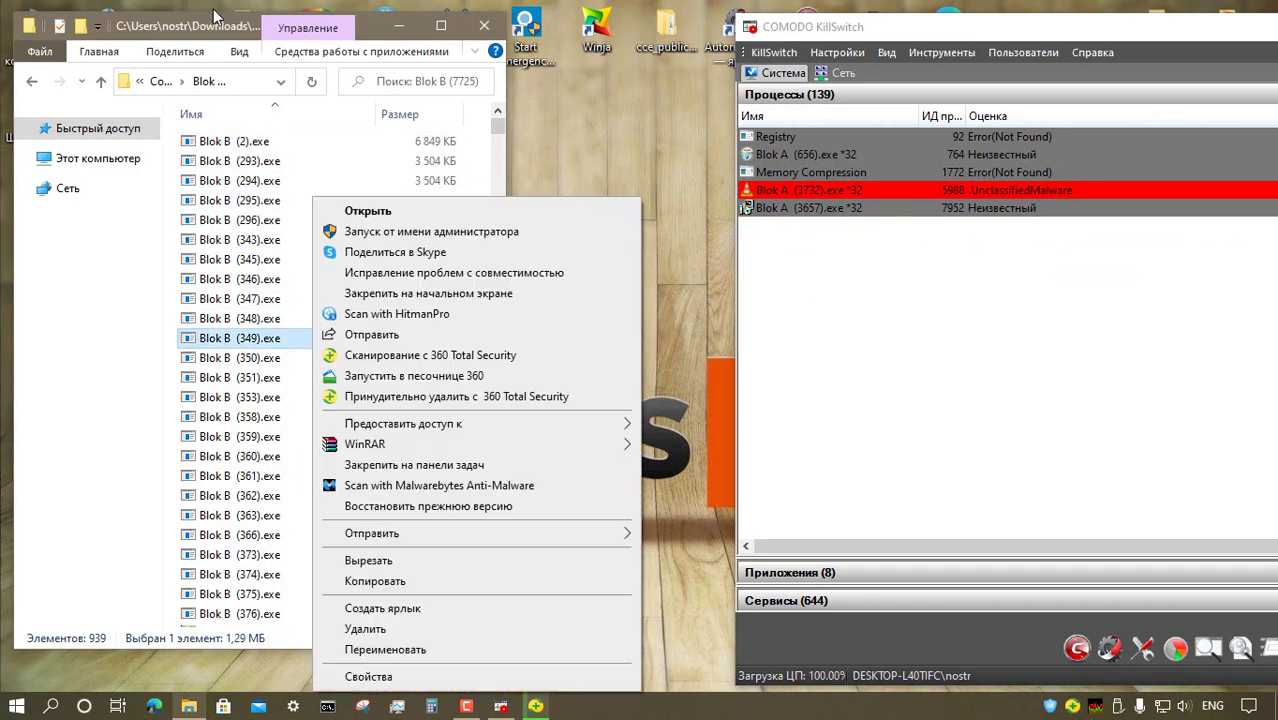
pyautogui.press('Return')
pyautogui.rightClick(356, 513)
pyautogui.click(440, 46)
pyautogui.rightClick(335, 555)
pyautogui.click(420, 88)
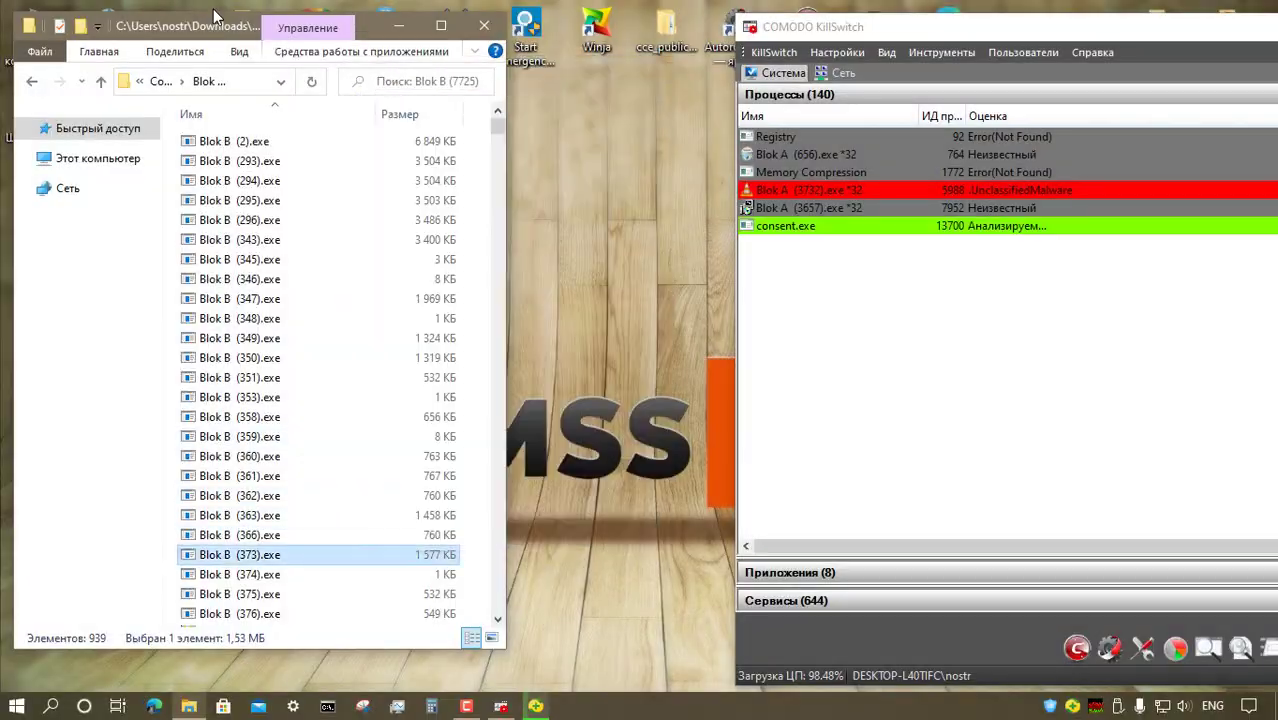
# - Try to run the Blok B (384).exe sample from the Blok B (7725) folder
pyautogui.scroll(-6, 320, 419)
pyautogui.press('Down')
pyautogui.press('Down')
pyautogui.press('Down')
pyautogui.press('Down')
pyautogui.press('Down')
pyautogui.press('Down')
pyautogui.hotkey('shift', 'F10')
pyautogui.press('Return')
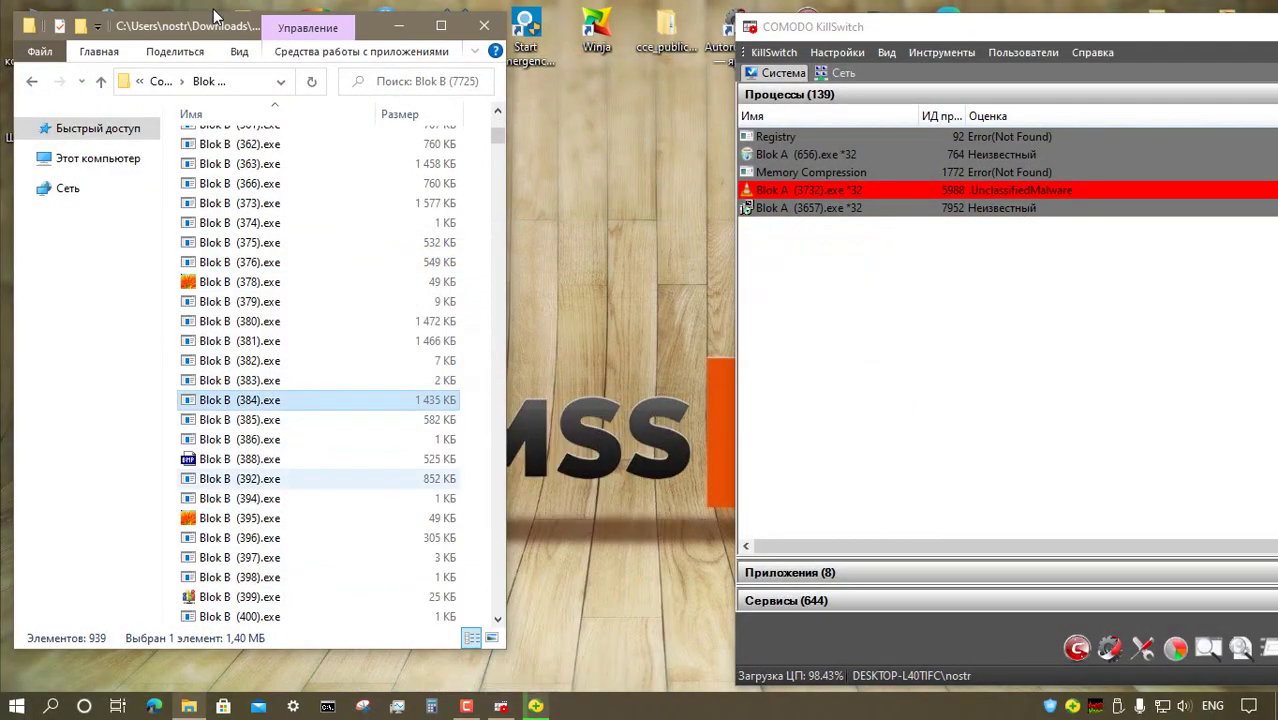
# - Try to run the Blok B (413).exe sample as administrator
pyautogui.press('Down')
pyautogui.press('Down')
pyautogui.press('Down')
pyautogui.press('Down')
pyautogui.press('Down')
pyautogui.press('Down')
pyautogui.press('Down')
pyautogui.press('Down')
pyautogui.press('Down')
pyautogui.press('Down')
pyautogui.press('Down')
pyautogui.press('Down')
pyautogui.press('Down')
pyautogui.press('Down')
pyautogui.press('Down')
pyautogui.press('Down')
pyautogui.press('Down')
pyautogui.press('Down')
pyautogui.press('Down')
pyautogui.press('Down')
pyautogui.press('Down')
pyautogui.press('Down')
pyautogui.press('Down')
pyautogui.press('Return')
pyautogui.press('Return')
pyautogui.press('Up')
pyautogui.hotkey('shift', 'F10')
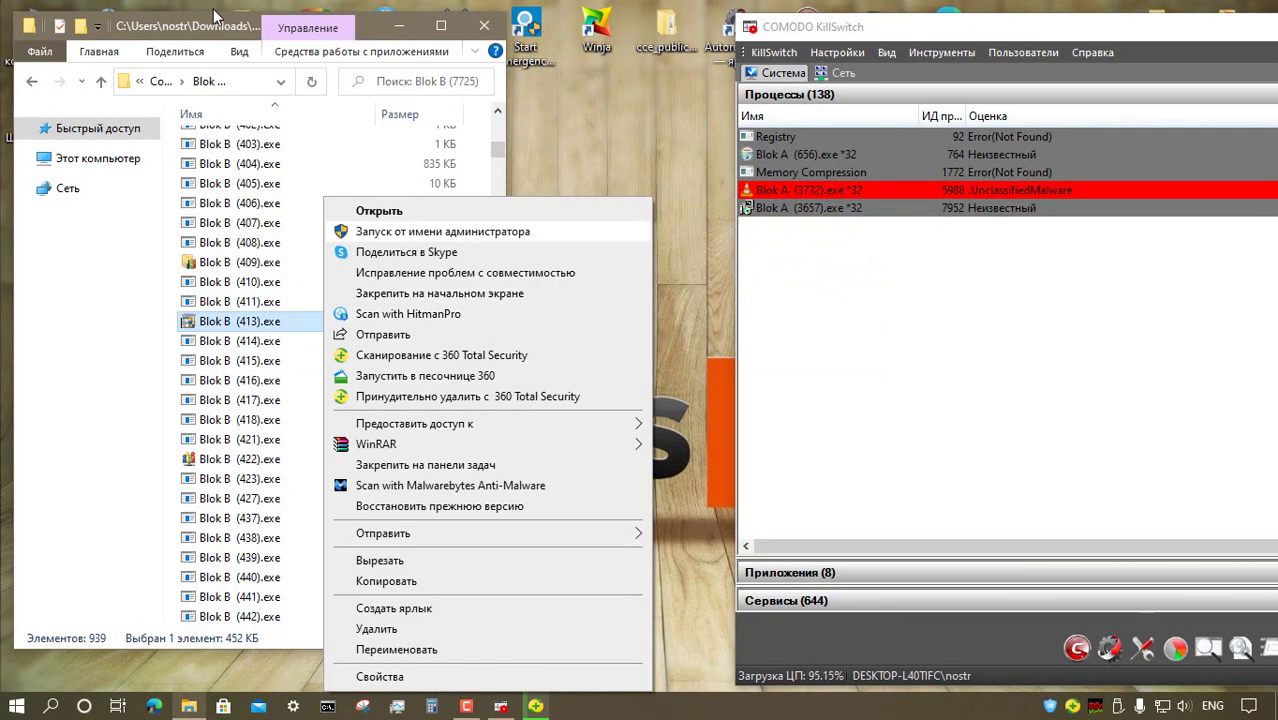
pyautogui.press('Return')
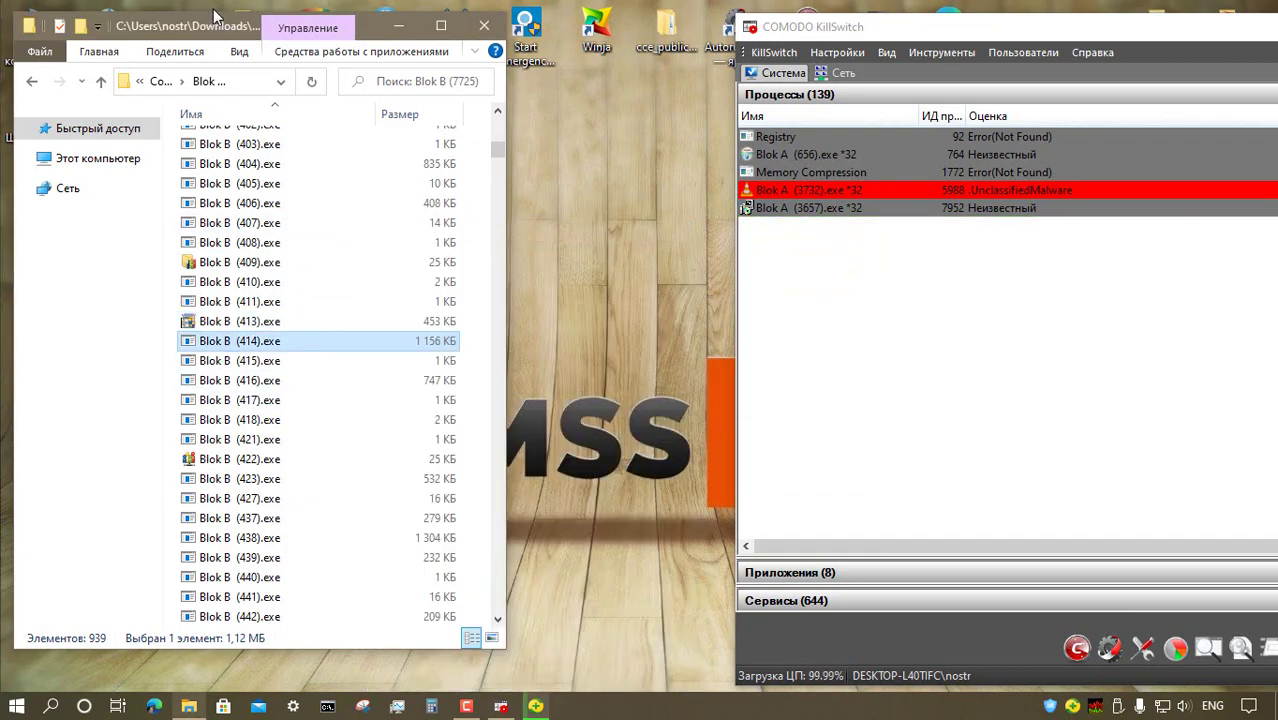
# - Try to run the Blok B (465).exe sample from the same folder
pyautogui.press('Down')
pyautogui.press('Down')
pyautogui.press('Down')
pyautogui.press('Down')
pyautogui.press('Down')
pyautogui.press('Down')
pyautogui.press('Down')
pyautogui.press('Down')
pyautogui.press('Down')
pyautogui.press('Down')
pyautogui.hotkey('shift', 'F10')
pyautogui.press('Return')
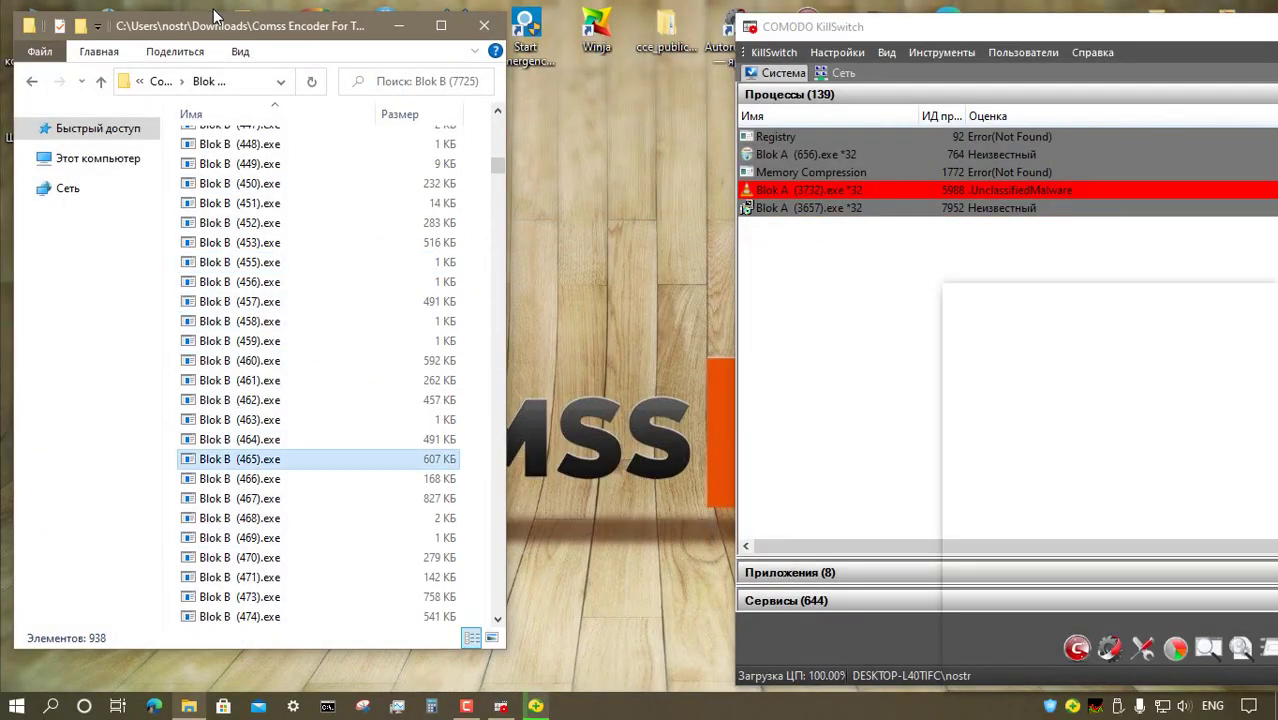
# - Try to run the Blok B (490).exe sample and another sample further down the Blok B (7725) folder
pyautogui.press('Down')
pyautogui.press('Down')
pyautogui.press('Down')
pyautogui.press('Down')
pyautogui.press('Down')
pyautogui.press('Down')
pyautogui.press('Down')
pyautogui.press('Down')
pyautogui.press('Down')
pyautogui.press('Down')
pyautogui.press('Down')
pyautogui.press('Down')
pyautogui.press('Down')
pyautogui.press('Down')
pyautogui.press('Down')
pyautogui.press('Down')
pyautogui.press('Down')
pyautogui.press('Down')
pyautogui.press('Down')
pyautogui.press('Down')
pyautogui.hotkey('shift', 'F10')
pyautogui.press('Return')
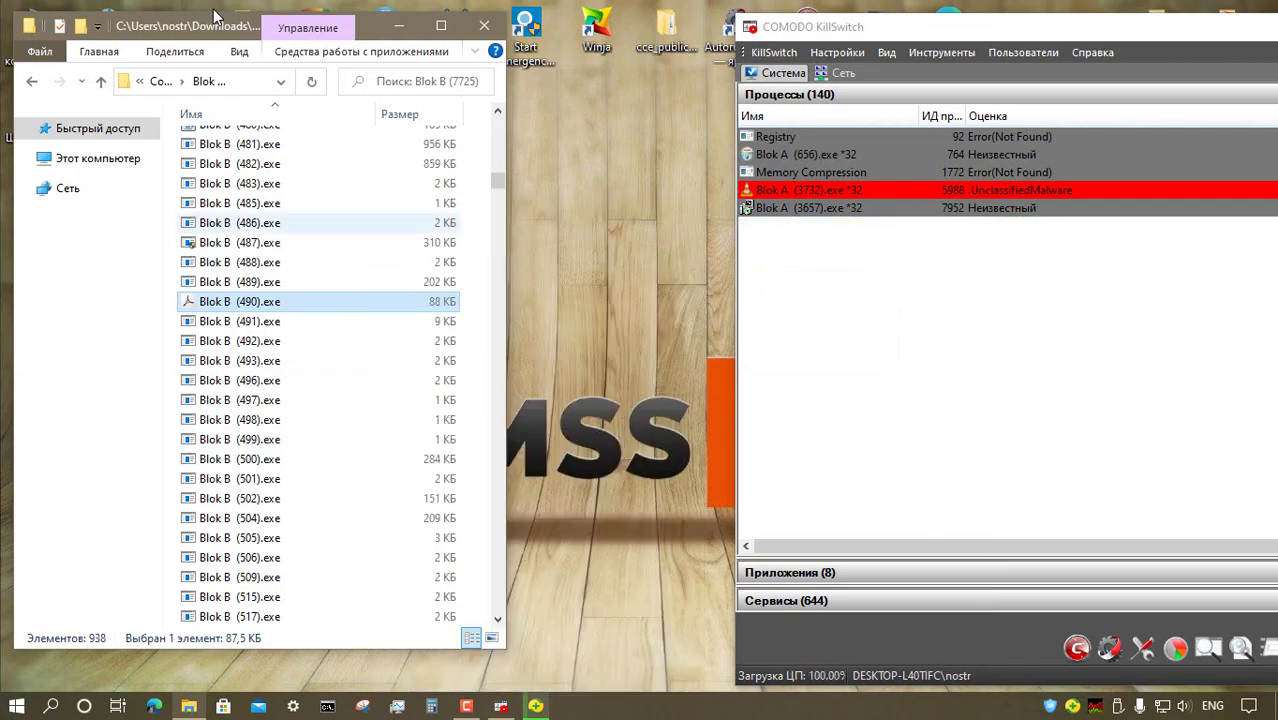
pyautogui.rightClick(288, 243)
pyautogui.click(335, 210)
pyautogui.click(893, 400)
pyautogui.rightClick(335, 514)
pyautogui.click(388, 28)
# - Try to run the Blok B (703).exe sample as administrator
pyautogui.scroll(-11, 320, 301)
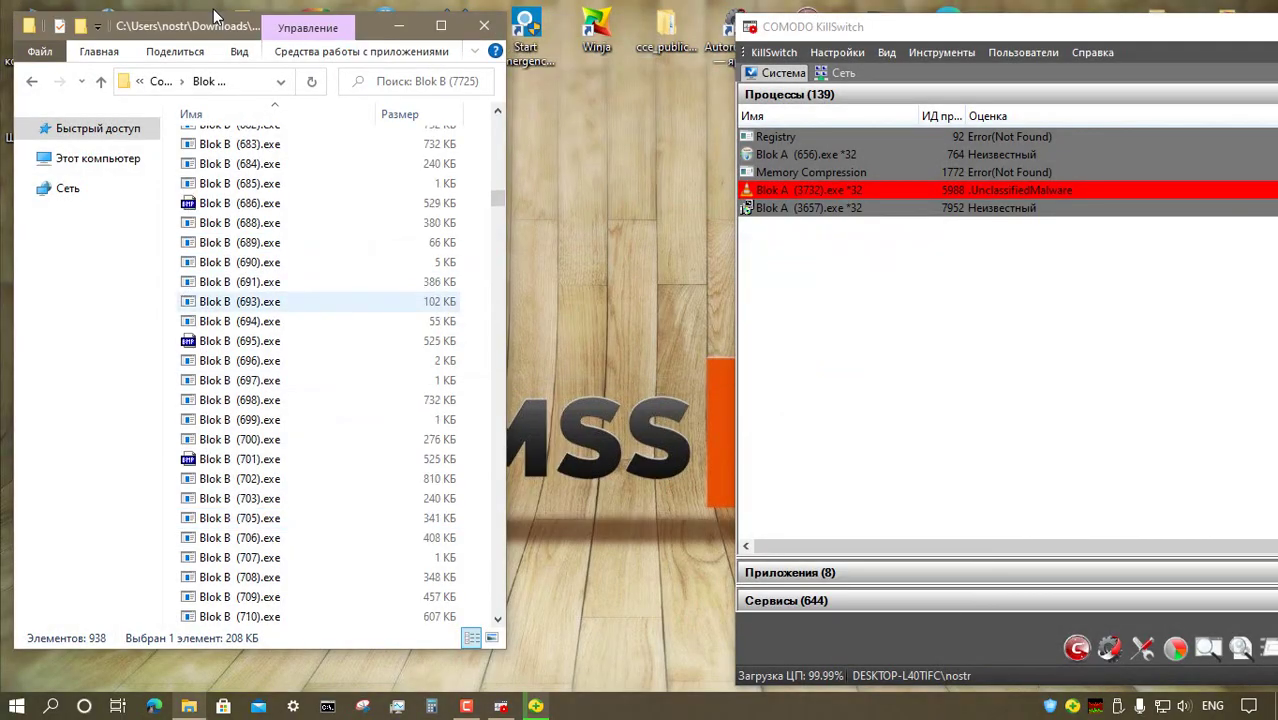
pyautogui.hotkey('shift', 'F10')
pyautogui.press('Return')
pyautogui.press('Return')
pyautogui.press('Down')
pyautogui.press('Down')
pyautogui.press('Down')
pyautogui.press('Down')
pyautogui.press('Down')
pyautogui.press('Down')
pyautogui.press('Down')
pyautogui.press('Down')
pyautogui.press('Down')
pyautogui.press('Down')
pyautogui.hotkey('shift', 'F10')
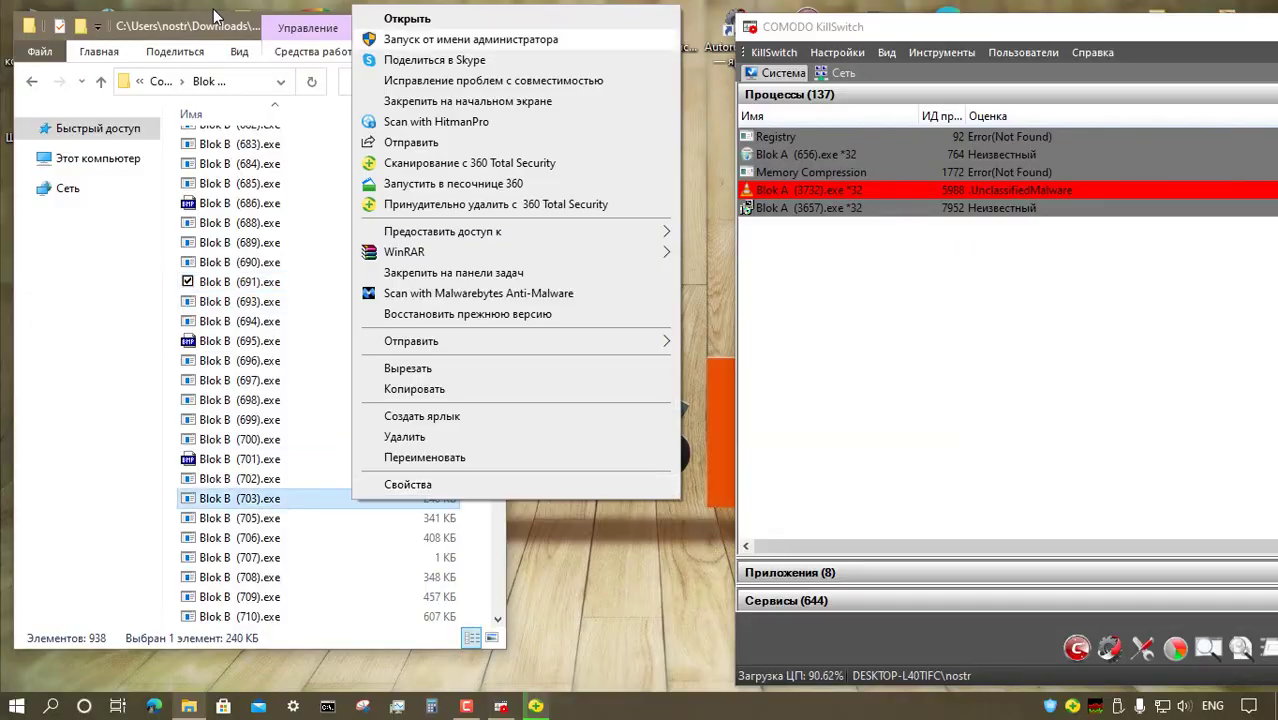
pyautogui.press('Return')
# - Try to run the Blok B (734).exe sample from the Blok B (7725) folder
pyautogui.press('Down')
pyautogui.press('Down')
pyautogui.press('Down')
pyautogui.press('Down')
pyautogui.press('Down')
pyautogui.press('Down')
pyautogui.press('Down')
pyautogui.press('Down')
pyautogui.press('Down')
pyautogui.press('Down')
pyautogui.press('Down')
pyautogui.press('Down')
pyautogui.press('Down')
pyautogui.hotkey('shift', 'F10')
pyautogui.press('Return')
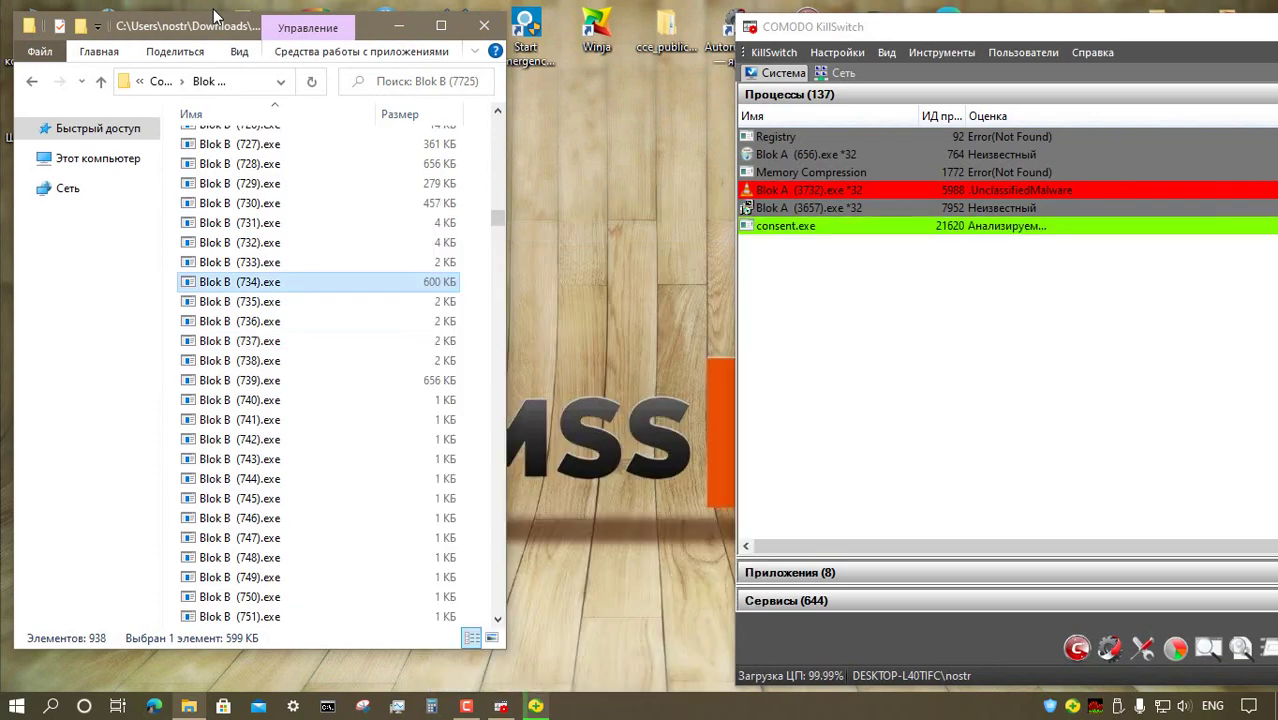
# - Try to run another sample further down the Blok B (7725) folder, between Blok B (734).exe and Blok B (803).exe
pyautogui.press('Down')
pyautogui.press('Down')
pyautogui.press('Down')
pyautogui.press('Down')
pyautogui.press('Down')
pyautogui.press('Down')
pyautogui.press('Down')
pyautogui.press('Down')
pyautogui.press('Down')
pyautogui.press('Down')
pyautogui.press('Down')
pyautogui.press('Down')
pyautogui.press('Down')
pyautogui.press('Down')
pyautogui.press('Down')
pyautogui.press('Down')
pyautogui.press('Down')
pyautogui.press('Down')
pyautogui.press('Down')
pyautogui.press('Down')
pyautogui.hotkey('shift', 'F10')
pyautogui.press('Return')
# - Run the Blok B (824).exe sample and dismiss its Microsoft Visual C++ 2017 Redistributable setup window
pyautogui.press('Down')
pyautogui.press('Down')
pyautogui.press('Down')
pyautogui.press('Down')
pyautogui.press('Down')
pyautogui.press('Down')
pyautogui.press('Down')
pyautogui.press('Down')
pyautogui.press('Down')
pyautogui.press('Down')
pyautogui.press('Down')
pyautogui.press('Down')
pyautogui.press('Down')
pyautogui.press('Down')
pyautogui.press('Down')
pyautogui.press('Down')
pyautogui.press('Down')
pyautogui.press('Down')
pyautogui.press('Down')
pyautogui.press('Down')
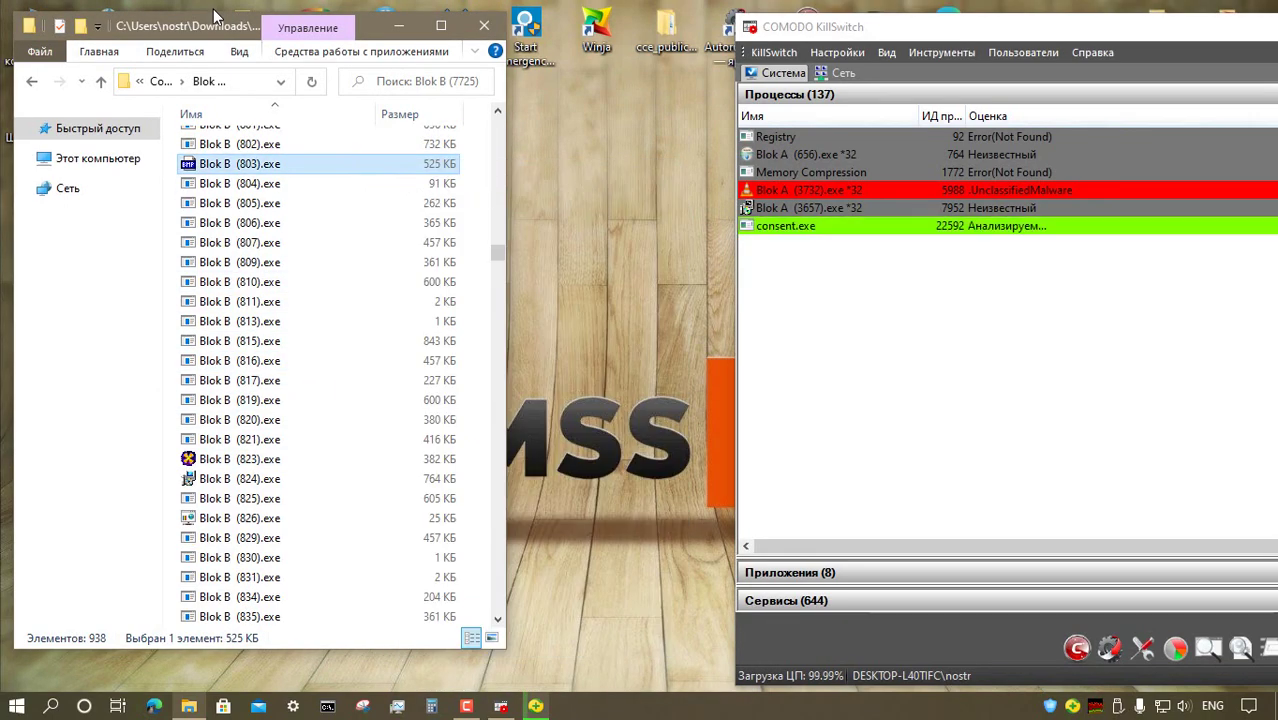
pyautogui.press('Down')
pyautogui.press('Down')
pyautogui.press('Down')
pyautogui.press('Down')
pyautogui.press('Down')
pyautogui.press('Down')
pyautogui.press('Down')
pyautogui.press('Down')
pyautogui.press('Down')
pyautogui.press('Down')
pyautogui.press('Down')
pyautogui.press('Down')
pyautogui.press('Down')
pyautogui.press('Down')
pyautogui.press('Down')
pyautogui.hotkey('shift', 'F10')
pyautogui.press('Return')
pyautogui.press('Down')
pyautogui.press('Return')
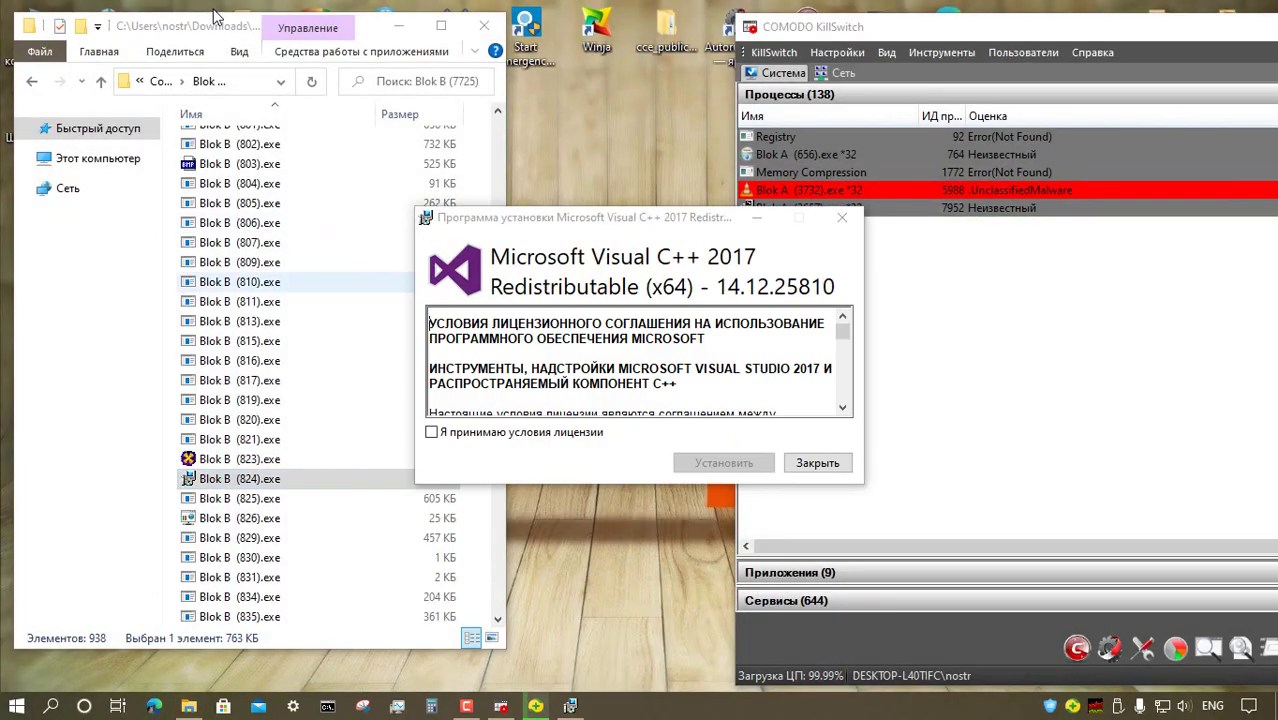
pyautogui.press('Escape')
# - Try to run the Blok B (865).exe sample from the Blok B (7725) folder
pyautogui.press('Down')
pyautogui.press('Down')
pyautogui.press('Down')
pyautogui.press('Down')
pyautogui.press('Down')
pyautogui.press('Down')
pyautogui.press('Down')
pyautogui.press('Down')
pyautogui.press('Down')
pyautogui.press('Down')
pyautogui.press('Down')
pyautogui.press('Down')
pyautogui.press('Down')
pyautogui.press('Down')
pyautogui.press('Down')
pyautogui.press('Down')
pyautogui.press('Down')
pyautogui.press('Down')
pyautogui.press('Down')
pyautogui.press('Down')
pyautogui.hotkey('shift', 'F10')
pyautogui.press('Return')
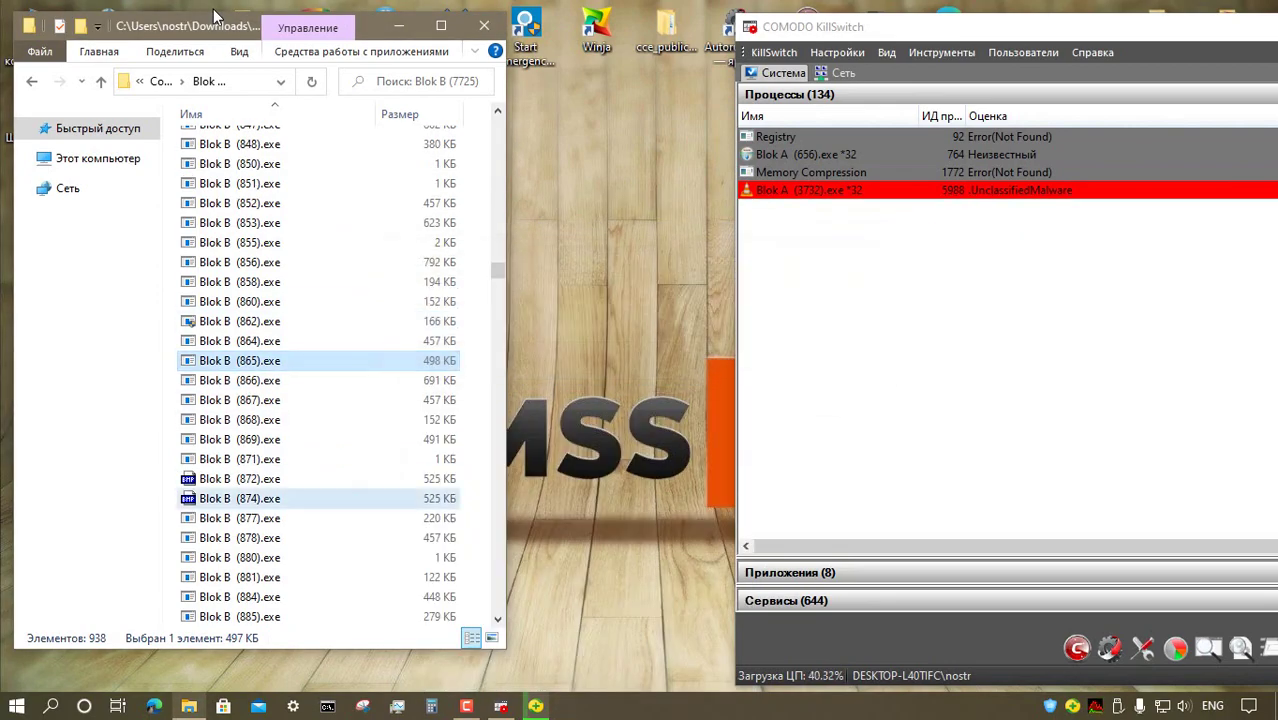
pyautogui.press('Escape')
# - Try to run the Blok B (959).exe sample from the Blok B (7725) folder
pyautogui.press('Down')
pyautogui.press('Down')
pyautogui.press('Down')
pyautogui.press('Down')
pyautogui.press('Down')
pyautogui.press('Down')
pyautogui.press('Down')
pyautogui.press('Down')
pyautogui.press('Down')
pyautogui.press('Down')
pyautogui.press('Down')
pyautogui.press('Down')
pyautogui.press('Down')
pyautogui.press('Down')
pyautogui.press('Down')
pyautogui.press('Down')
pyautogui.press('Down')
pyautogui.press('Down')
pyautogui.press('Down')
pyautogui.press('Down')
pyautogui.hotkey('shift', 'F10')
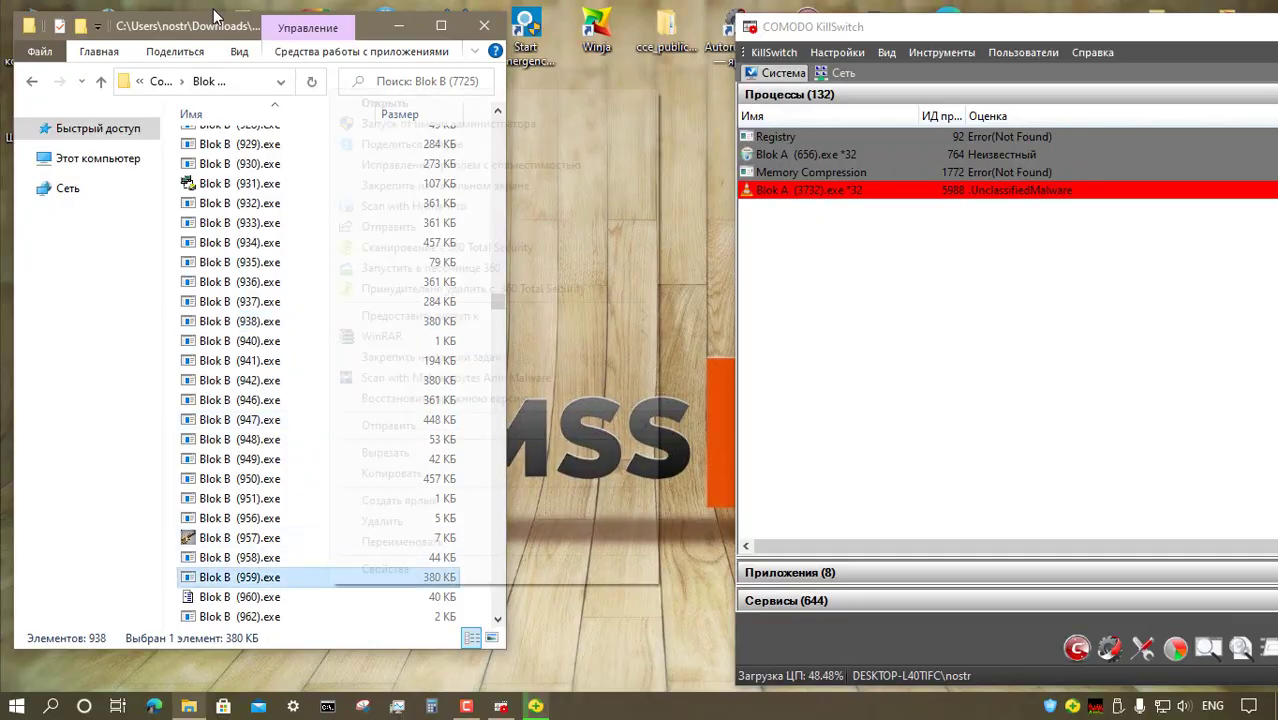
pyautogui.press('Return')
# - Try to run another sample located between Blok B (959).exe and Blok B (1042).exe in the same folder
pyautogui.press('Down')
pyautogui.press('Down')
pyautogui.press('Down')
pyautogui.press('Down')
pyautogui.press('Down')
pyautogui.press('Down')
pyautogui.press('Down')
pyautogui.press('Down')
pyautogui.press('Down')
pyautogui.press('Down')
pyautogui.hotkey('shift', 'F10')
pyautogui.press('Return')
# - Try to run the Blok B (1432).exe sample further down the Blok B (7725) folder
pyautogui.press('Down')
pyautogui.press('Down')
pyautogui.press('Down')
pyautogui.press('Down')
pyautogui.press('Down')
pyautogui.press('Down')
pyautogui.press('Down')
pyautogui.press('Down')
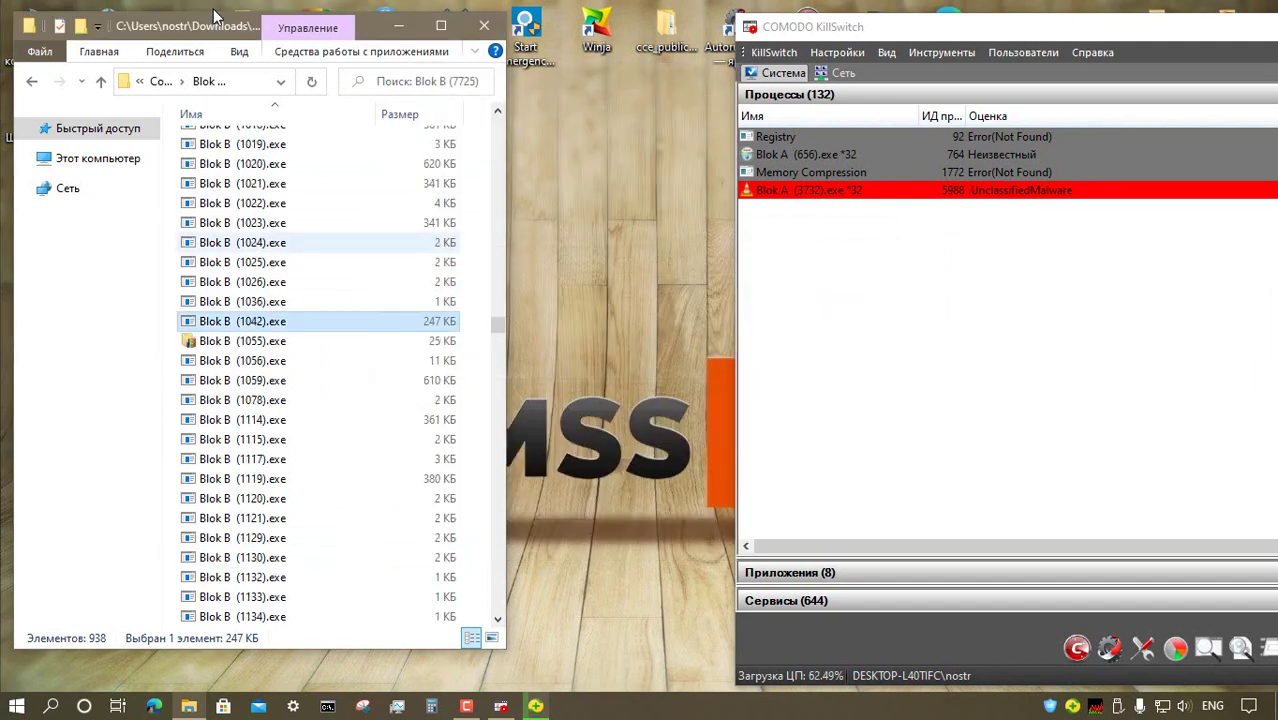
pyautogui.scroll(-12, 243, 321)
pyautogui.rightClick(243, 400)
pyautogui.scroll(-9, 243, 301)
pyautogui.scroll(-5, 243, 301)
pyautogui.rightClick(243, 479)
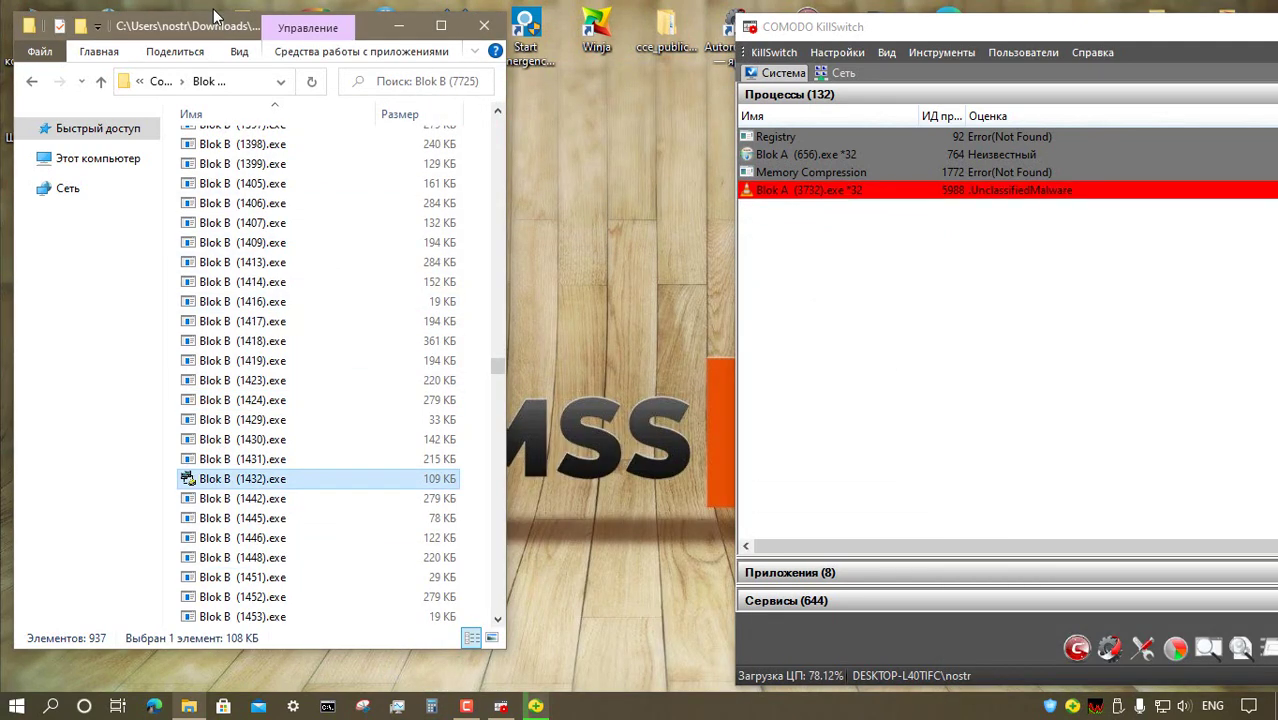
pyautogui.press('Return')
pyautogui.press('Escape')
# - Try to run the Blok B (1725).exe sample farther down the Blok B (7725) folder
pyautogui.press('Down')
pyautogui.press('Down')
pyautogui.press('Down')
pyautogui.press('Down')
pyautogui.press('Down')
pyautogui.press('Down')
pyautogui.press('Down')
pyautogui.press('Down')
pyautogui.press('Down')
pyautogui.press('Down')
pyautogui.press('Down')
pyautogui.press('Down')
pyautogui.press('Down')
pyautogui.press('Down')
pyautogui.press('Down')
pyautogui.press('Down')
pyautogui.press('Down')
pyautogui.press('Down')
pyautogui.press('Down')
pyautogui.press('Down')
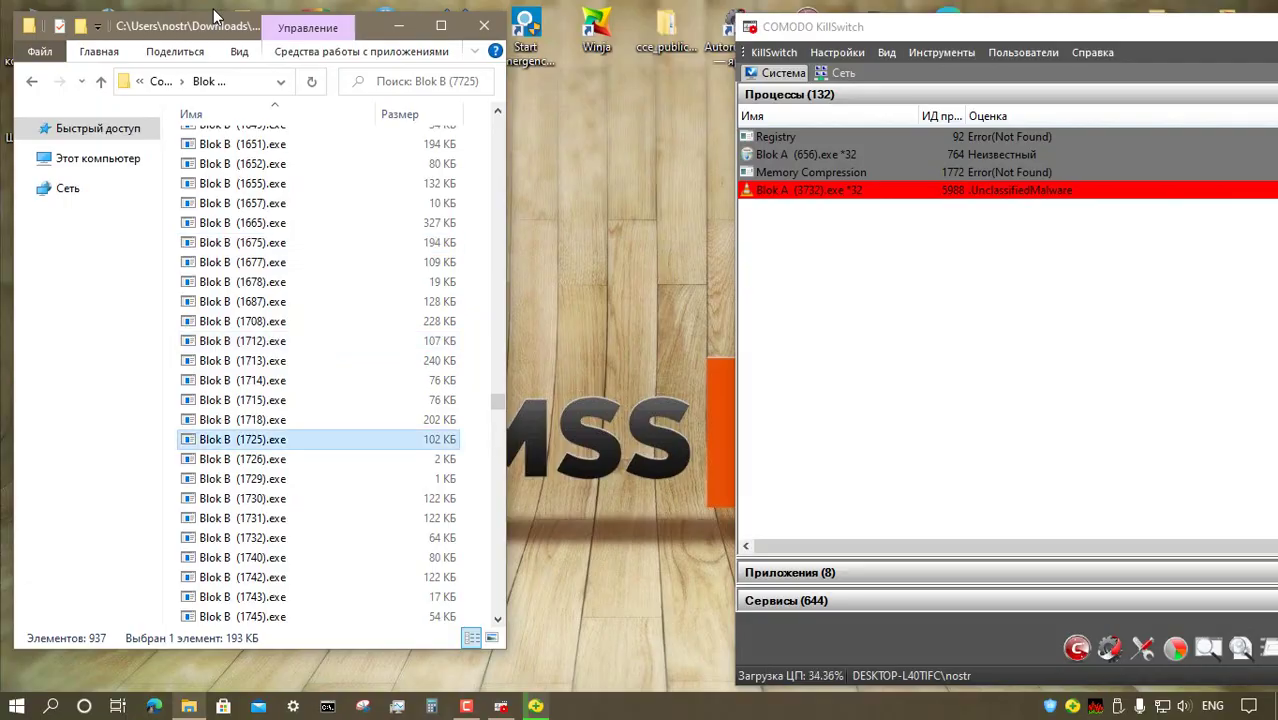
pyautogui.press('Return')
pyautogui.press('Escape')
# - Find the Blok B (2889).exe sample farther down the folder and try to run it as administrator
pyautogui.press('Down')
pyautogui.press('Down')
pyautogui.press('Down')
pyautogui.press('Down')
pyautogui.press('Down')
pyautogui.press('Down')
pyautogui.press('Down')
pyautogui.press('Down')
pyautogui.press('Down')
pyautogui.press('Down')
pyautogui.press('Down')
pyautogui.press('Down')
pyautogui.press('Down')
pyautogui.press('Down')
pyautogui.press('Down')
pyautogui.press('Down')
pyautogui.press('Down')
pyautogui.press('Down')
pyautogui.press('Down')
pyautogui.press('Down')
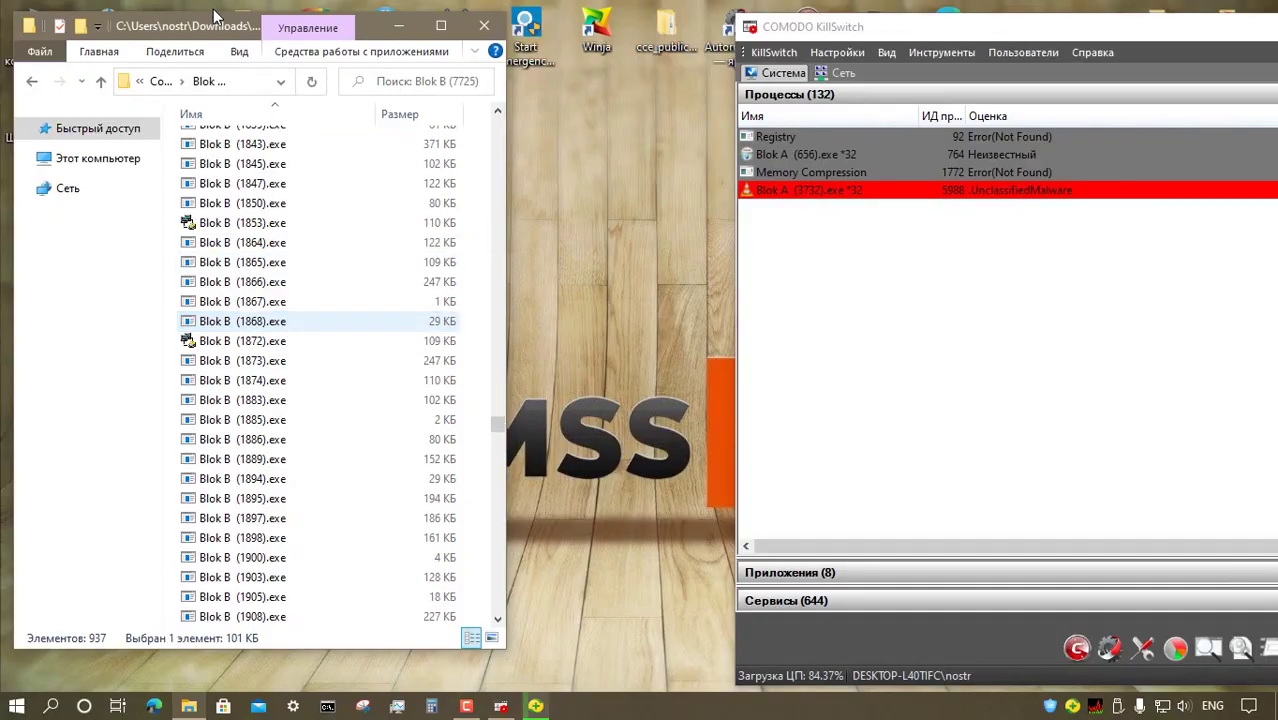
pyautogui.press('Down')
pyautogui.press('Down')
pyautogui.press('Down')
pyautogui.press('Down')
pyautogui.press('Down')
pyautogui.press('Down')
pyautogui.press('Down')
pyautogui.press('Down')
pyautogui.press('Down')
pyautogui.press('Down')
pyautogui.press('Down')
pyautogui.press('Down')
pyautogui.press('Down')
pyautogui.press('Down')
pyautogui.press('Down')
pyautogui.press('Down')
pyautogui.press('Down')
pyautogui.press('Down')
pyautogui.press('Down')
pyautogui.press('Down')
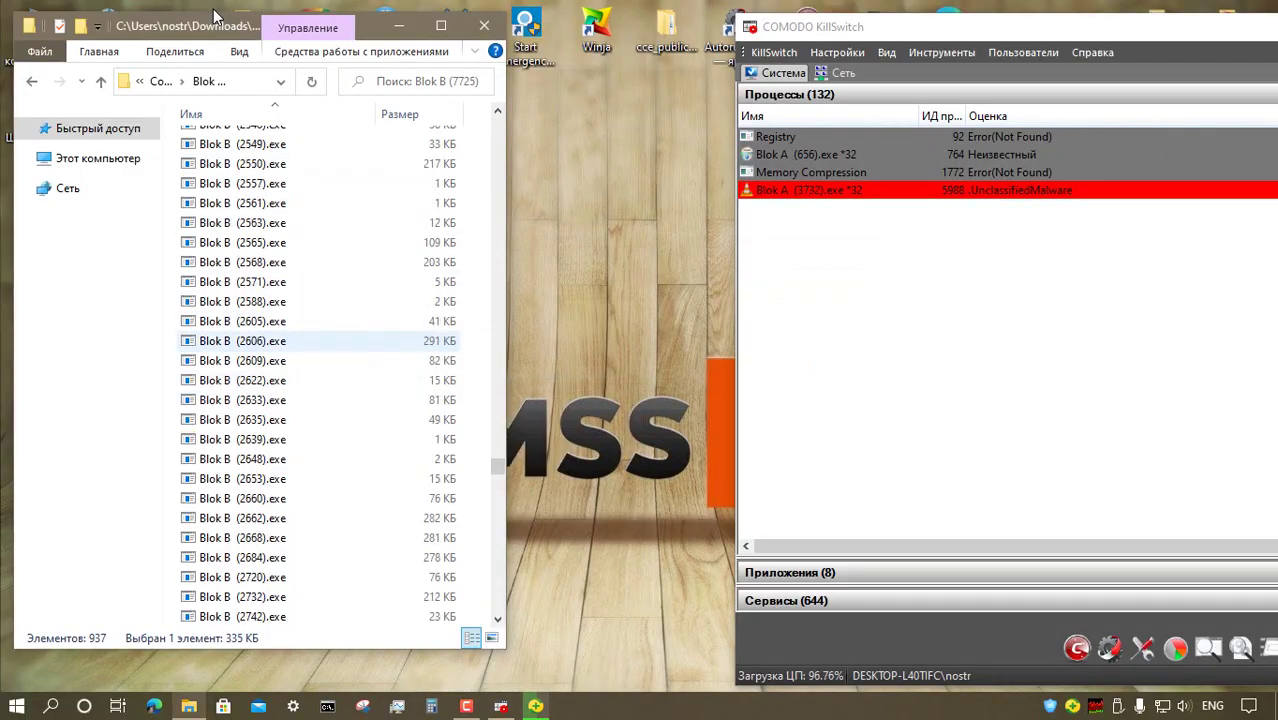
pyautogui.scroll(-13, 378, 438)
pyautogui.rightClick(377, 419)
pyautogui.click(400, 231)
# - Try to run a sample between Blok B (2966).exe and Blok B (3445).exe, followed by Blok B (3445).exe itself
pyautogui.scroll(-16, 380, 340)
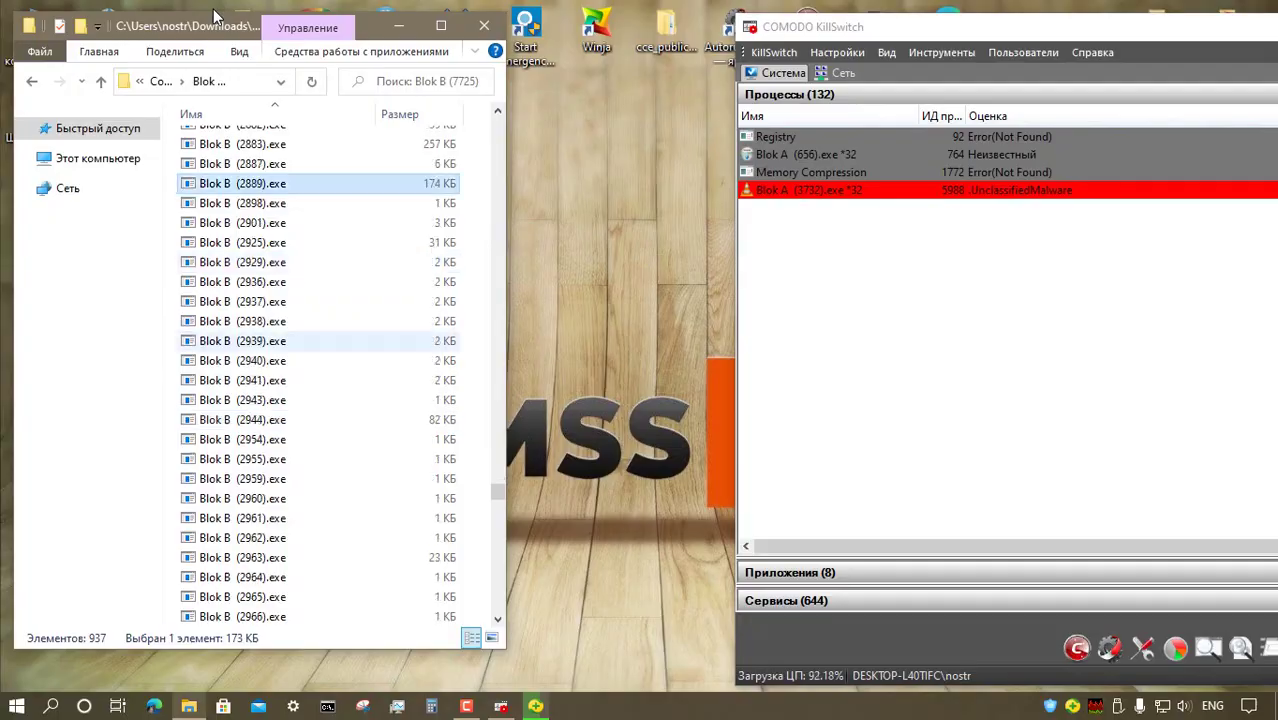
pyautogui.rightClick(389, 321)
pyautogui.click(405, 231)
pyautogui.scroll(-13, 385, 338)
pyautogui.rightClick(381, 163)
pyautogui.click(400, 198)
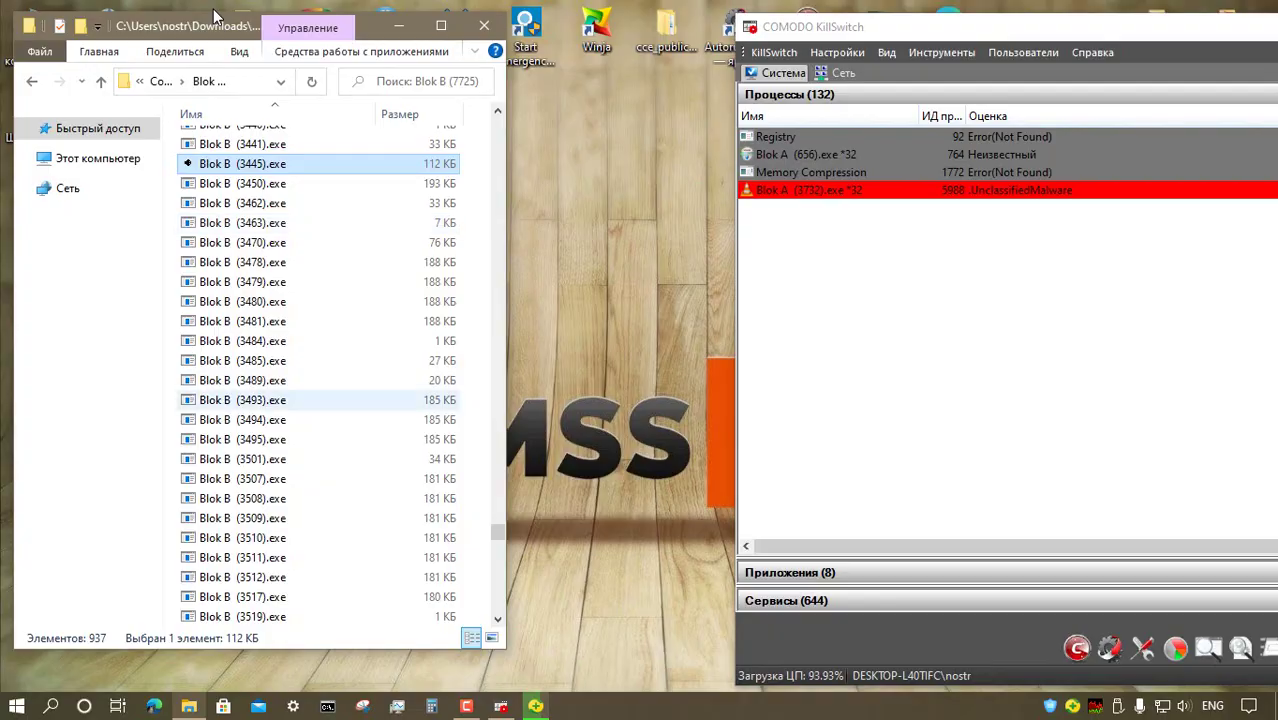
# - Try to run another sample located between Blok B (3445).exe and Blok B (3589).exe as administrator
pyautogui.rightClick(384, 419)
pyautogui.click(402, 231)
pyautogui.press('Down')
pyautogui.press('Down')
pyautogui.press('Down')
pyautogui.press('Down')
pyautogui.press('Down')
pyautogui.press('Down')
pyautogui.press('Down')
pyautogui.press('Menu')
pyautogui.press('Escape')
# - Try to run the Blok B (3589).exe sample as administrator
pyautogui.press('Down')
pyautogui.press('Down')
pyautogui.press('Down')
pyautogui.press('Down')
pyautogui.press('Down')
pyautogui.press('Down')
pyautogui.press('Down')
pyautogui.press('Down')
pyautogui.press('Down')
pyautogui.press('Down')
pyautogui.press('Down')
pyautogui.press('Down')
pyautogui.press('Down')
pyautogui.press('Down')
pyautogui.press('Menu')
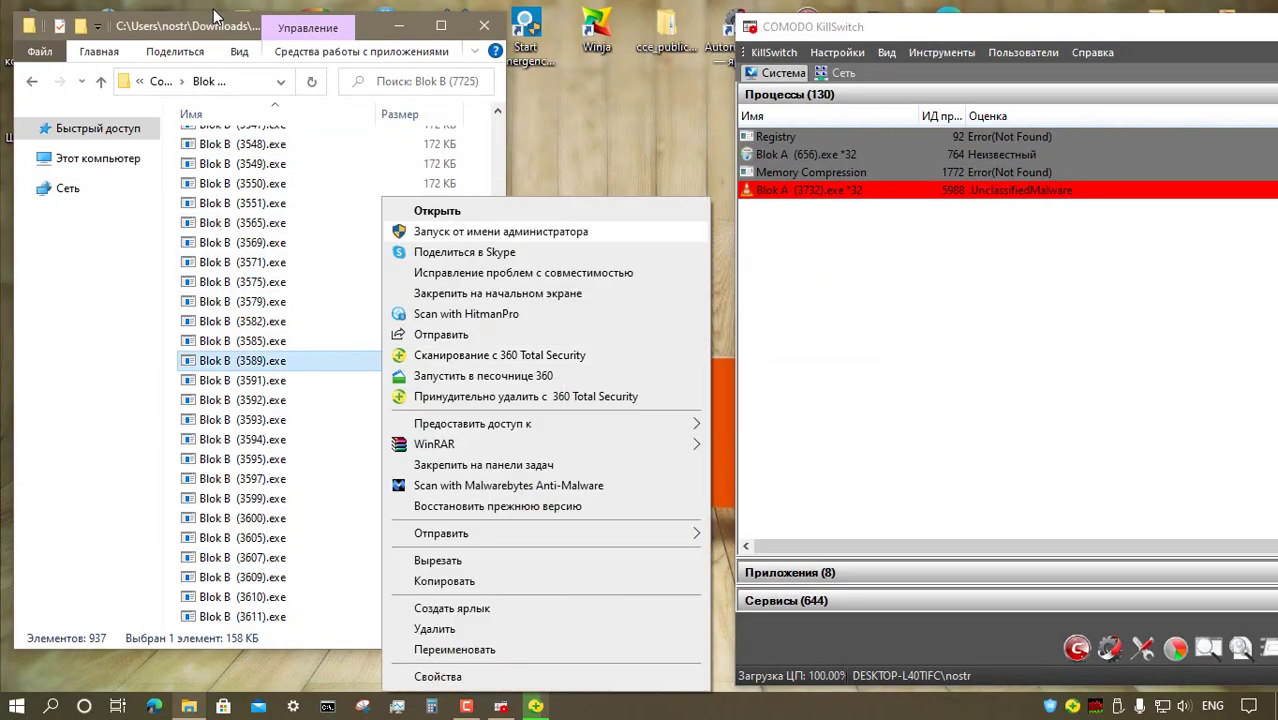
pyautogui.press('Escape')
# - Try to run another sample located between Blok B (3611).exe and Blok B (3810).exe in the same folder
pyautogui.press('Down')
pyautogui.press('Down')
pyautogui.press('Down')
pyautogui.press('Down')
pyautogui.press('Down')
pyautogui.press('Down')
pyautogui.press('Down')
pyautogui.press('Down')
pyautogui.press('Down')
pyautogui.press('Down')
pyautogui.press('Down')
pyautogui.press('Down')
pyautogui.press('Down')
pyautogui.press('Down')
pyautogui.press('Down')
pyautogui.press('Down')
pyautogui.press('Down')
pyautogui.press('Down')
pyautogui.press('Down')
pyautogui.press('Down')
pyautogui.press('Down')
pyautogui.press('Down')
pyautogui.press('Down')
pyautogui.press('Down')
pyautogui.press('Down')
pyautogui.press('Down')
pyautogui.press('Down')
pyautogui.press('Down')
pyautogui.press('Menu')
pyautogui.press('Escape')
# - Try to run the Blok B (4042).exe sample as administrator near the end of the folder
pyautogui.press('Down')
pyautogui.press('Down')
pyautogui.press('Down')
pyautogui.press('Down')
pyautogui.press('Down')
pyautogui.press('Down')
pyautogui.press('Down')
pyautogui.press('Down')
pyautogui.press('Down')
pyautogui.press('Down')
pyautogui.press('Down')
pyautogui.press('Down')
pyautogui.press('Down')
pyautogui.press('Down')
pyautogui.press('Down')
pyautogui.press('Down')
pyautogui.press('Down')
pyautogui.press('Down')
pyautogui.press('Down')
pyautogui.press('Down')
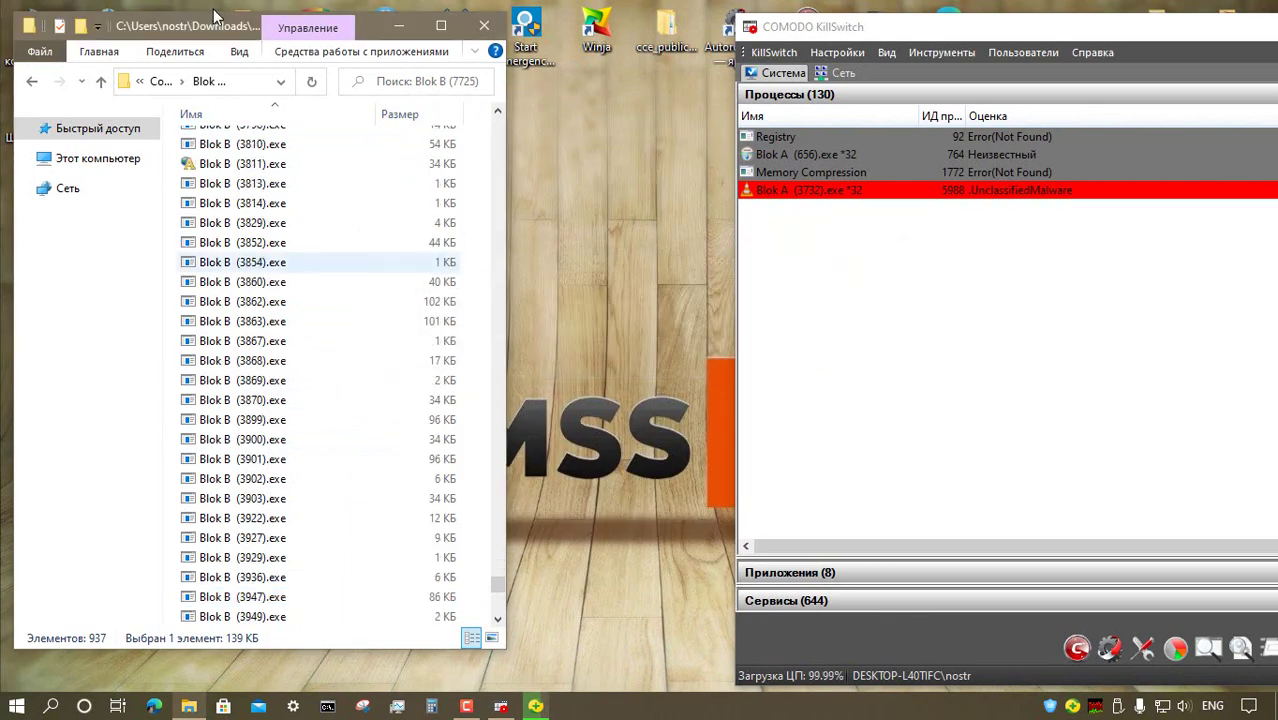
pyautogui.scroll(-7, 369, 360)
pyautogui.rightClick(369, 360)
pyautogui.click(402, 231)
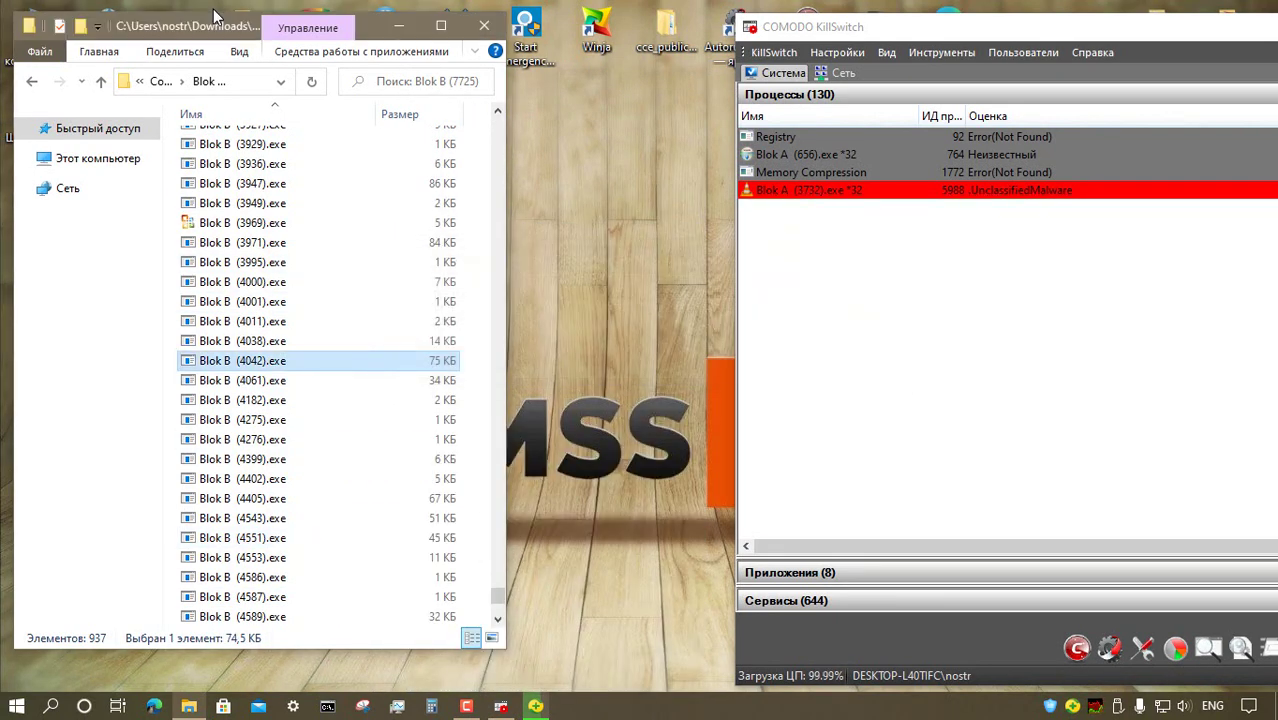
# - Try to run one more sample near the end of the Blok B (7725) folder and leave that folder
pyautogui.scroll(-5, 378, 340)
pyautogui.rightClick(378, 321)
pyautogui.press('Escape')
pyautogui.press('BackSpace')
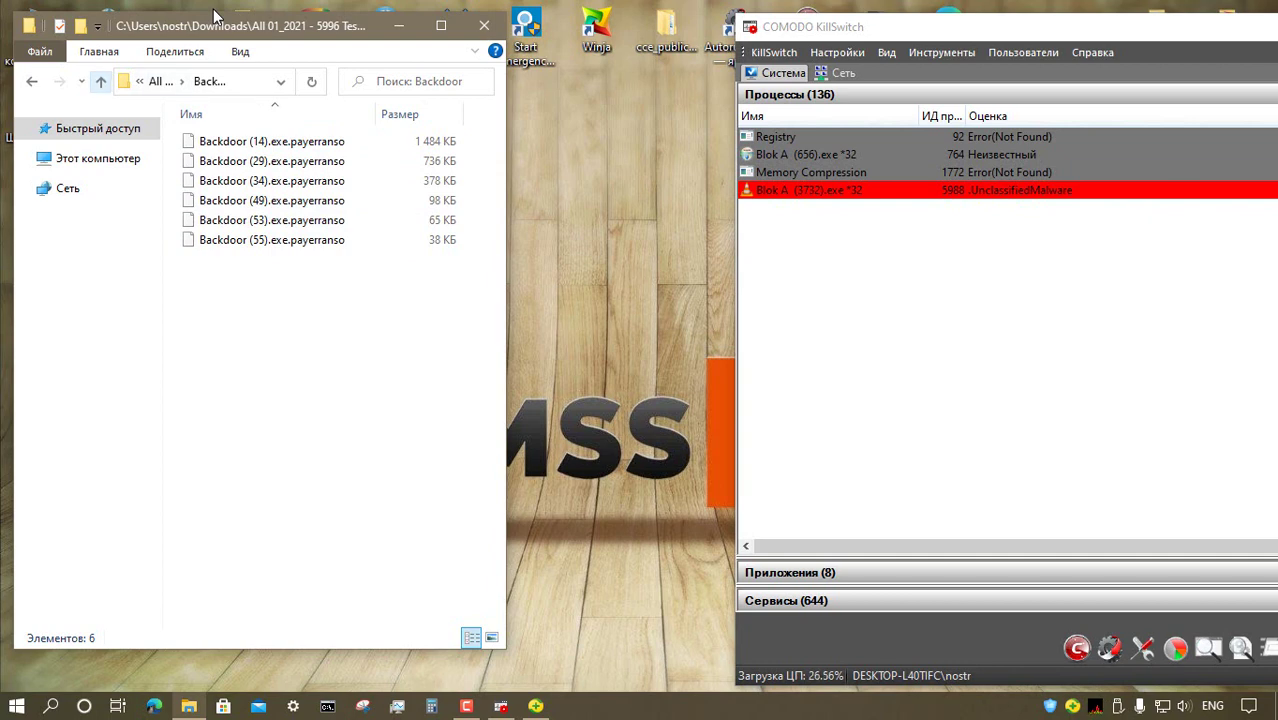
# - Check the Bat 43 folder in the All 01_2021 collection and open the Botnet folder
pyautogui.doubleClick(214, 161)
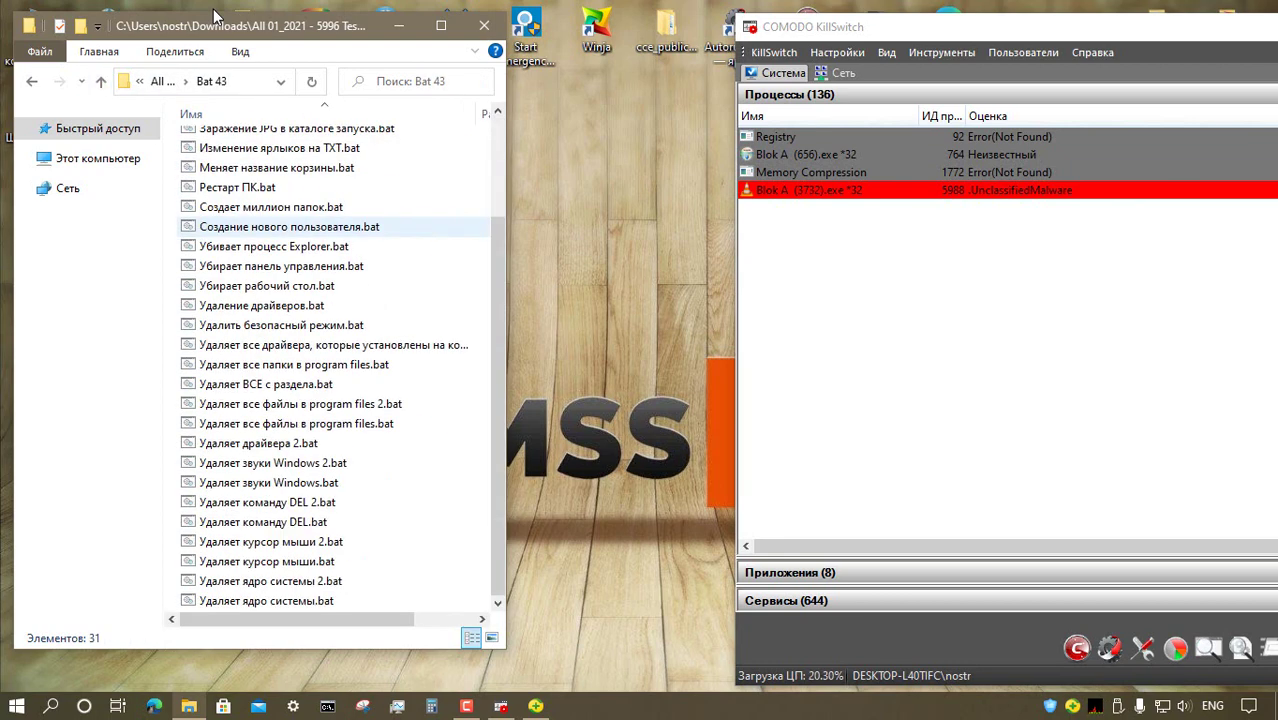
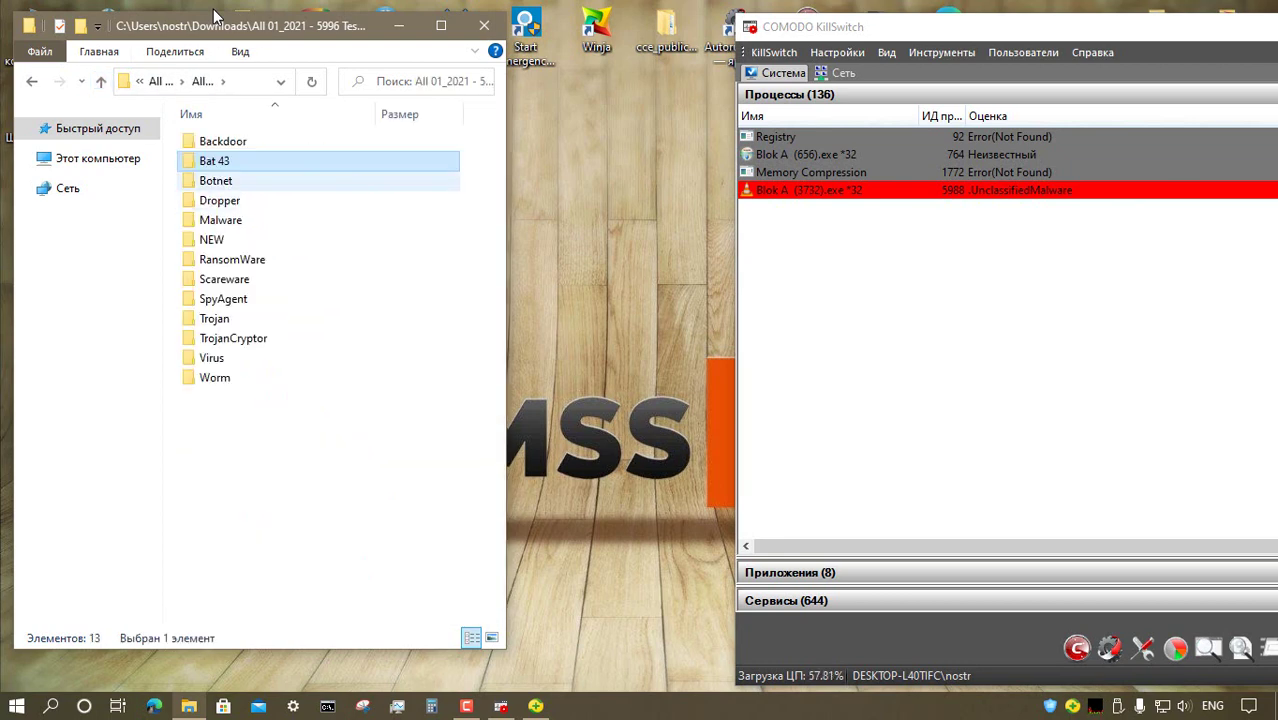
pyautogui.press('Return')
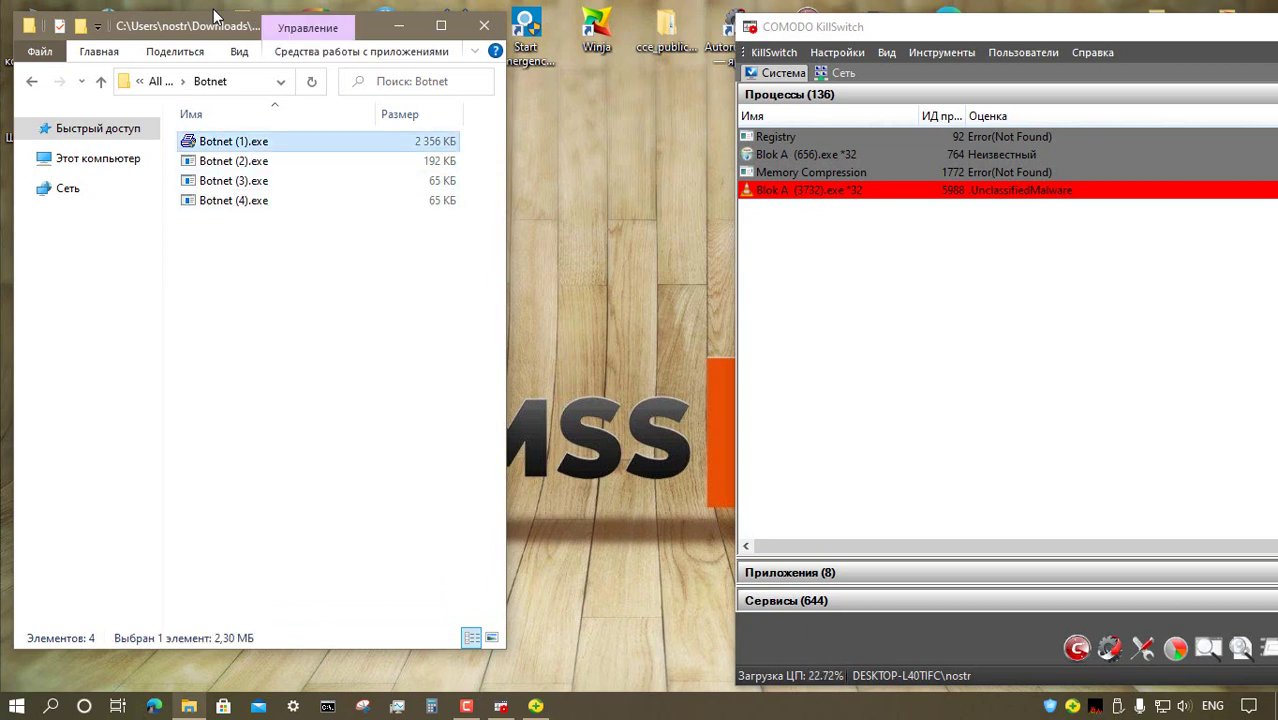
# - Run the samples in the Botnet folder, from Botnet (1).exe through Botnet (3).exe
pyautogui.press('Menu')
pyautogui.press('Return')
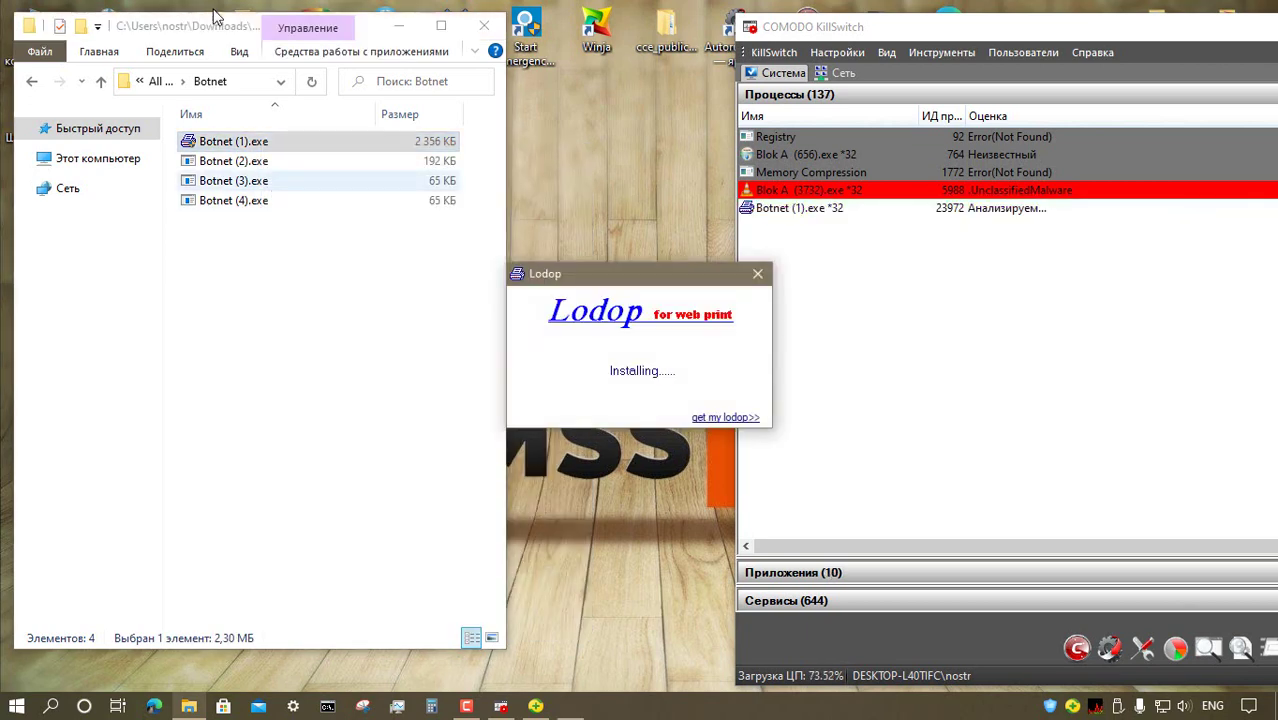
pyautogui.press('Down')
pyautogui.press('Return')
pyautogui.press('Down')
pyautogui.press('Return')
pyautogui.press('Down')
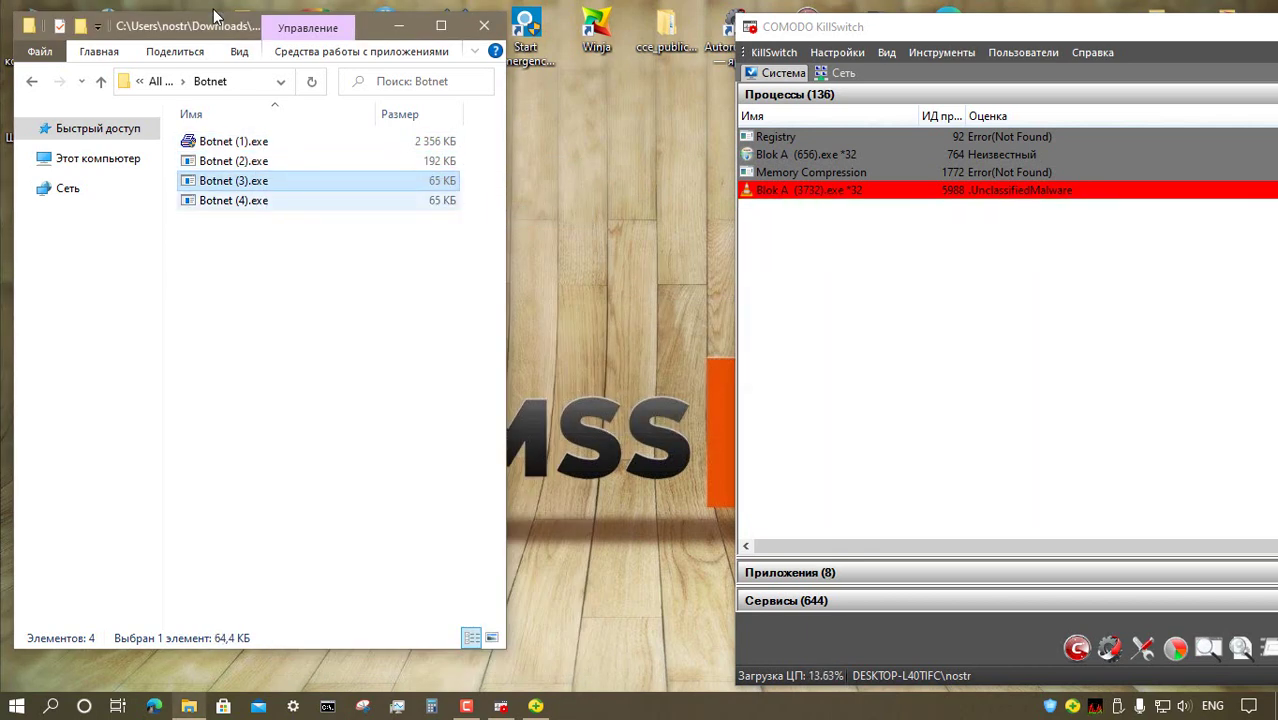
# - Run the last sample in the Botnet folder and leave that folder for the Malware folder
pyautogui.press('Return')
pyautogui.hotkey('alt', 'Left')
pyautogui.hotkey('alt', 'Left')
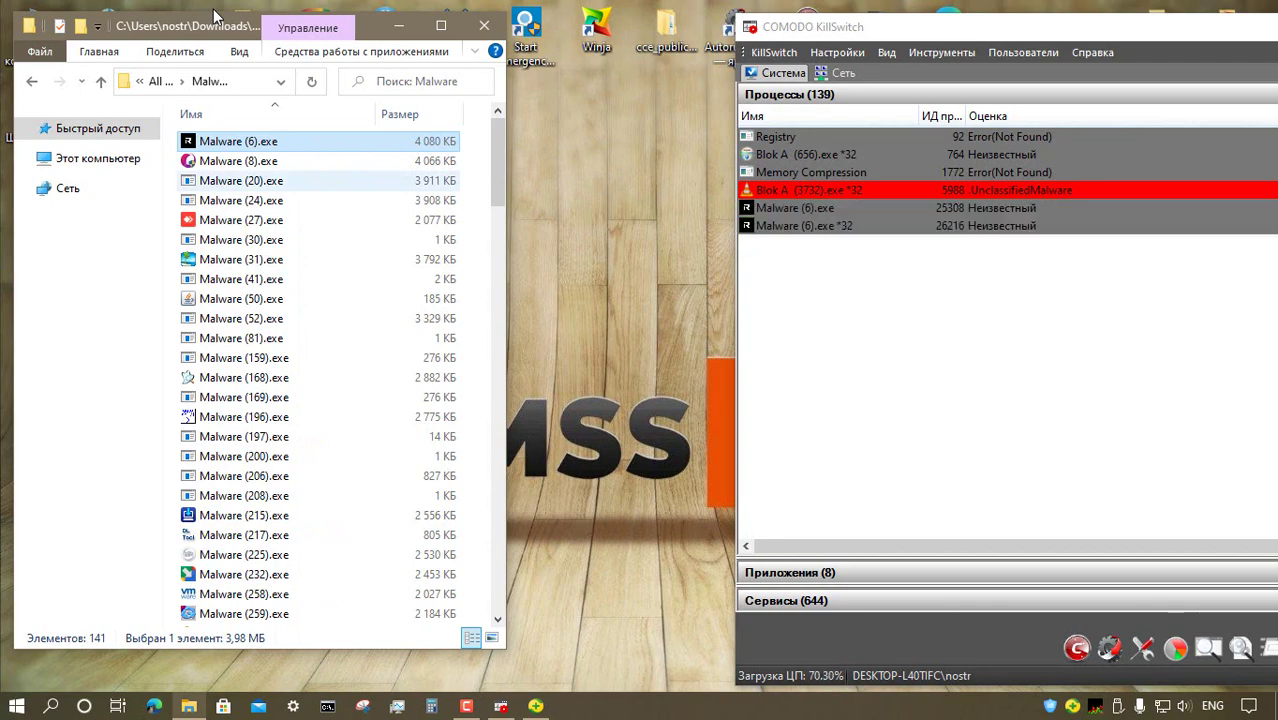
# - Try to run Malware (8).exe and the samples following it up to Malware (27).exe
pyautogui.press('Down')
pyautogui.press('Return')
pyautogui.press('Return')
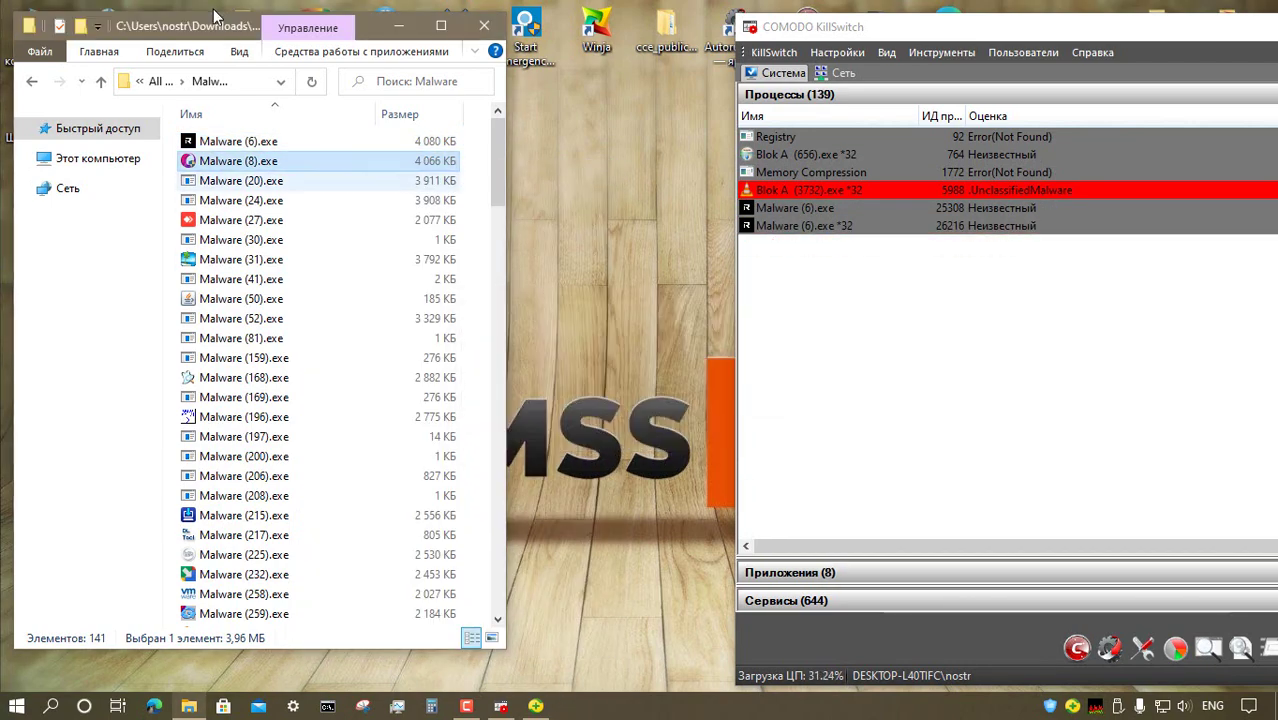
pyautogui.press('Down')
pyautogui.press('Down')
pyautogui.hotkey('shift', 'F10')
pyautogui.press('Return')
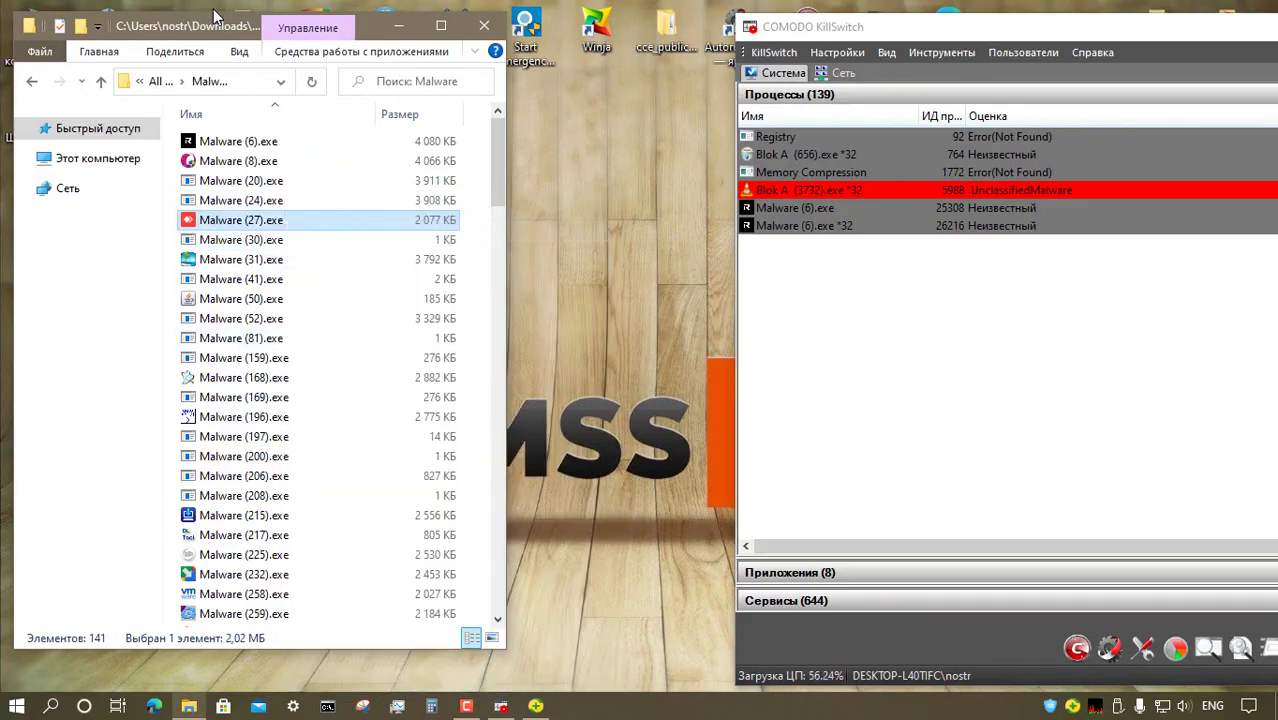
# - Run the Malware (31).exe sample and dismiss its missing texture error
pyautogui.press('Down')
pyautogui.press('Return')
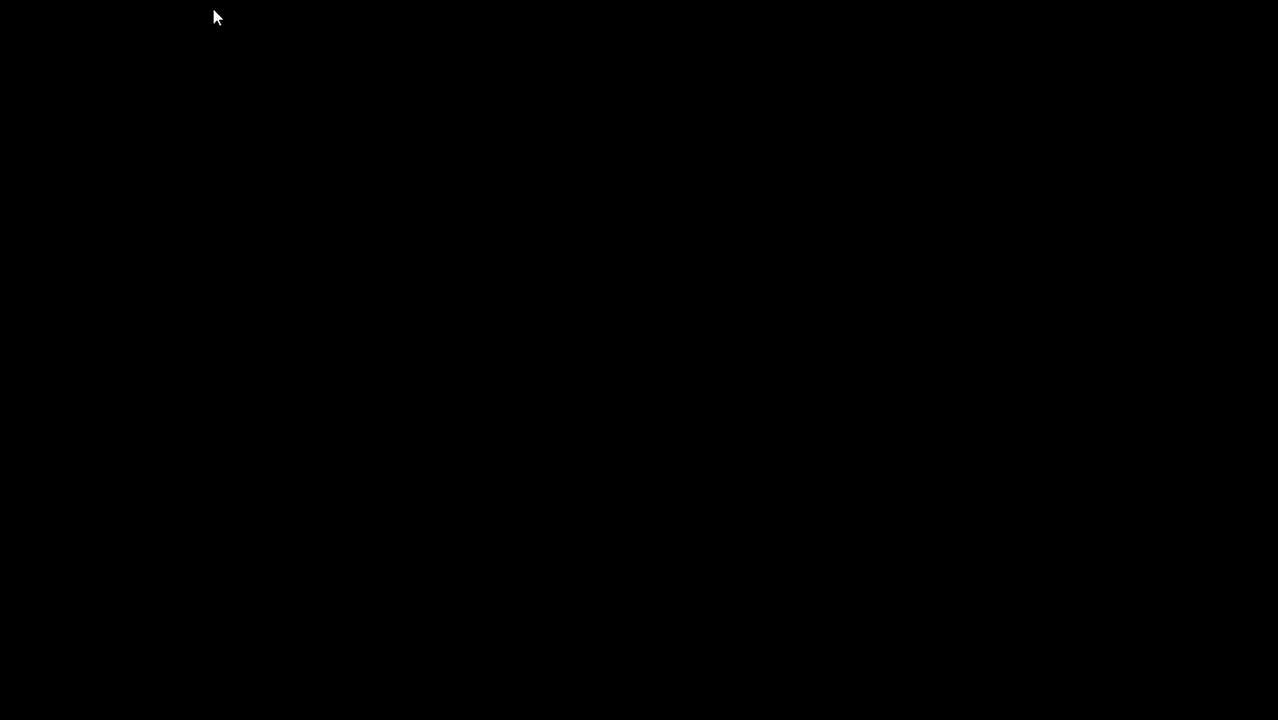
pyautogui.press('Return')
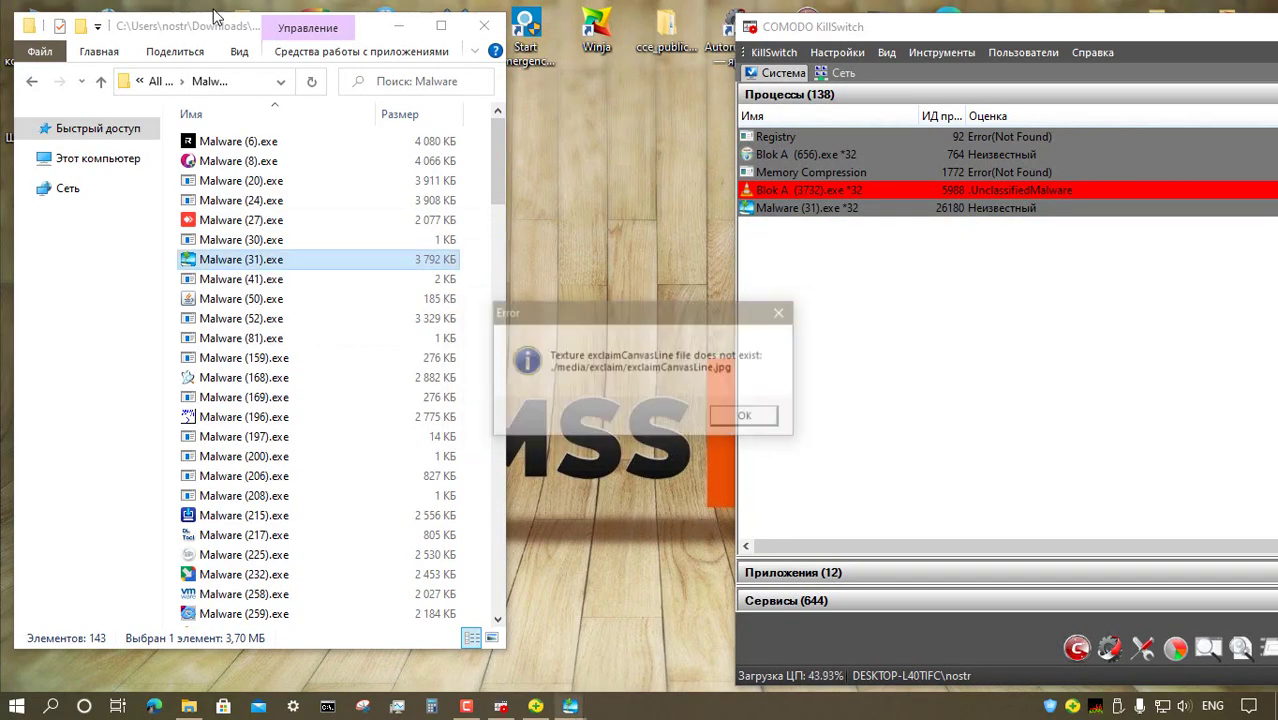
# - Try to run the samples after Malware (31).exe, up to Malware (50).exe
pyautogui.press('Down')
pyautogui.press('Down')
pyautogui.hotkey('shift', 'F10')
pyautogui.press('Return')
pyautogui.press('Return')
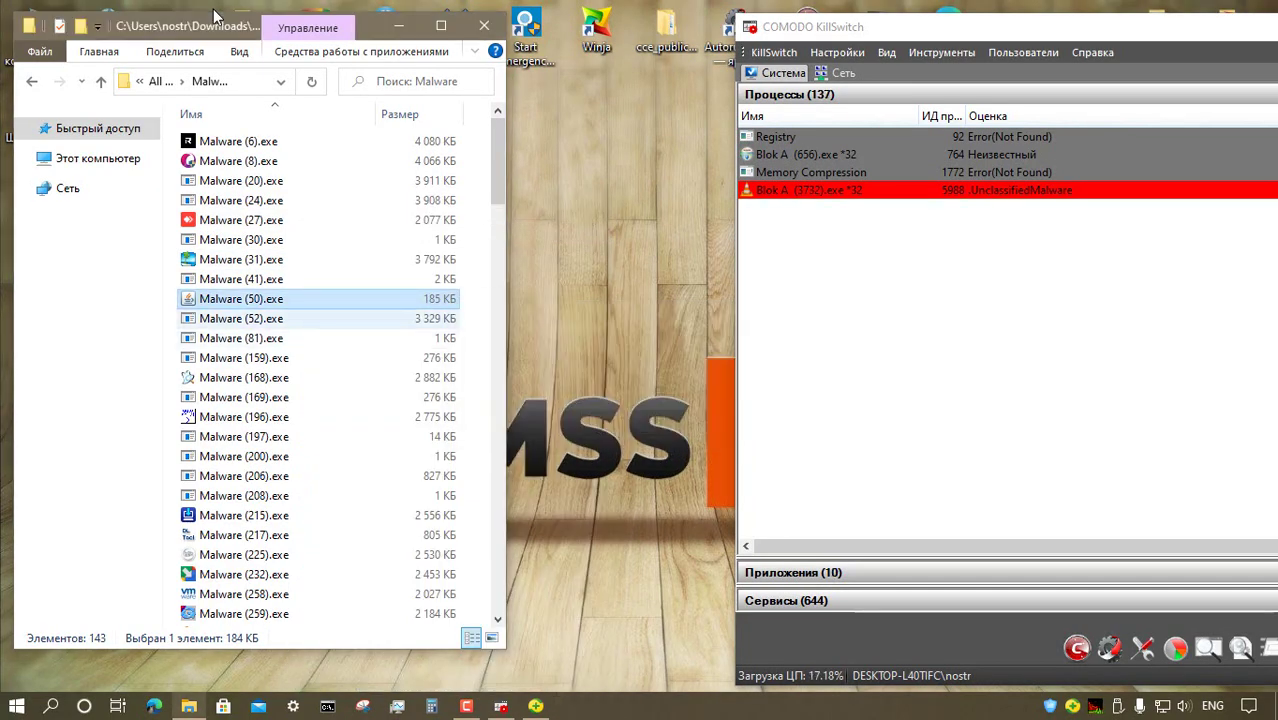
# - Run the Malware (168).exe sample, dismiss its About dialog and close Symantec Ghost Explorer
pyautogui.press('Down')
pyautogui.hotkey('alt', 'h')
pyautogui.press('a')
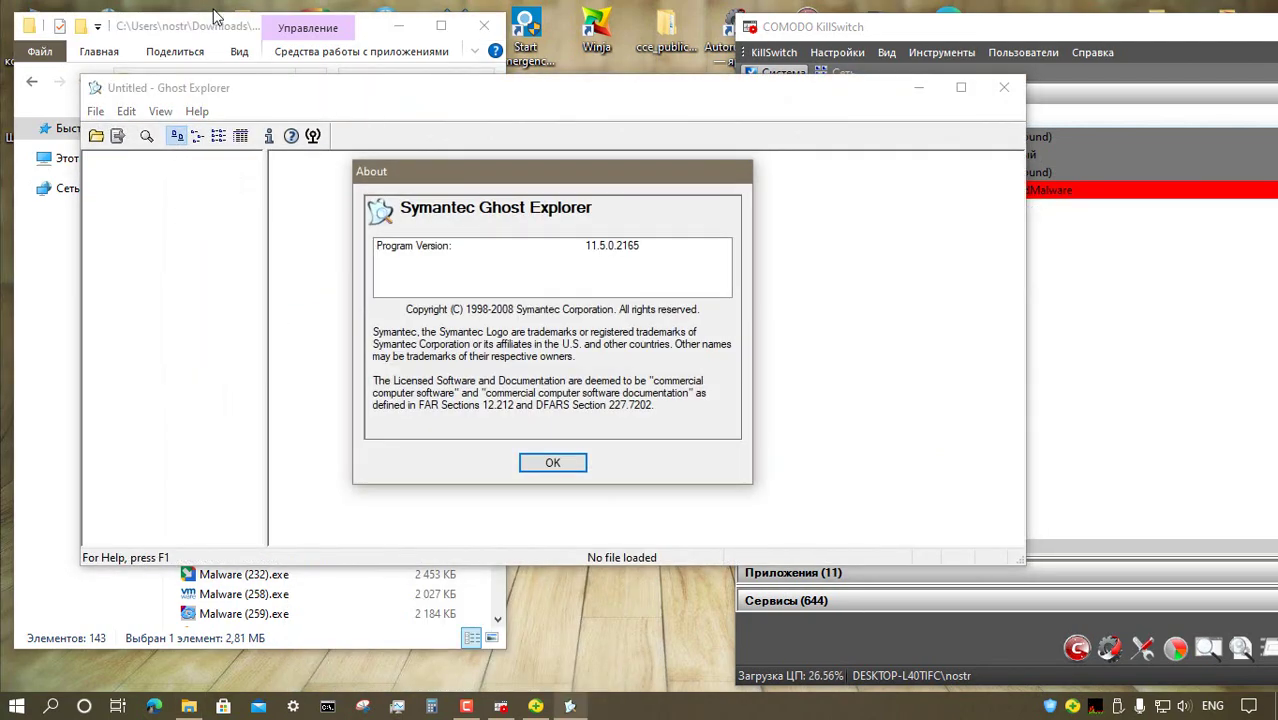
pyautogui.press('Return')
pyautogui.hotkey('alt', 'F4')
# - Run the Malware (215).exe sample as administrator and close it
pyautogui.press('Down')
pyautogui.press('Down')
pyautogui.hotkey('shift', 'F10')
pyautogui.press('Down')
pyautogui.press('Down')
pyautogui.press('Return')
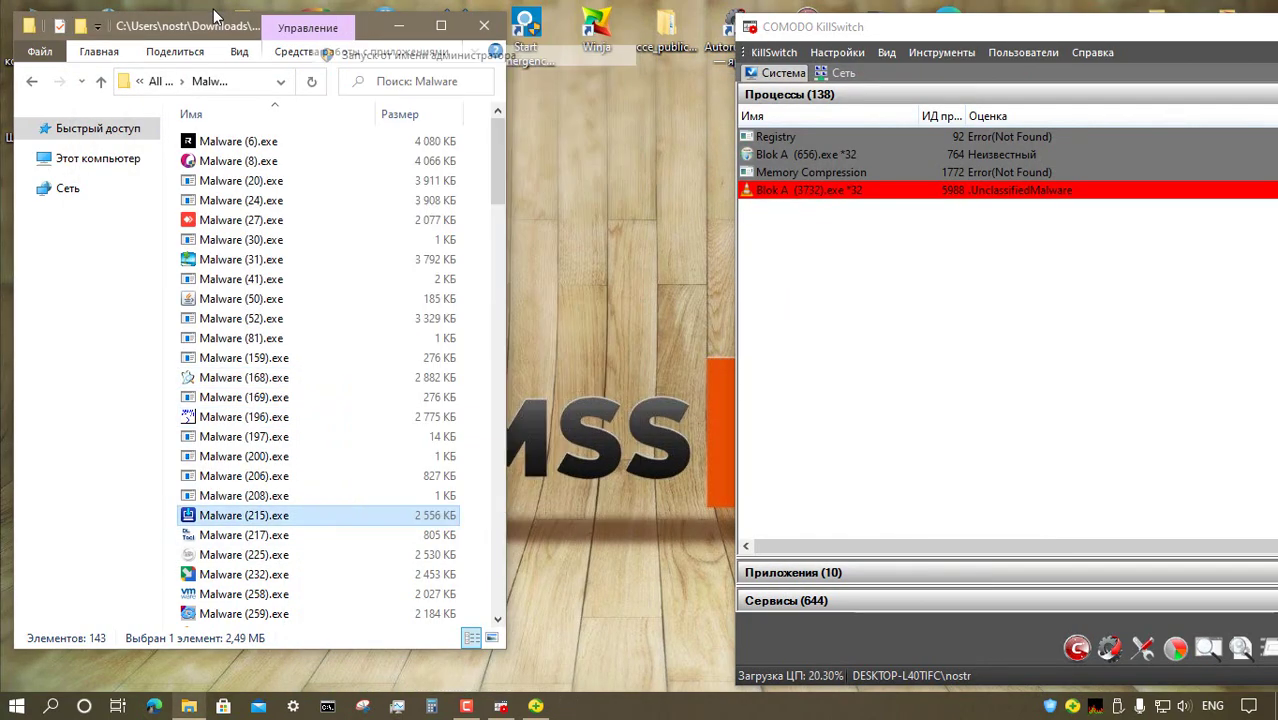
pyautogui.hotkey('alt', 'F4')
# - Run the Malware (217).exe sample as administrator and close it
pyautogui.press('Down')
pyautogui.hotkey('shift', 'F10')
pyautogui.press('Down')
pyautogui.press('Down')
pyautogui.press('Return')
pyautogui.hotkey('alt', 'F4')
pyautogui.press('Down')
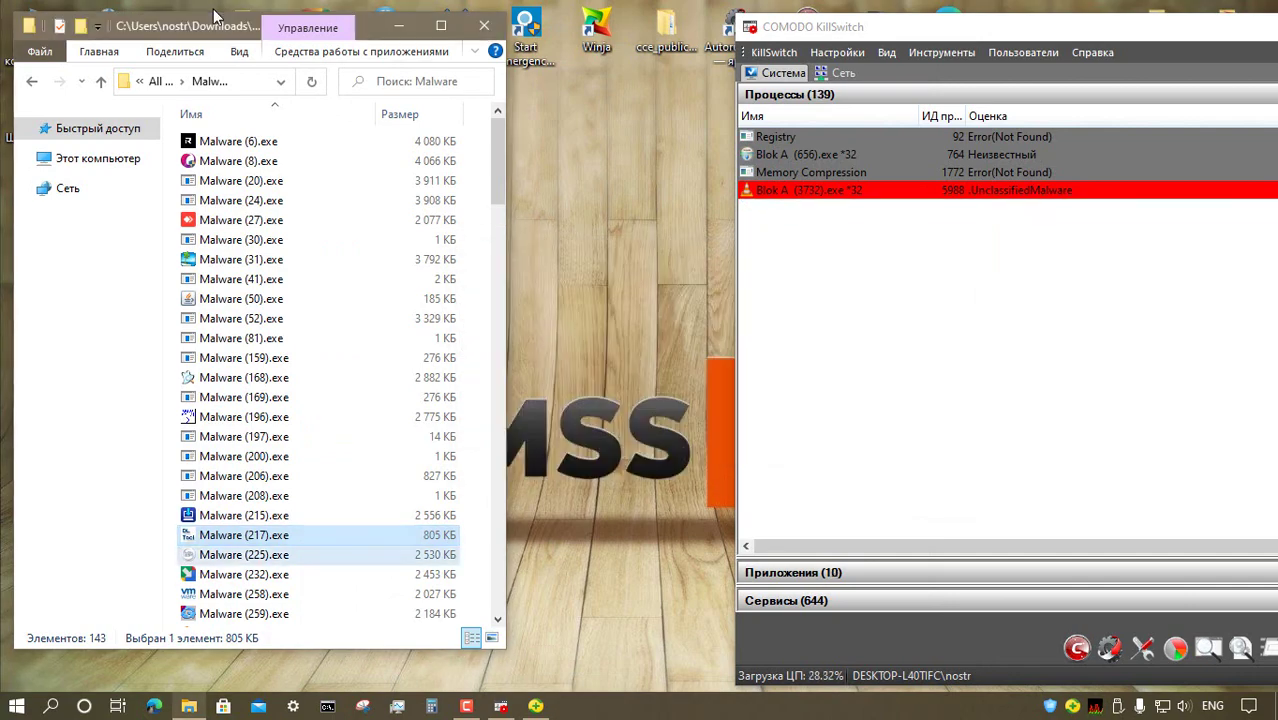
# - Try to run the samples from Malware (225).exe to Malware (258).exe, closing what they open
pyautogui.press('Down')
pyautogui.press('Return')
pyautogui.press('Down')
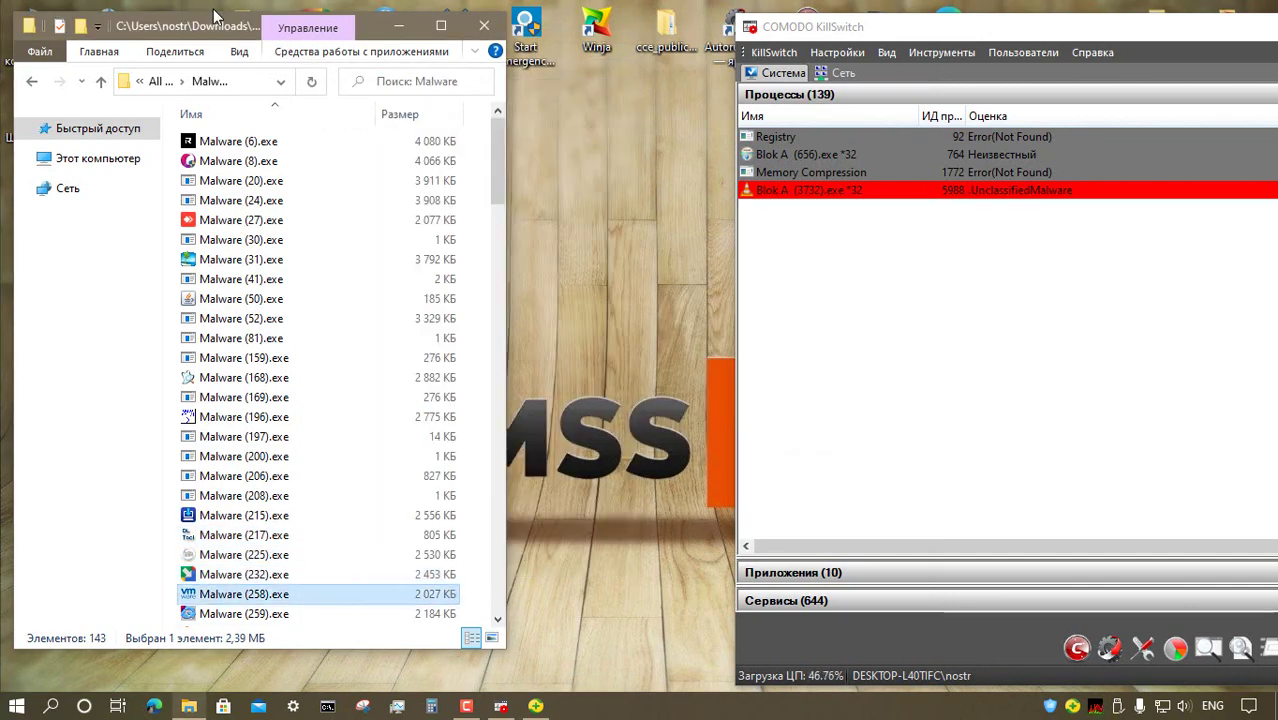
pyautogui.hotkey('shift', 'F10')
pyautogui.press('Return')
pyautogui.hotkey('alt', 'F4')
# - Work through the samples after Malware (258).exe and run Malware (341).exe as administrator
pyautogui.press('Down')
pyautogui.press('Down')
pyautogui.press('Down')
pyautogui.press('Down')
pyautogui.press('Down')
pyautogui.press('Down')
pyautogui.press('Down')
pyautogui.press('Down')
pyautogui.press('Return')
pyautogui.press('Return')
pyautogui.press('Down')
pyautogui.press('Down')
pyautogui.press('Down')
pyautogui.press('Return')
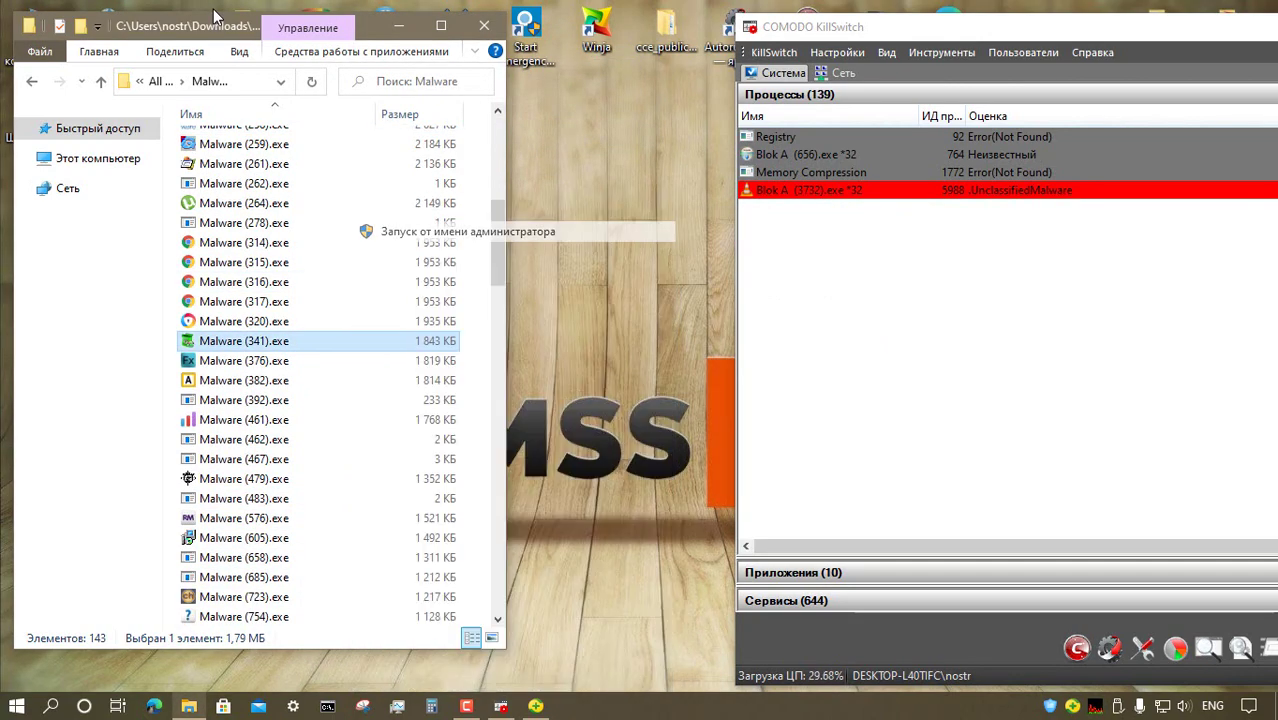
# - Complete the SMADAV setup wizard and finish it without launching SMADAV
pyautogui.press('Return')
pyautogui.press('Return')
pyautogui.press('Return')
pyautogui.press('Return')
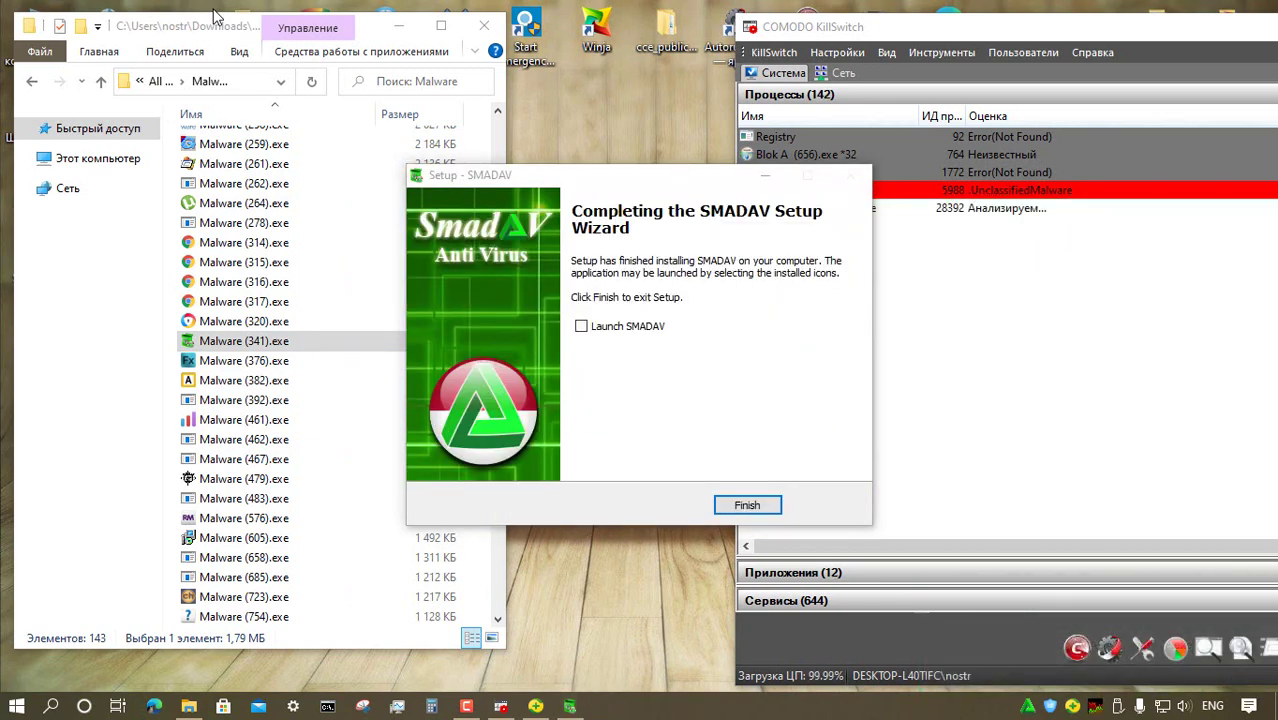
pyautogui.press('Return')
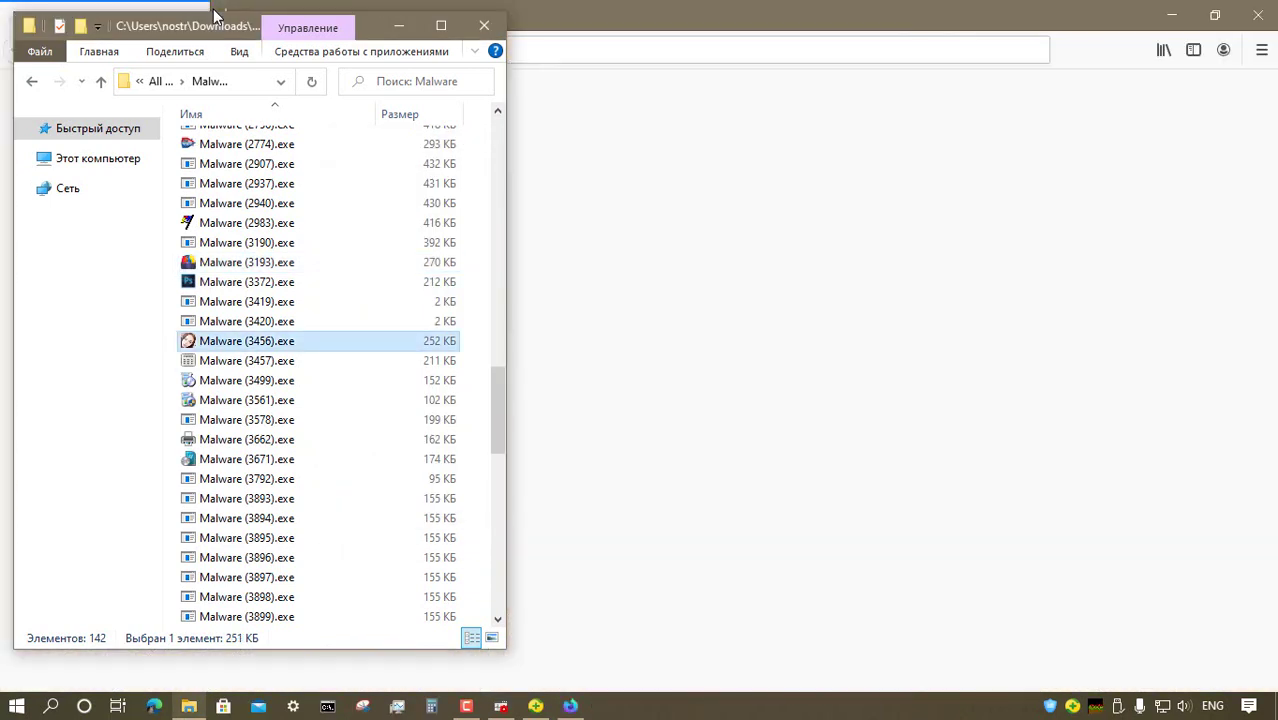
# - Run the Malware (3456).exe sample as administrator and close the Firefox Nightly window
pyautogui.rightClick(302, 341)
pyautogui.click(402, 208)
pyautogui.click(893, 400)
pyautogui.click(1258, 15)
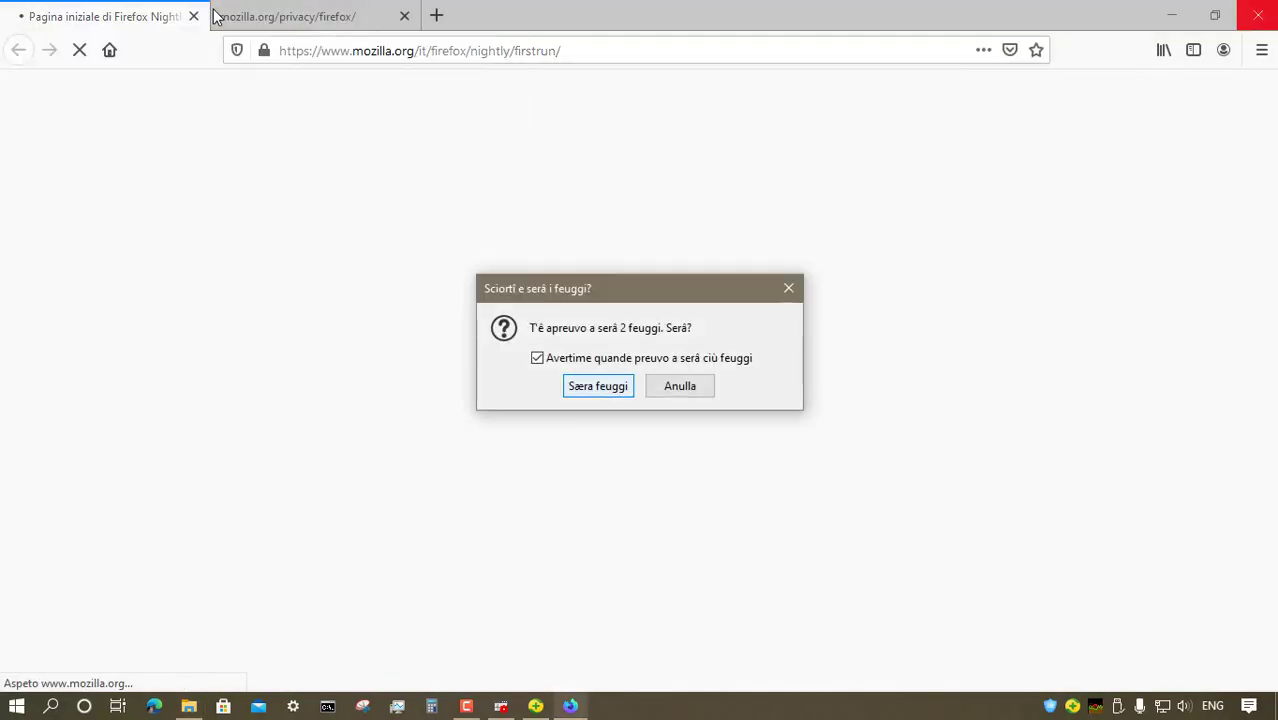
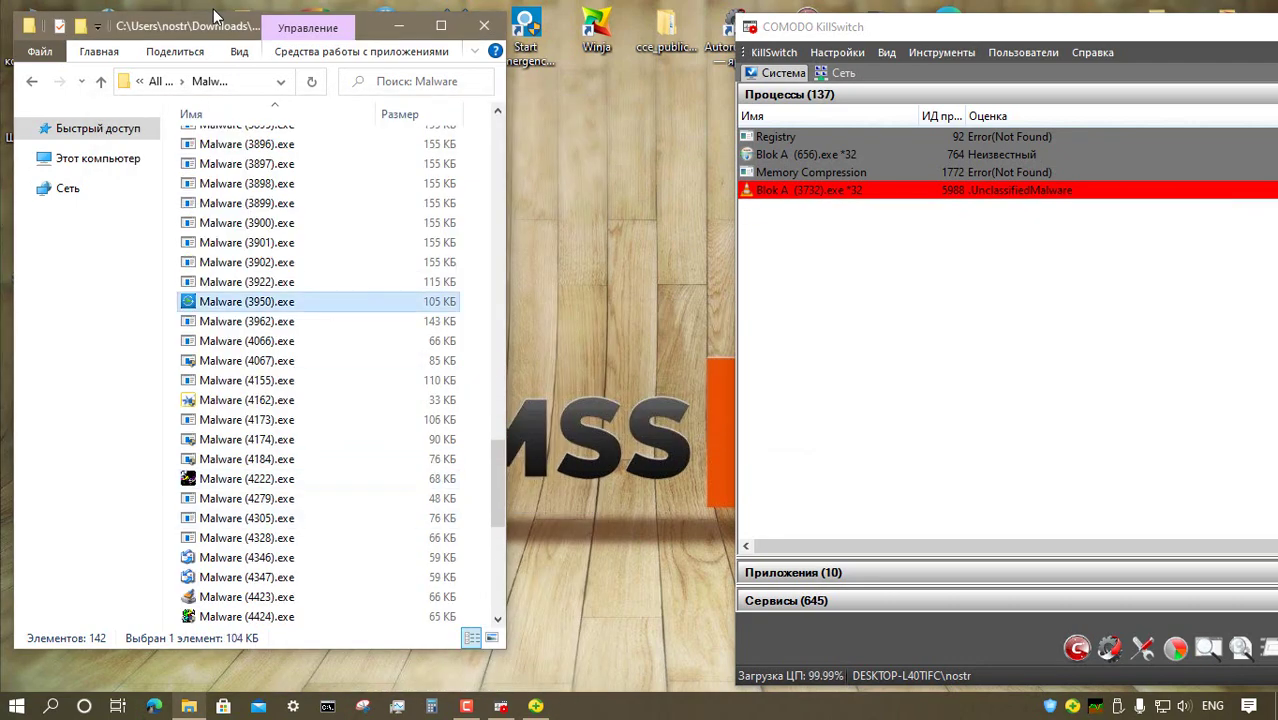
# - Run the Malware (3950).exe sample, and run Malware (4162).exe as administrator
pyautogui.press('Return')
pyautogui.hotkey('alt', 'F4')
pyautogui.press('Down')
pyautogui.press('Down')
pyautogui.press('Down')
pyautogui.press('Down')
pyautogui.press('Down')
pyautogui.press('Menu')
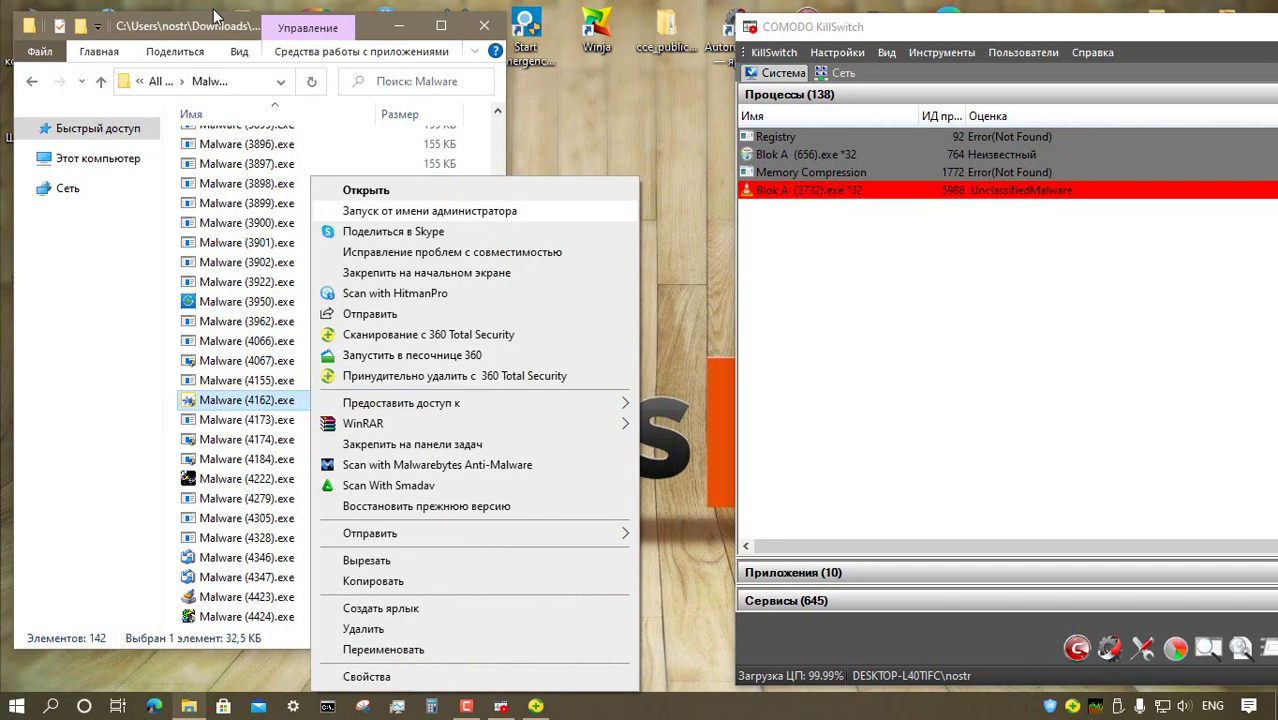
pyautogui.press('Return')
# - Run the Malware (4222).exe sample and the Malware (4571).exe sample further down the folder
pyautogui.doubleClick(247, 479)
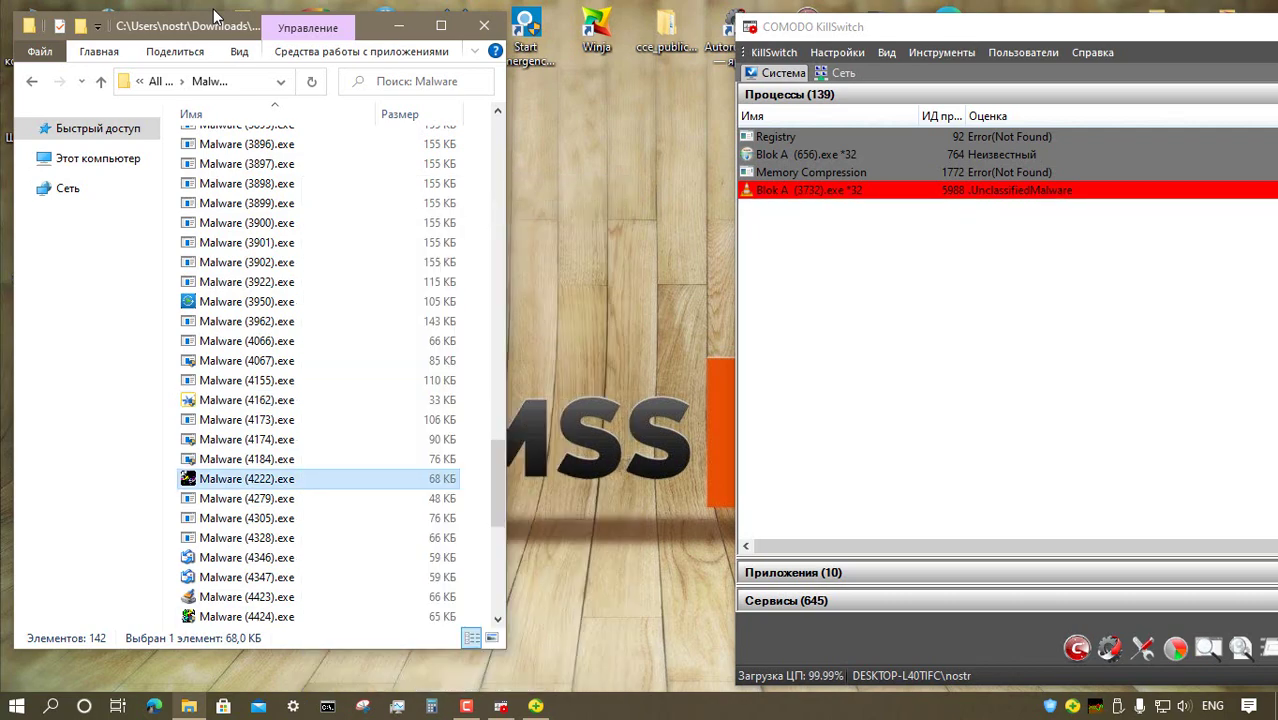
pyautogui.scroll(-7, 247, 518)
pyautogui.press('Menu')
pyautogui.press('Return')
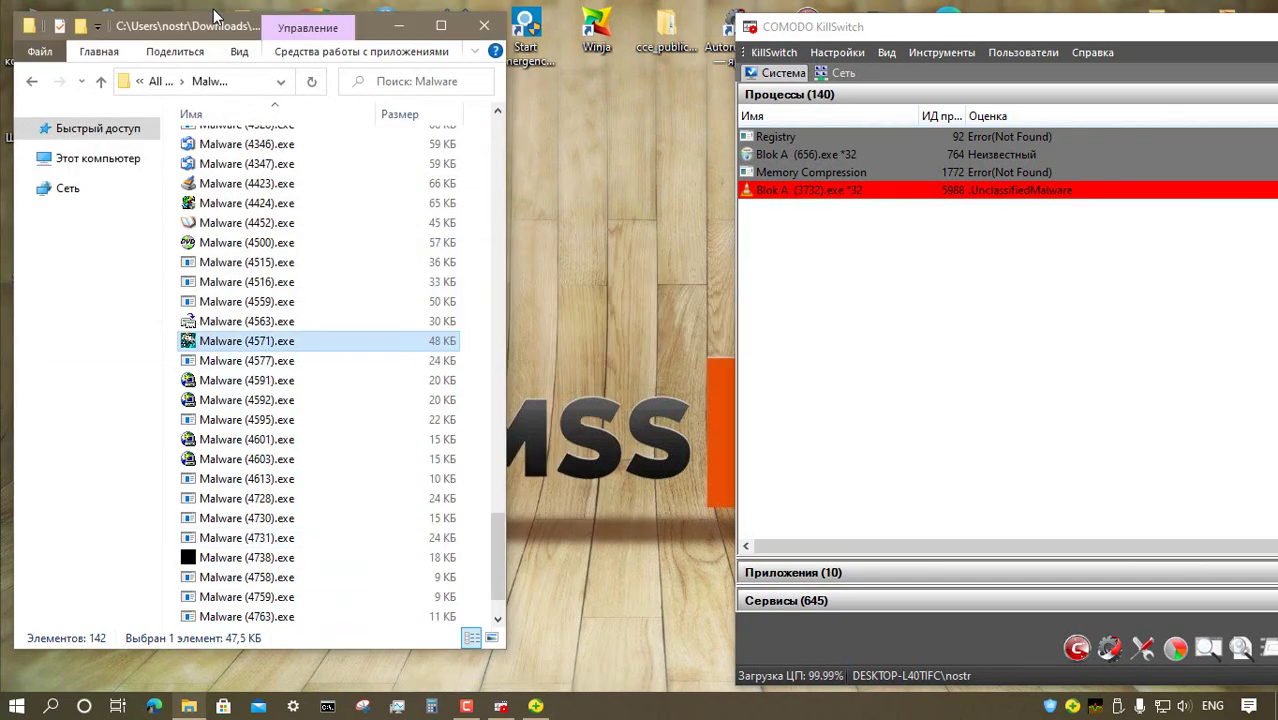
# - Run the Malware (4738).exe sample near the end of the Malware folder
pyautogui.press('Down')
pyautogui.press('Down')
pyautogui.press('Down')
pyautogui.press('Down')
pyautogui.press('Down')
pyautogui.press('Down')
pyautogui.press('Menu')
pyautogui.press('Return')
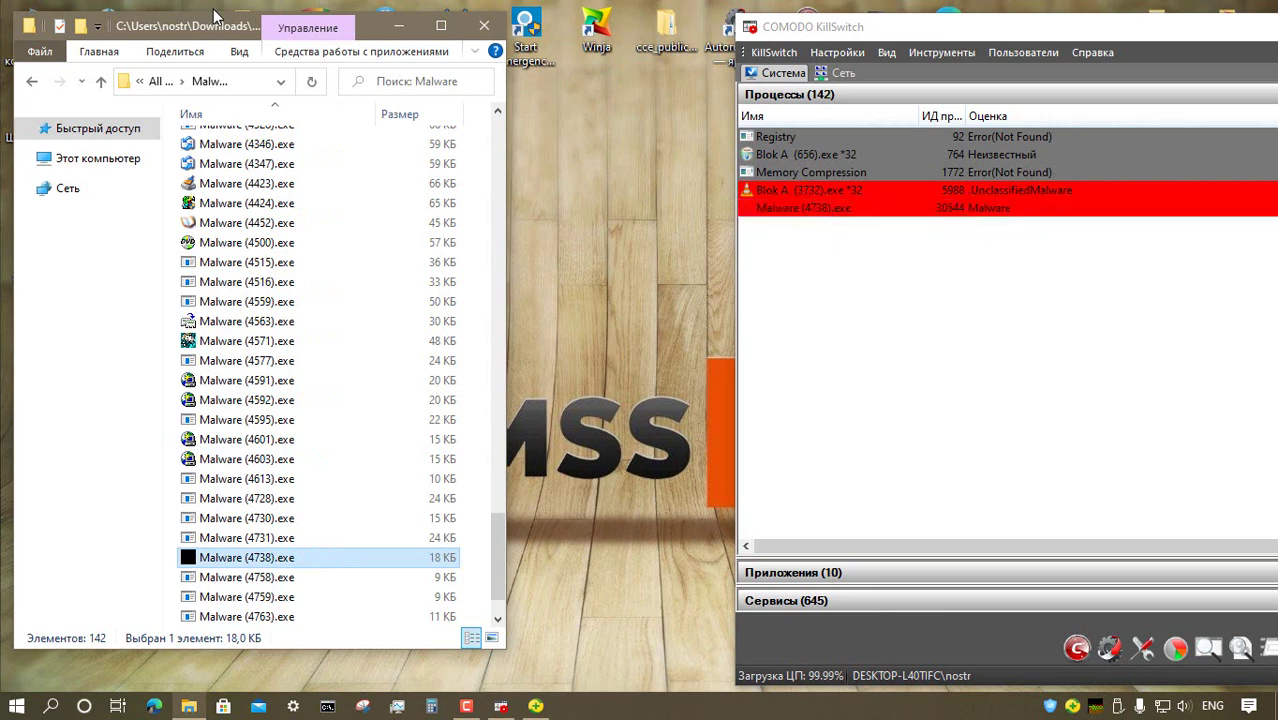
# - Try to run one more sample past Malware (4738).exe and return to the All 01_2021 collection
pyautogui.press('Down')
pyautogui.press('Down')
pyautogui.press('Down')
pyautogui.press('Down')
pyautogui.press('Down')
pyautogui.press('Down')
pyautogui.press('Down')
pyautogui.press('Down')
pyautogui.press('Down')
pyautogui.press('Menu')
pyautogui.press('Return')
pyautogui.press('BackSpace')
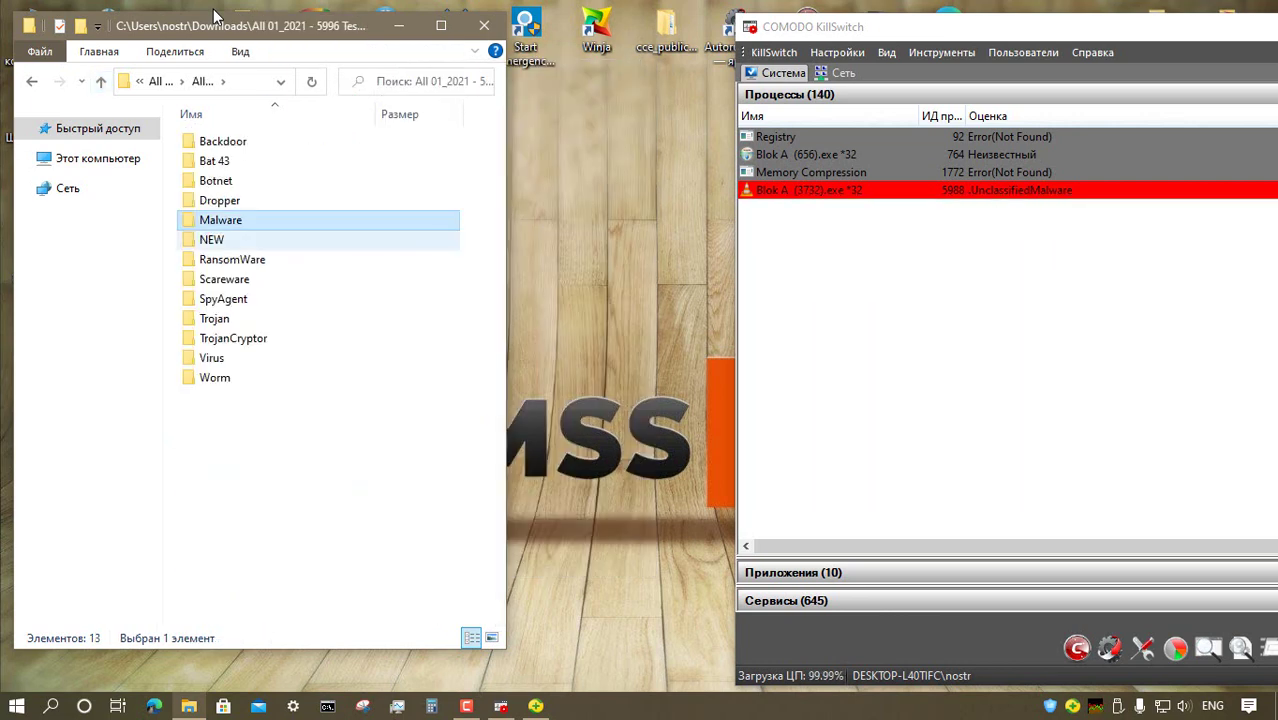
# - Open the NEW folder and run its first samples, New (1).exe and New (3).exe
pyautogui.press('Down')
pyautogui.press('Return')
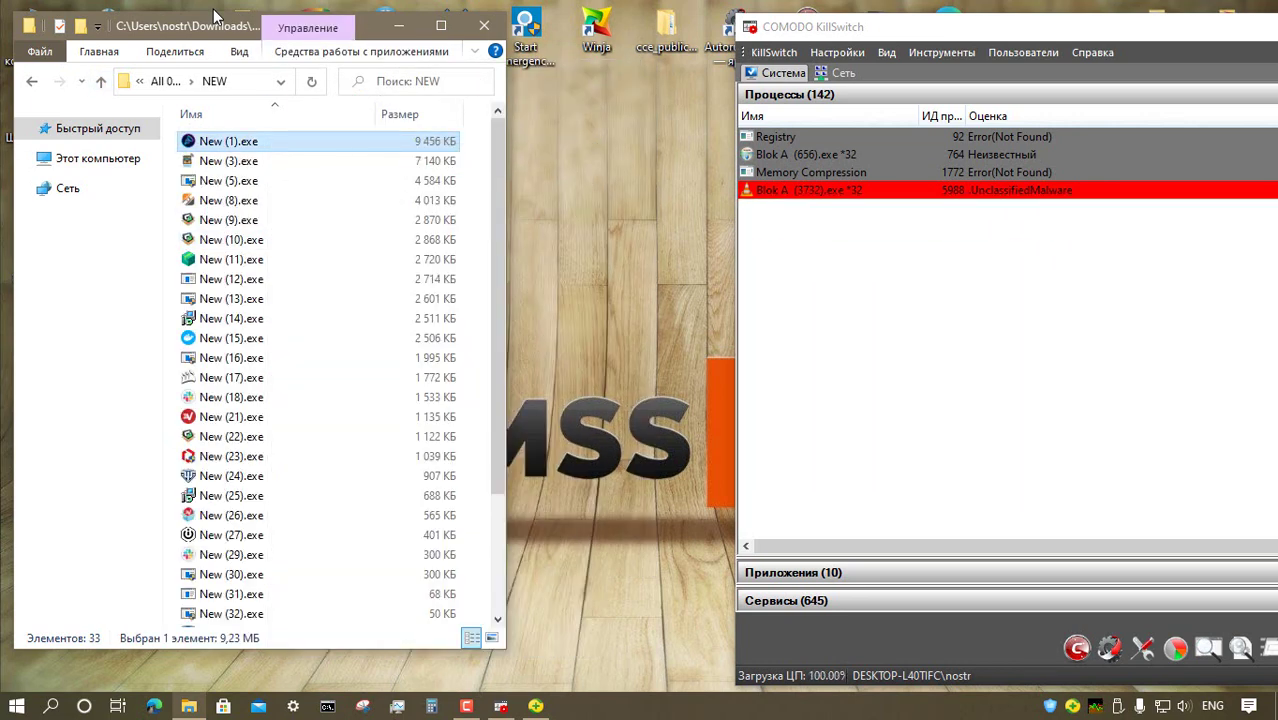
pyautogui.press('Menu')
pyautogui.press('Down')
pyautogui.press('Down')
pyautogui.press('Return')
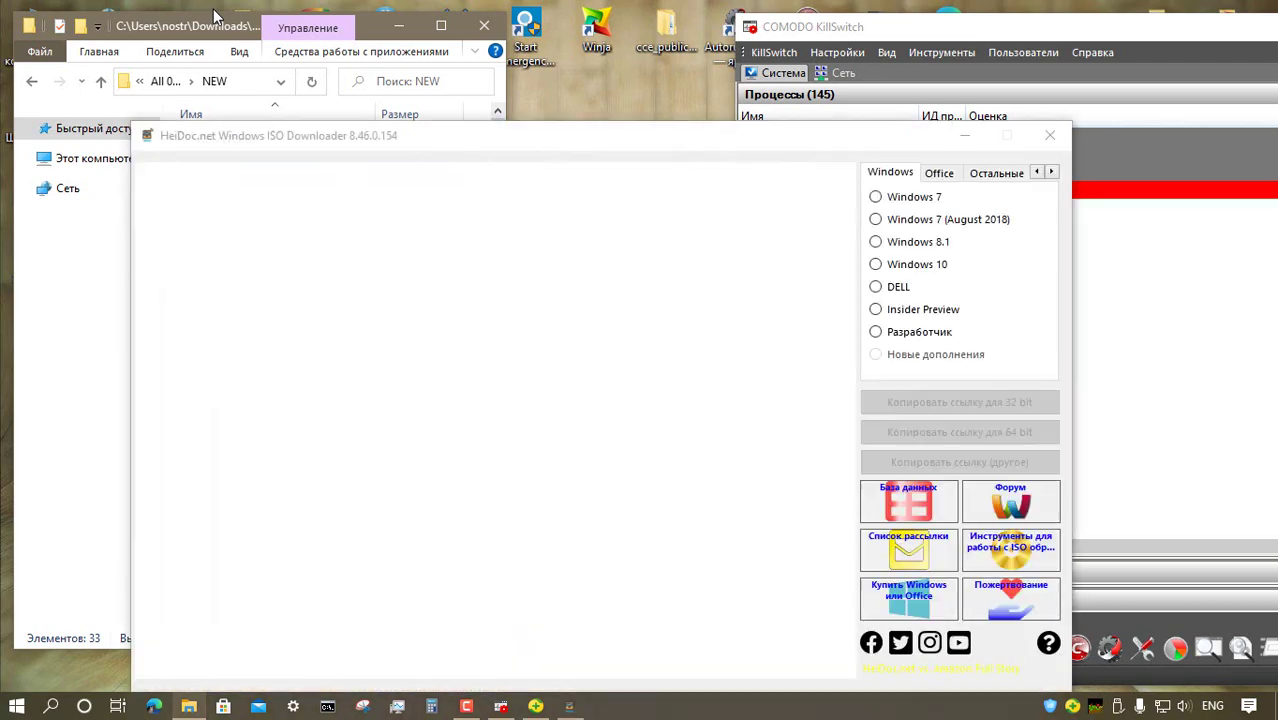
# - Close the HeiDoc.net Windows ISO Downloader and run the New (8).exe sample
pyautogui.press('Return')
pyautogui.hotkey('alt', 'F4')
pyautogui.press('Down')
pyautogui.press('Menu')
pyautogui.press('Return')
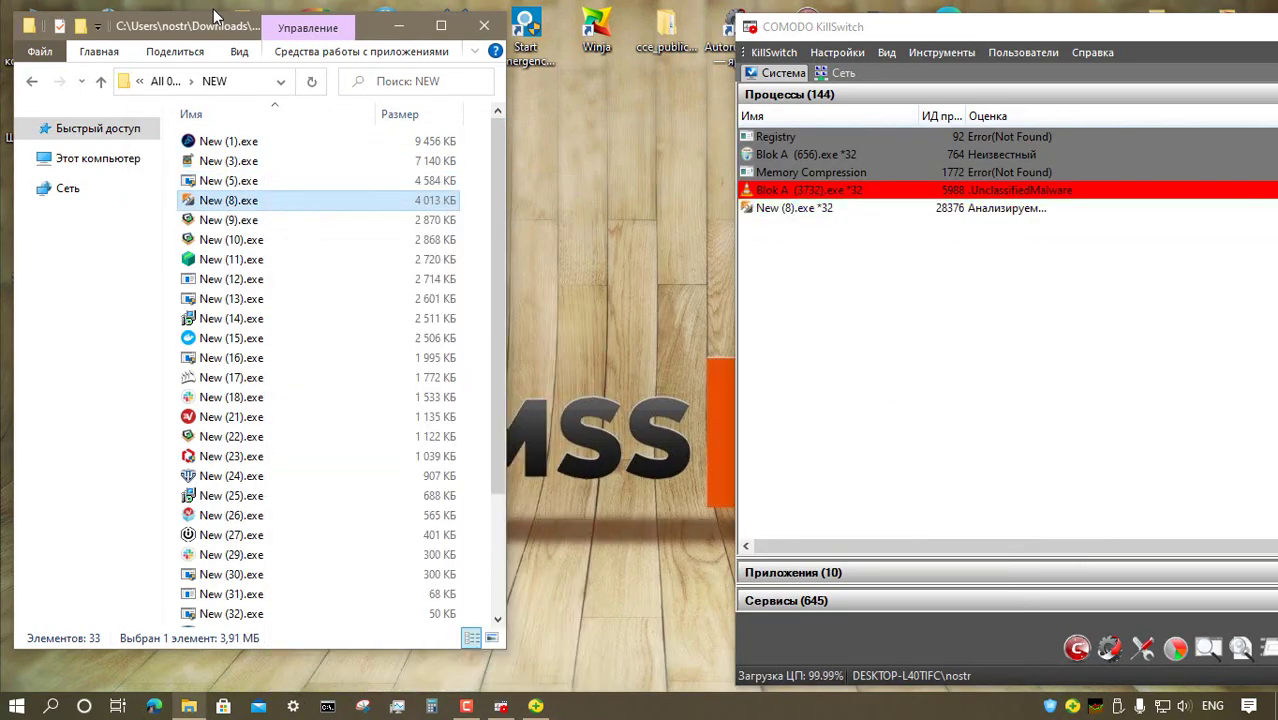
# - Try to run the New (9).exe sample in the NEW folder
pyautogui.press('Return')
pyautogui.press('Down')
pyautogui.press('Menu')
pyautogui.press('Return')
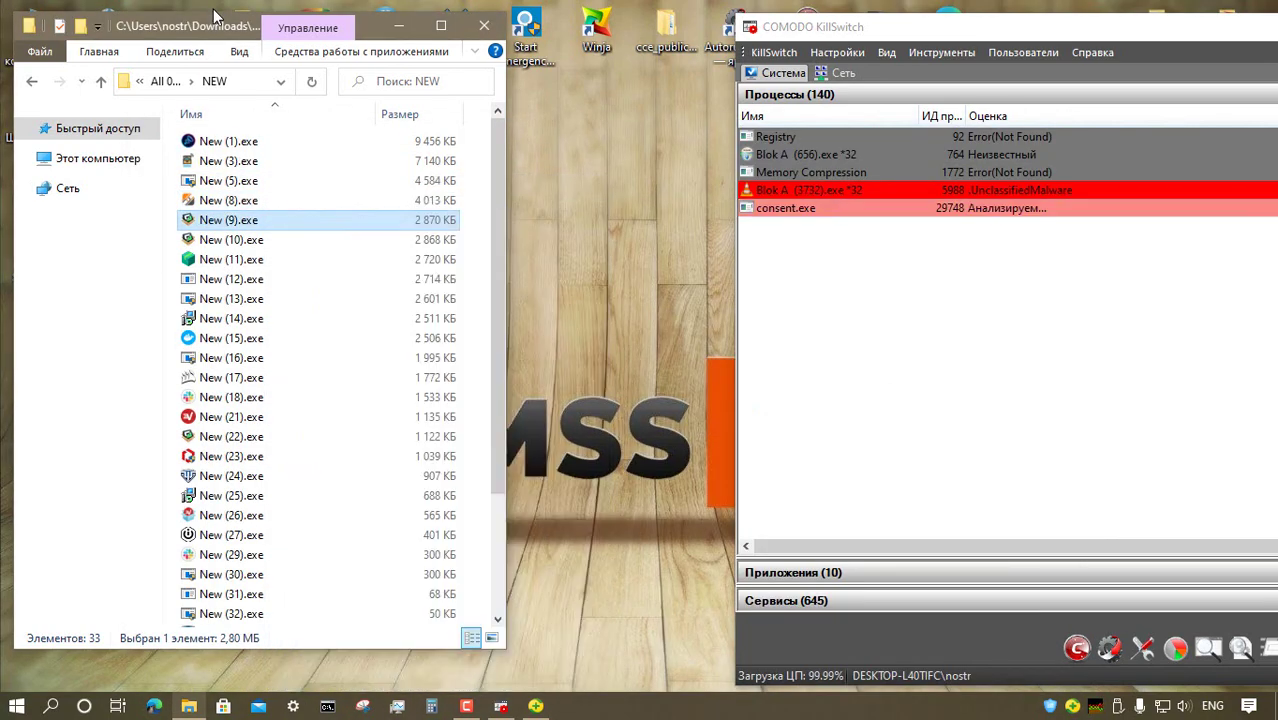
# - Run the New (11).exe sample and close the Kaspersky Internet Security installer at its licence agreement
pyautogui.press('Down')
pyautogui.press('Down')
pyautogui.press('Menu')
pyautogui.press('Return')
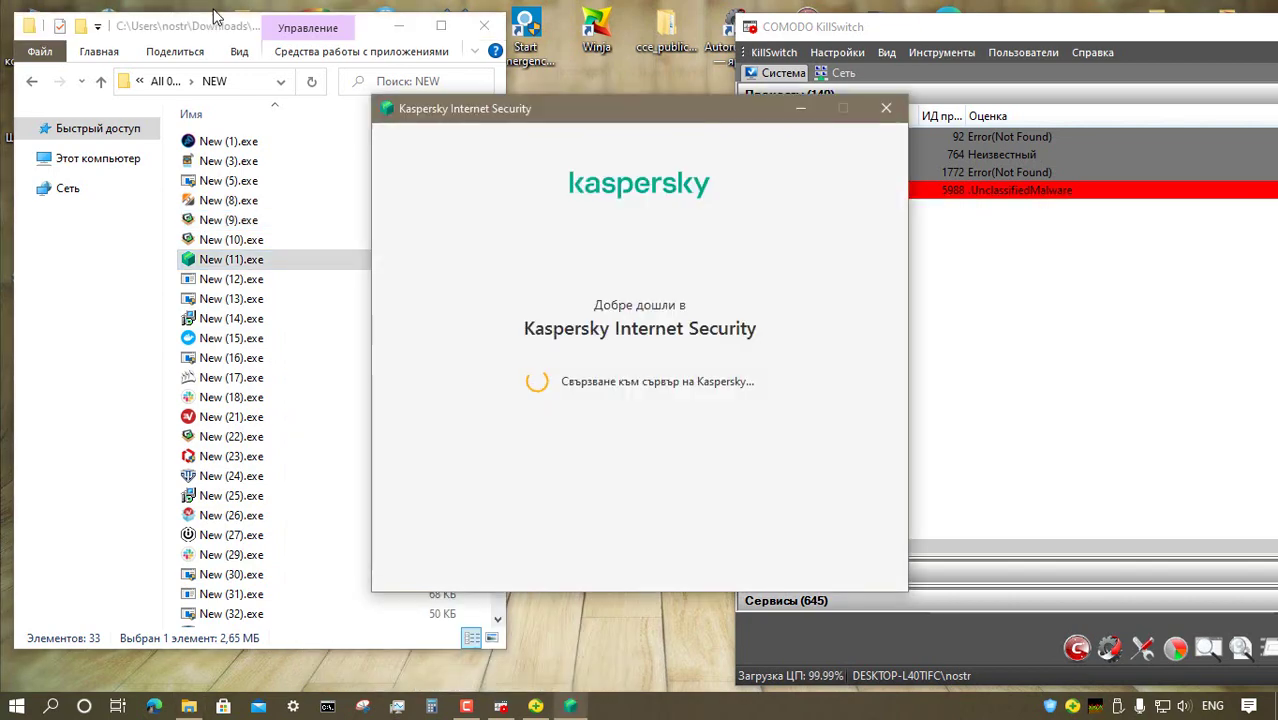
pyautogui.press('Return')
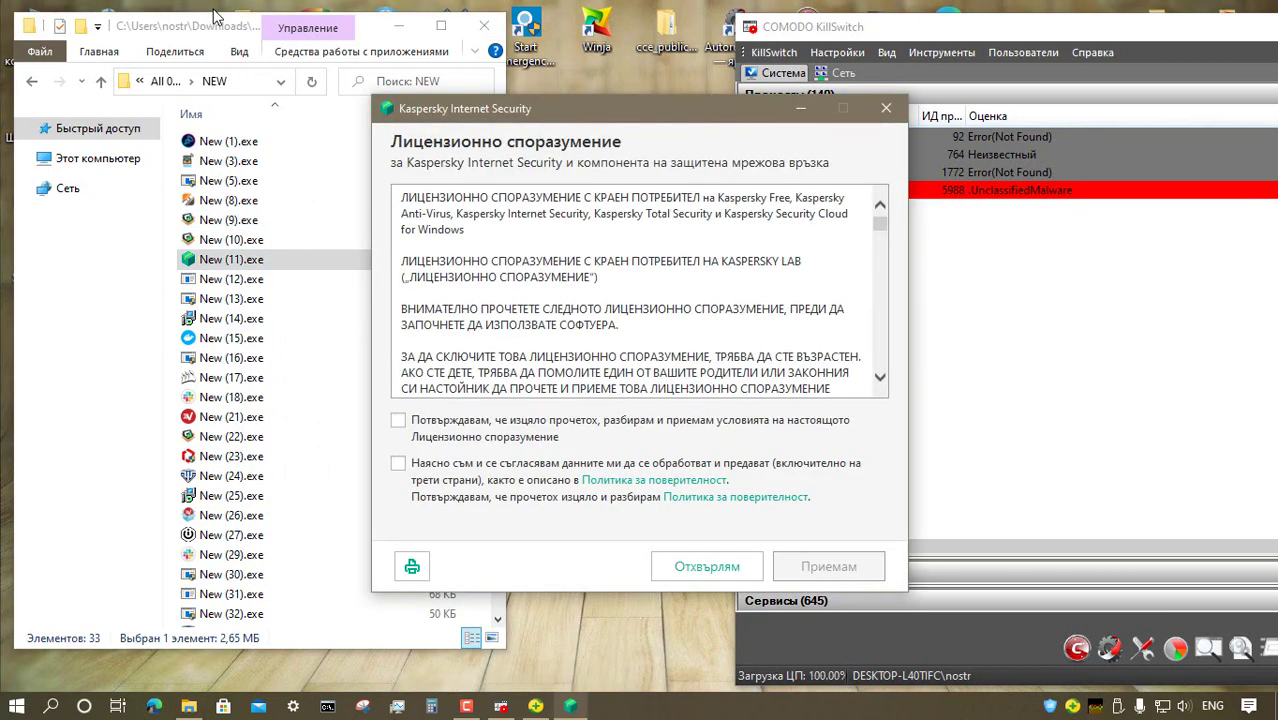
pyautogui.hotkey('alt', 'F4')
# - Try to run further samples after New (11).exe, up to New (17).exe
pyautogui.press('Down')
pyautogui.press('Down')
pyautogui.press('Return')
pyautogui.press('Return')
pyautogui.press('Down')
pyautogui.press('Down')
pyautogui.press('Return')
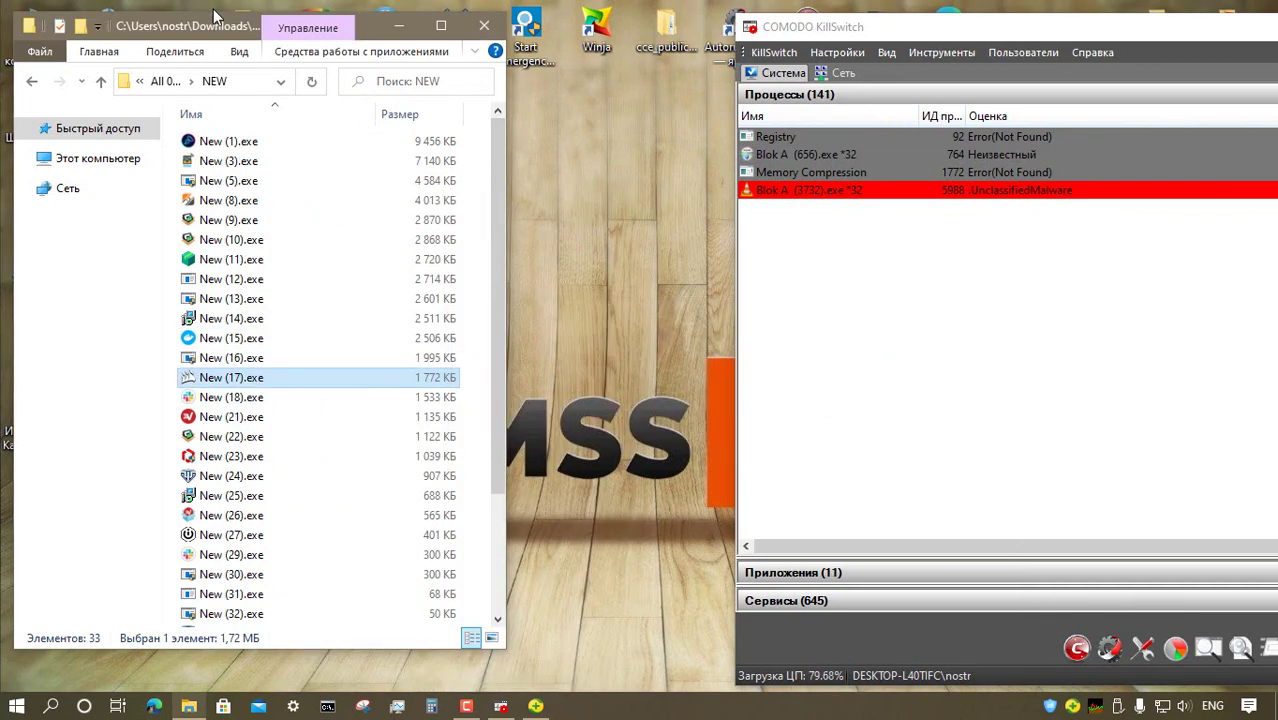
# - Try to run the samples from New (18).exe to New (24).exe and dismiss the launch error
pyautogui.press('Down')
pyautogui.press('Down')
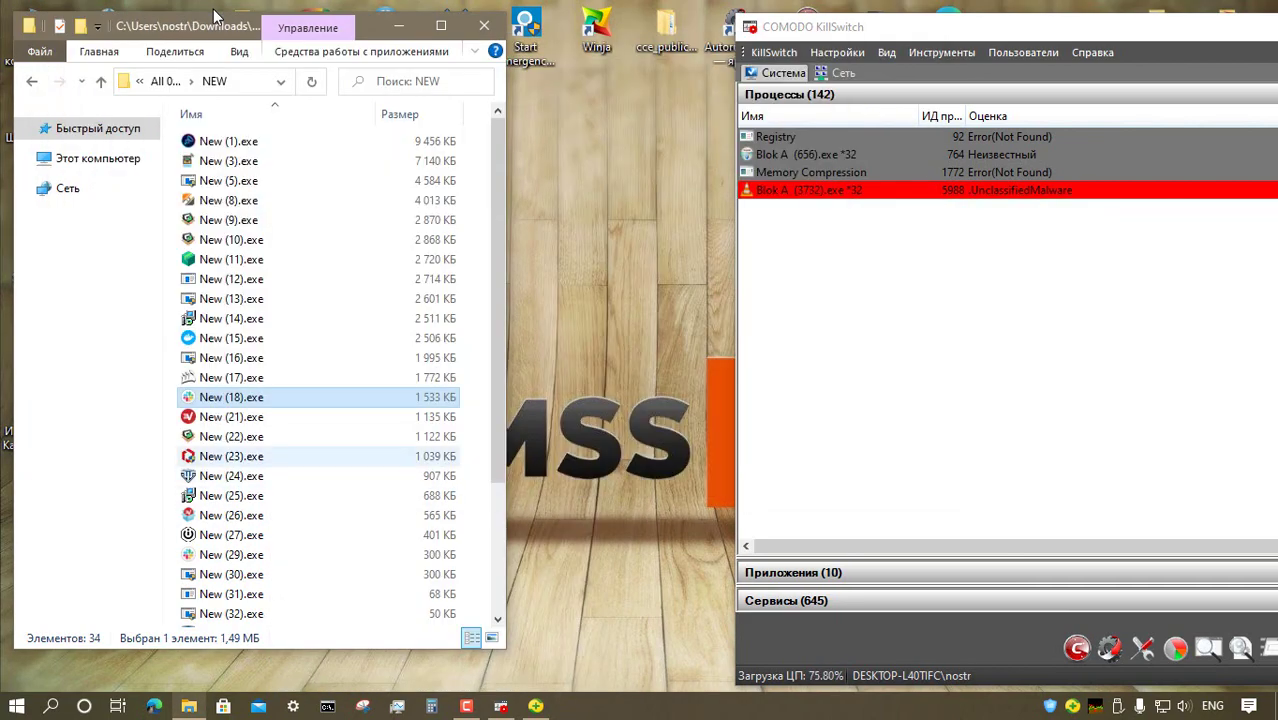
pyautogui.press('Return')
pyautogui.press('Return')
pyautogui.press('Down')
pyautogui.press('Menu')
pyautogui.press('Return')
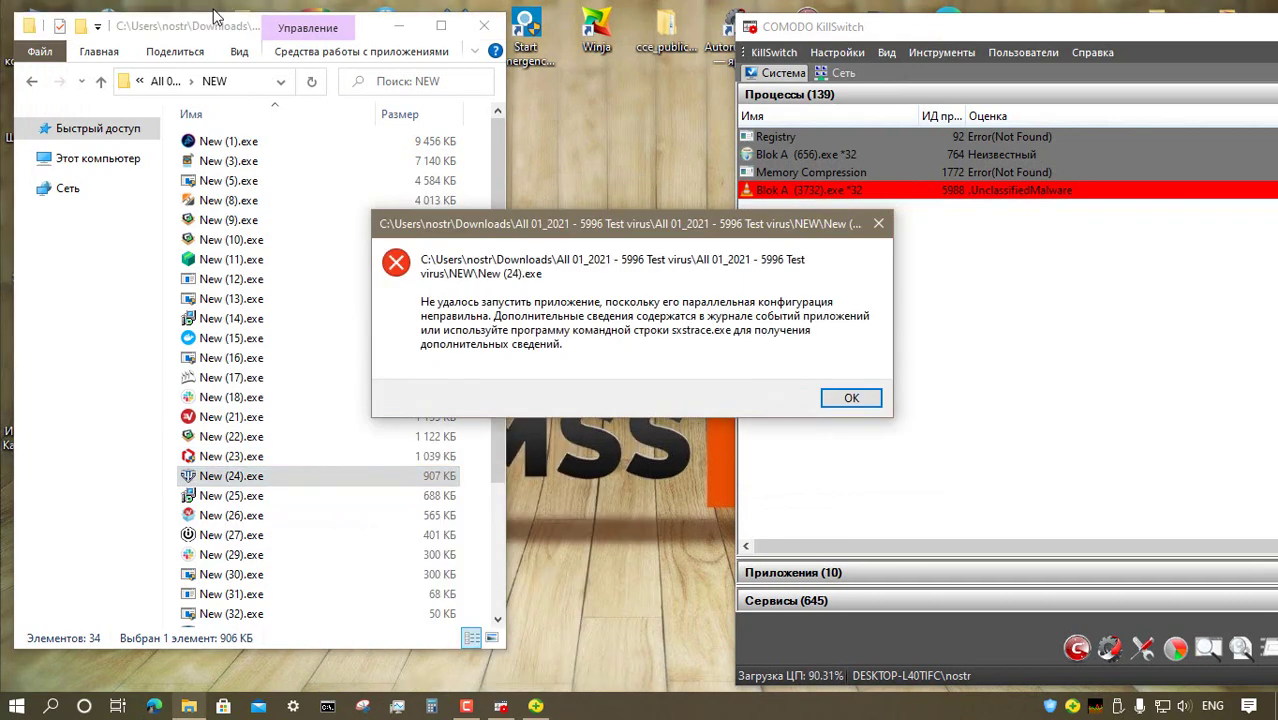
pyautogui.press('Return')
# - Try to run the samples after New (24).exe, up to New (30).exe
pyautogui.press('Down')
pyautogui.press('Down')
pyautogui.press('Menu')
pyautogui.press('Return')
pyautogui.press('Down')
pyautogui.press('Down')
pyautogui.press('Down')
pyautogui.press('Down')
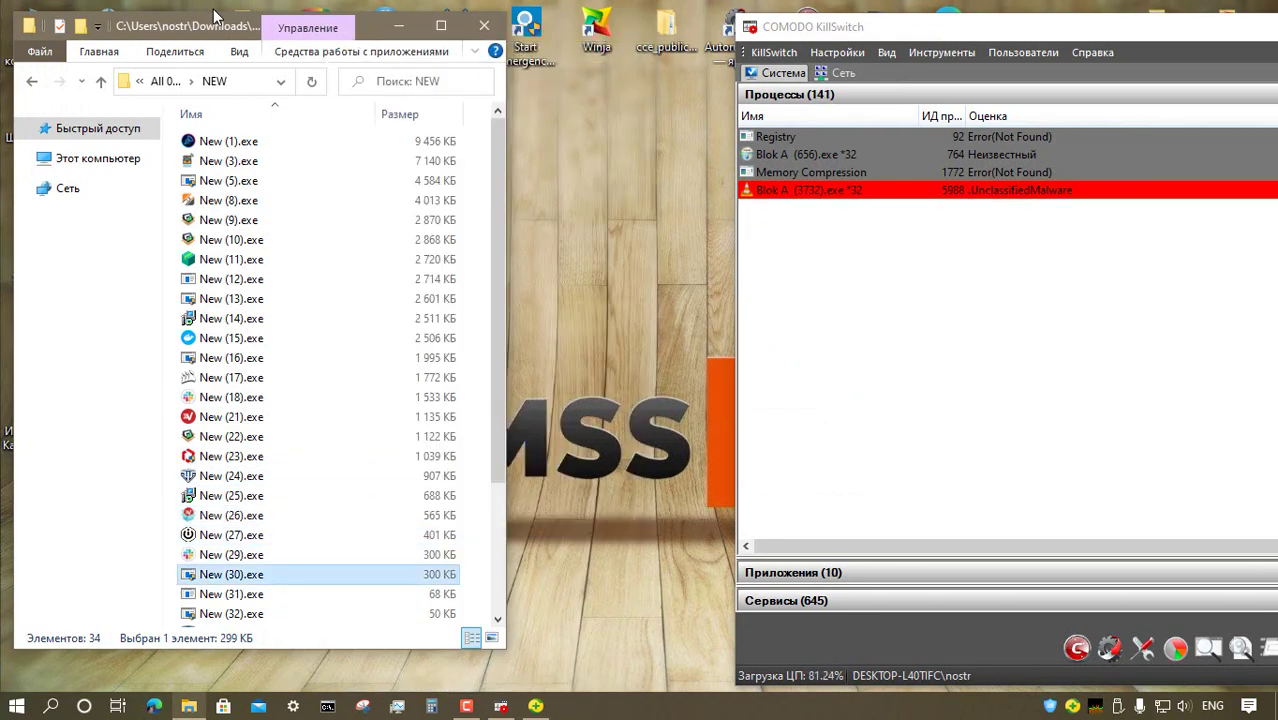
pyautogui.press('Return')
# - Try to run the New (34).exe sample near the end of the NEW folder
pyautogui.press('Down')
pyautogui.press('Down')
pyautogui.press('Menu')
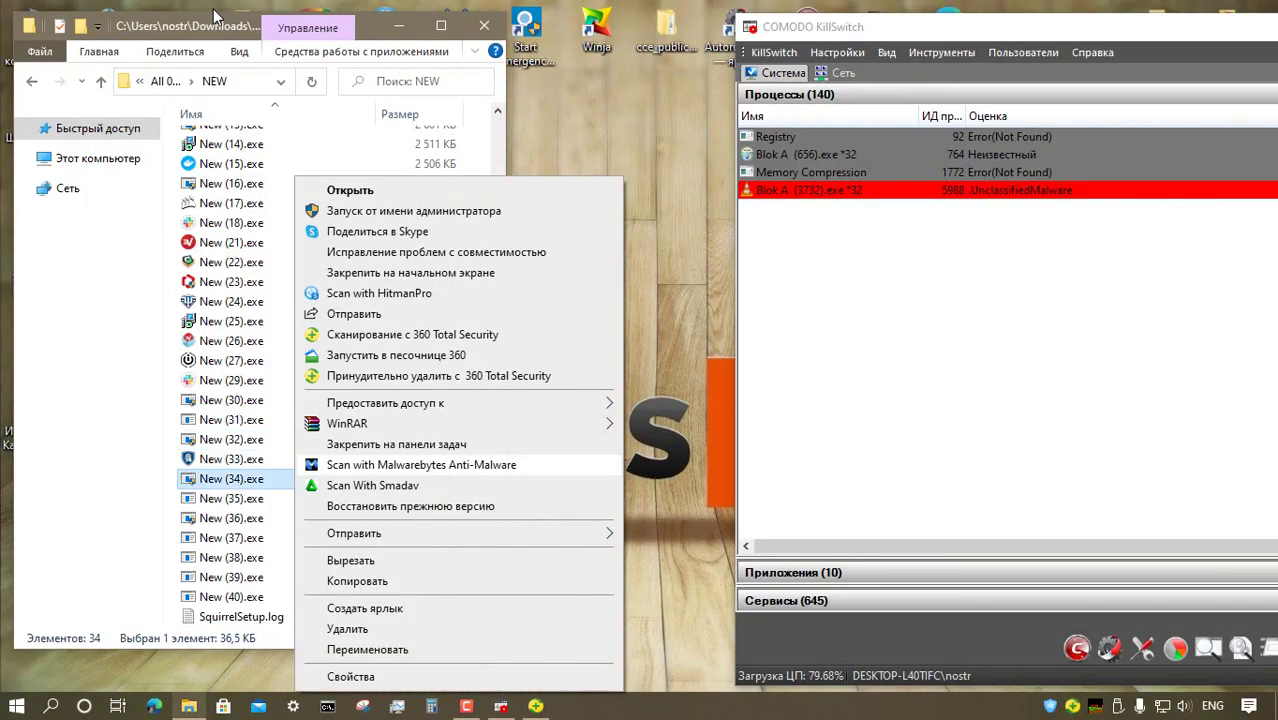
pyautogui.press('Return')
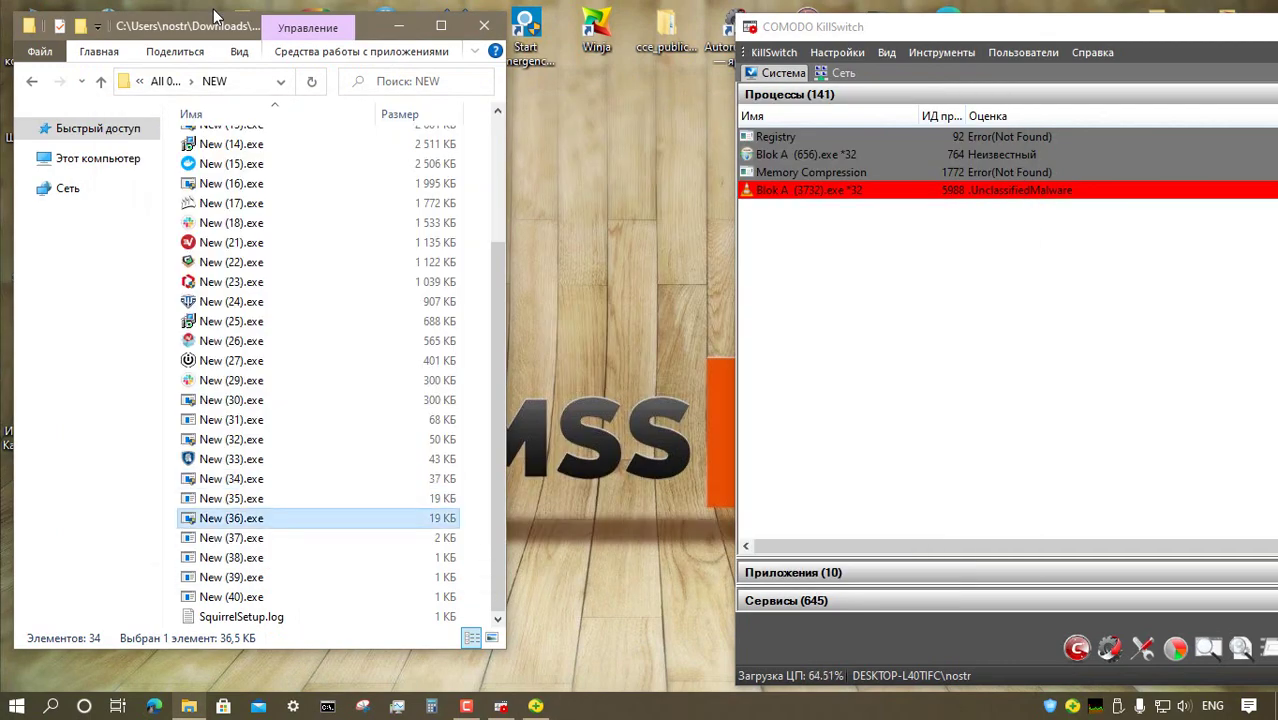
# - Try to run the remaining samples in the NEW folder, from New (38).exe to New (39).exe
pyautogui.press('Down')
pyautogui.press('Down')
pyautogui.press('Menu')
pyautogui.press('Return')
pyautogui.hotkey('alt', 'F4')
pyautogui.press('Down')
pyautogui.press('Down')
pyautogui.press('Down')
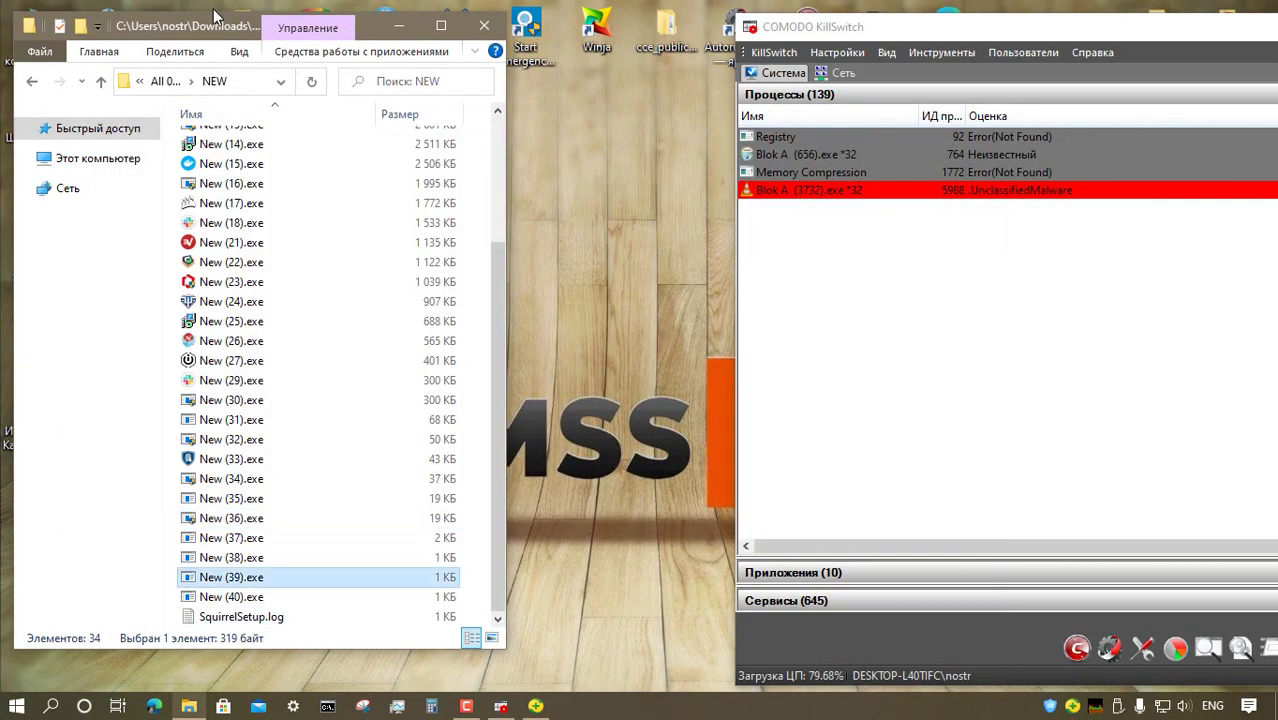
pyautogui.press('Menu')
pyautogui.press('Return')
pyautogui.press('Return')
# - Open the Scareware folder and try to run Scareware (1).exe
pyautogui.hotkey('alt', 'Up')
pyautogui.press('Down')
pyautogui.press('Down')
pyautogui.press('Return')
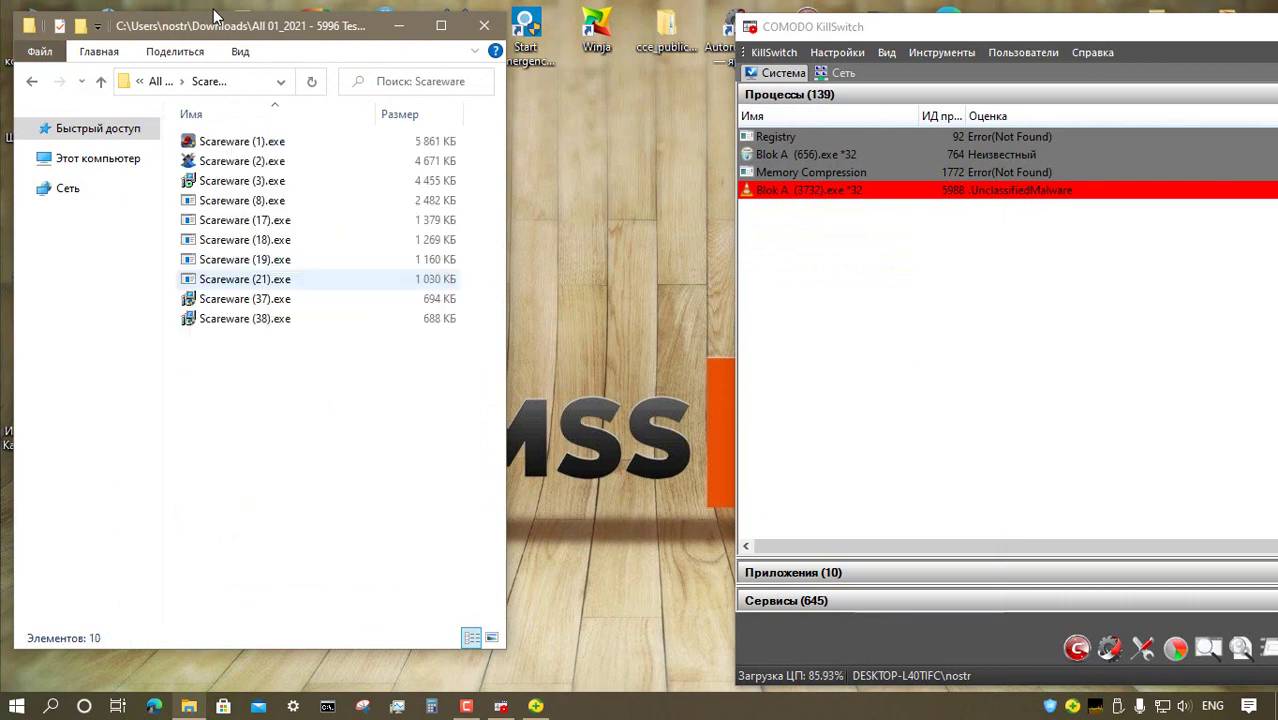
pyautogui.press('Down')
pyautogui.press('Menu')
pyautogui.press('Return')
pyautogui.press('Return')
pyautogui.press('Down')
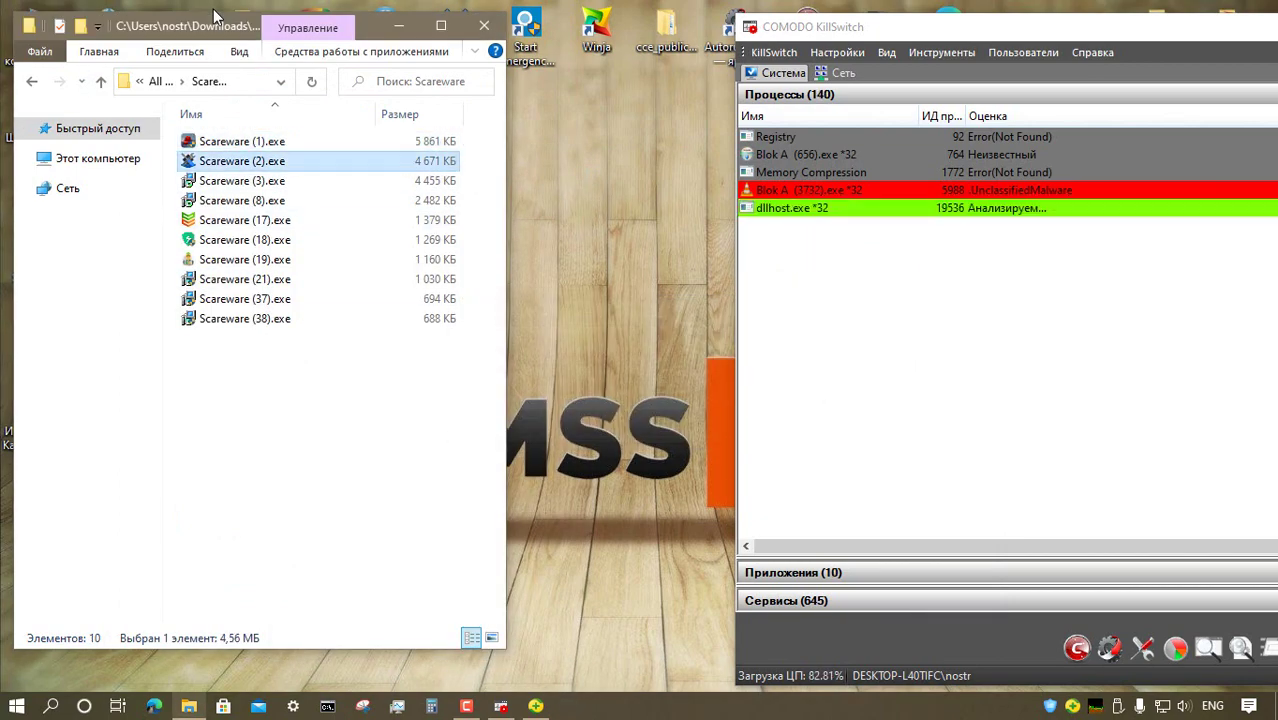
# - Try to run the Scareware (2).exe sample and dismiss its launch dialog
pyautogui.press('Menu')
pyautogui.press('Return')
pyautogui.press('Escape')
pyautogui.press('Return')
# - Try to run the Scareware (19).exe sample and close its installer
pyautogui.press('Down')
pyautogui.press('Down')
pyautogui.press('Down')
pyautogui.press('Down')
pyautogui.press('Down')
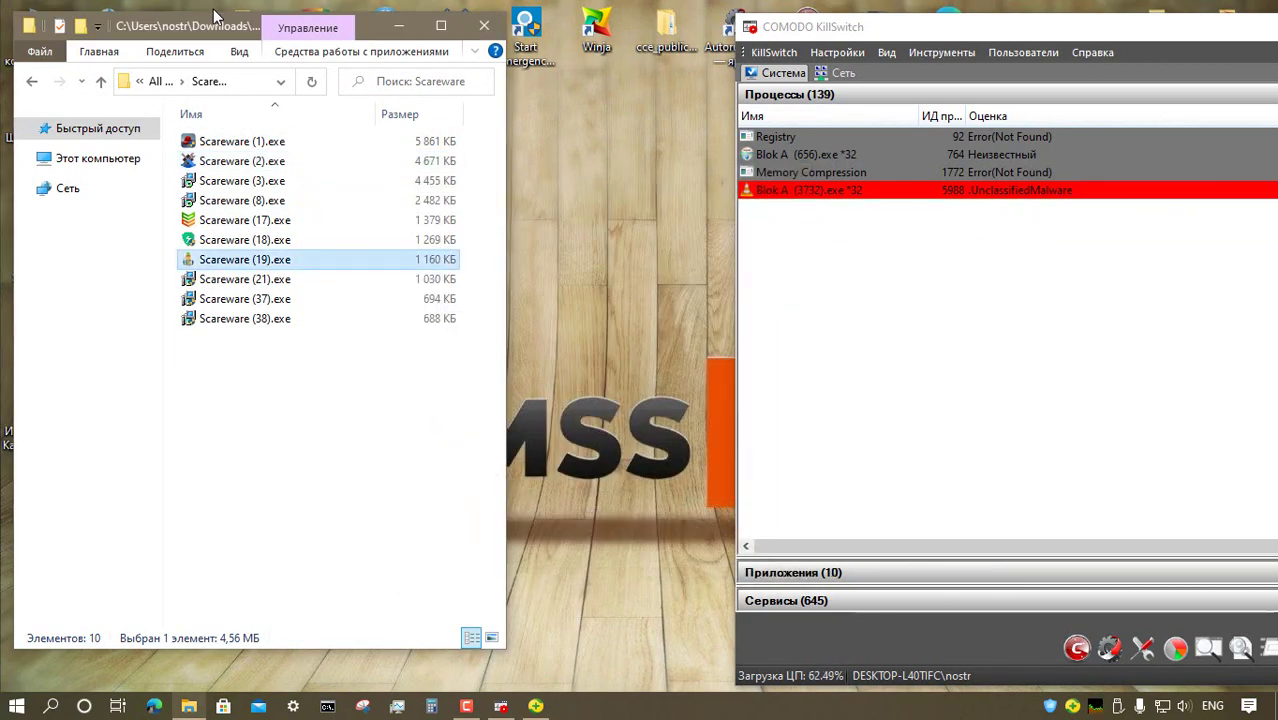
pyautogui.press('Menu')
pyautogui.press('Return')
pyautogui.click(471, 417)
pyautogui.press('Return')
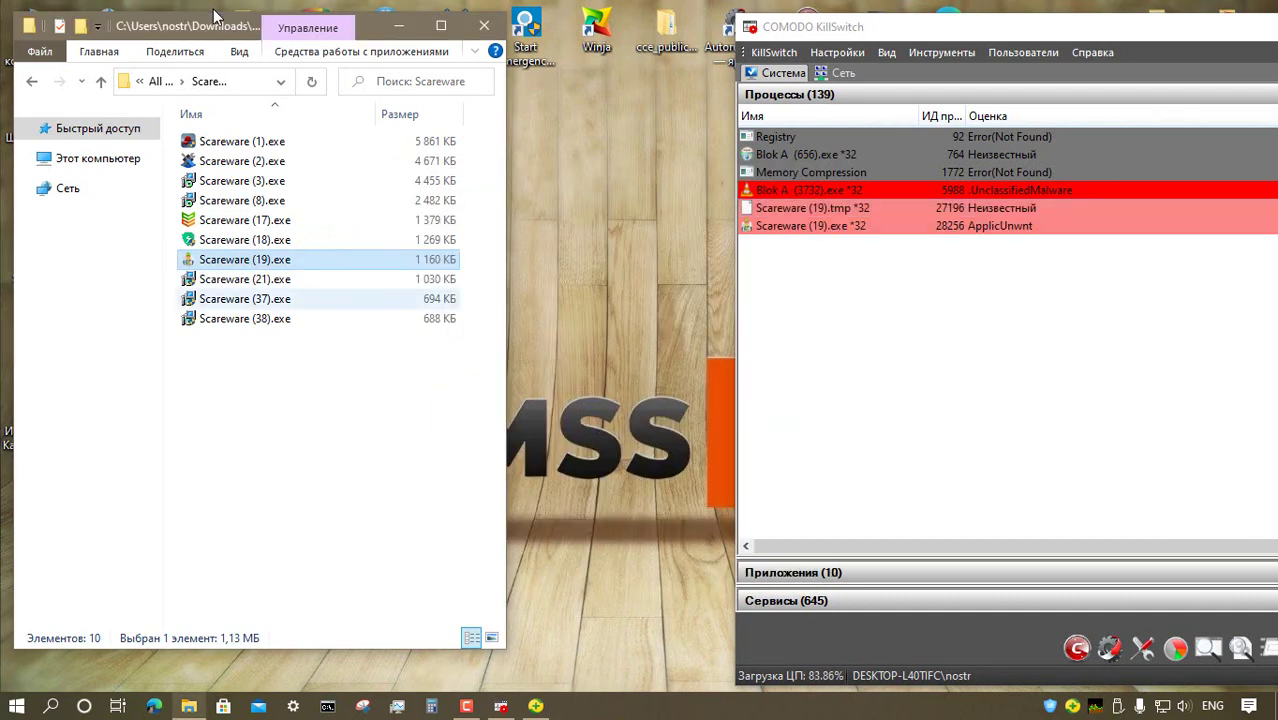
# - Leave the Scareware folder and go through the following sample folders down to TrojanCryptor
pyautogui.click(101, 81)
pyautogui.doubleClick(232, 318)
pyautogui.click(101, 81)
pyautogui.doubleClick(232, 338)
pyautogui.hotkey('alt', 'Up')
pyautogui.press('Down')
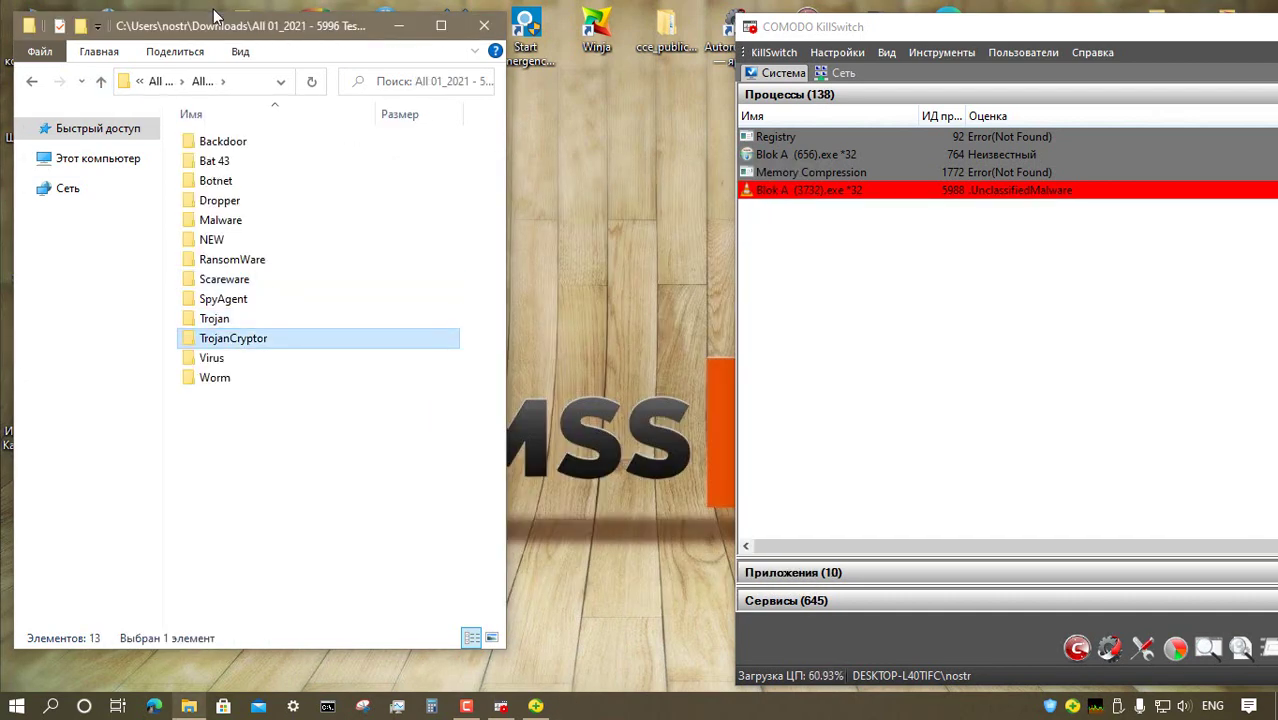
# - Open the TrojanCryptor folder and run its first samples, up to TrojanCryptor (13).exe
pyautogui.press('Return')
pyautogui.press('Menu')
pyautogui.press('Return')
pyautogui.press('Down')
pyautogui.press('Menu')
pyautogui.press('Return')
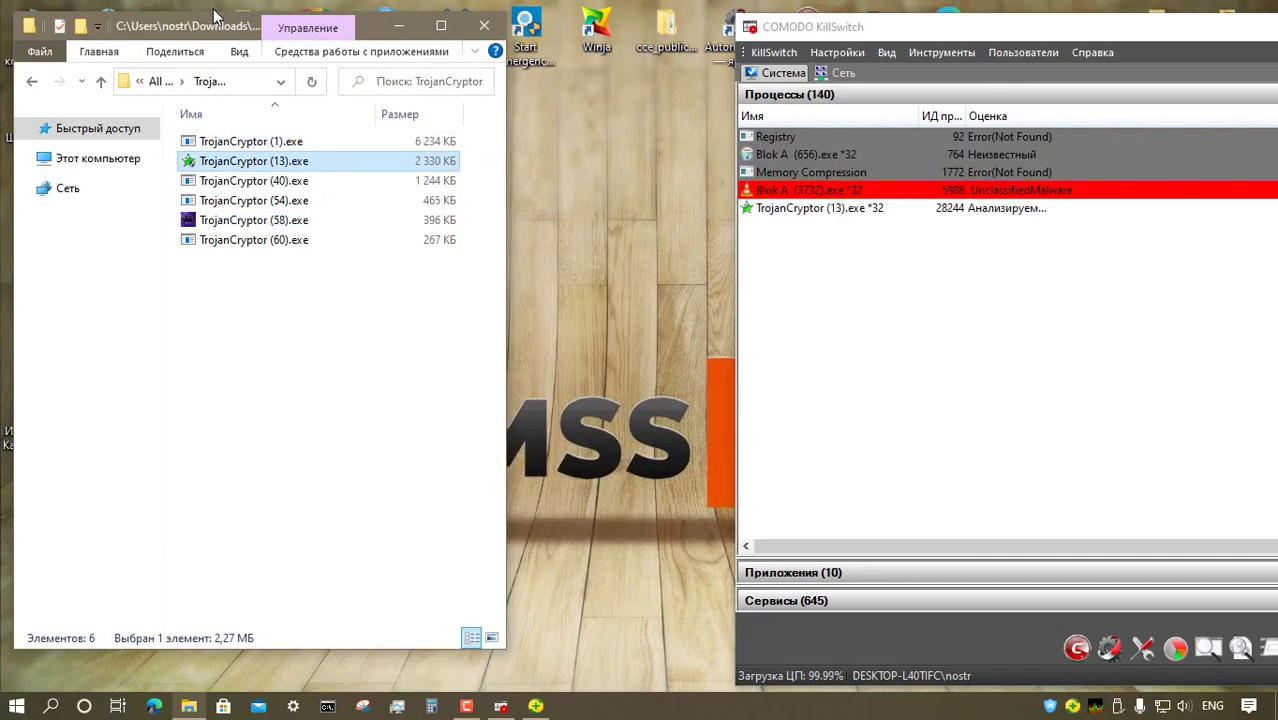
# - Try to run the samples from TrojanCryptor (40).exe to TrojanCryptor (58).exe
pyautogui.press('Down')
pyautogui.press('Menu')
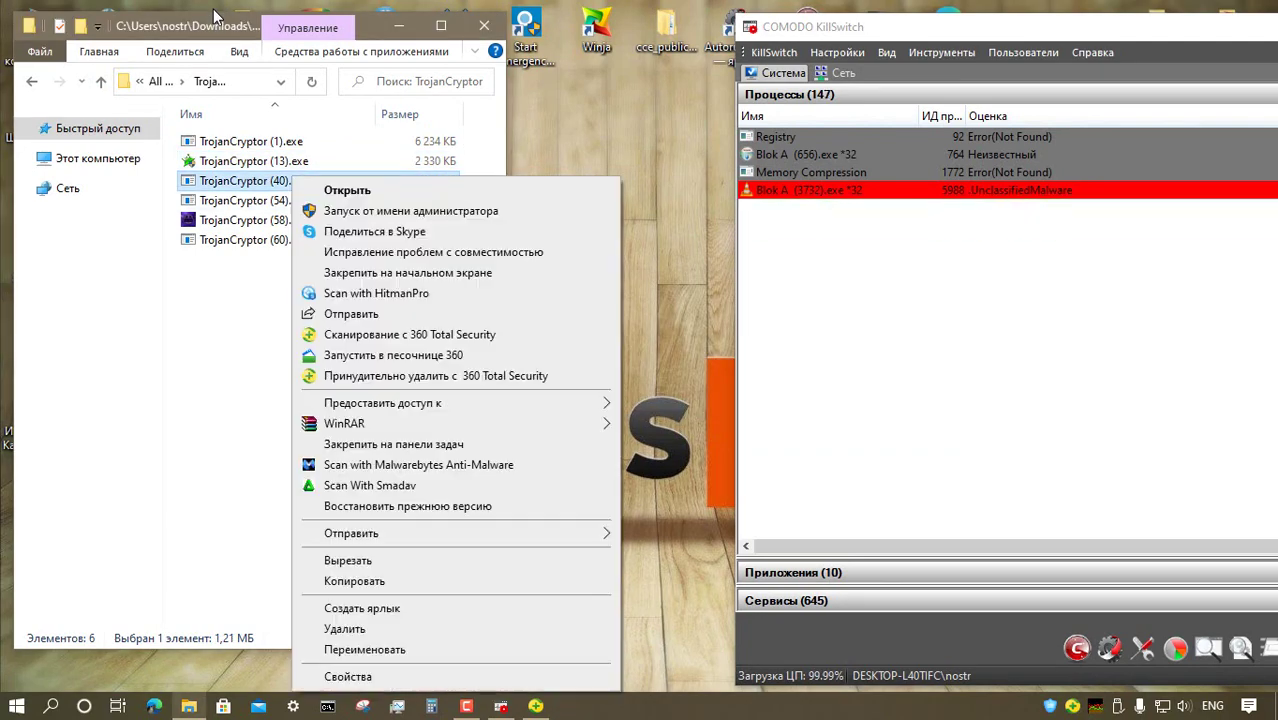
pyautogui.press('Return')
pyautogui.press('Down')
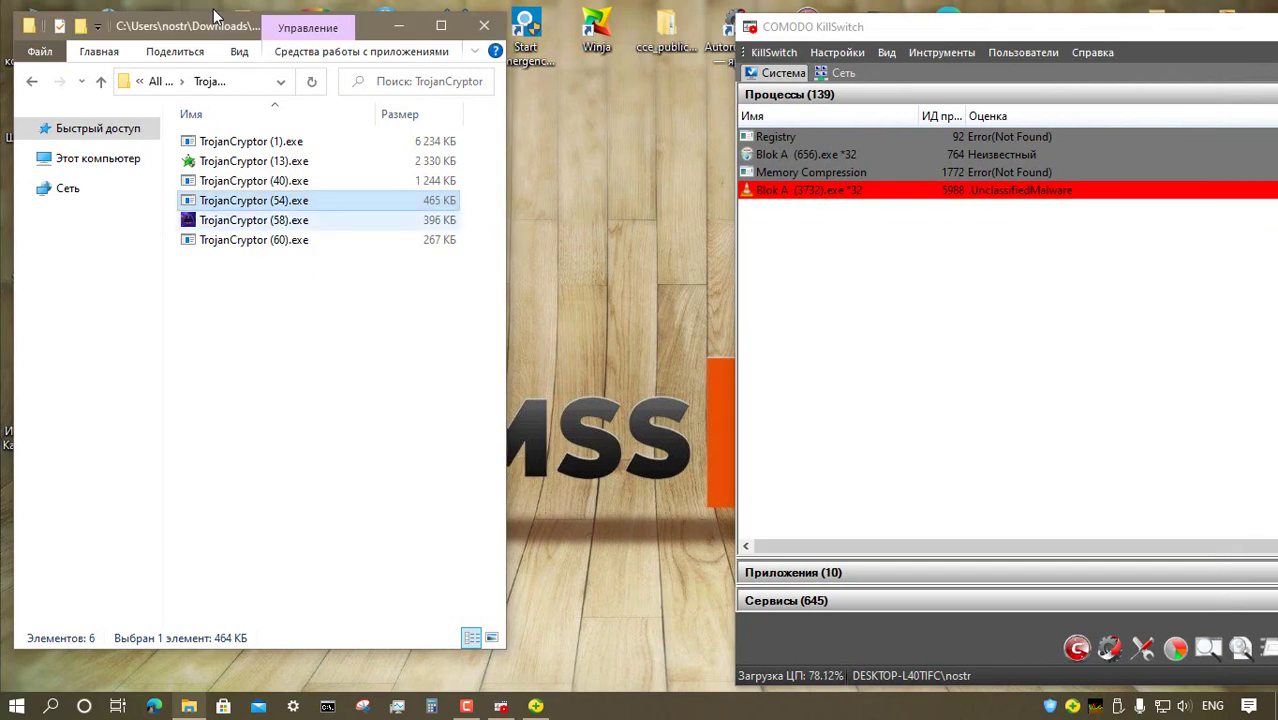
pyautogui.press('Down')
pyautogui.press('Return')
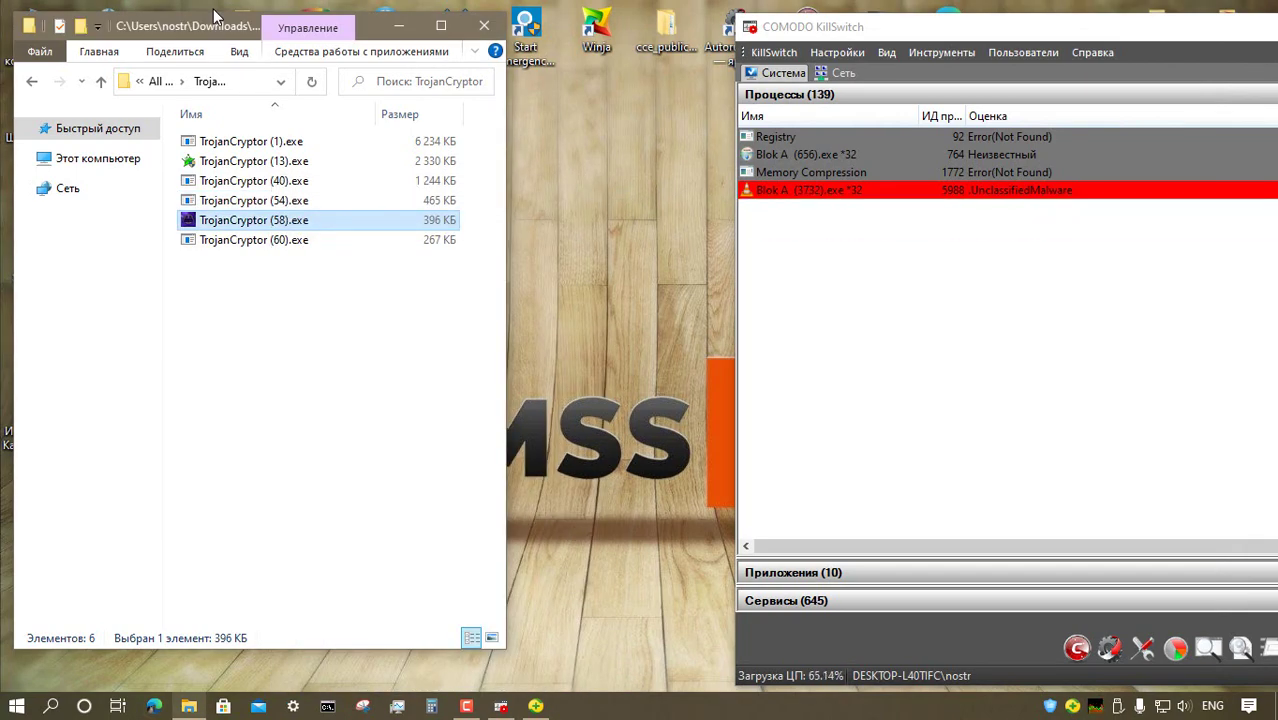
# - Run Virus (2).exe and Virus (3).exe from the Virus folder and close the windows they open
pyautogui.press('Down')
pyautogui.press('Return')
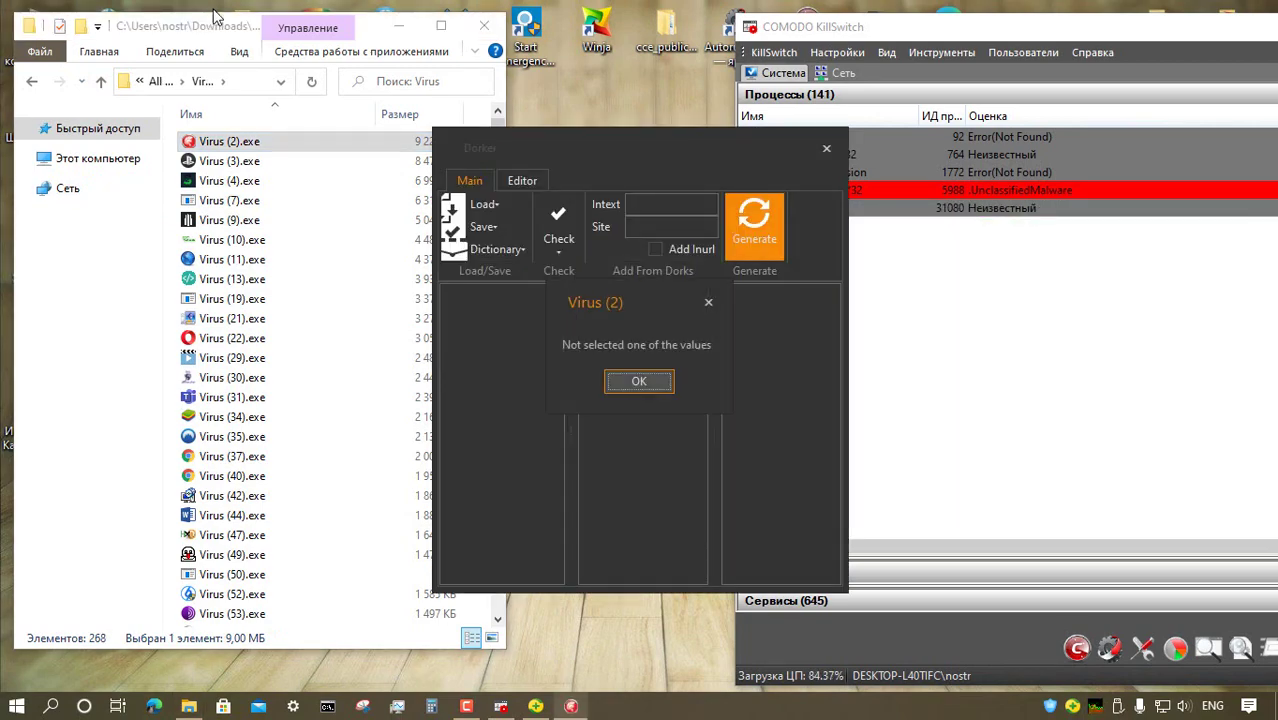
pyautogui.press('Down')
pyautogui.press('Return')
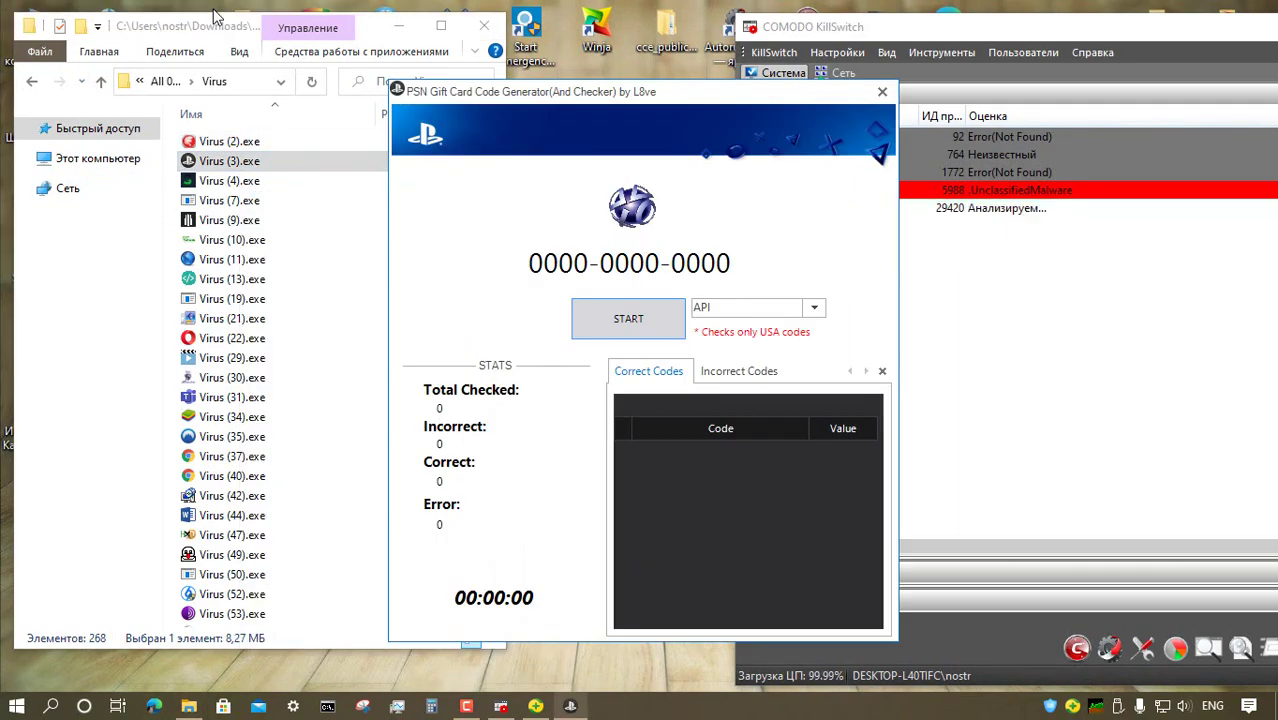
pyautogui.press('Down')
pyautogui.press('Down')
pyautogui.press('Return')
pyautogui.hotkey('alt', 'F4')
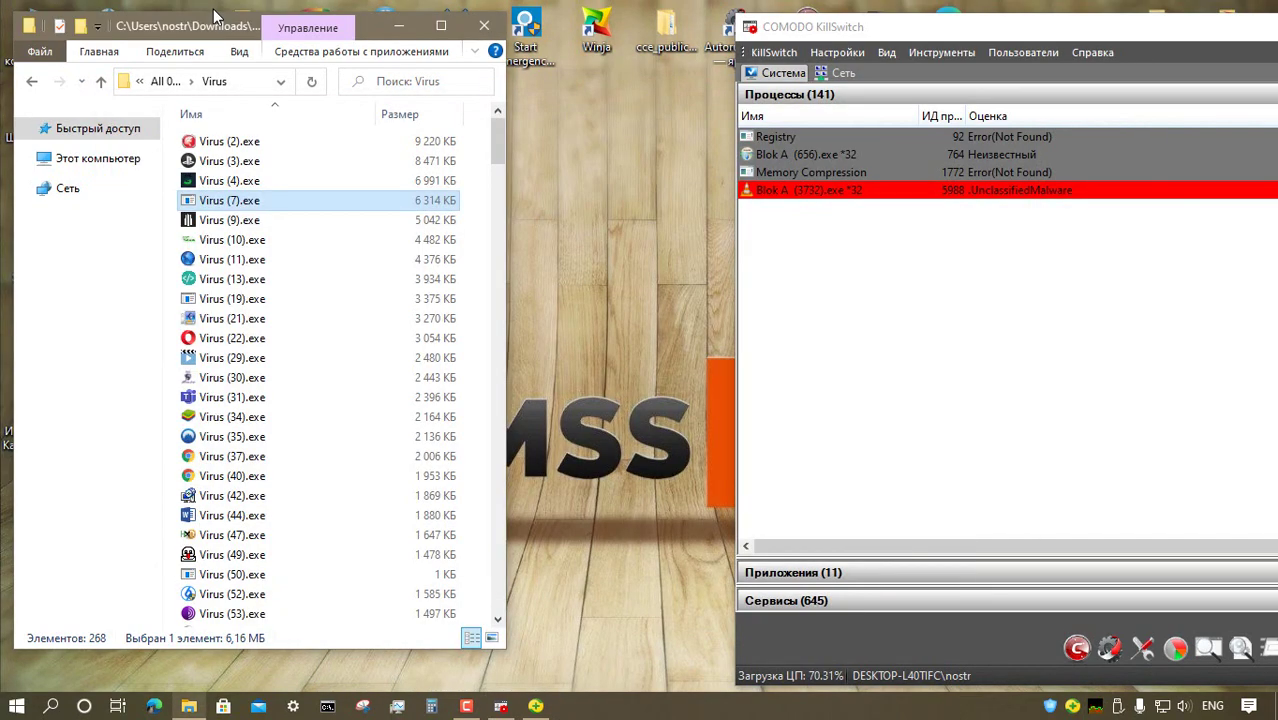
# - Try to run the Virus (13).exe sample
pyautogui.press('Down')
pyautogui.press('Down')
pyautogui.press('Down')
pyautogui.press('Down')
pyautogui.hotkey('shift', 'F10')
pyautogui.press('Return')
# - Try to run the Virus (34).exe sample
pyautogui.press('Down')
pyautogui.press('Down')
pyautogui.press('Down')
pyautogui.press('Down')
pyautogui.press('Down')
pyautogui.press('Down')
pyautogui.press('Down')
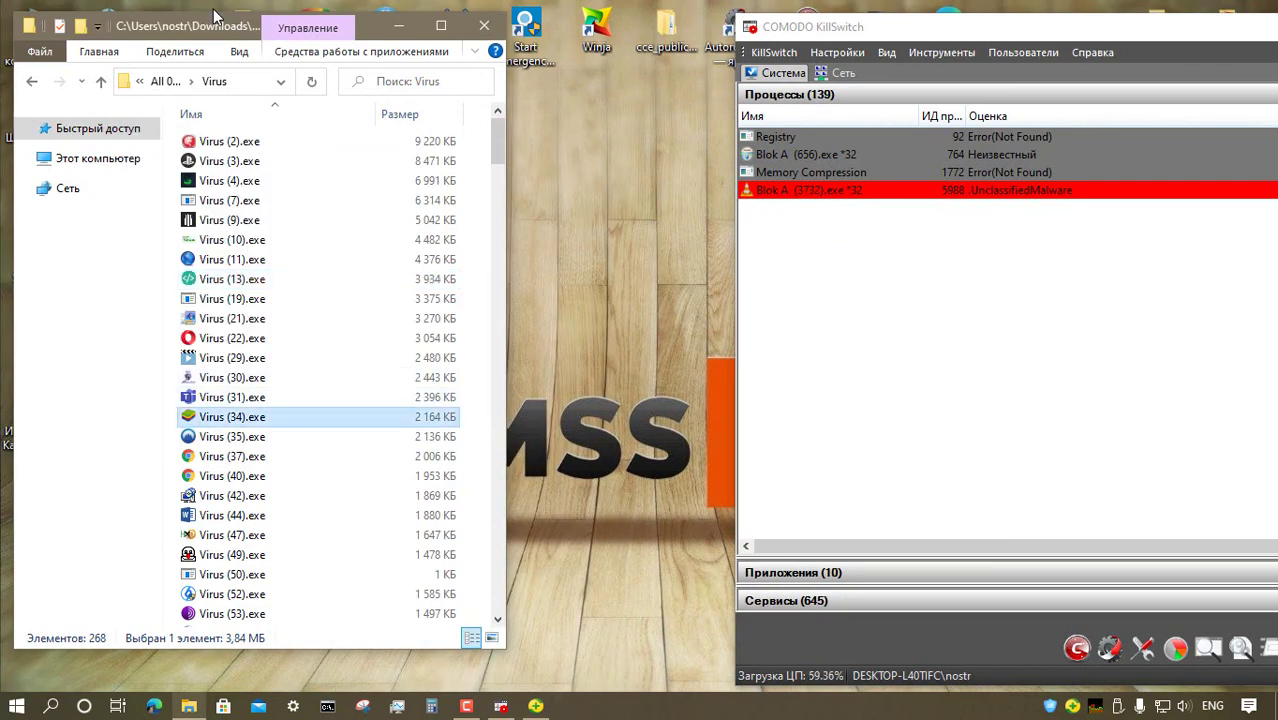
pyautogui.press('Menu')
pyautogui.press('Return')
# - Try to run the Virus (42).exe sample
pyautogui.press('Down')
pyautogui.press('Down')
pyautogui.press('Down')
pyautogui.press('Down')
pyautogui.press('Menu')
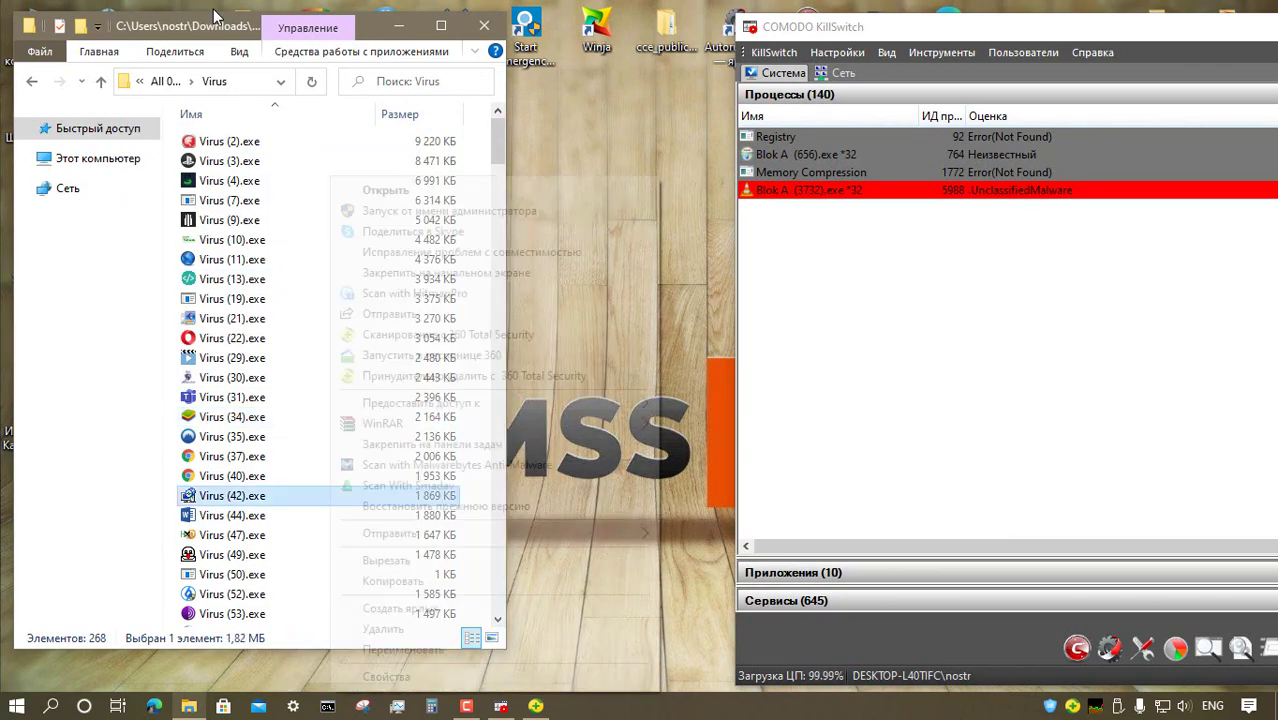
pyautogui.press('Return')
# - Run the Virus (49).exe sample with the skull icon
pyautogui.press('Down')
pyautogui.press('Down')
pyautogui.press('Down')
pyautogui.press('Down')
pyautogui.press('Up')
pyautogui.press('Menu')
pyautogui.press('Return')
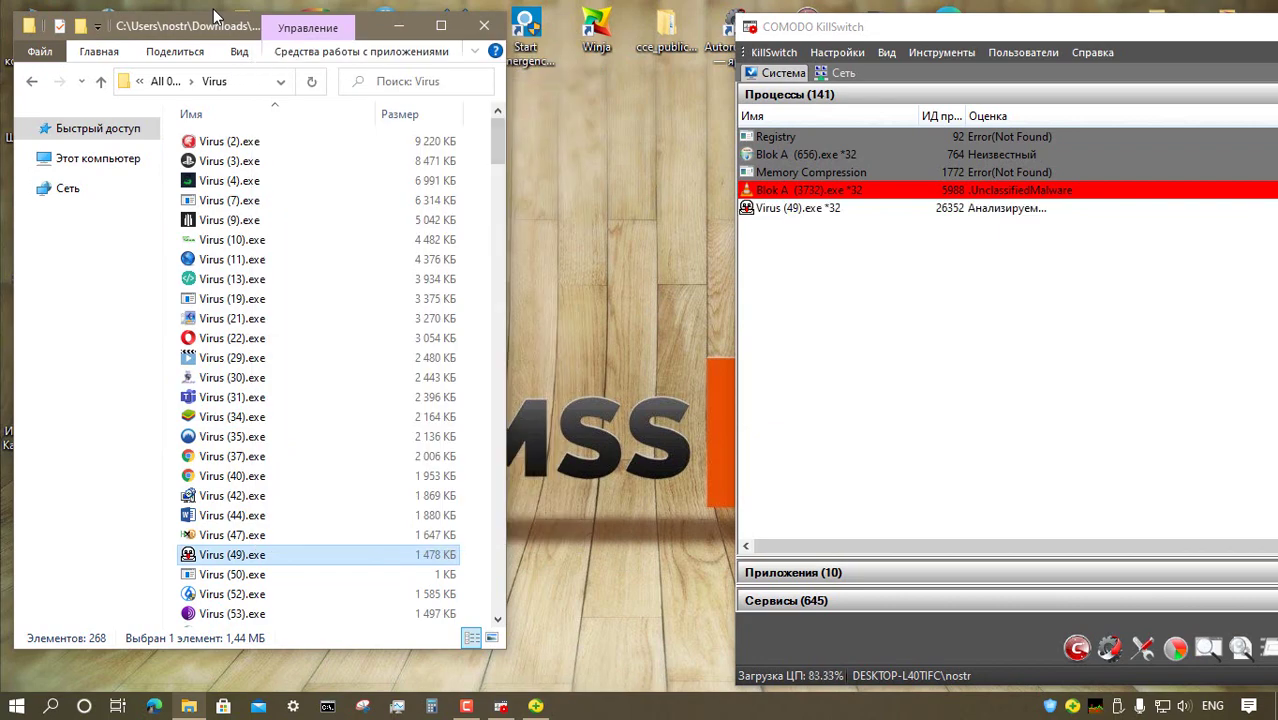
pyautogui.press('Return')
# - Try to run several samples from Virus (111).exe to Virus (125).exe as administrator
pyautogui.click(738, 204)
pyautogui.scroll(-17, 290, 340)
pyautogui.rightClick(294, 202)
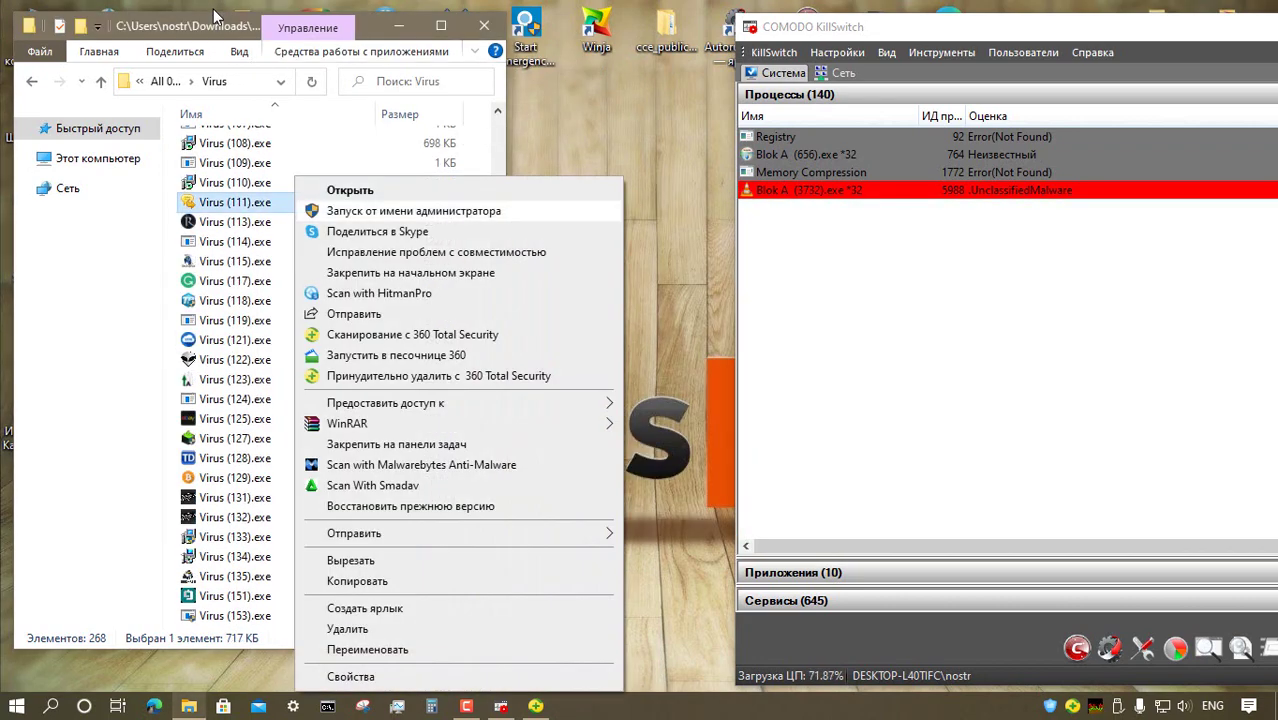
pyautogui.click(410, 209)
pyautogui.rightClick(310, 320)
pyautogui.click(410, 211)
pyautogui.rightClick(311, 419)
pyautogui.click(410, 211)
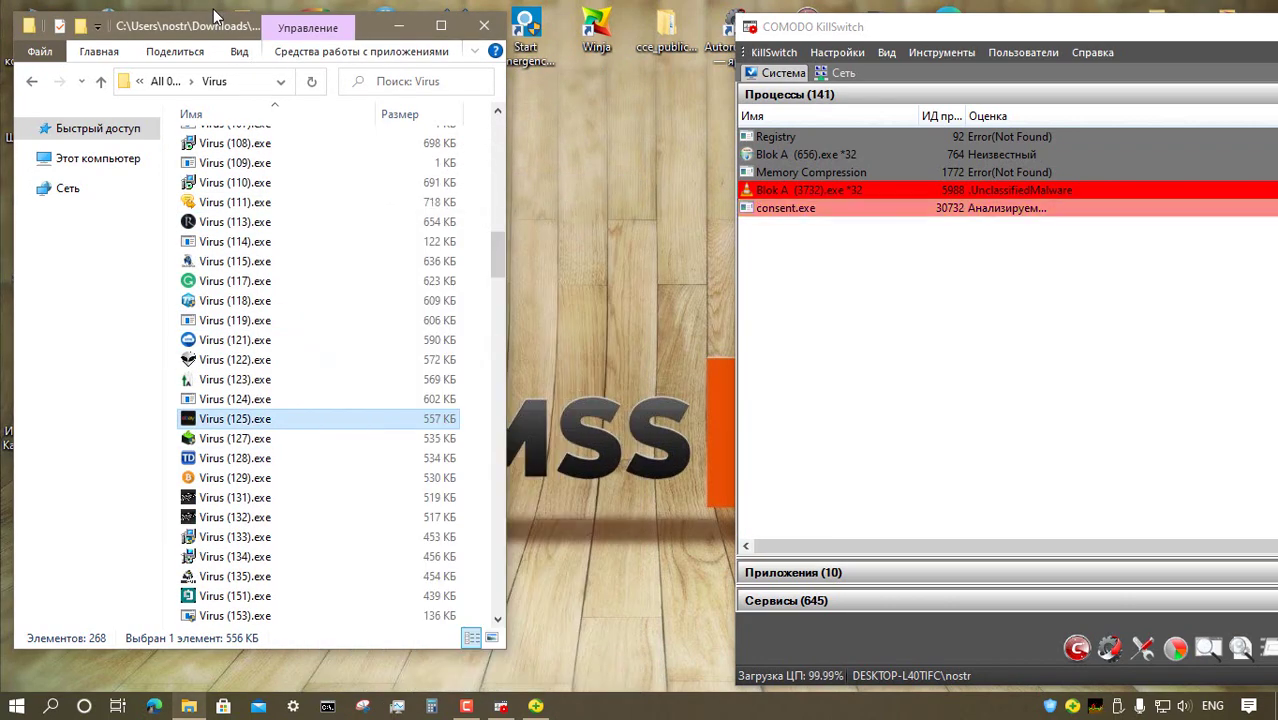
pyautogui.press('Return')
# - Try to run Virus (131).exe as administrator, resolve its trojan alert and dismiss the access error
pyautogui.rightClick(310, 478)
pyautogui.click(410, 211)
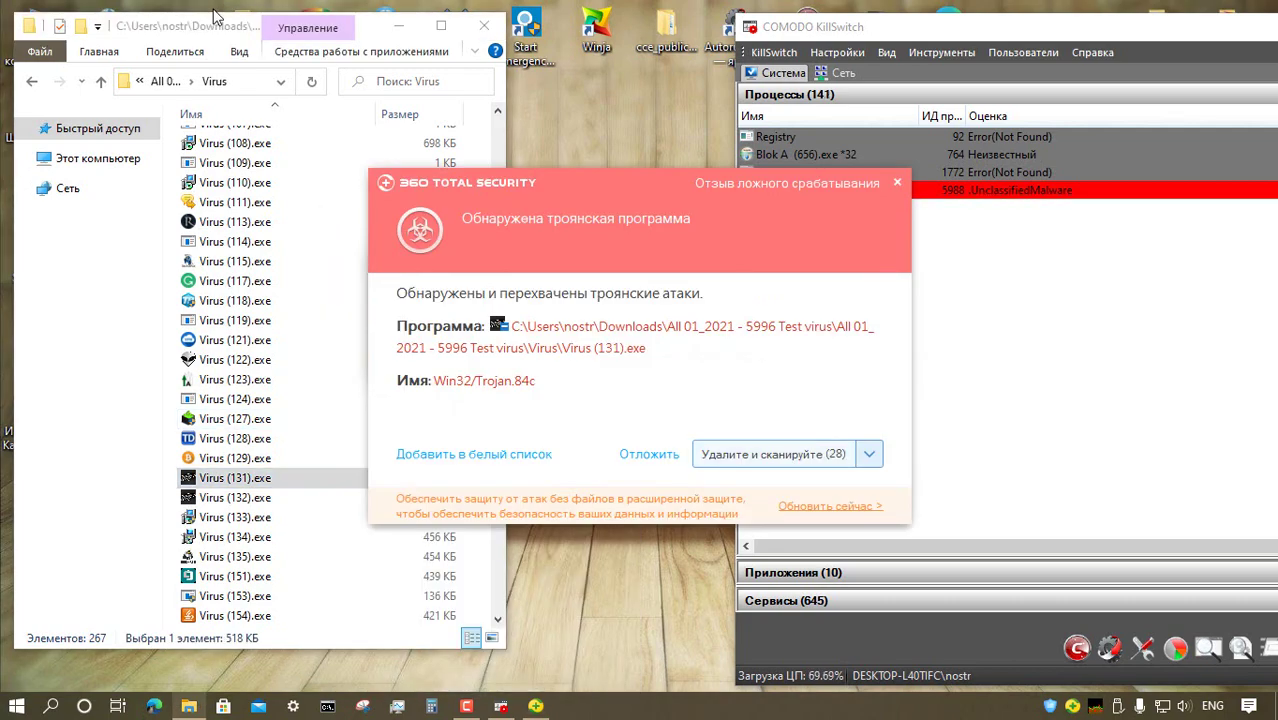
pyautogui.click(752, 487)
pyautogui.click(850, 355)
# - Try to run Virus (151).exe, resolve its trojan alert and dismiss the access error
pyautogui.rightClick(277, 560)
pyautogui.click(376, 56)
pyautogui.click(869, 454)
pyautogui.click(752, 487)
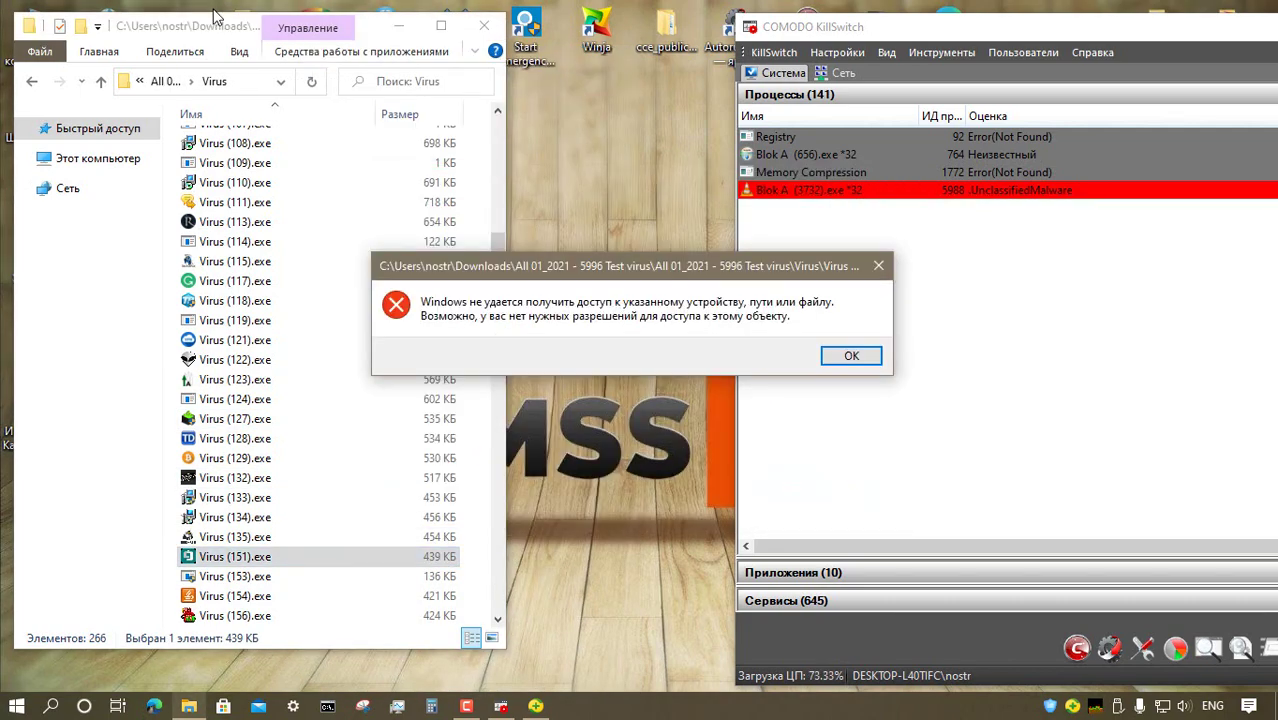
pyautogui.click(850, 355)
# - Run the Virus (178).exe sample further down the Virus folder
pyautogui.scroll(-7, 320, 459)
pyautogui.press('Down')
pyautogui.press('Down')
pyautogui.press('Down')
pyautogui.press('Down')
pyautogui.press('Down')
pyautogui.press('Down')
pyautogui.press('Return')
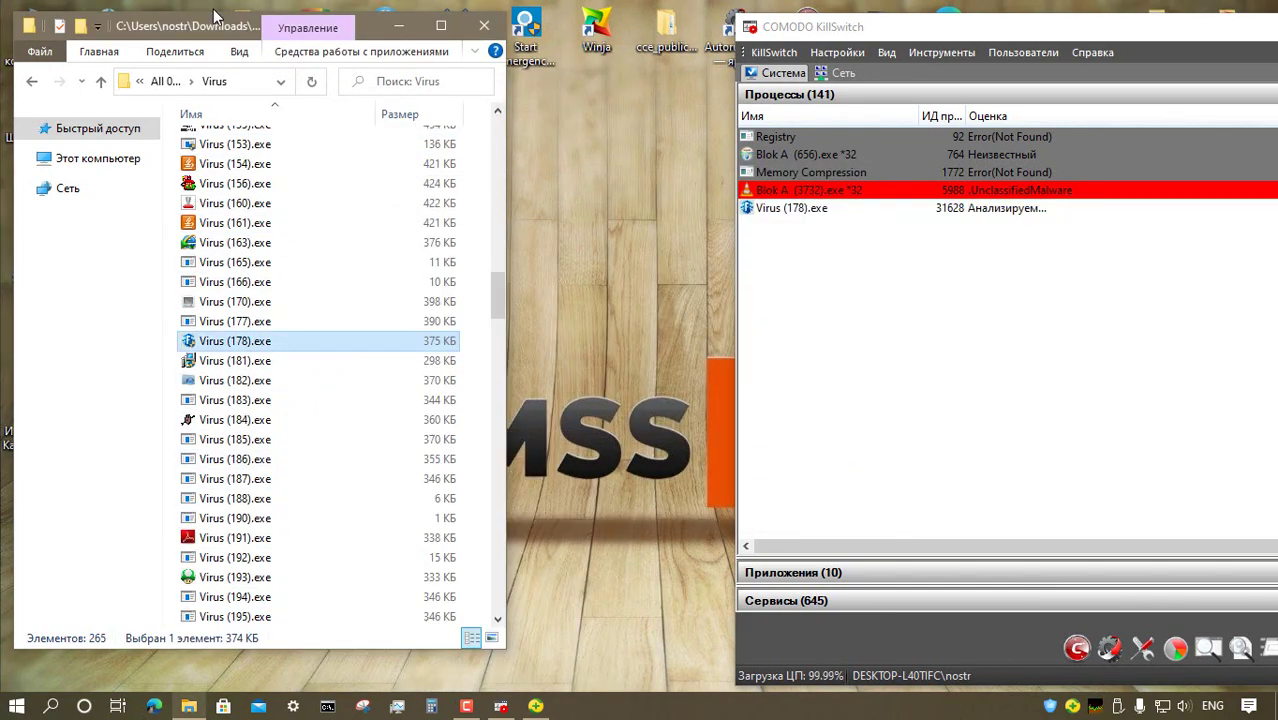
# - Run the Virus (182).exe and Virus (184).exe samples
pyautogui.press('Down')
pyautogui.press('Down')
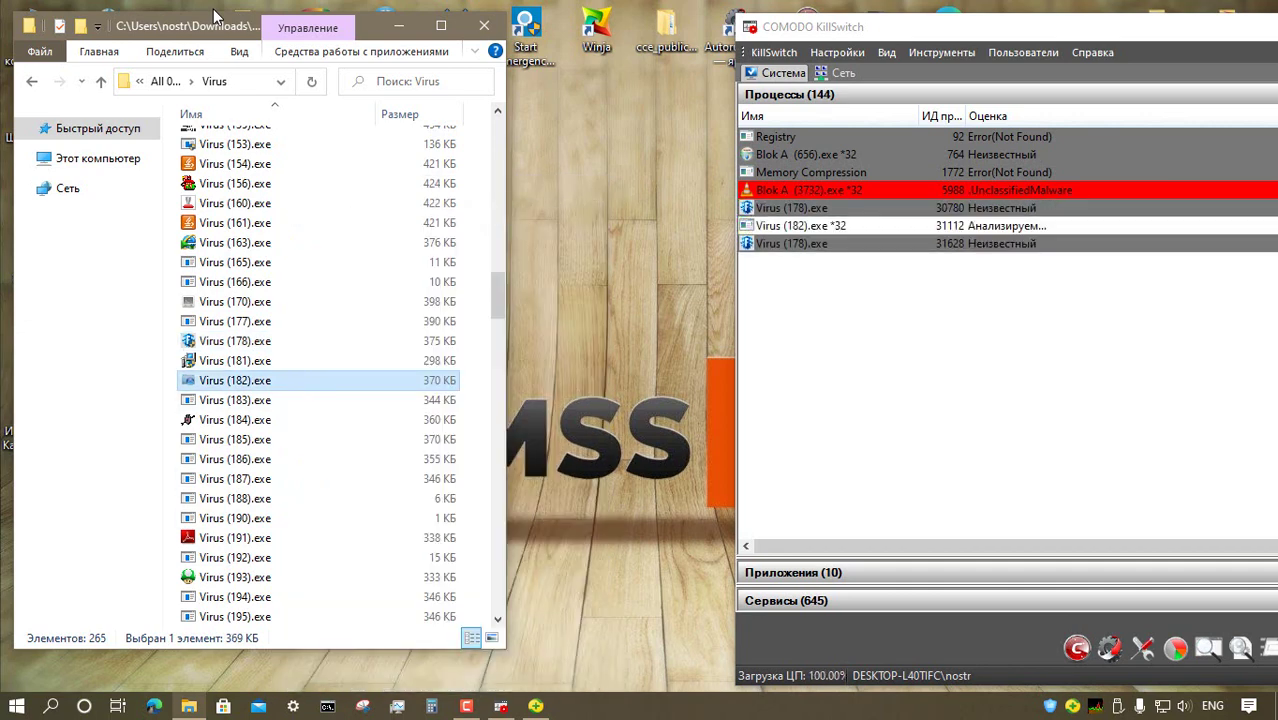
pyautogui.press('Down')
pyautogui.press('Down')
pyautogui.press('Menu')
pyautogui.press('Return')
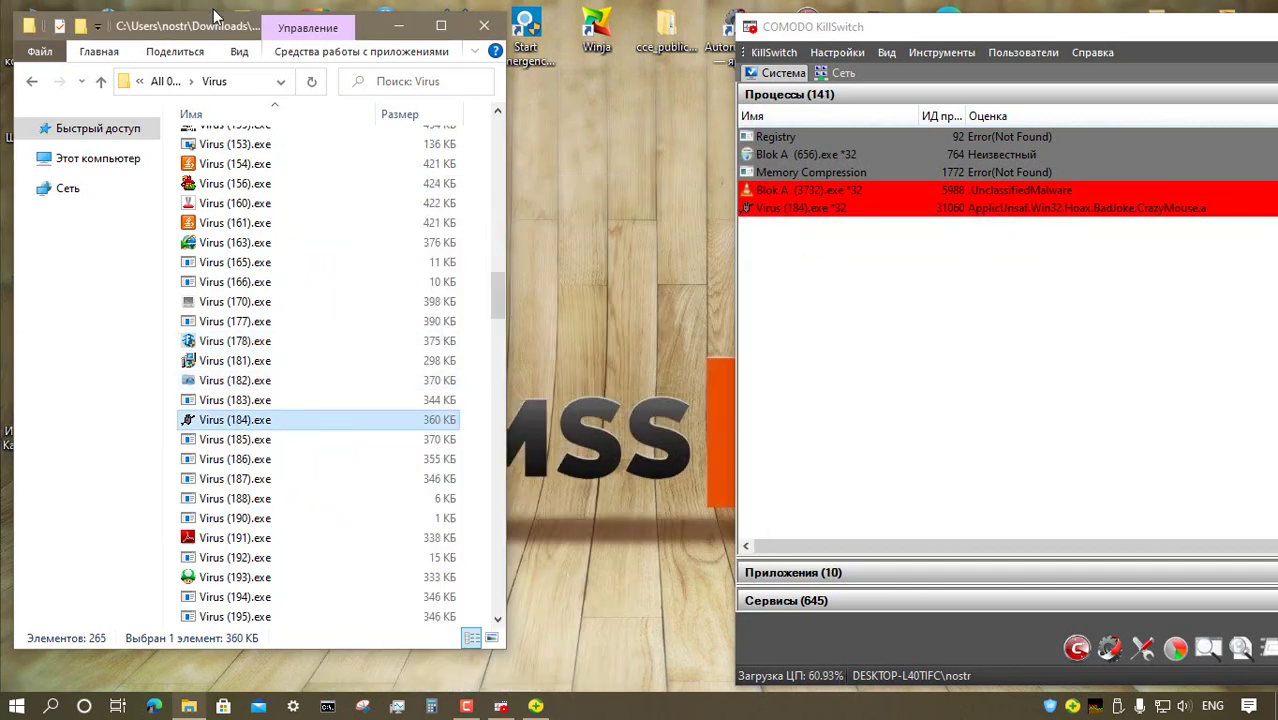
# - Try to run the Virus (191).exe sample with the PDF-style icon
pyautogui.press('Down')
pyautogui.press('Down')
pyautogui.press('Down')
pyautogui.press('Down')
pyautogui.press('Down')
pyautogui.press('Down')
pyautogui.press('Return')
pyautogui.press('Return')
pyautogui.press('Menu')
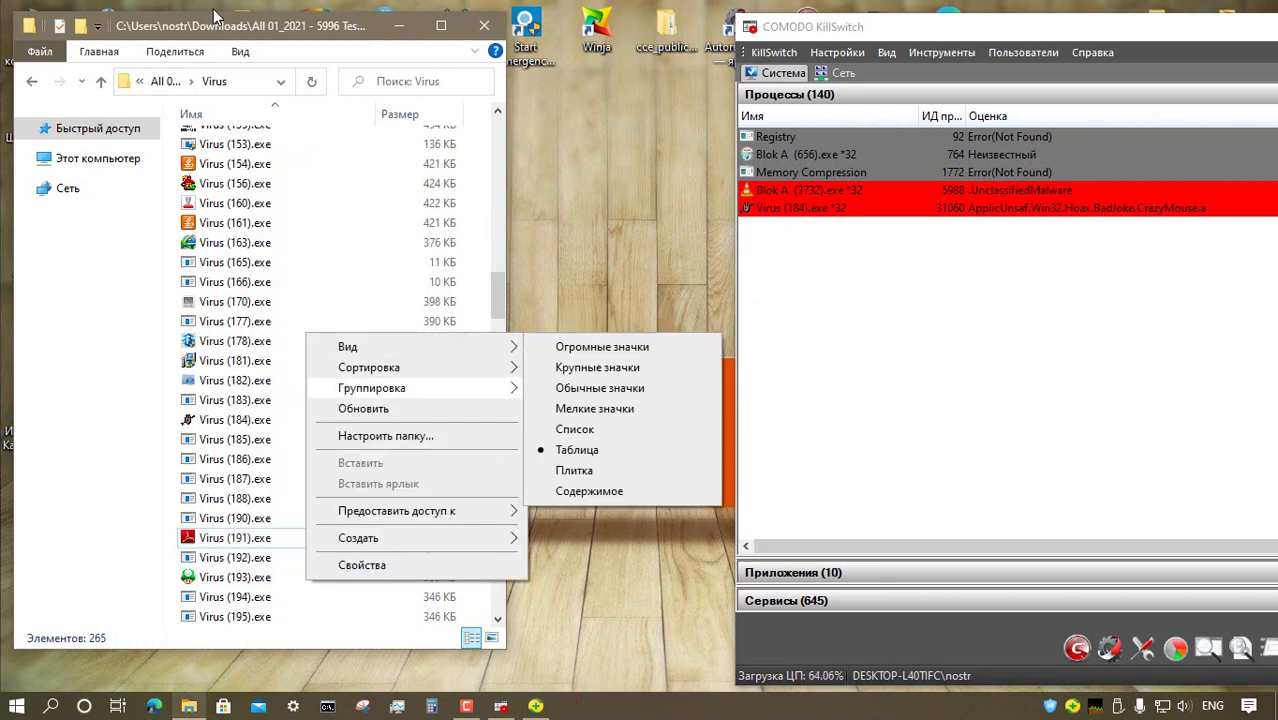
pyautogui.press('Escape')
pyautogui.press('space')
pyautogui.press('Return')
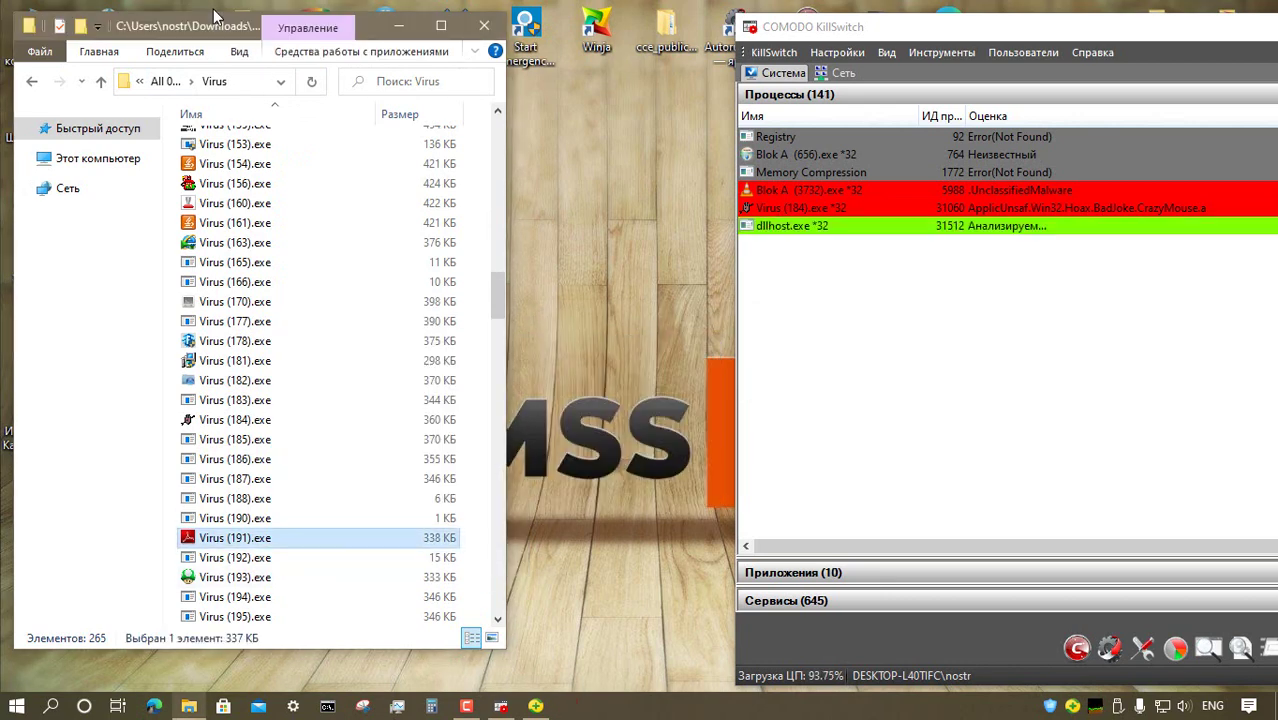
# - Run the Virus (193).exe sample with the mushroom icon
pyautogui.press('Down')
pyautogui.press('Down')
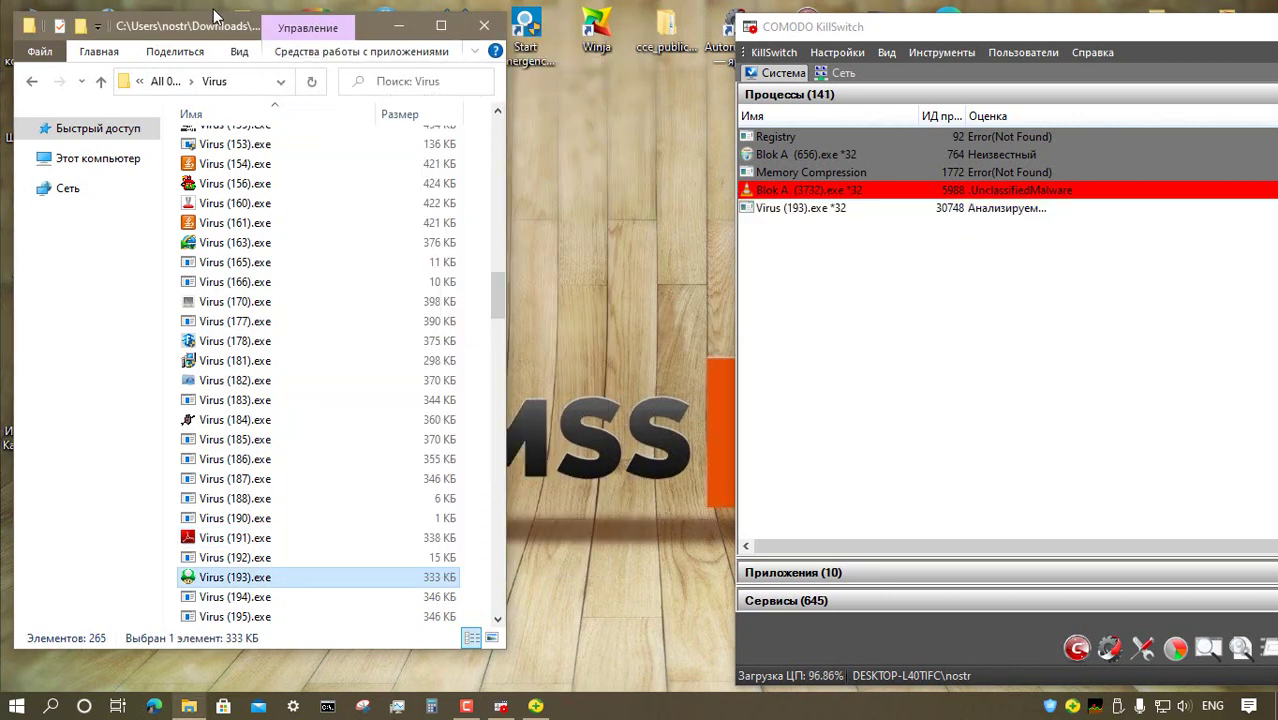
pyautogui.press('Return')
# - Try to run Virus (203).exe as administrator, plus Virus (205).exe and Virus (209).exe
pyautogui.rightClick(306, 341)
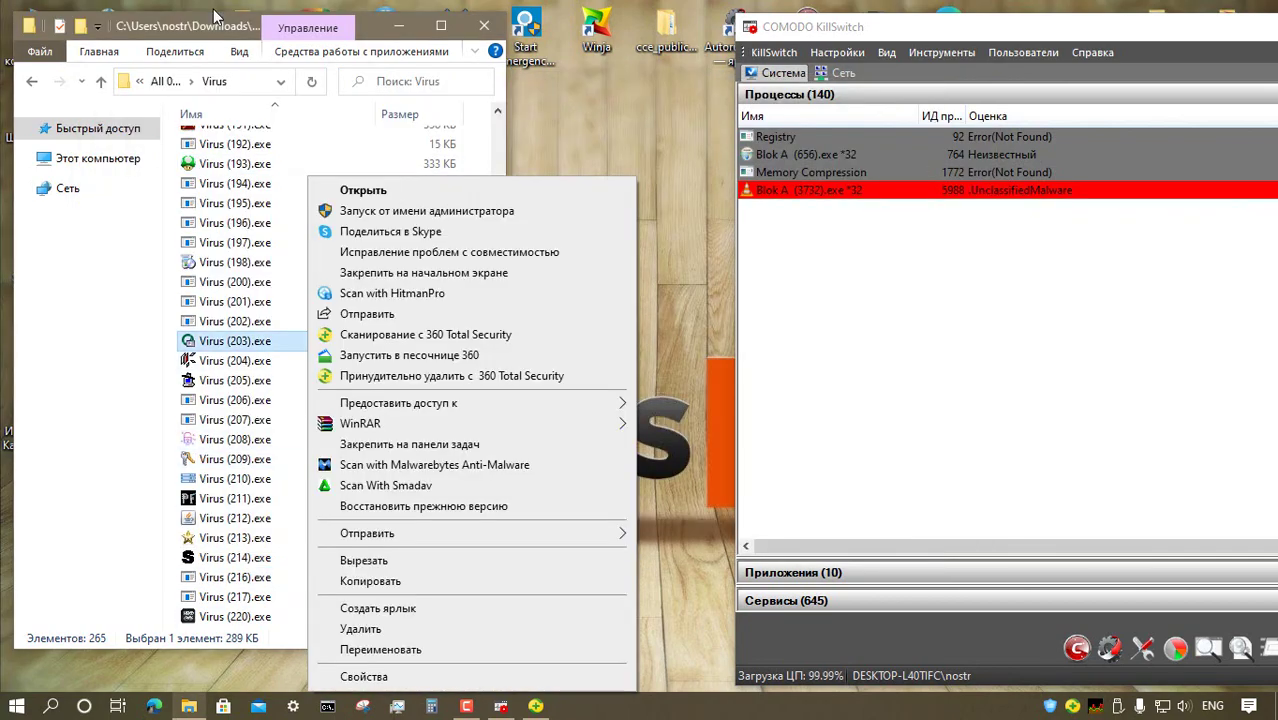
pyautogui.click(400, 210)
pyautogui.doubleClick(290, 380)
pyautogui.doubleClick(280, 459)
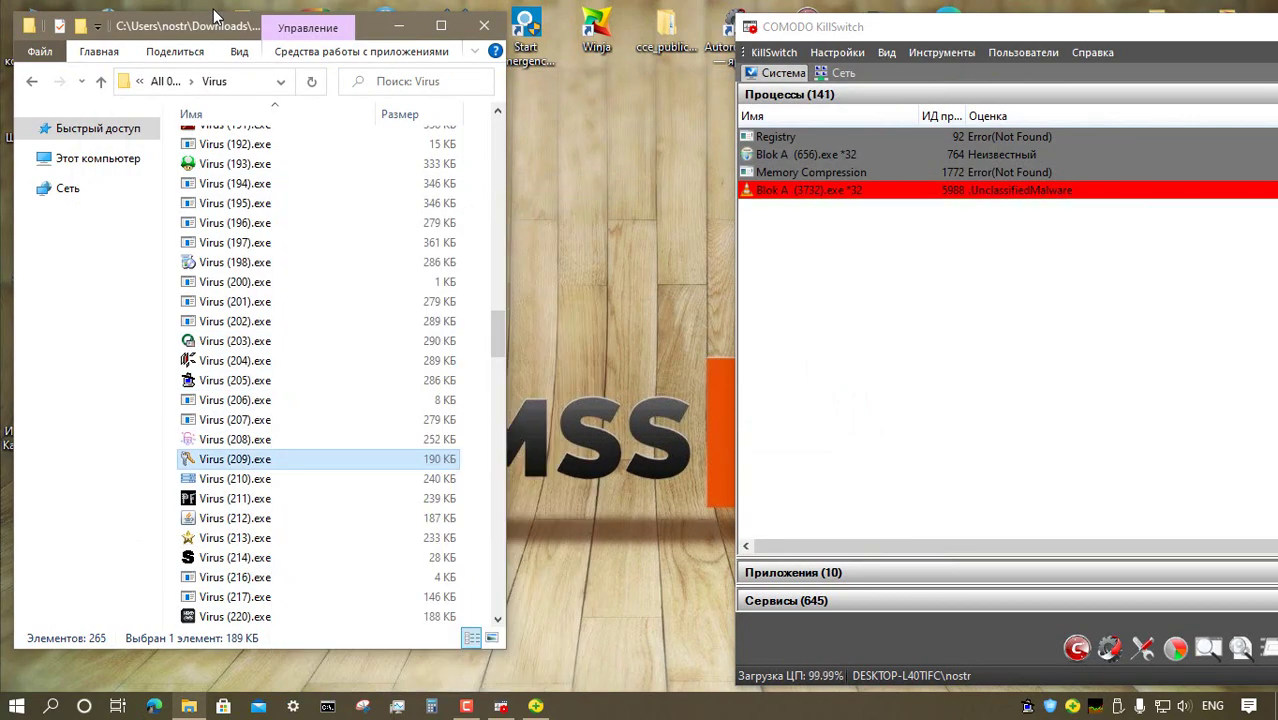
# - Run Virus (212).exe and Virus (214).exe and close the xCAT - Anti-Shutdown window
pyautogui.rightClick(287, 518)
pyautogui.click(390, 40)
pyautogui.rightClick(287, 557)
pyautogui.click(390, 80)
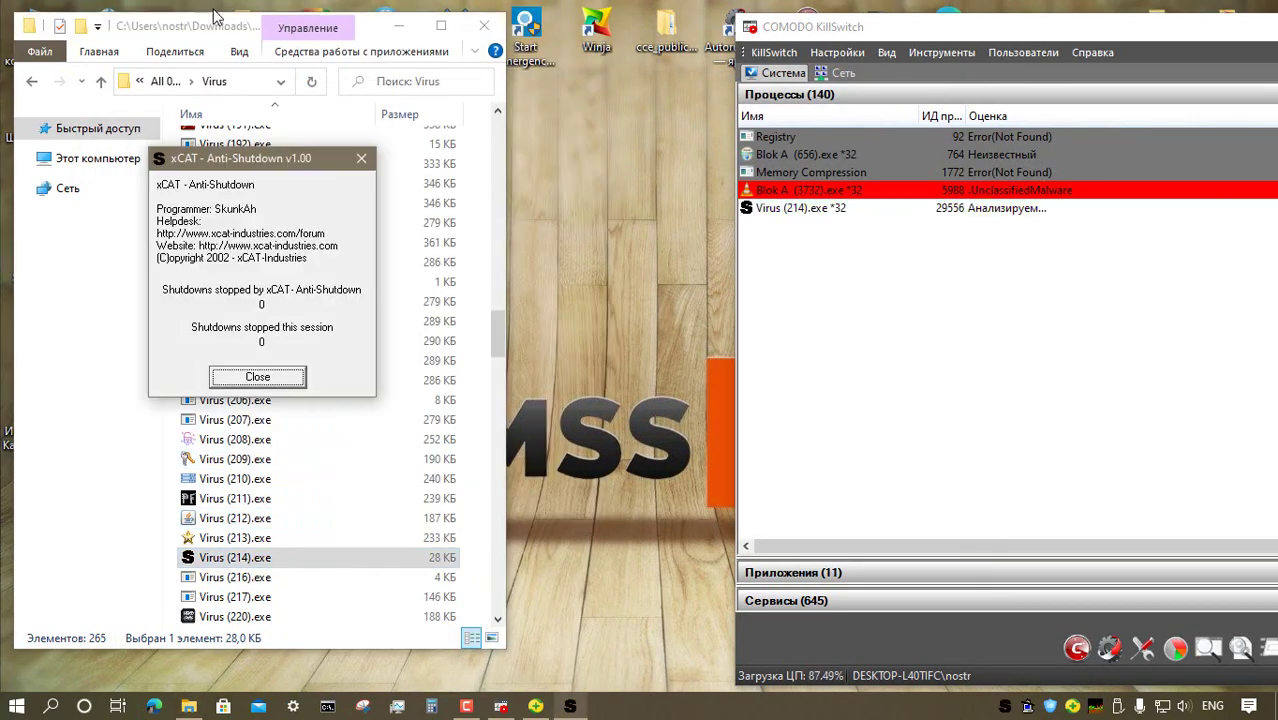
pyautogui.click(257, 376)
# - Try to run the Virus (263).exe and Virus (268).exe samples further down the list
pyautogui.scroll(-18, 257, 376)
pyautogui.rightClick(272, 171)
pyautogui.click(328, 185)
pyautogui.click(785, 423)
pyautogui.rightClick(272, 229)
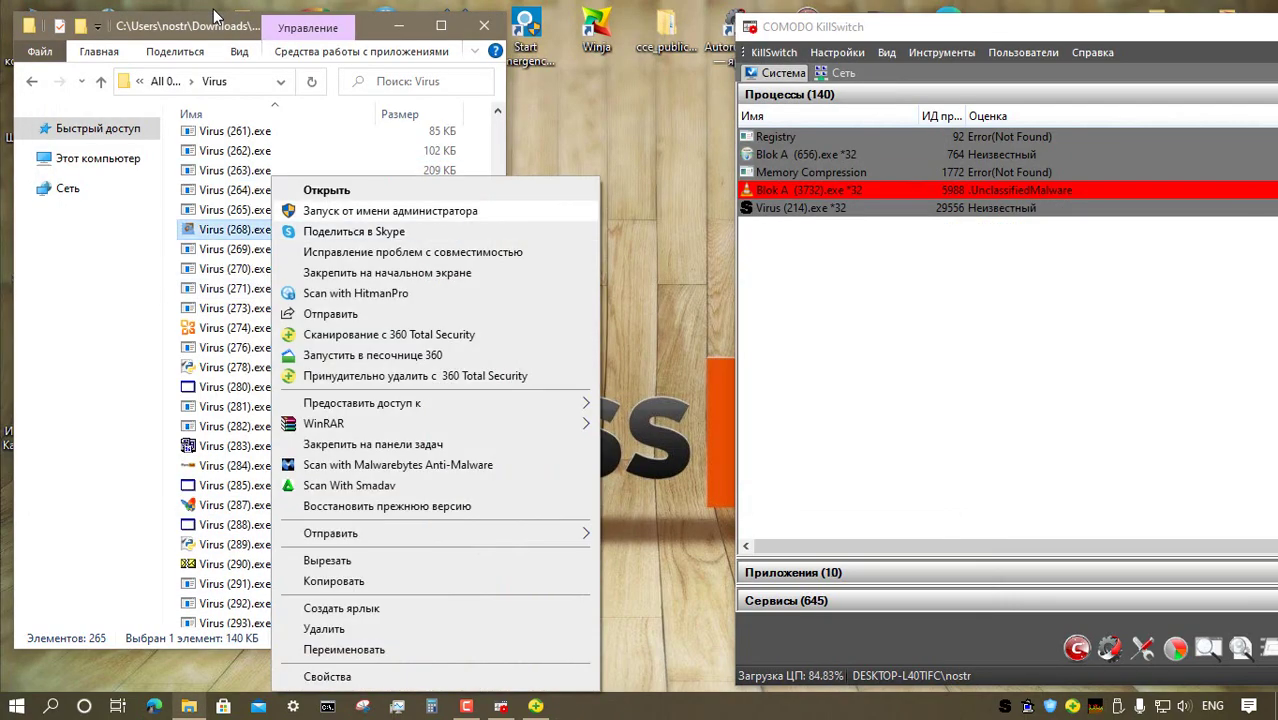
pyautogui.click(328, 187)
pyautogui.click(320, 426)
# - Try to run the Virus (278).exe and Virus (284).exe samples
pyautogui.rightClick(338, 367)
pyautogui.click(380, 188)
pyautogui.rightClick(324, 466)
pyautogui.click(372, 188)
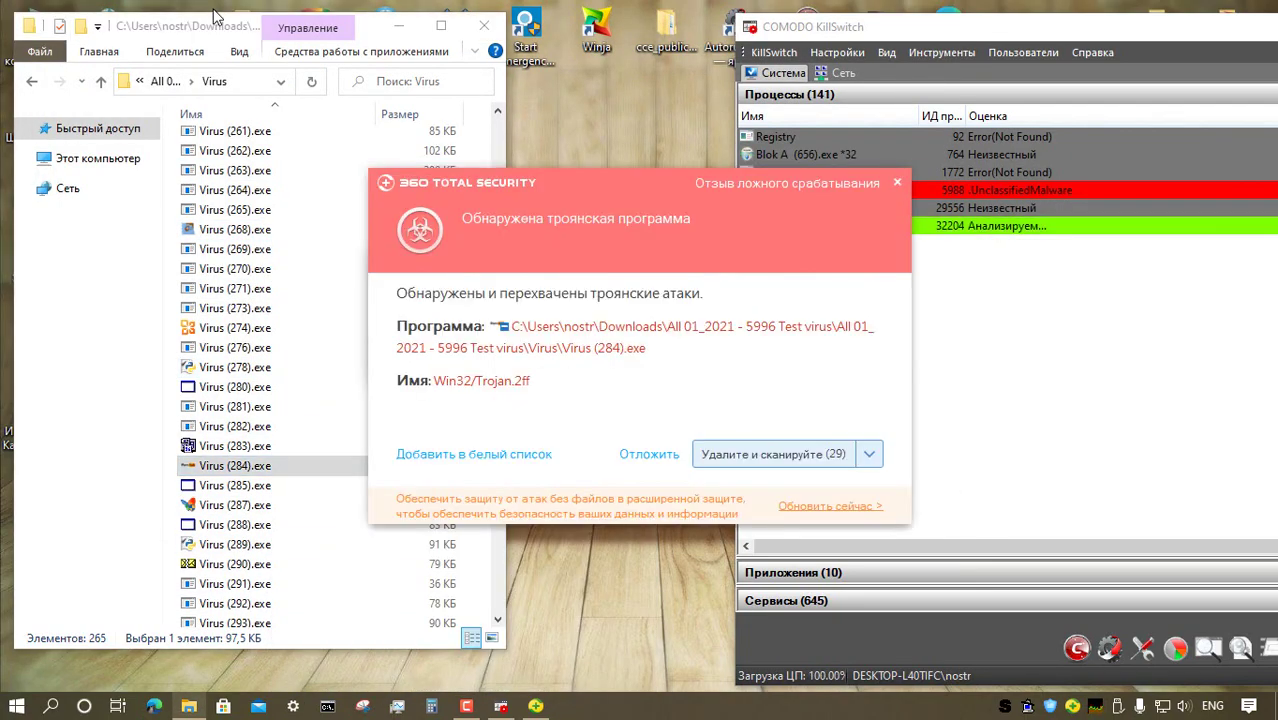
# - Remove only the detected Virus (284).exe without scanning and try to run another sample a few rows below
pyautogui.click(870, 454)
pyautogui.click(787, 482)
pyautogui.click(851, 356)
pyautogui.rightClick(312, 544)
pyautogui.click(364, 44)
pyautogui.click(787, 422)
# - Run Virus (294).exe and Virus (308).exe, closing the window and the Adobe AIR notice they open
pyautogui.rightClick(313, 620)
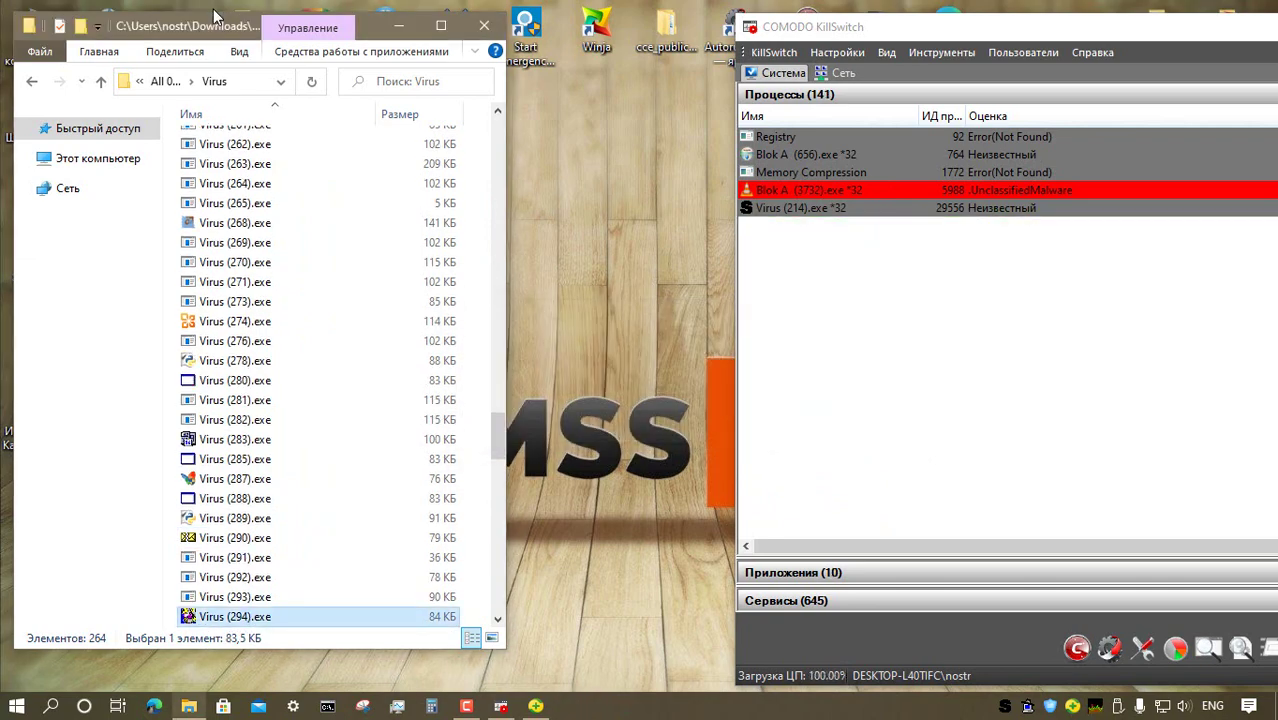
pyautogui.click(364, 119)
pyautogui.click(815, 301)
pyautogui.scroll(-10, 313, 420)
pyautogui.press('Return')
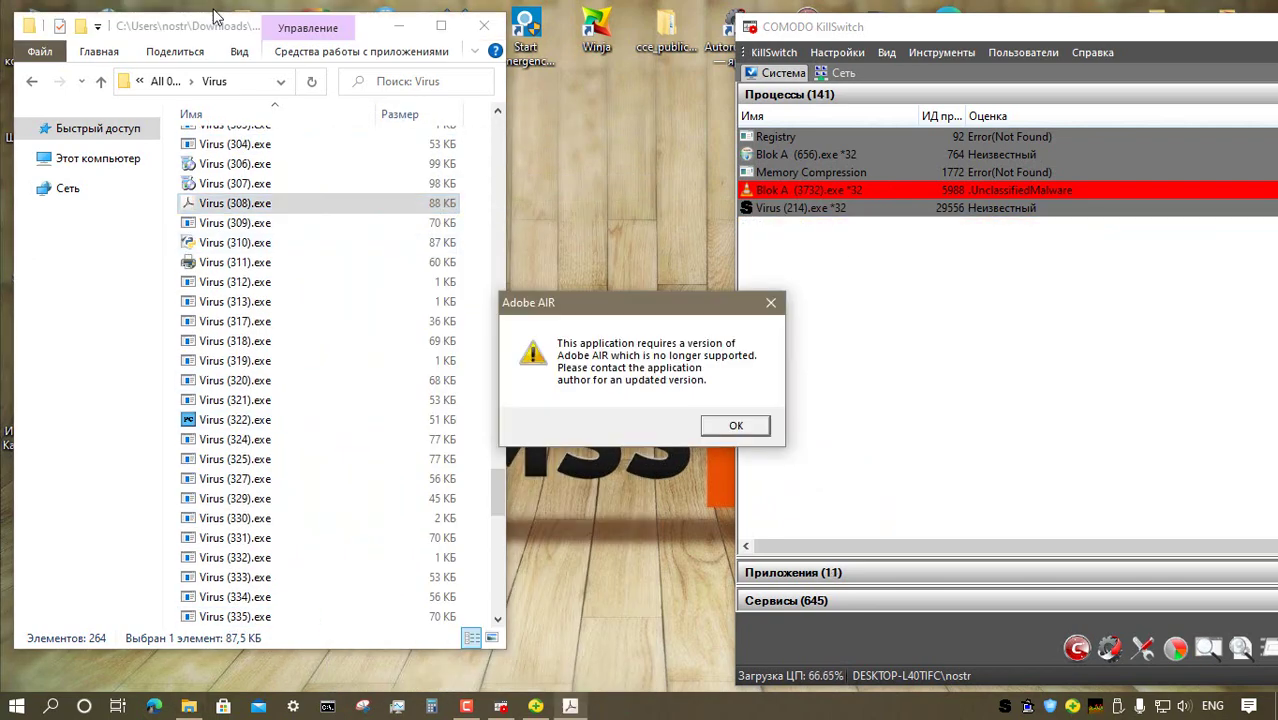
pyautogui.press('Return')
# - Run Virus (311).exe and Virus (322).exe and close the Frozen Proxy Checker window
pyautogui.press('Down')
pyautogui.press('Down')
pyautogui.press('Down')
pyautogui.hotkey('shift', 'F10')
pyautogui.press('Return')
pyautogui.press('Down')
pyautogui.press('Down')
pyautogui.press('Down')
pyautogui.press('Down')
pyautogui.press('Down')
pyautogui.press('Down')
pyautogui.press('Down')
pyautogui.press('Down')
pyautogui.hotkey('shift', 'F10')
pyautogui.click(391, 190)
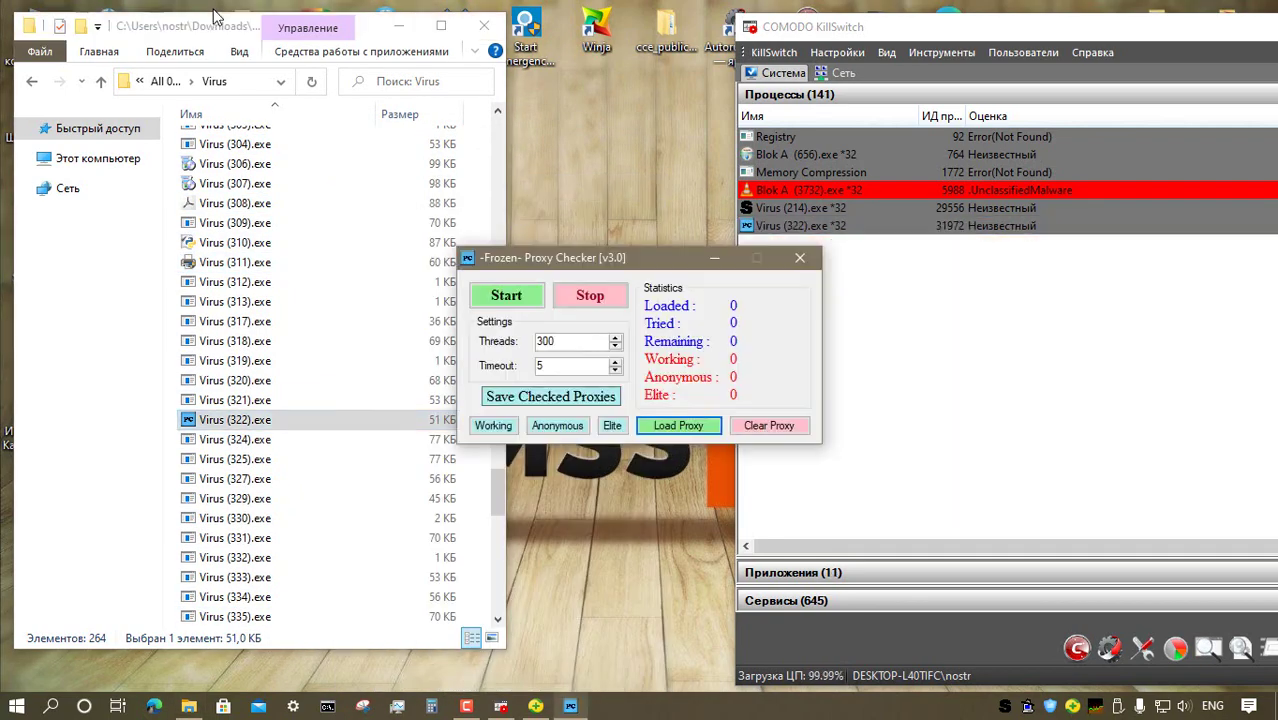
pyautogui.click(809, 257)
# - Try to run a sample below Virus (322).exe, dismiss its window, and run Virus (341).exe
pyautogui.rightClick(321, 557)
pyautogui.click(374, 50)
pyautogui.click(850, 362)
pyautogui.scroll(-7, 320, 400)
pyautogui.rightClick(320, 321)
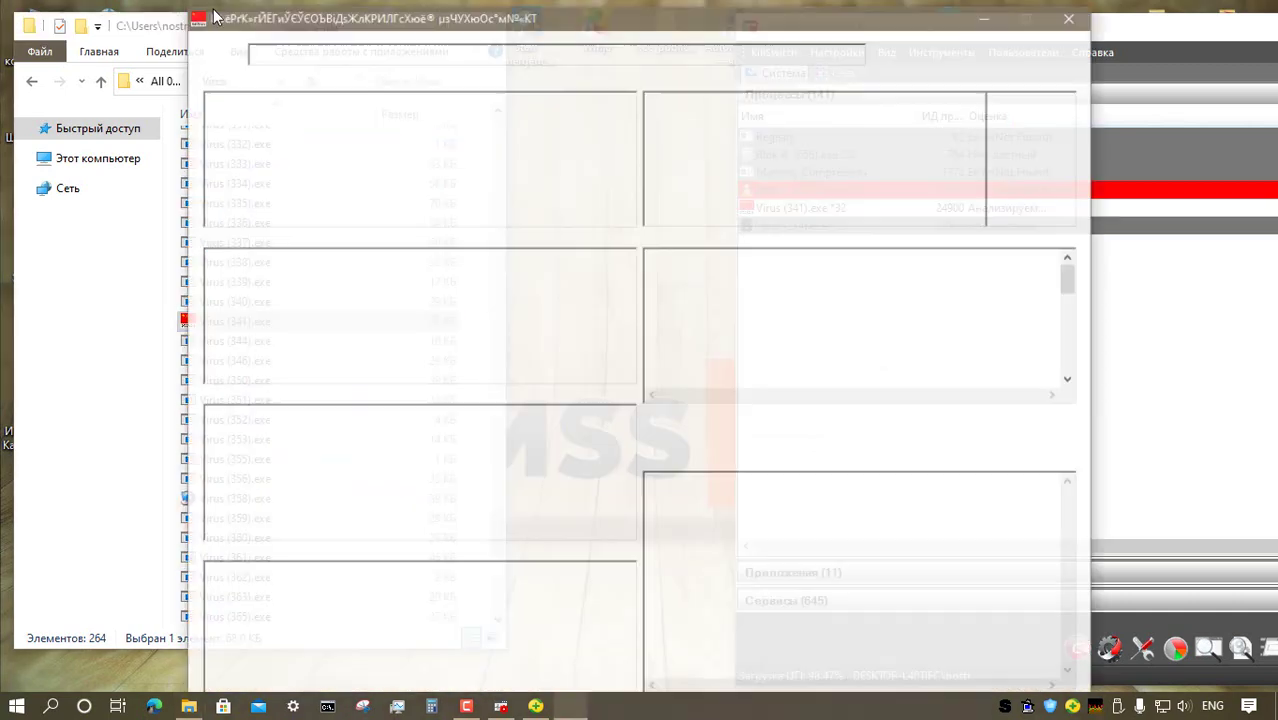
# - Run the Virus (358).exe sample further down the list
pyautogui.press('Down')
pyautogui.press('Down')
pyautogui.press('Down')
pyautogui.press('Down')
pyautogui.press('Down')
pyautogui.press('Down')
pyautogui.press('Down')
pyautogui.press('Down')
pyautogui.press('Down')
pyautogui.hotkey('shift', 'F10')
pyautogui.press('Return')
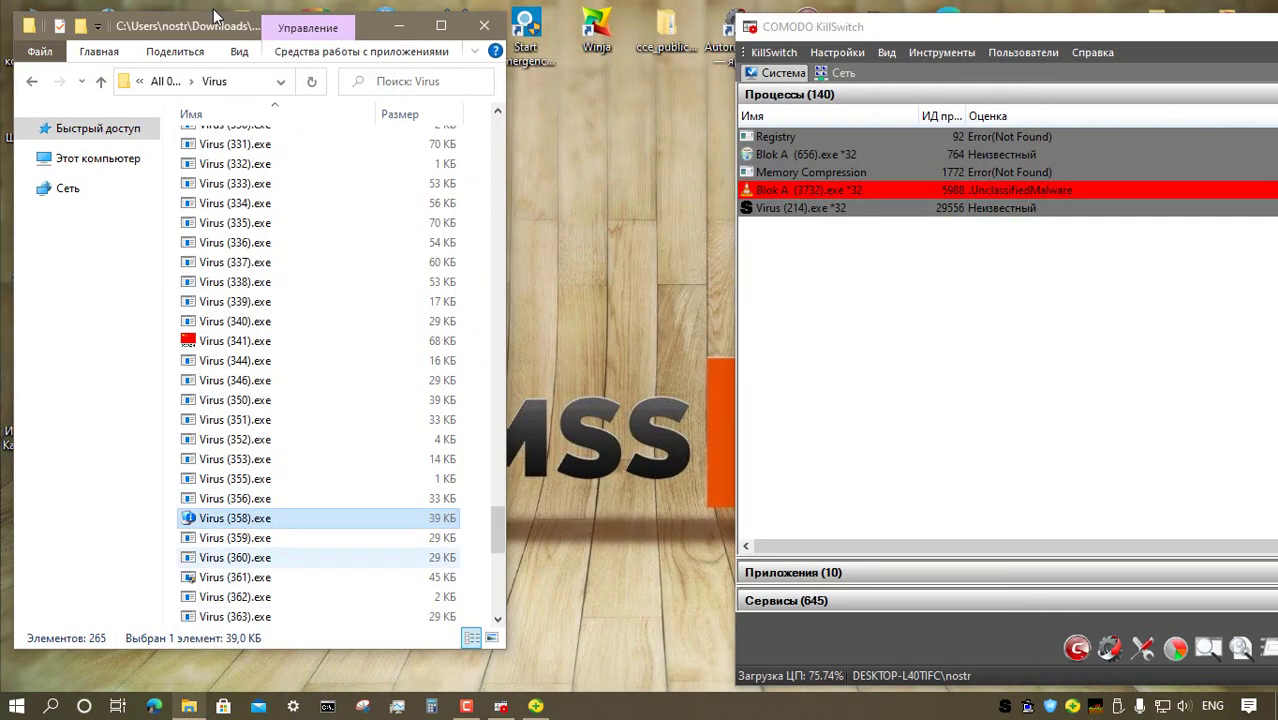
# - Run the Virus (361).exe and Virus (373).exe samples
pyautogui.press('Down')
pyautogui.press('Down')
pyautogui.press('Down')
pyautogui.press('Down')
pyautogui.press('Down')
pyautogui.press('Down')
pyautogui.press('Down')
pyautogui.press('Down')
pyautogui.press('Down')
pyautogui.press('Down')
pyautogui.press('Down')
pyautogui.press('Down')
pyautogui.press('Down')
pyautogui.press('Down')
pyautogui.press('Down')
pyautogui.press('Down')
pyautogui.press('Down')
pyautogui.press('Down')
pyautogui.press('Down')
pyautogui.press('Down')
pyautogui.press('Down')
pyautogui.hotkey('shift', 'F10')
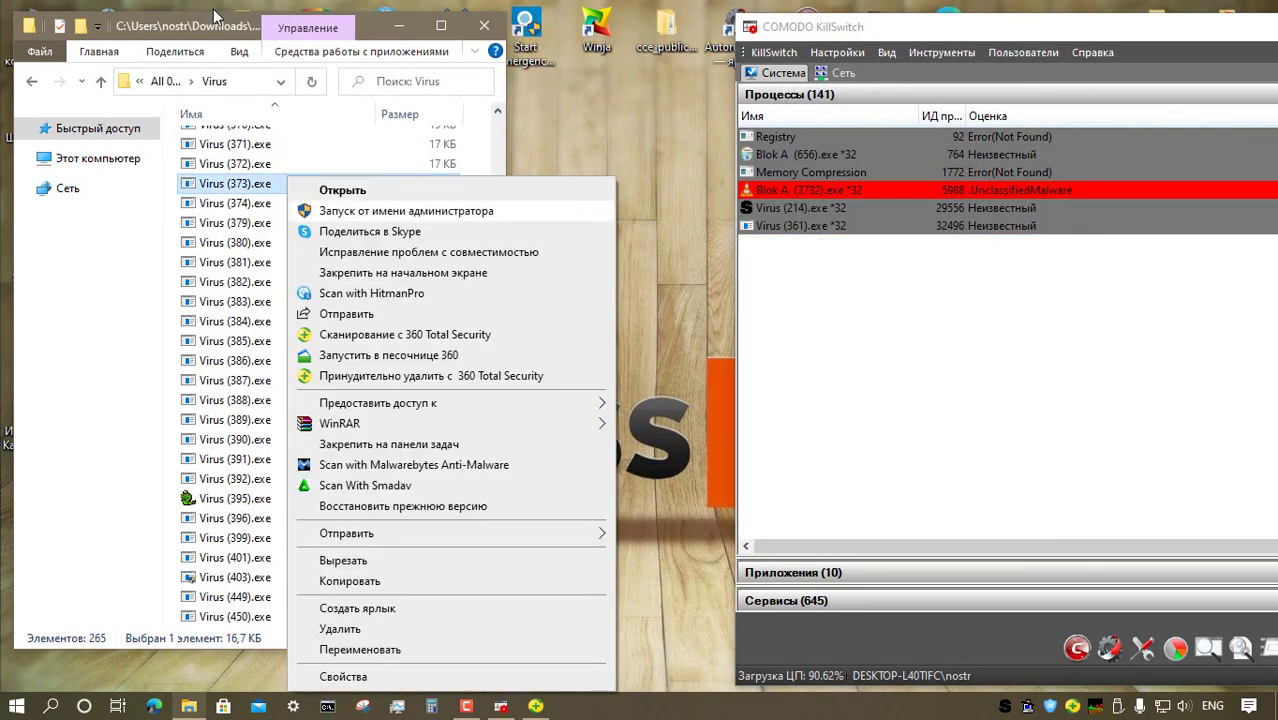
pyautogui.press('Return')
pyautogui.press('Return')
# - Run the Virus (395).exe sample
pyautogui.press('Down')
pyautogui.press('Down')
pyautogui.press('Down')
pyautogui.press('Down')
pyautogui.press('Down')
pyautogui.press('Down')
pyautogui.press('Down')
pyautogui.press('Down')
pyautogui.hotkey('shift', 'F10')
pyautogui.press('Return')
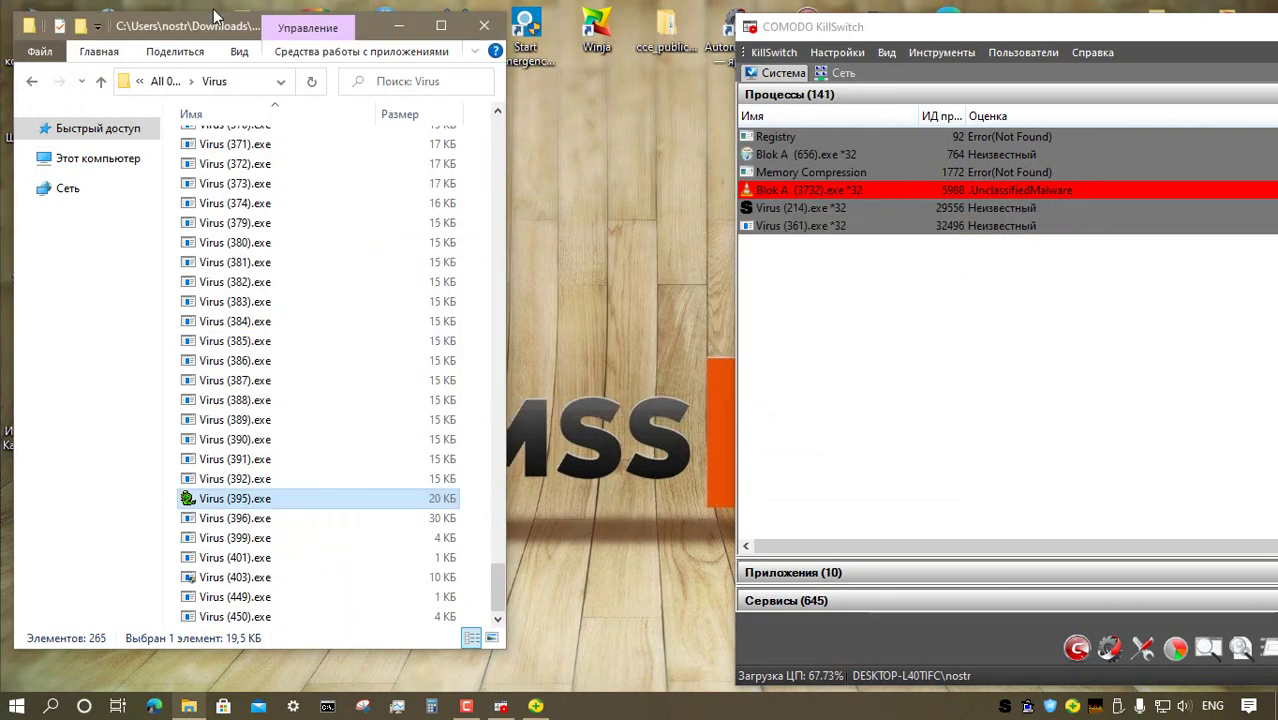
# - Try to run Virus (403).exe, dismiss the alert, and move on to Virus (450).exe, the last sample in the folder
pyautogui.press('Down')
pyautogui.press('Down')
pyautogui.press('Down')
pyautogui.press('Down')
pyautogui.hotkey('shift', 'F10')
pyautogui.press('Return')
pyautogui.press('Return')
pyautogui.press('Down')
pyautogui.press('Down')
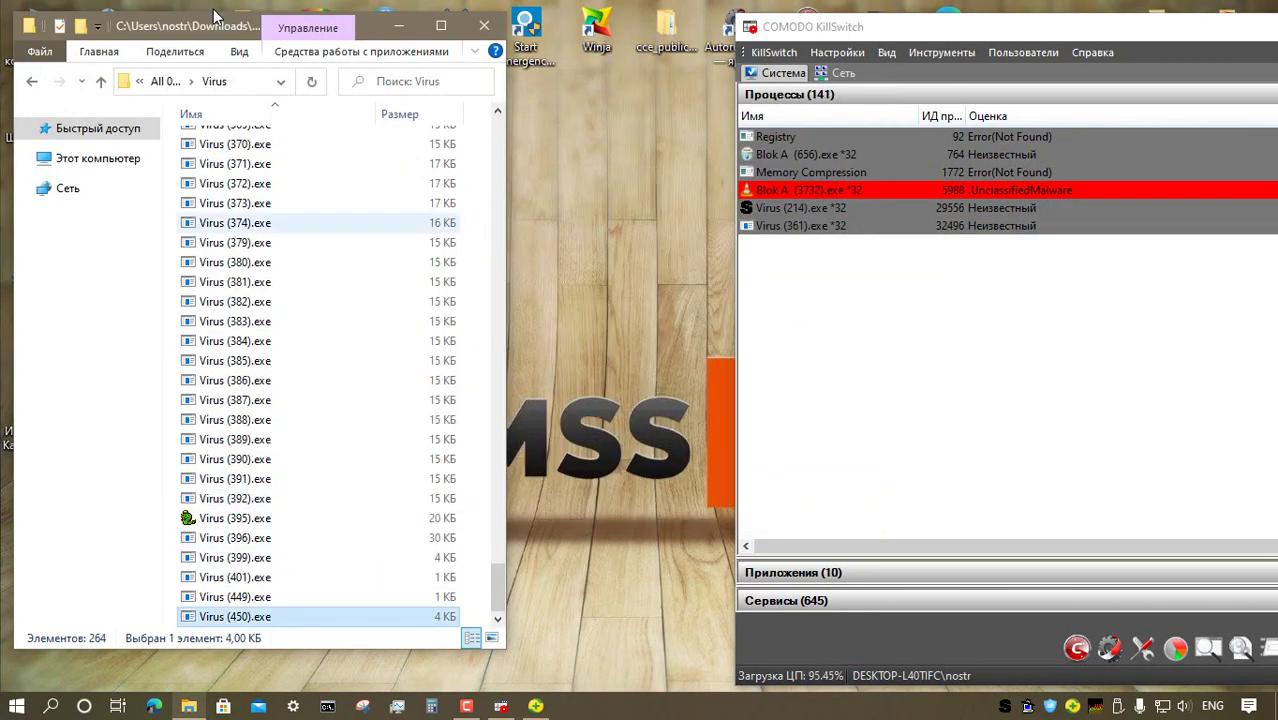
# - Open the PDF sample from the Worm folder in Adobe Acrobat Reader, then close the reader
pyautogui.hotkey('alt', 'Up')
pyautogui.press('Down')
pyautogui.press('Return')
pyautogui.press('Down')
pyautogui.press('Return')
pyautogui.press('Down')
pyautogui.press('Return')
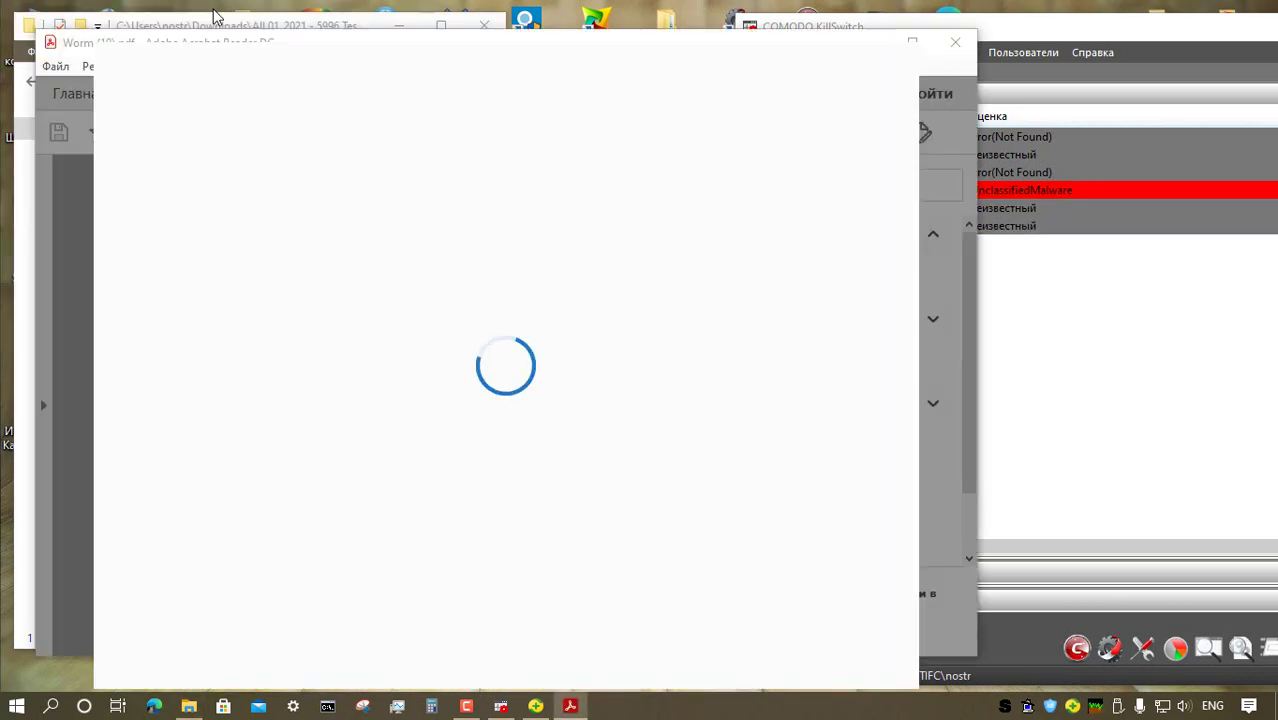
pyautogui.hotkey('alt', 'F4')
# - Check the remaining files in the Backdoor folder and close the folder window
pyautogui.hotkey('alt', 'Up')
pyautogui.press('Home')
pyautogui.press('Return')
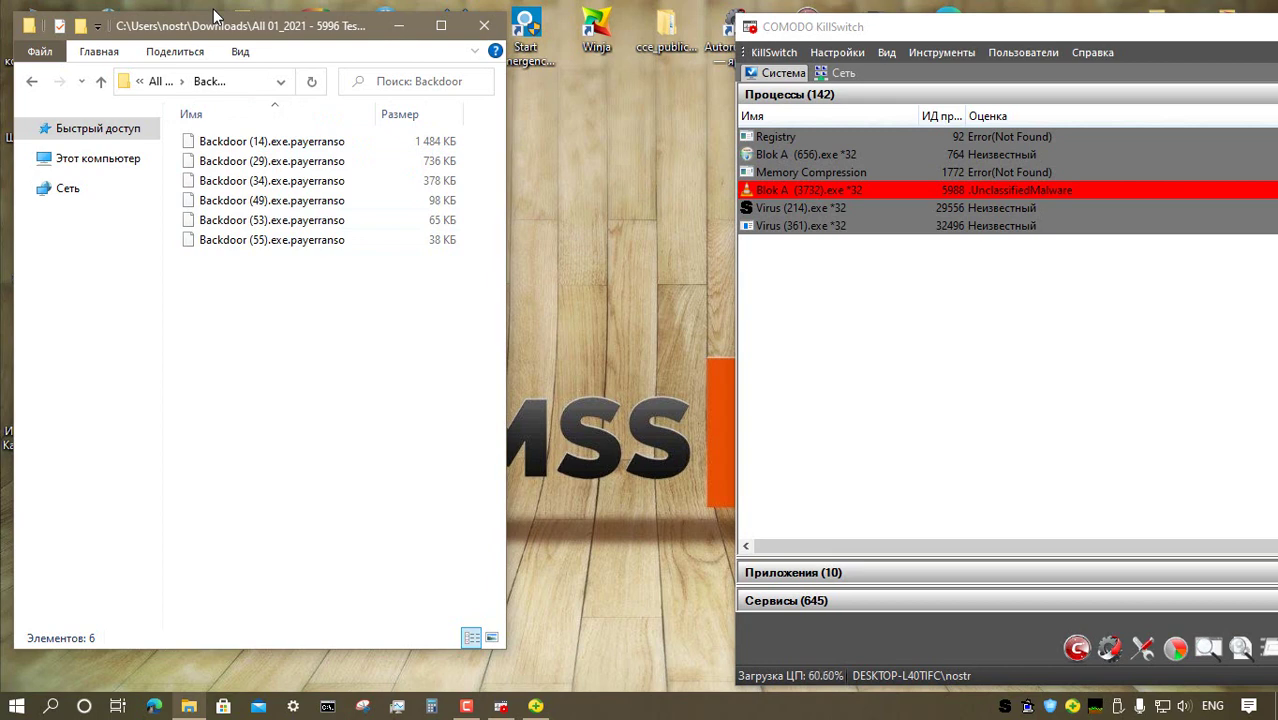
pyautogui.hotkey('alt', 'F4')
# - Examine the Архивы and Видео folders inside the desktop folder Для Шифраторов for encrypted files
pyautogui.press('Return')
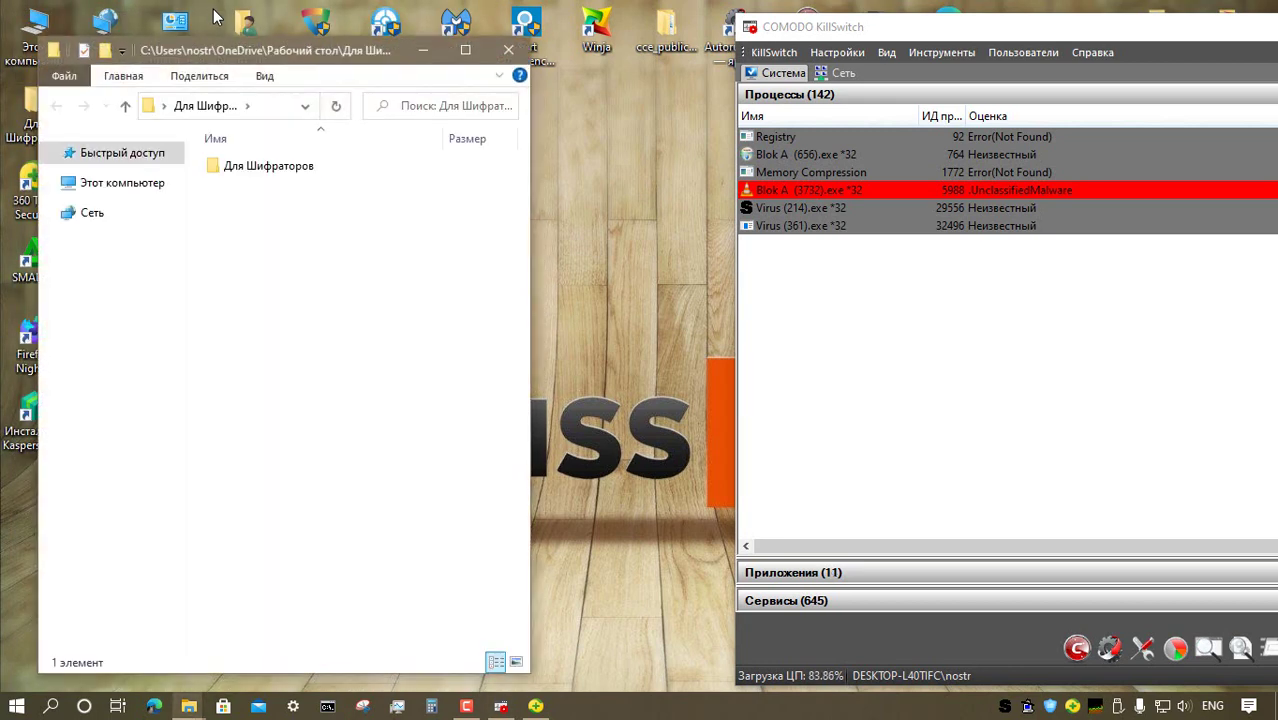
pyautogui.press('Return')
pyautogui.scroll(-6, 360, 252)
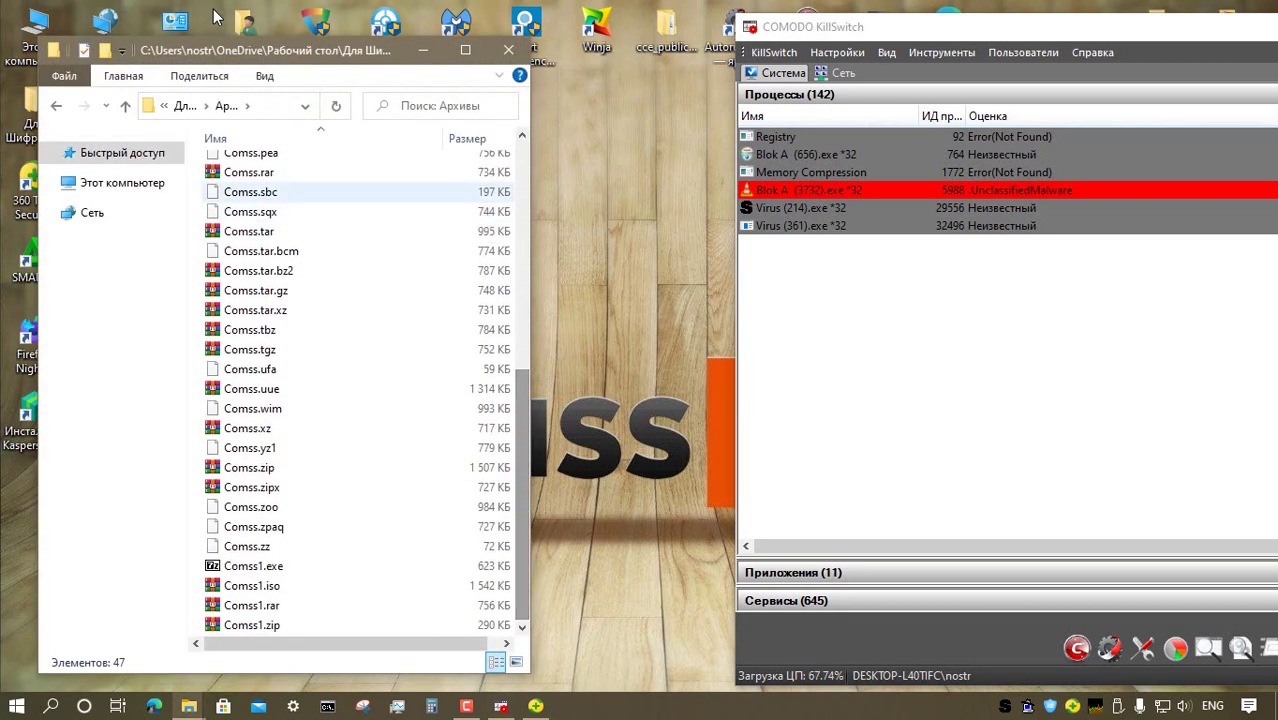
pyautogui.hotkey('alt', 'Left')
pyautogui.doubleClick(365, 192)
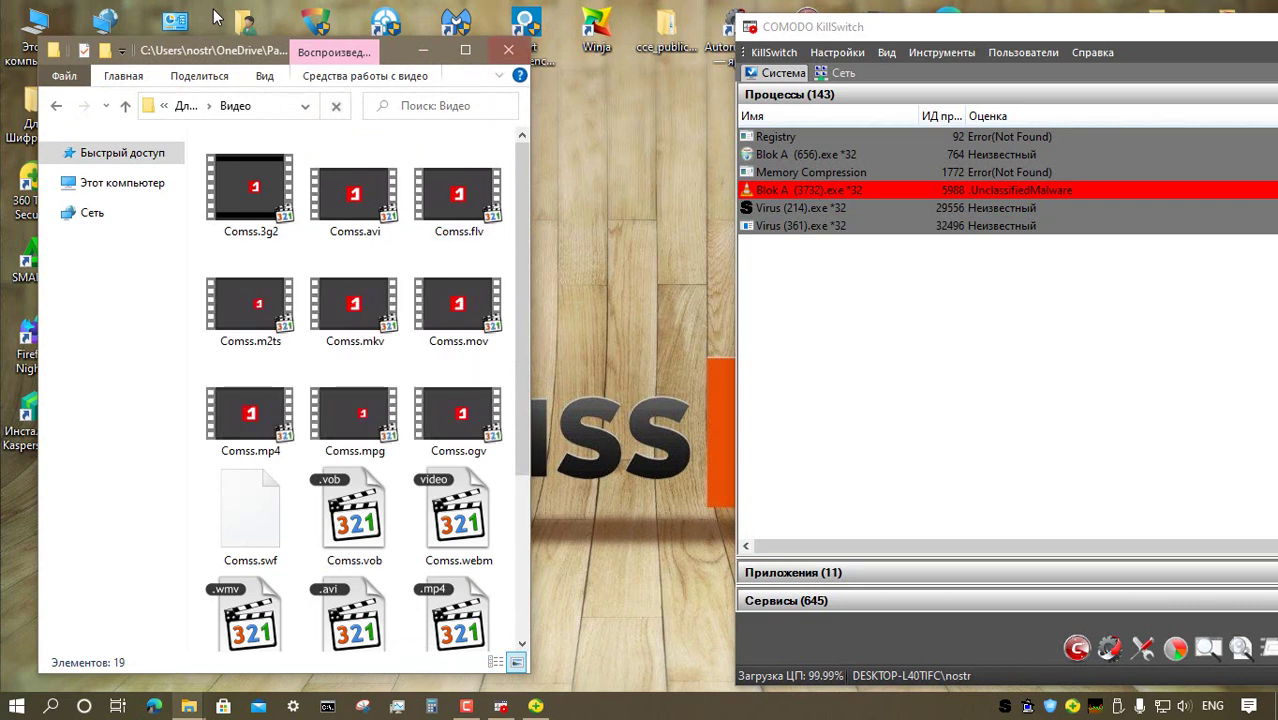
pyautogui.click(508, 50)
pyautogui.scroll(-2, 360, 250)
pyautogui.press('Up')
pyautogui.press('Up')
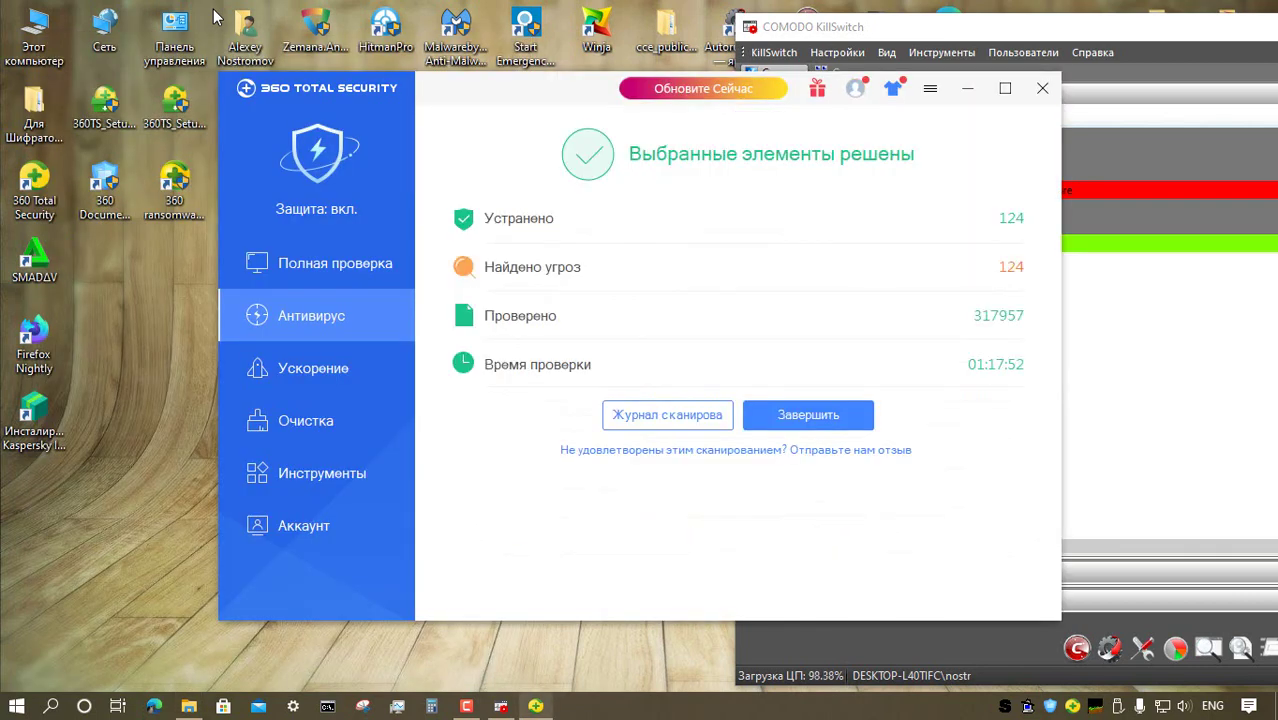
# - Finish the completed 360 Total Security scans and close the antivirus window
pyautogui.press('Return')
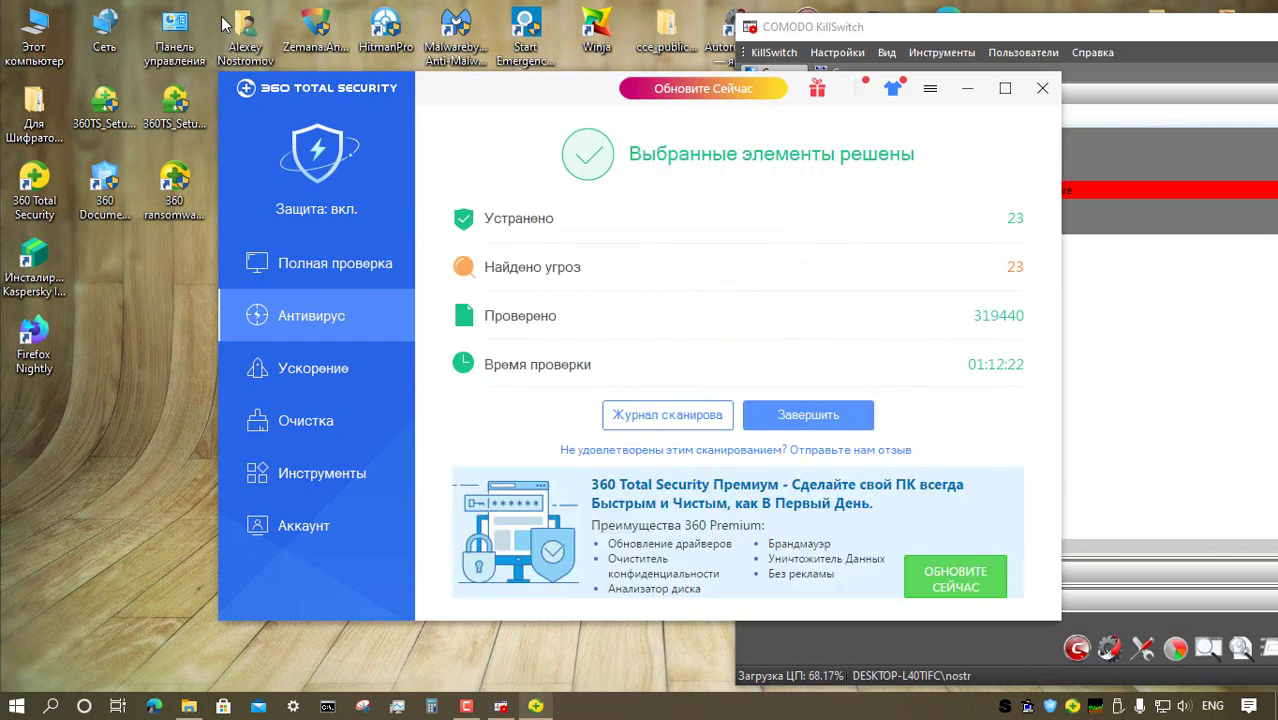
pyautogui.click(808, 415)
pyautogui.click(1042, 88)
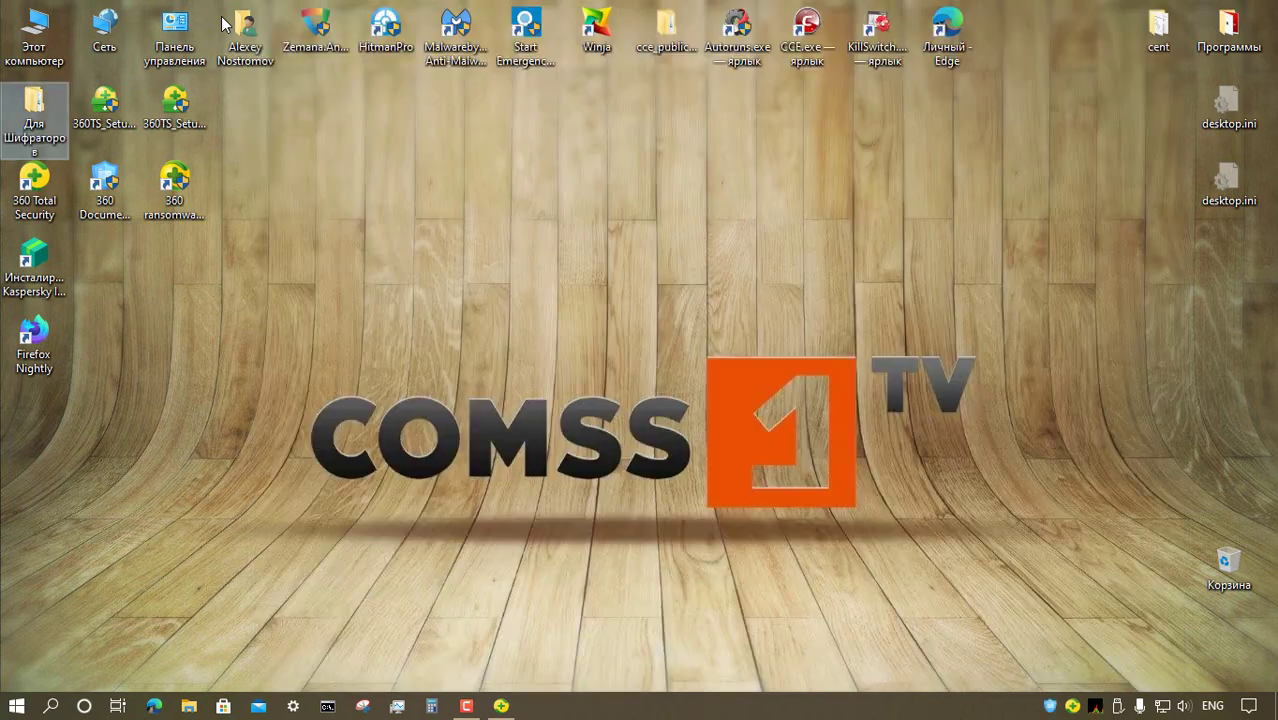
# - Check the test files in the Видео and Документы folders of the desktop folder Для Шифраторов
pyautogui.press('Return')
pyautogui.press('Down')
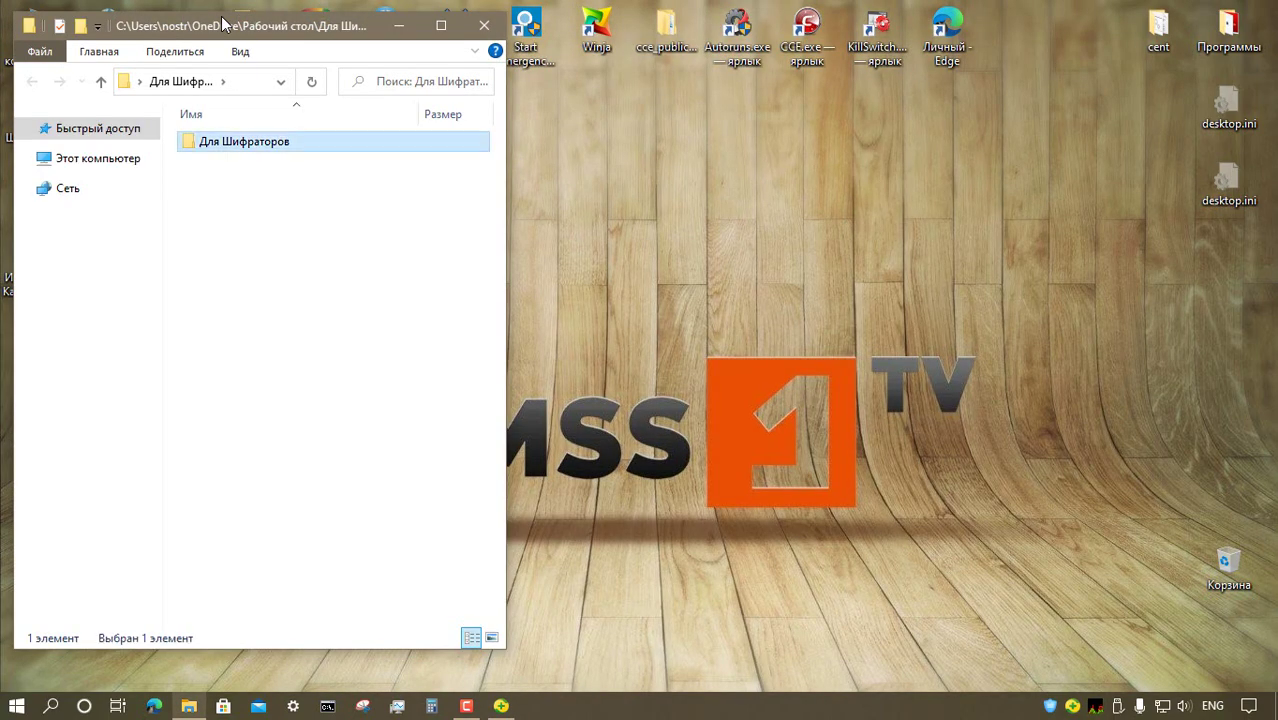
pyautogui.press('Return')
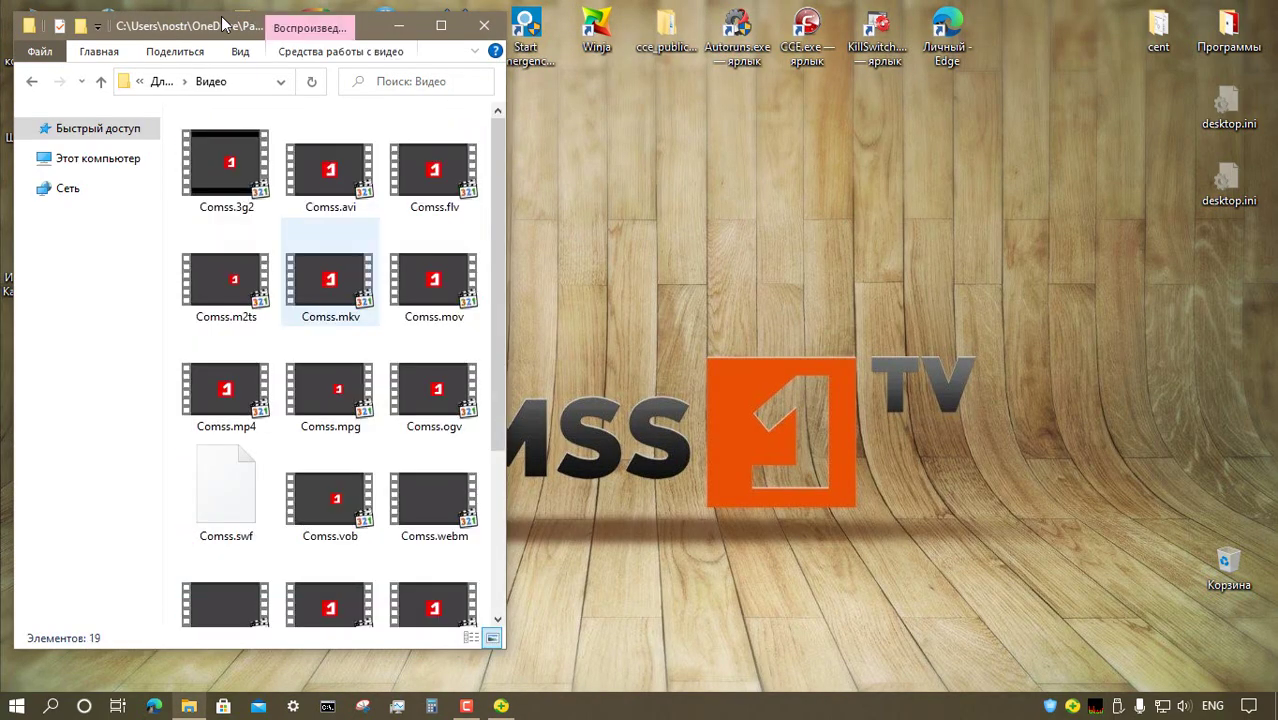
pyautogui.scroll(-3, 330, 255)
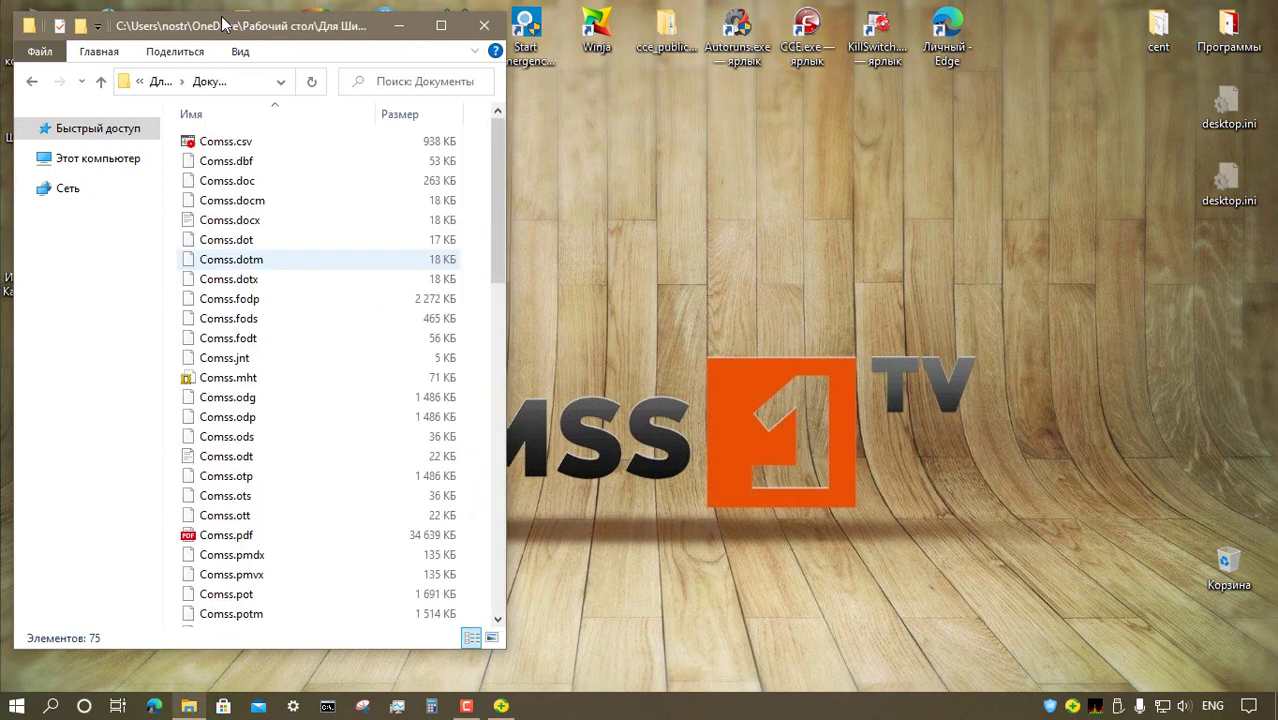
pyautogui.scroll(-15, 320, 262)
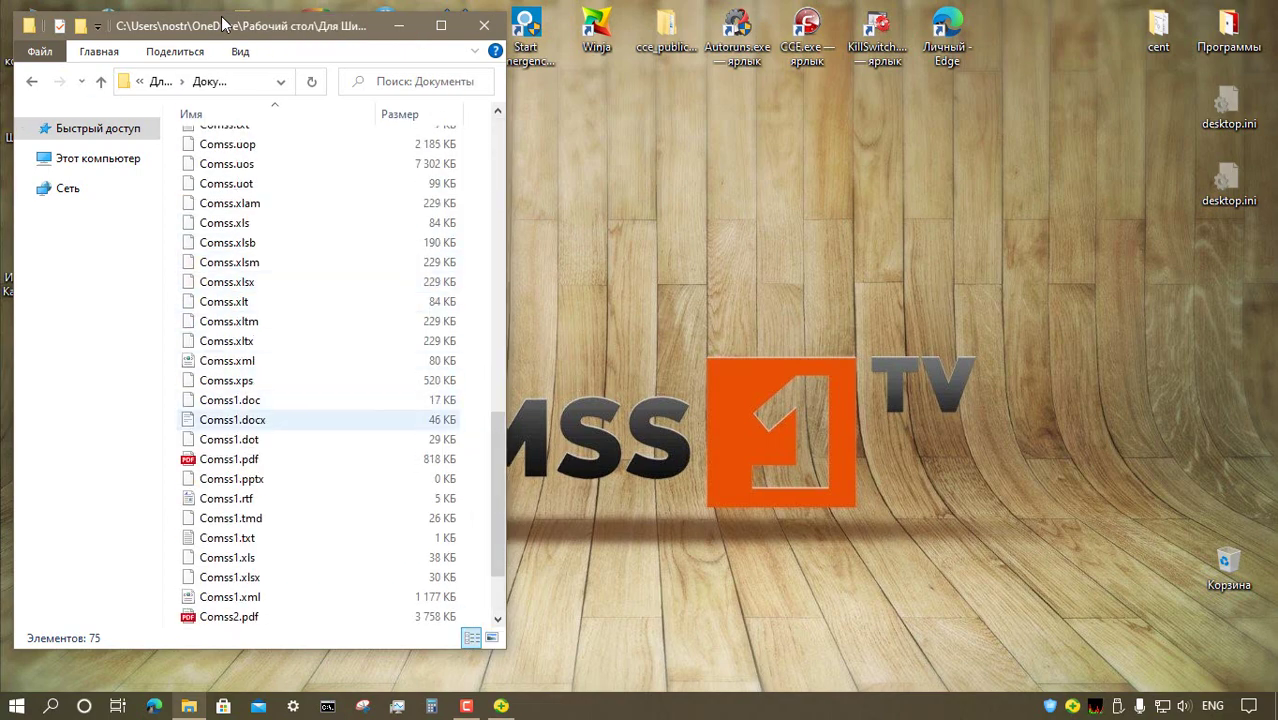
# - Open one of the Comss test documents to check it, close it, and look through the Музыка folder
pyautogui.press('Down')
pyautogui.press('Down')
pyautogui.press('Down')
pyautogui.press('Down')
pyautogui.press('Down')
pyautogui.press('Down')
pyautogui.press('Return')
pyautogui.click(1013, 43)
pyautogui.scroll(-1, 330, 264)
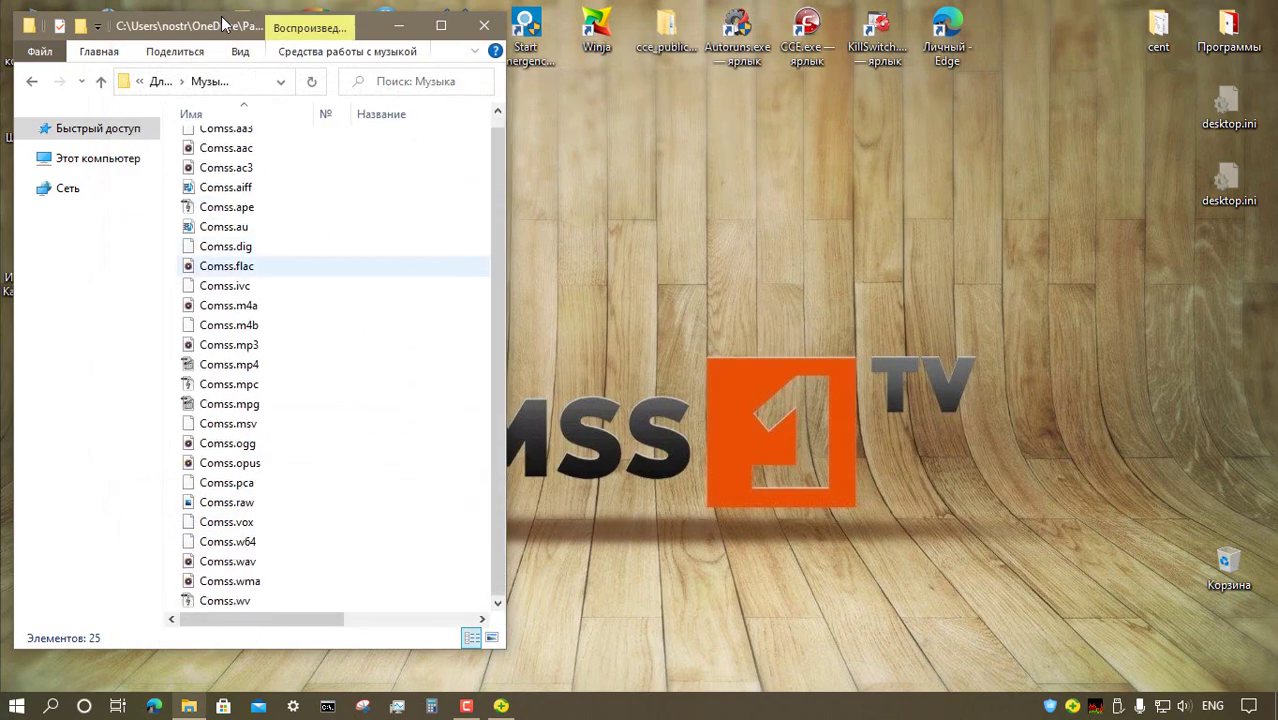
# - Open Comss.jpg from the Фото folder to check it, then close the picture and the folder window
pyautogui.press('Up')
pyautogui.press('Up')
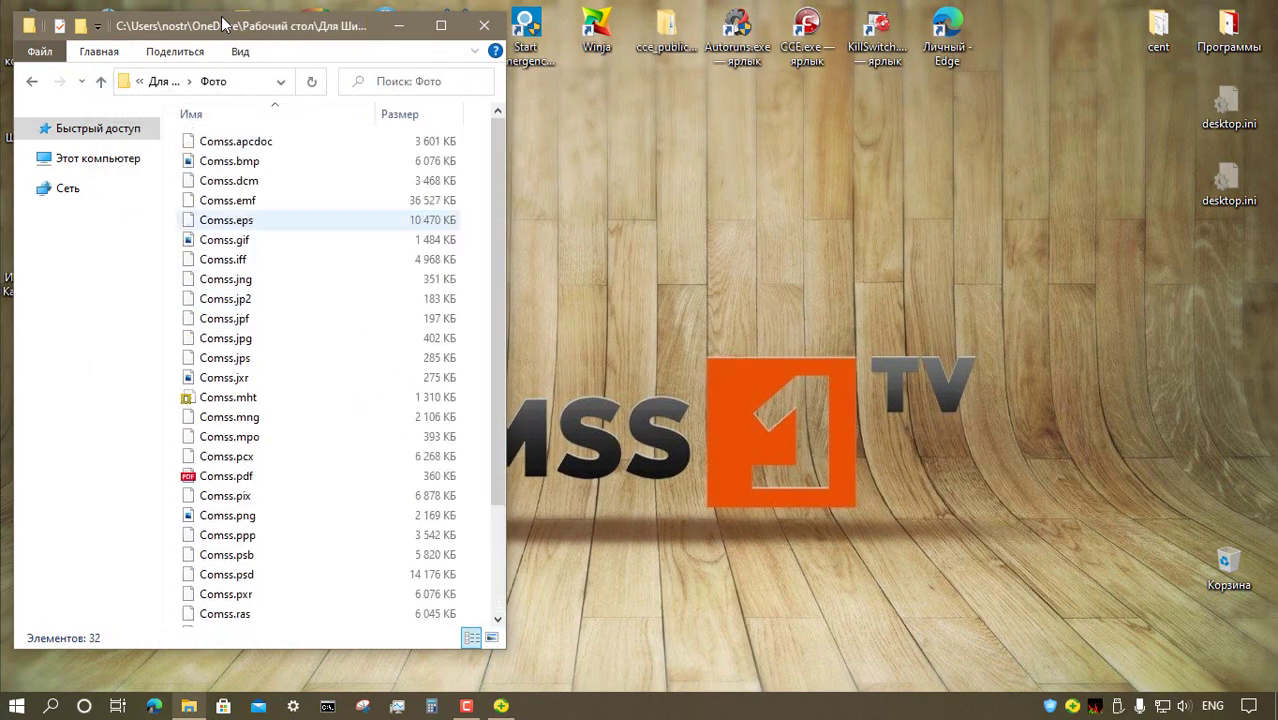
pyautogui.press('Down')
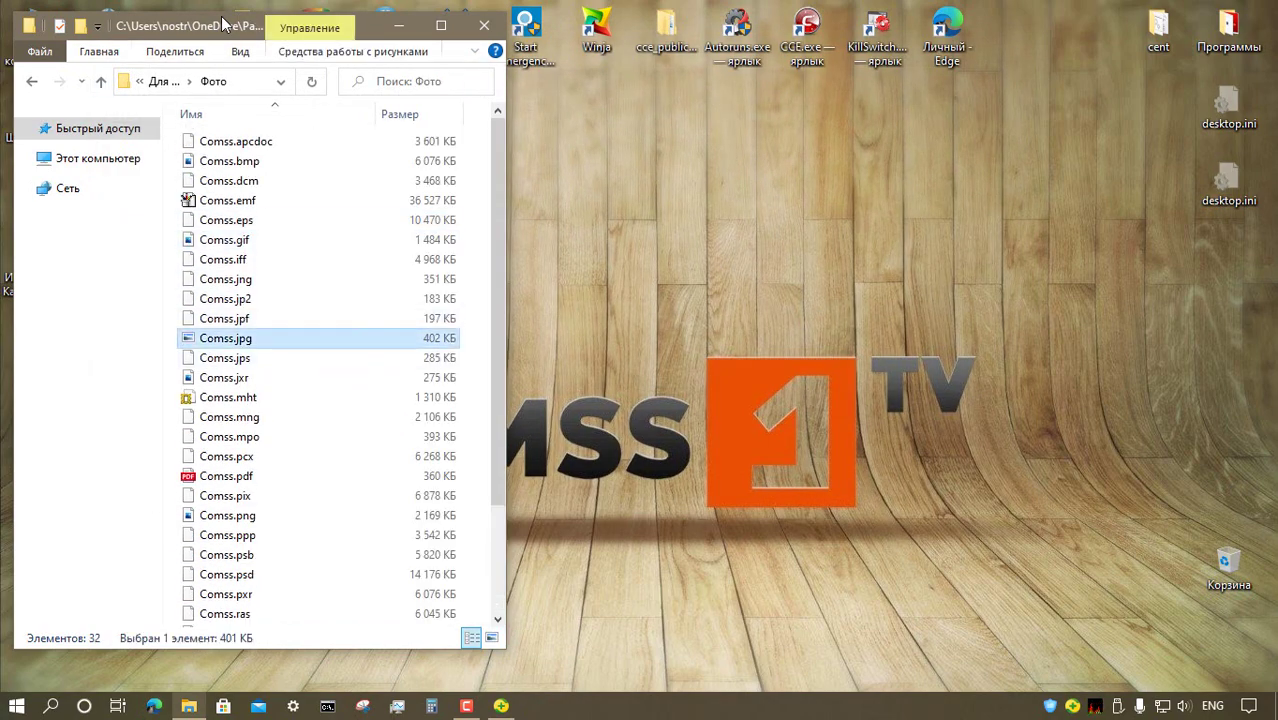
pyautogui.press('Return')
pyautogui.press('Escape')
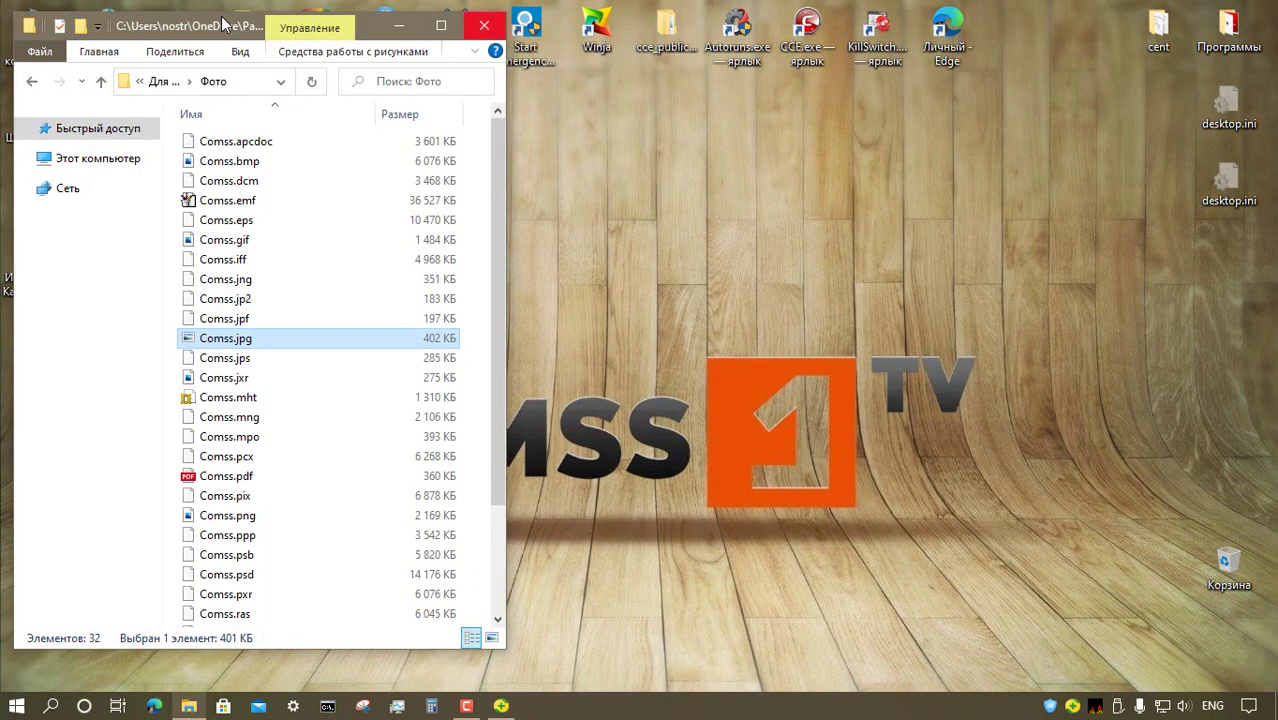
pyautogui.hotkey('alt', 'F4')
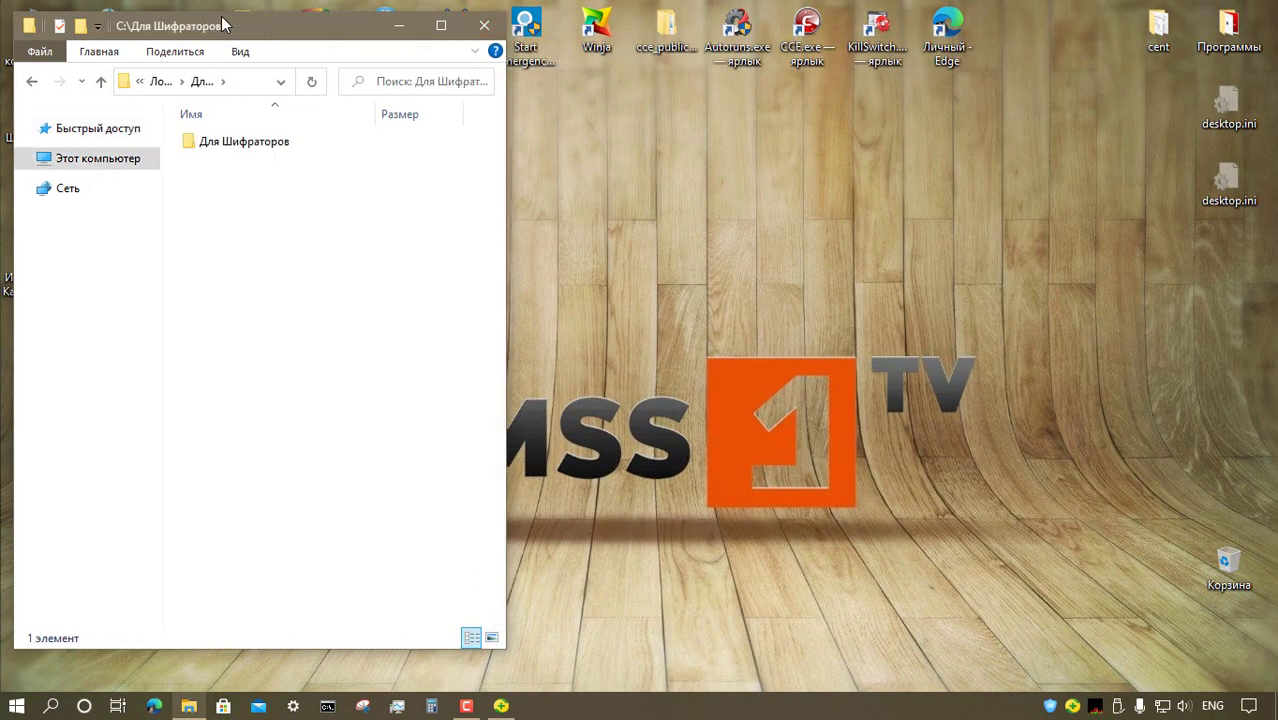
# - Check the test files in C:\Для Шифраторов, going through the Архивы and Видео folders and the one after them
pyautogui.press('Return')
pyautogui.press('Up')
pyautogui.press('Return')
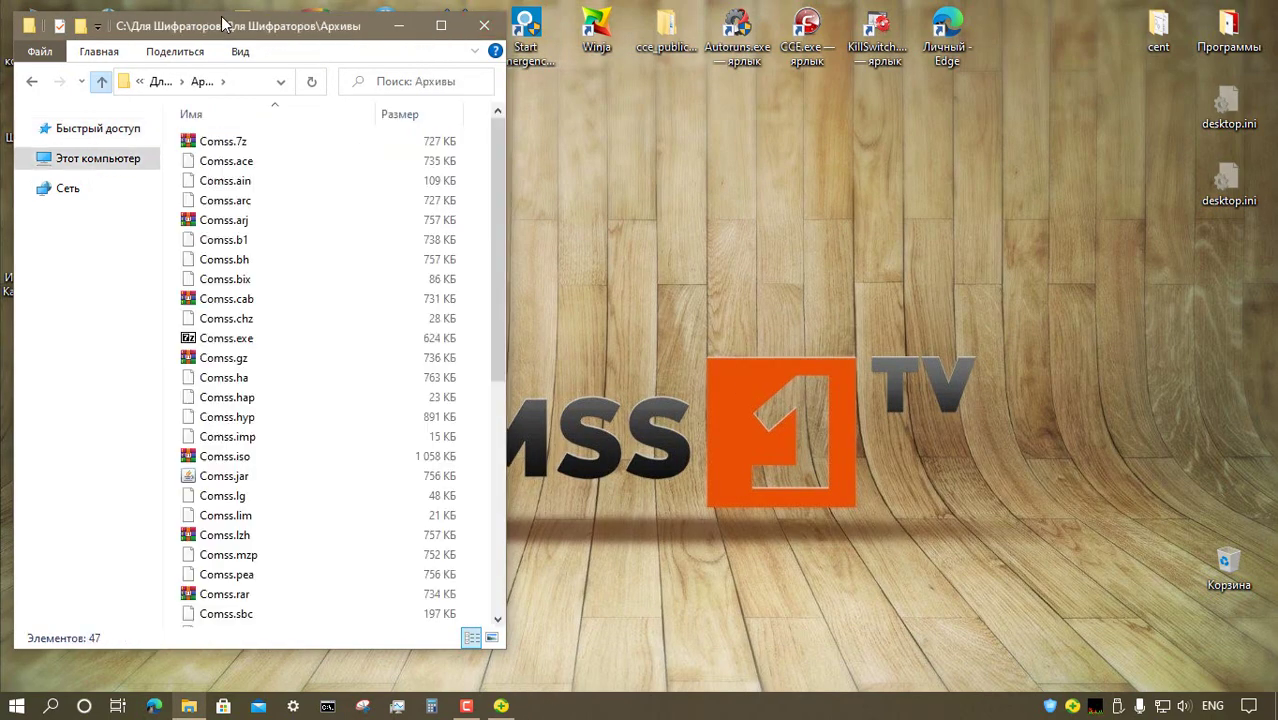
pyautogui.press('BackSpace')
pyautogui.press('Down')
pyautogui.press('Return')
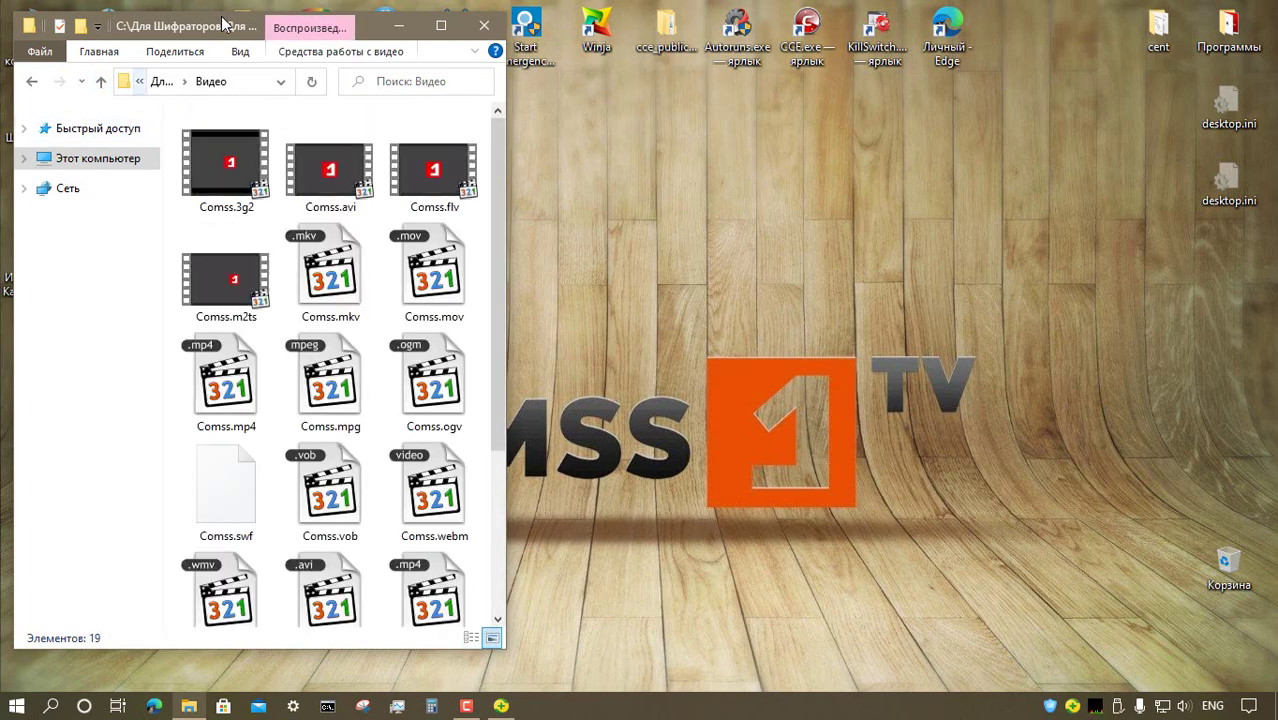
pyautogui.press('BackSpace')
pyautogui.press('Down')
pyautogui.press('Return')
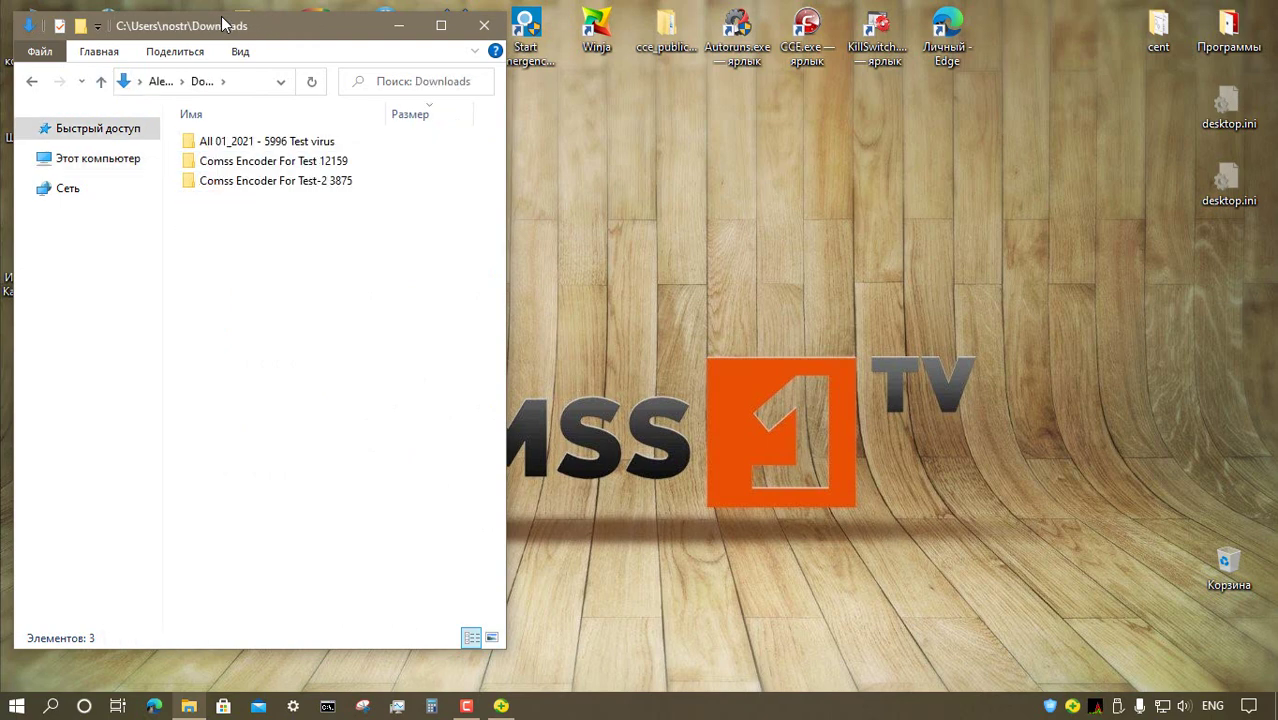
# - Delete all three test folders from Downloads and close the window
pyautogui.moveTo(354, 246); pyautogui.dragTo(264, 132)
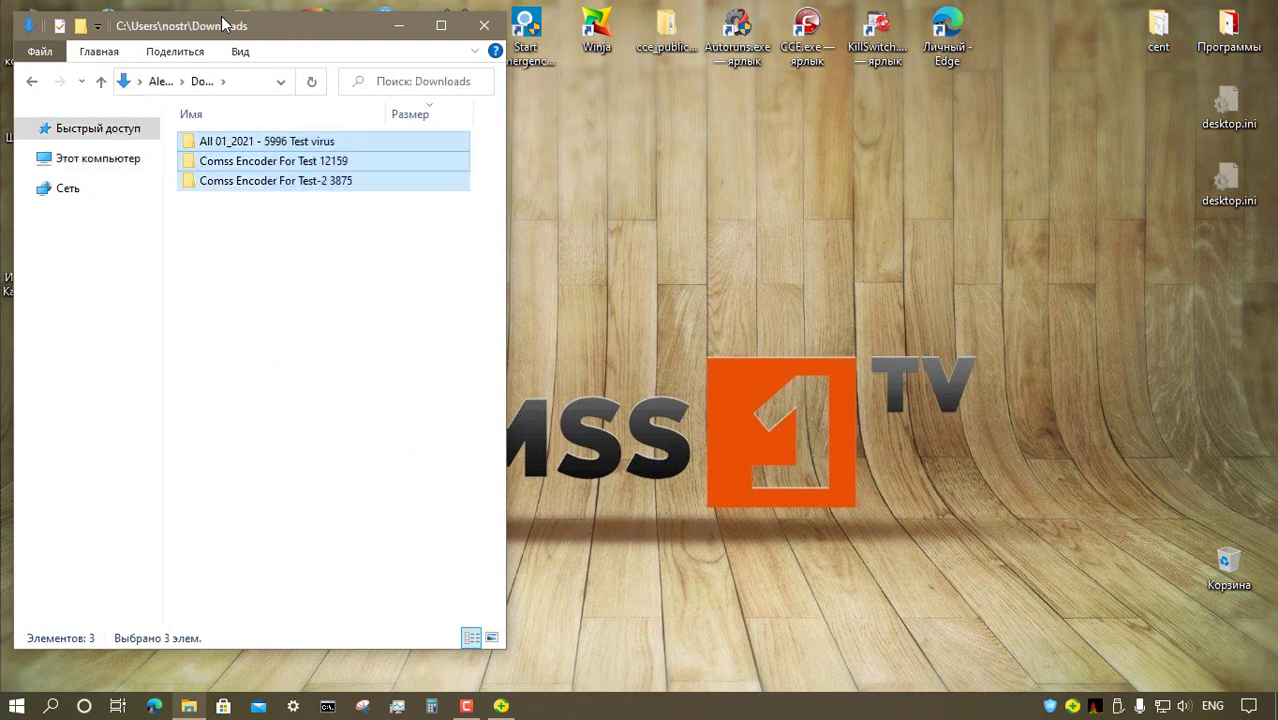
pyautogui.rightClick(268, 154)
pyautogui.click(321, 504)
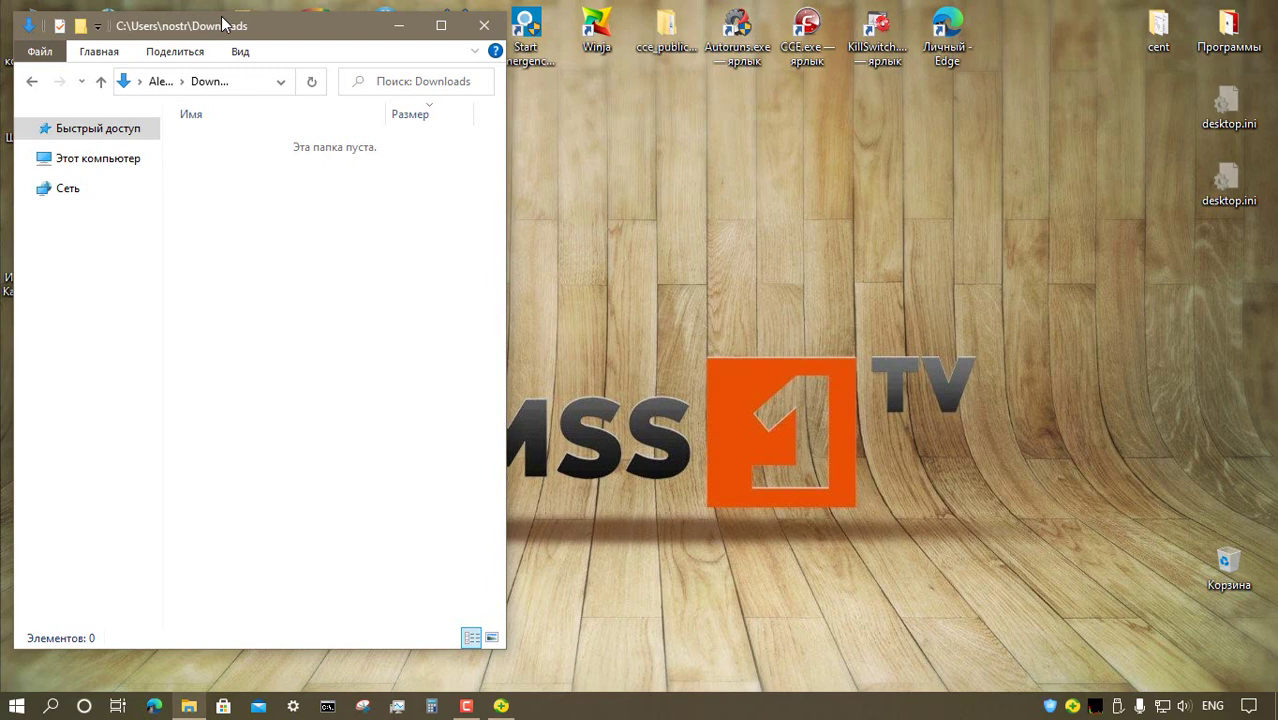
pyautogui.click(484, 25)
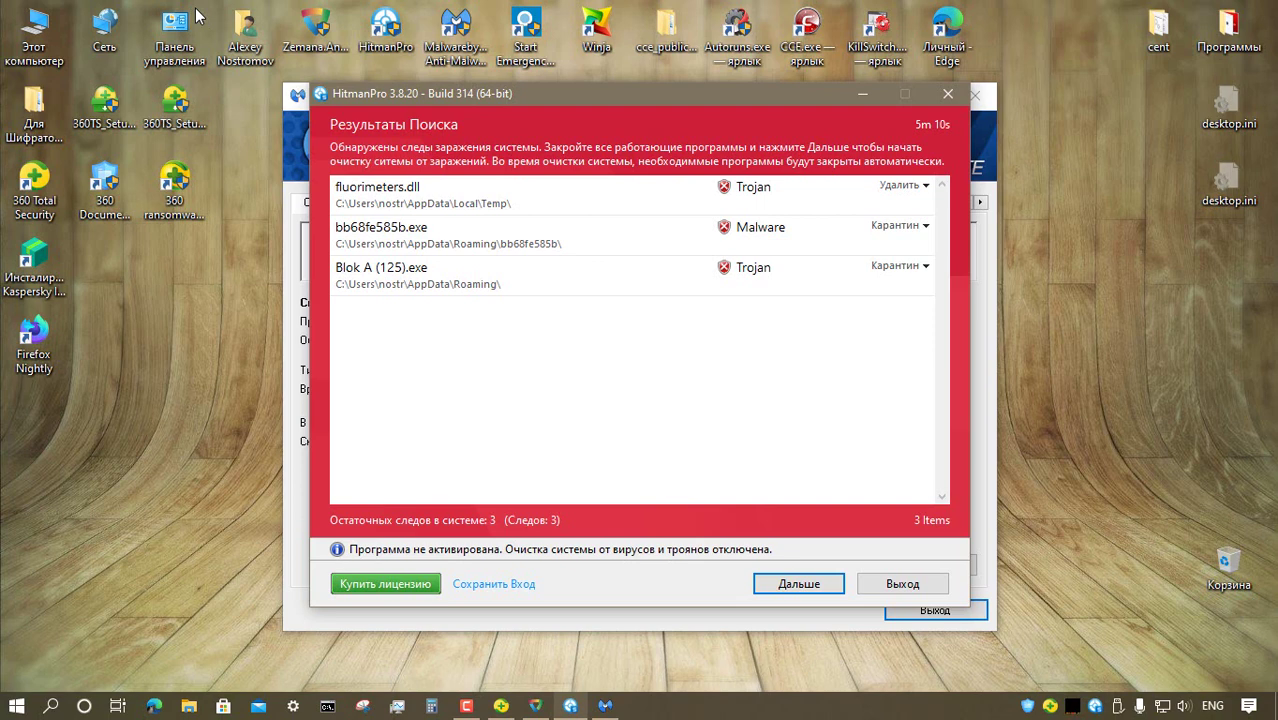
# - Examine the HitmanPro detection names for fluorimeters.dll, bb68fe585b.exe and Blok A (125).exe
pyautogui.click(632, 195)
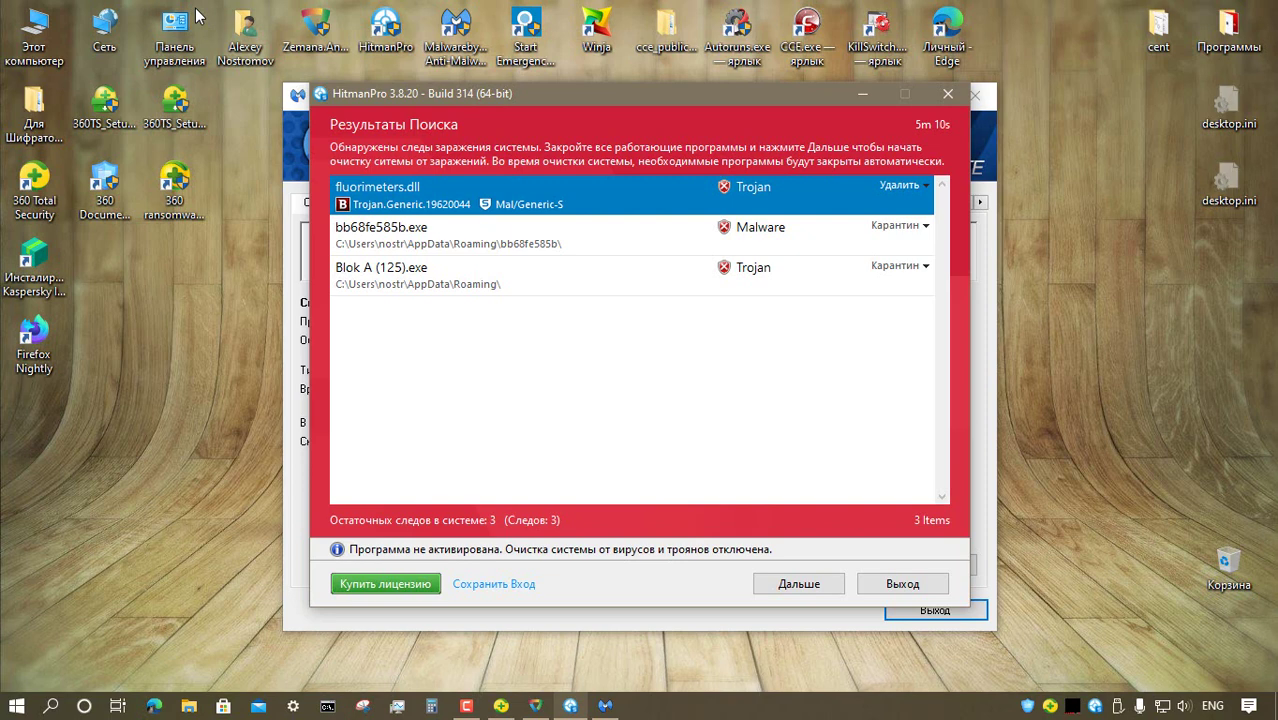
pyautogui.press('Down')
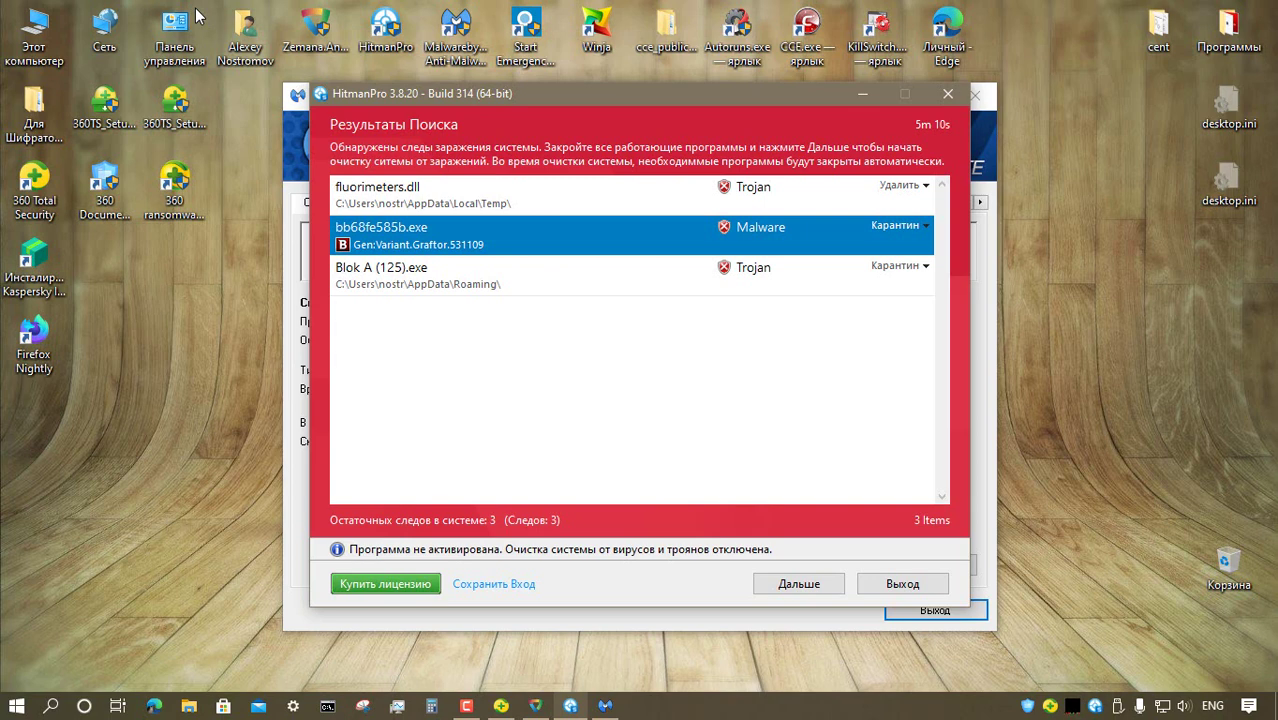
pyautogui.press('Down')
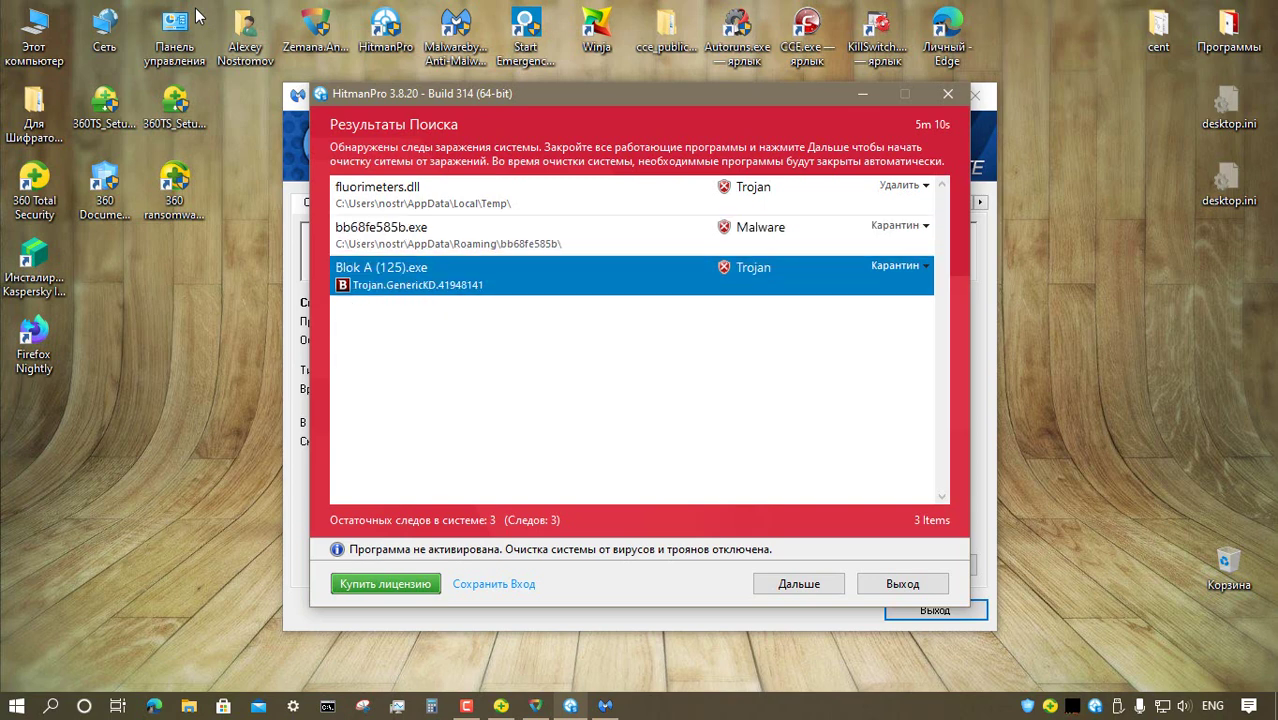
pyautogui.press('Up')
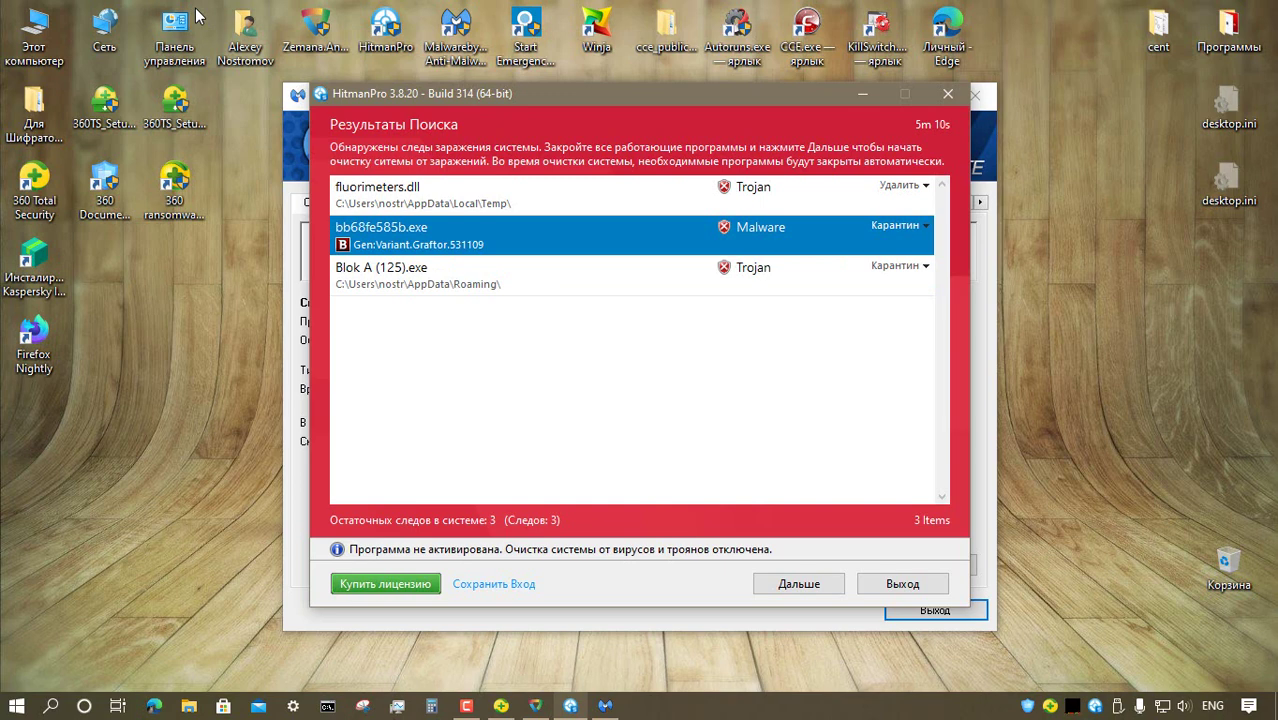
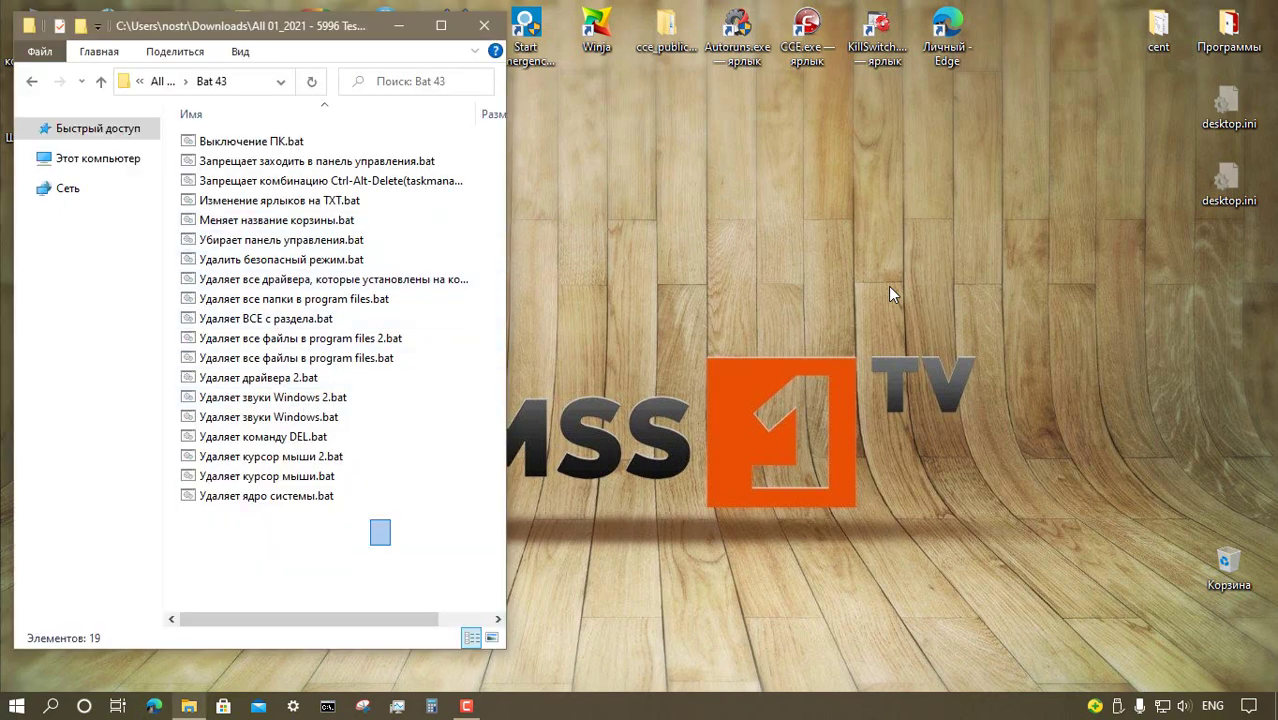
# - Scan all the batch files in the Bat 43 folder with 360 Total Security
pyautogui.moveTo(370, 519); pyautogui.dragTo(252, 140)
pyautogui.rightClick(254, 206)
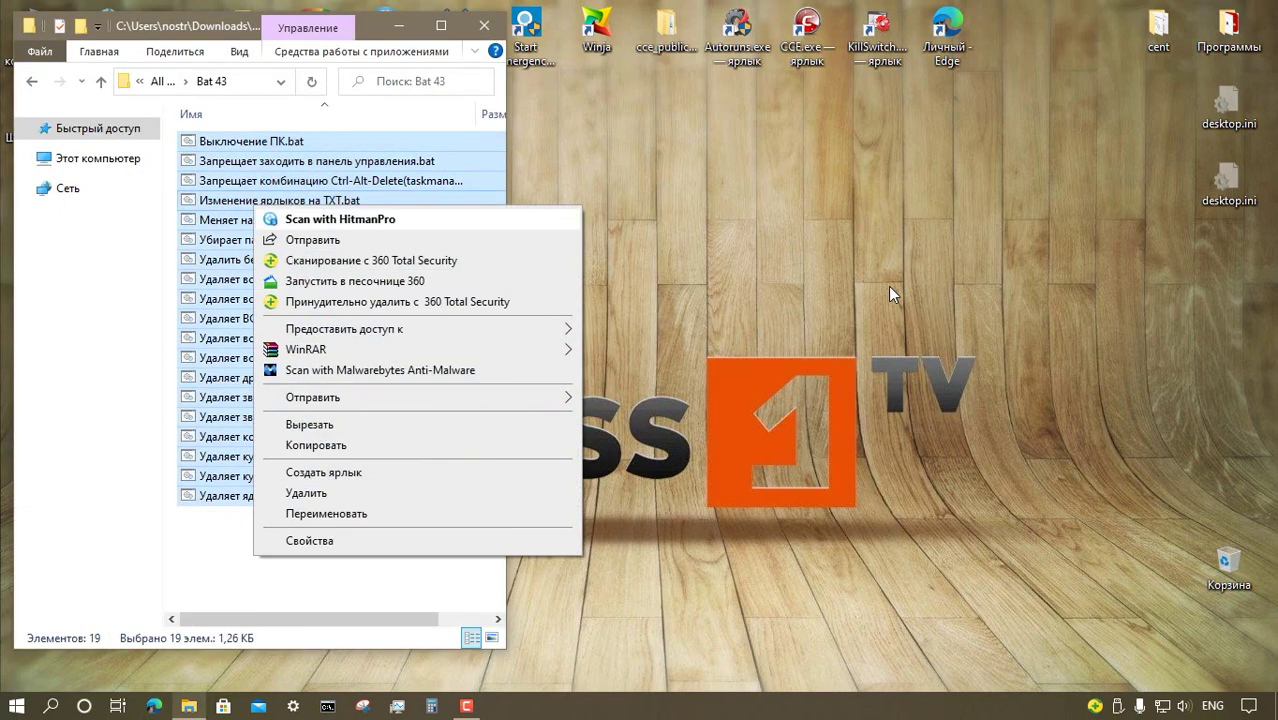
pyautogui.press('Down')
pyautogui.press('Down')
pyautogui.press('Down')
pyautogui.press('Return')
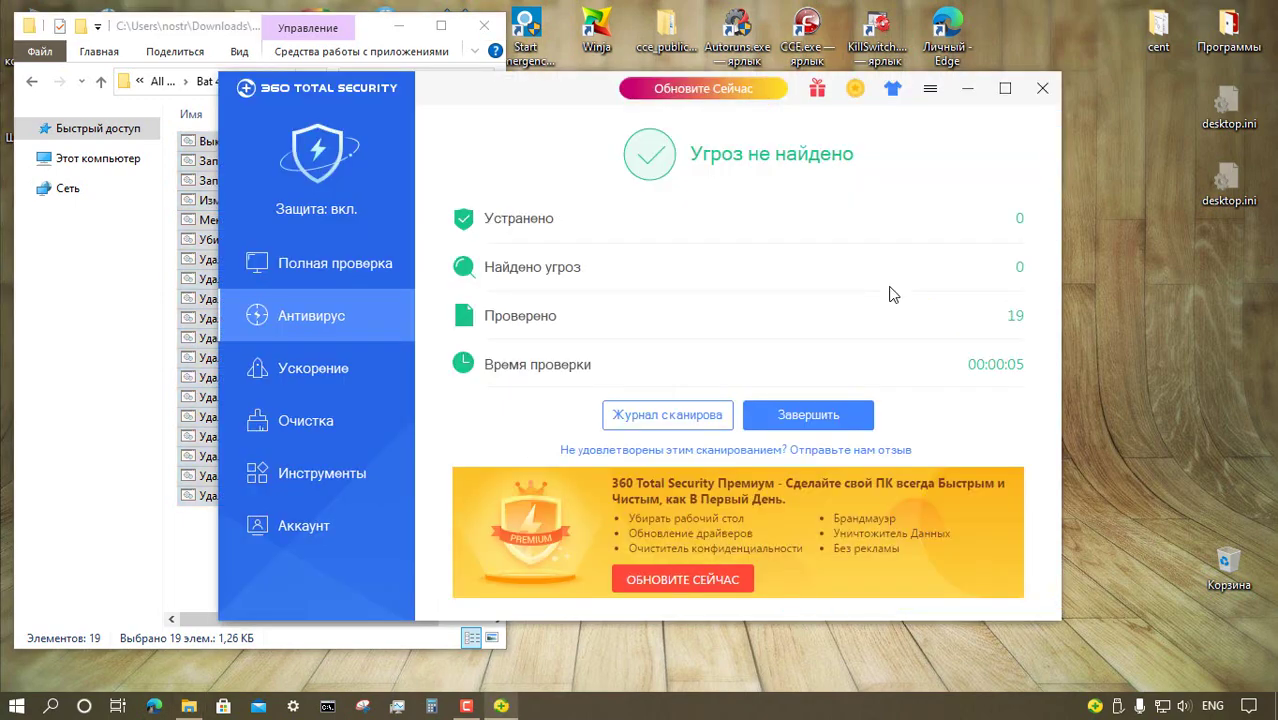
# - Finish the batch file scan and close 360 Total Security and the Bat 43 folder
pyautogui.click(808, 415)
pyautogui.click(1042, 88)
pyautogui.click(484, 26)
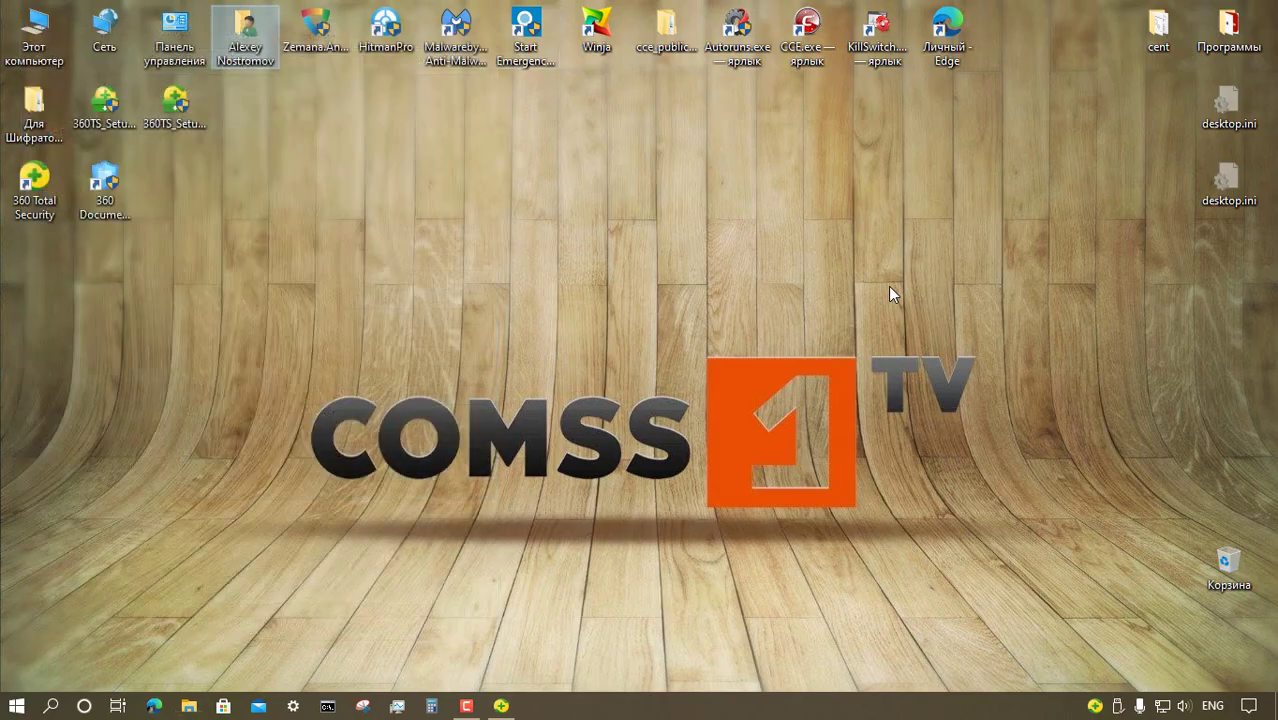